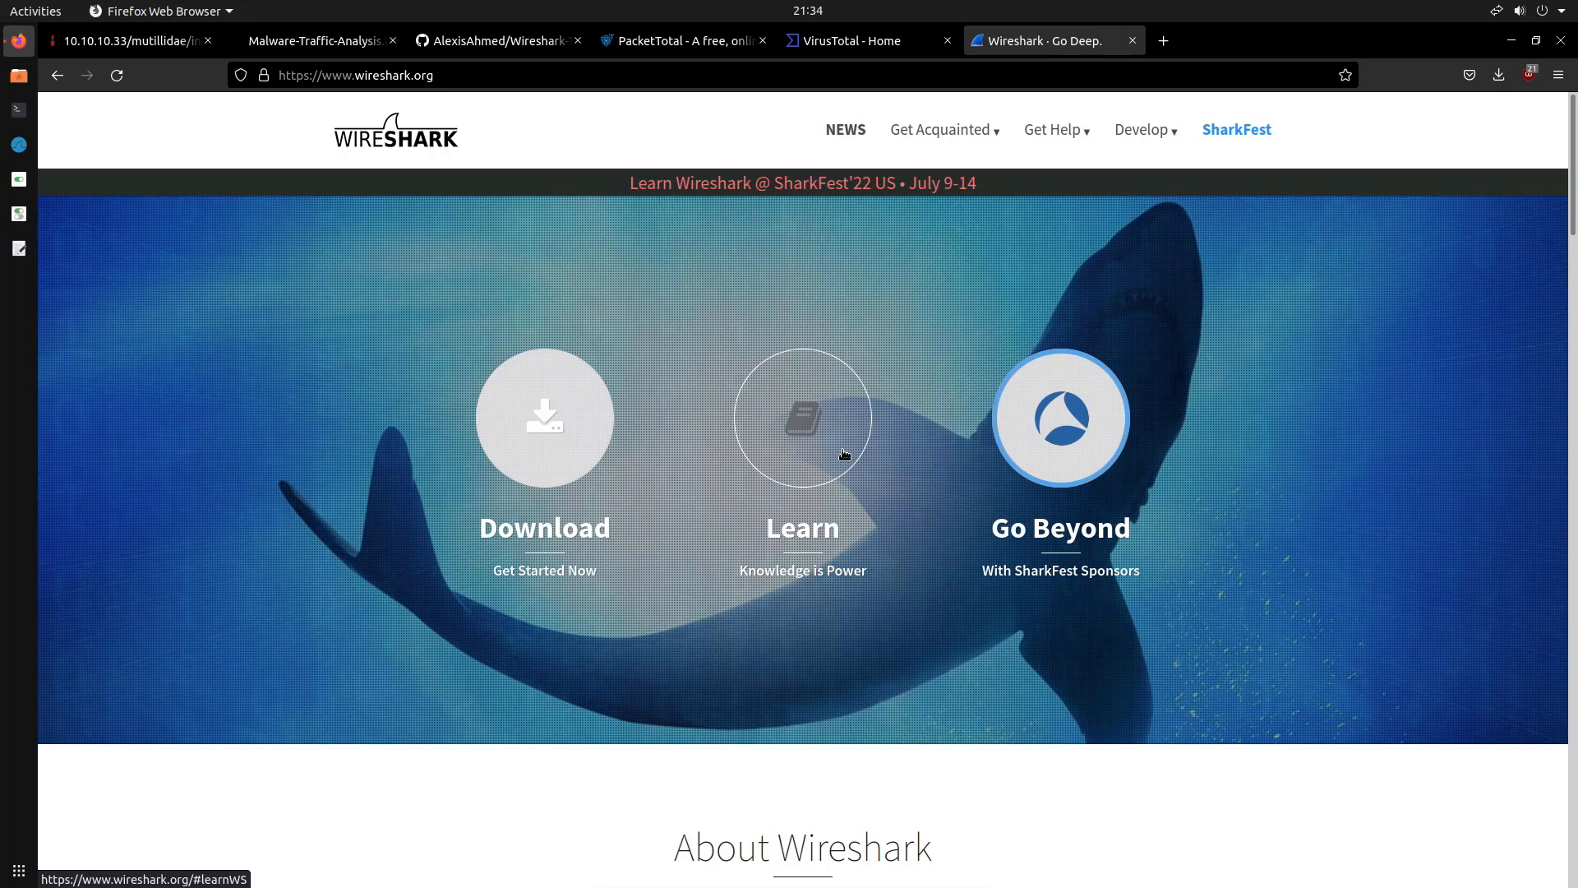
Look through the Wireshark site's feature list, training resources and Stable Release (3.6.2) download options.
scroll(830, 449, down, 10)
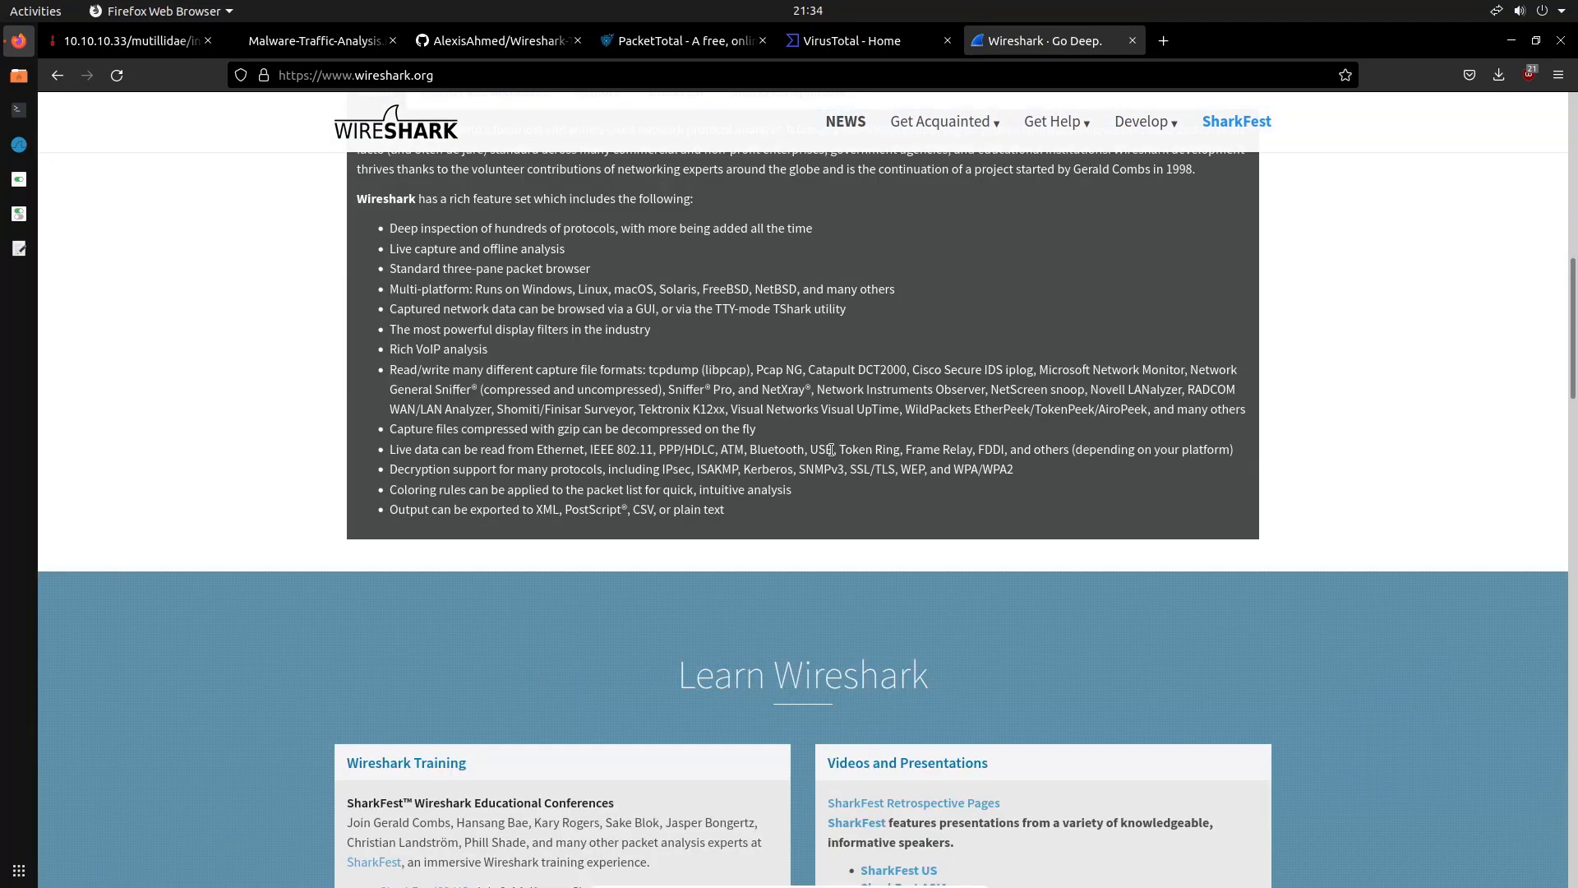
scroll(830, 449, down, 15)
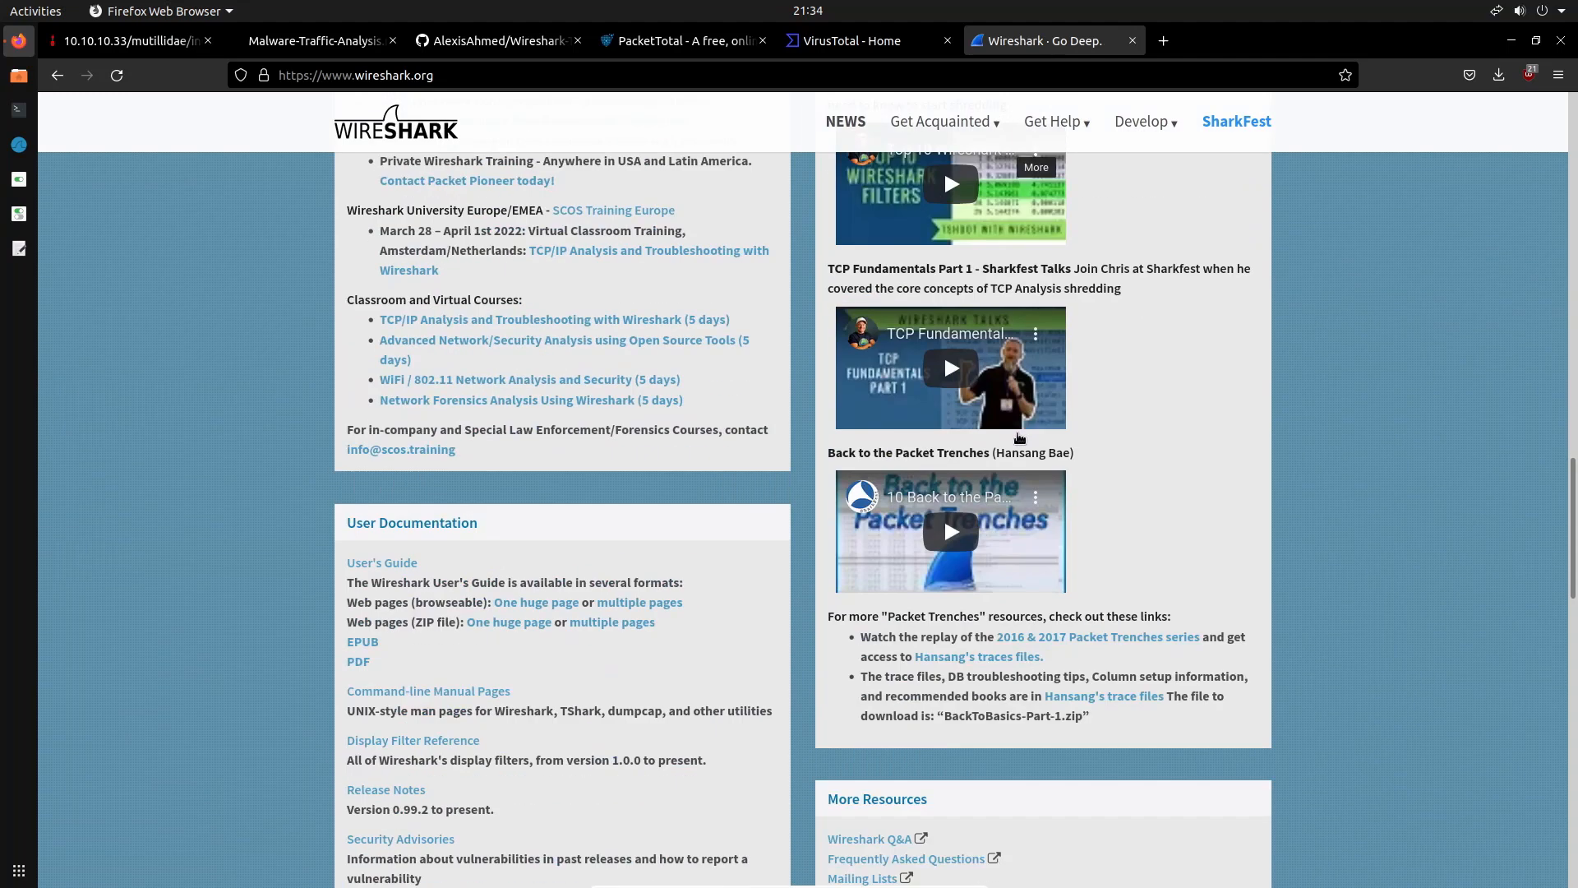
scroll(1019, 438, up, 5)
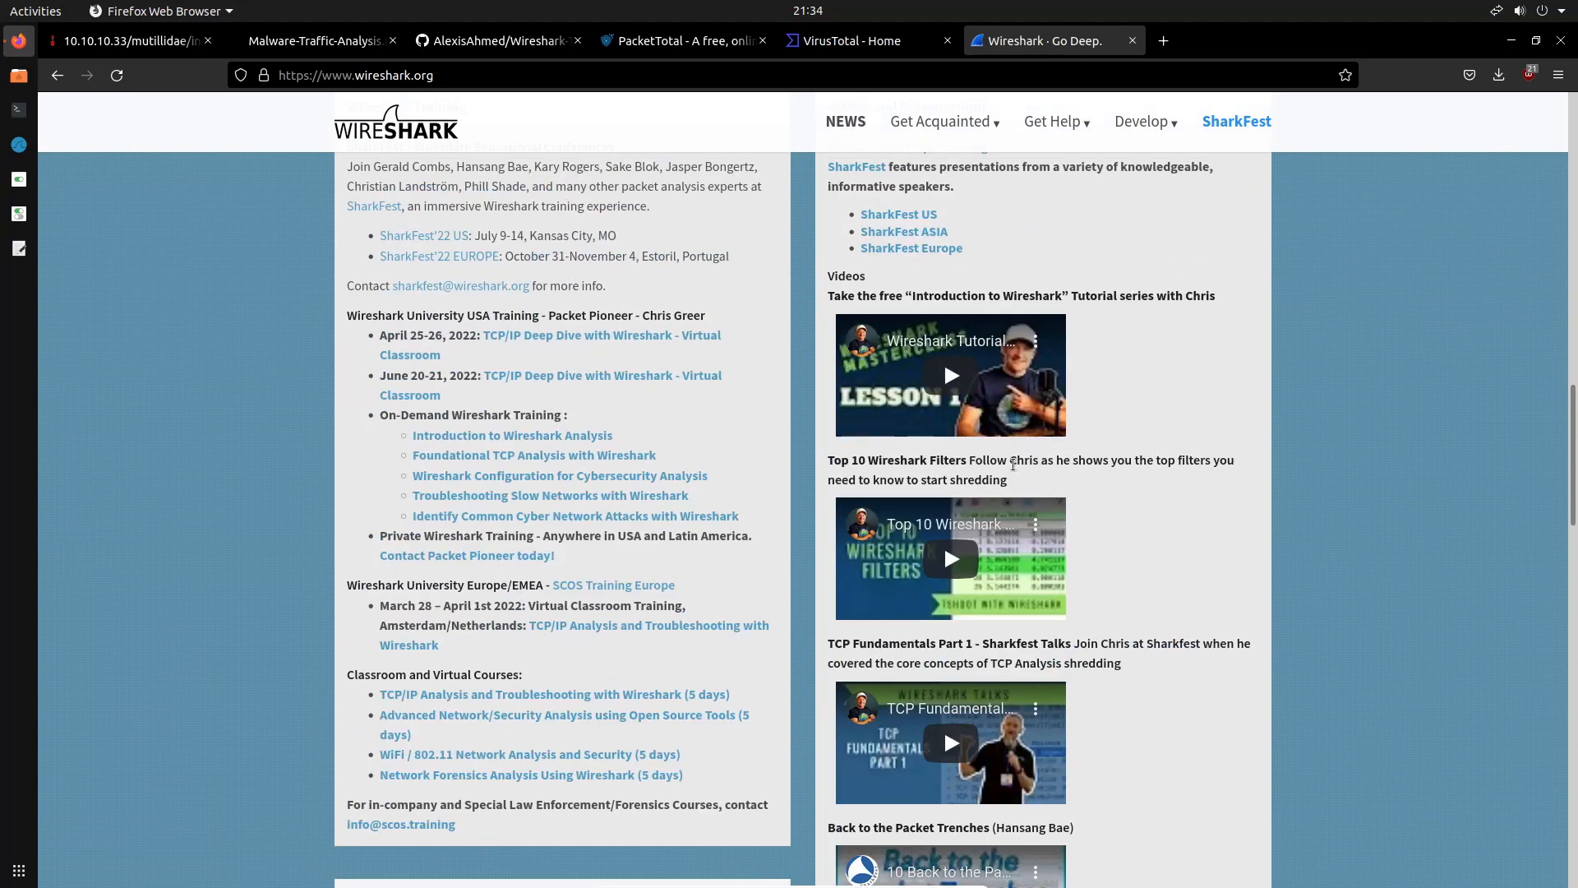
scroll(1013, 464, up, 2)
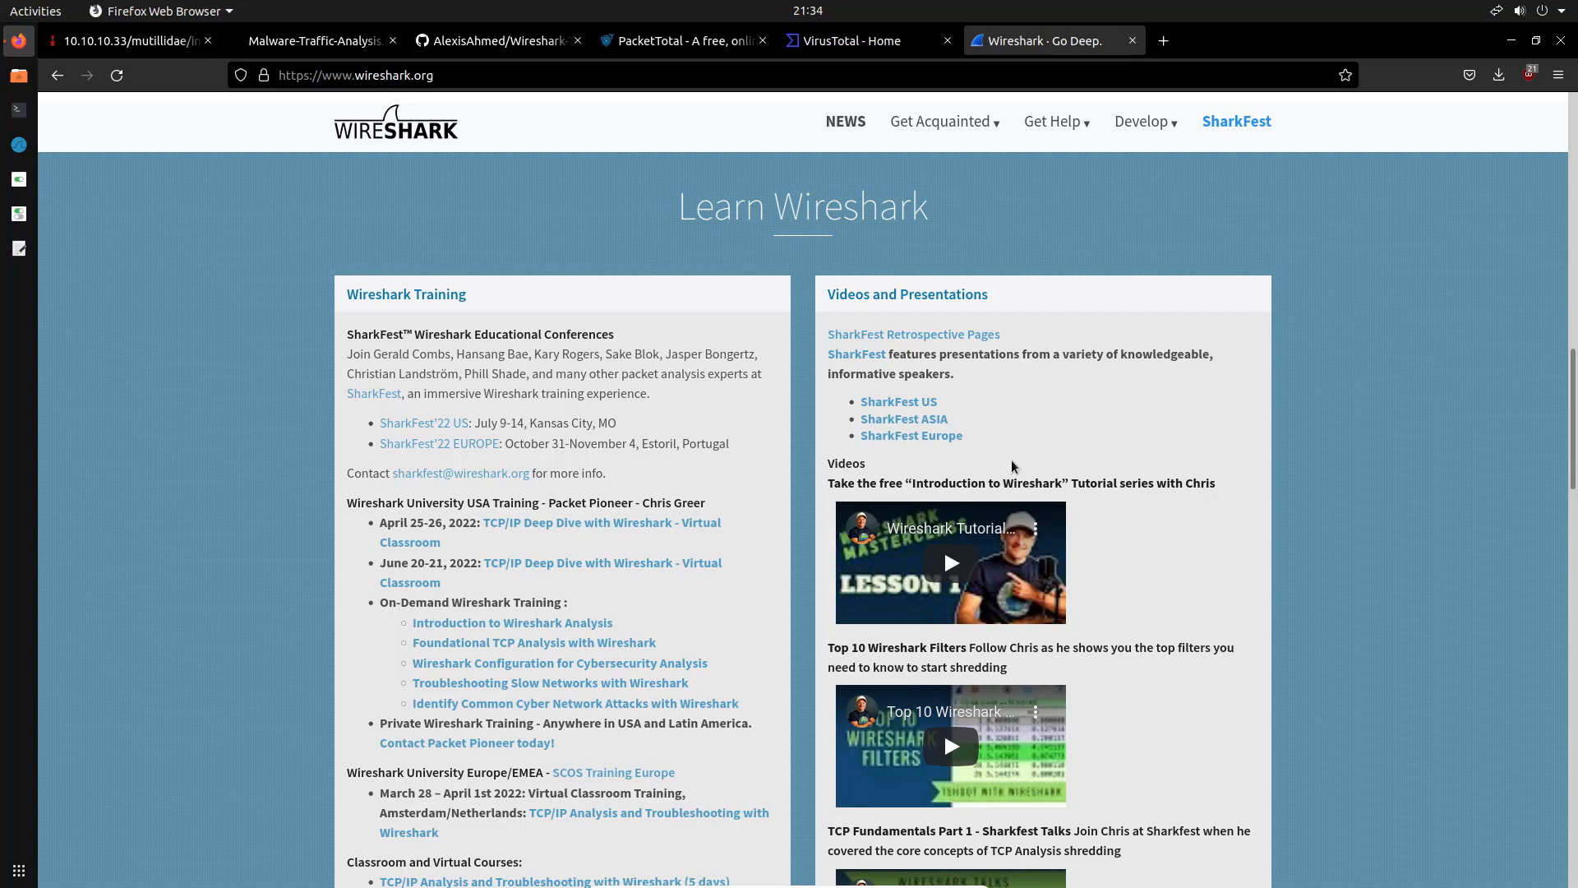
scroll(983, 445, up, 10)
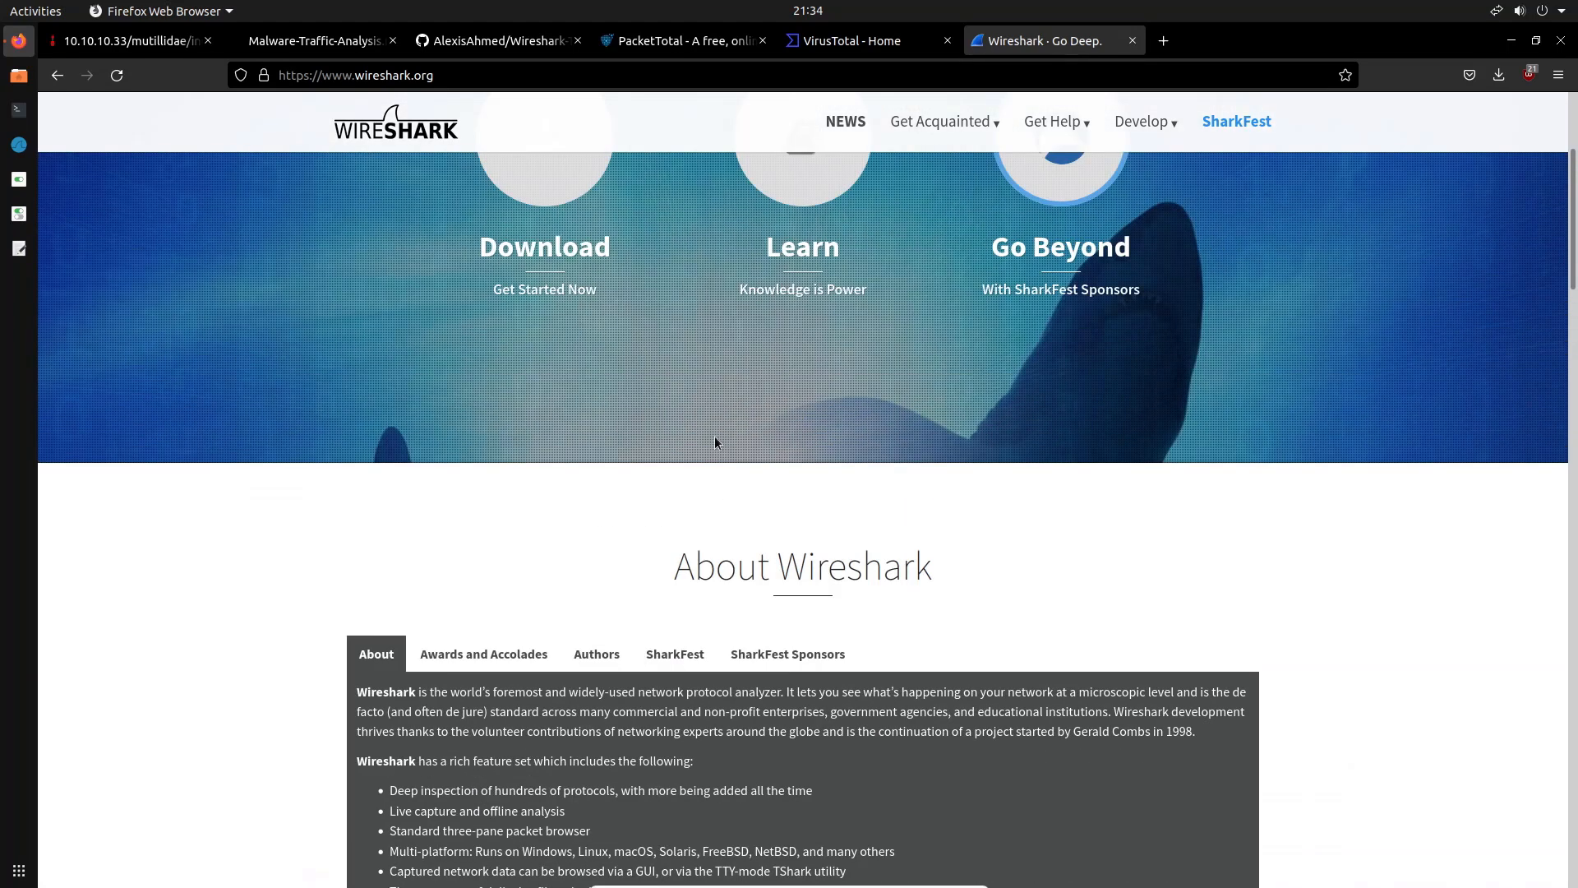
click(571, 202)
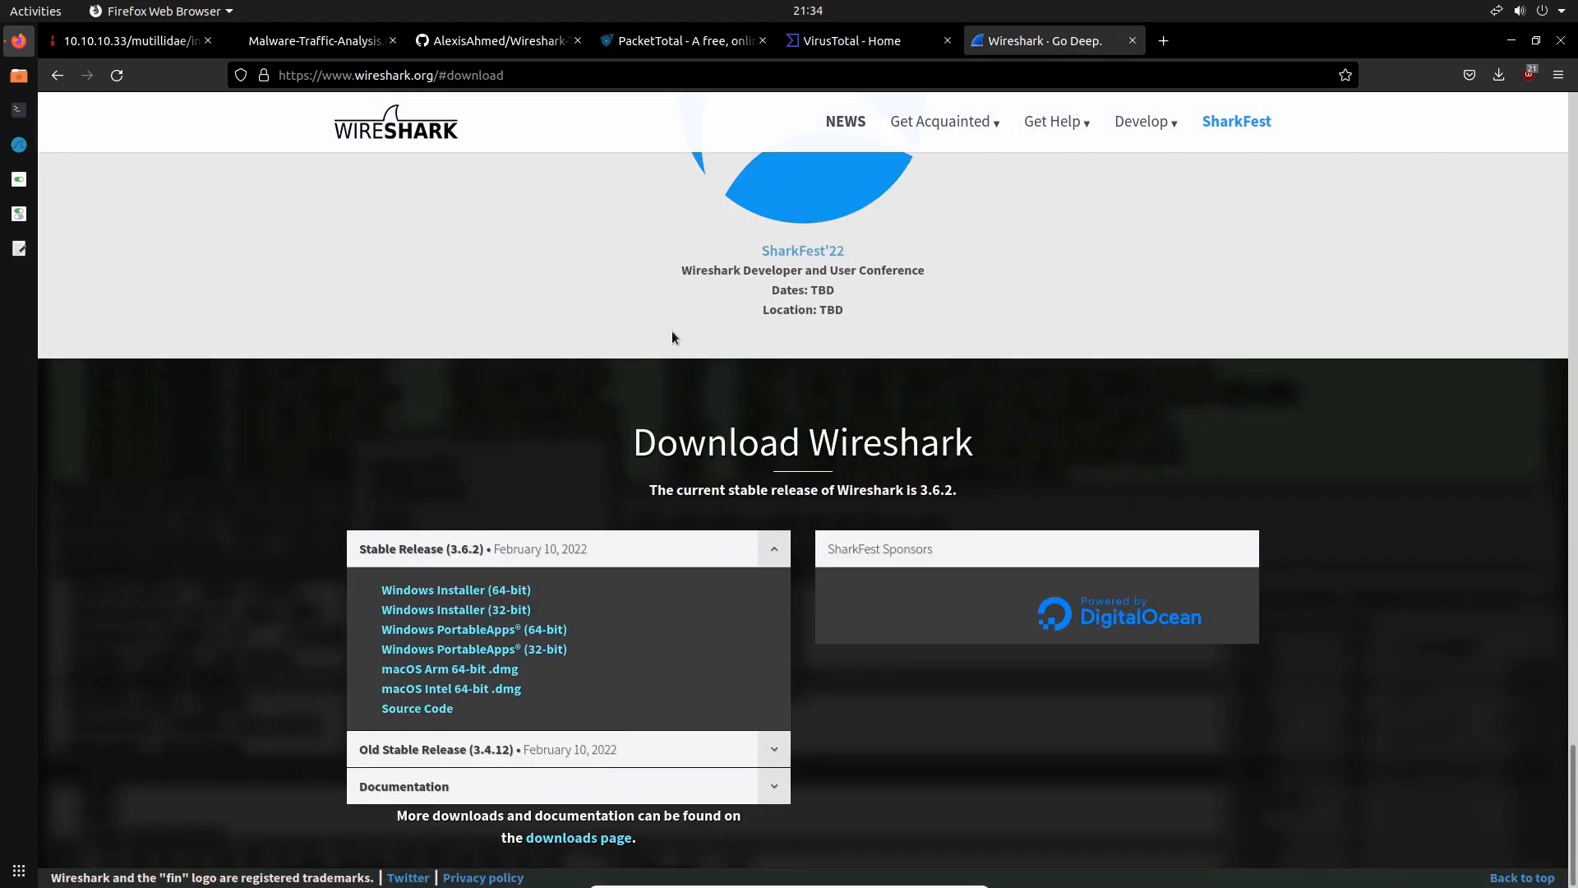
click(771, 557)
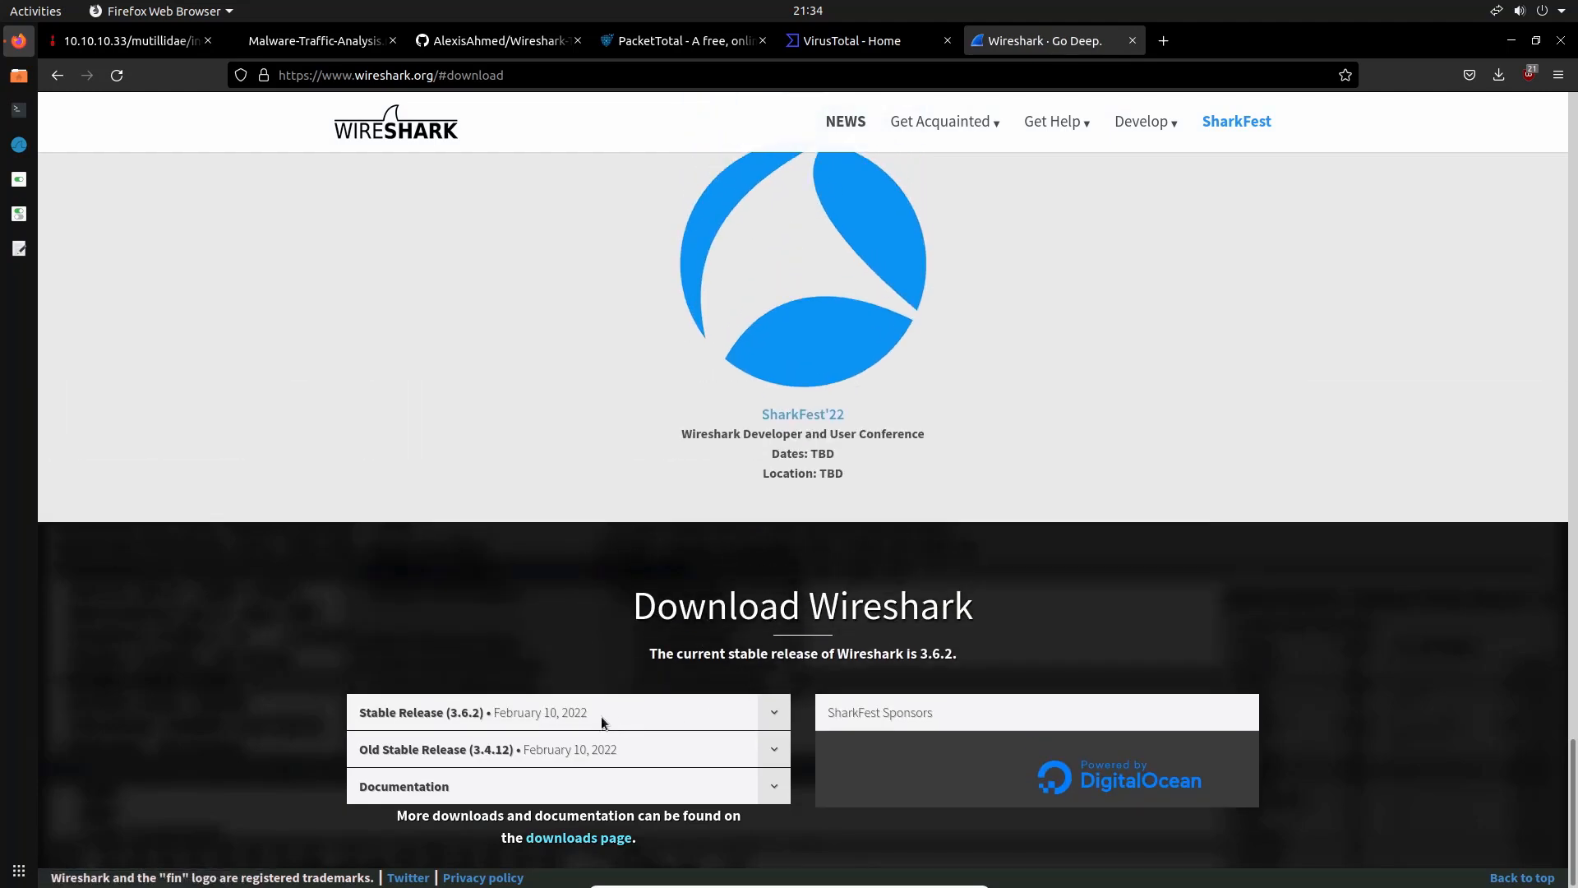
click(769, 713)
scroll(697, 718, down, 3)
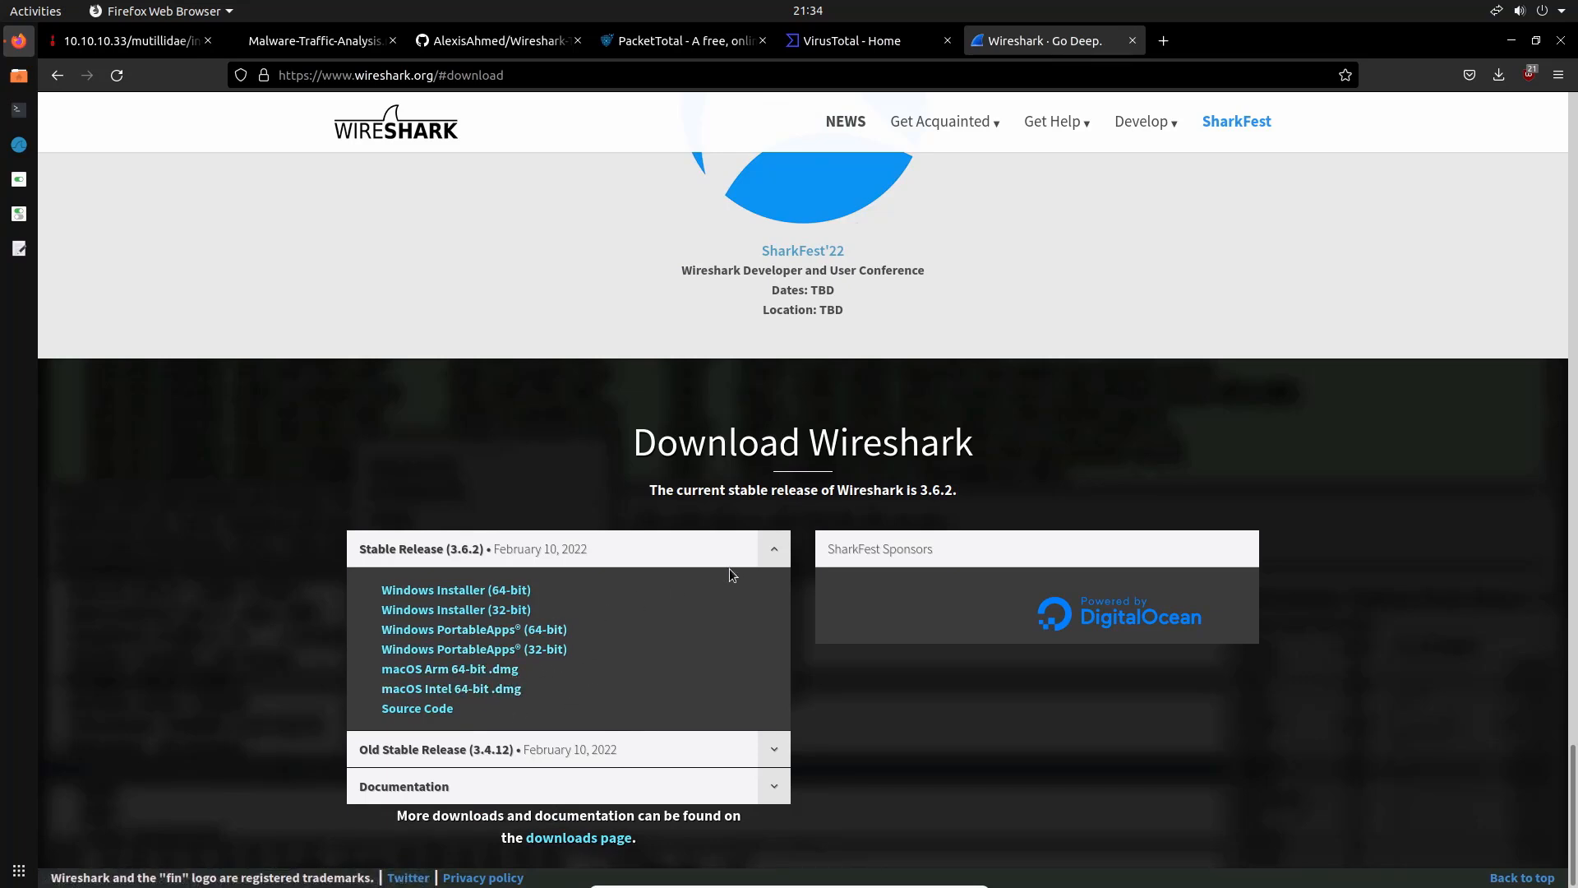
click(772, 555)
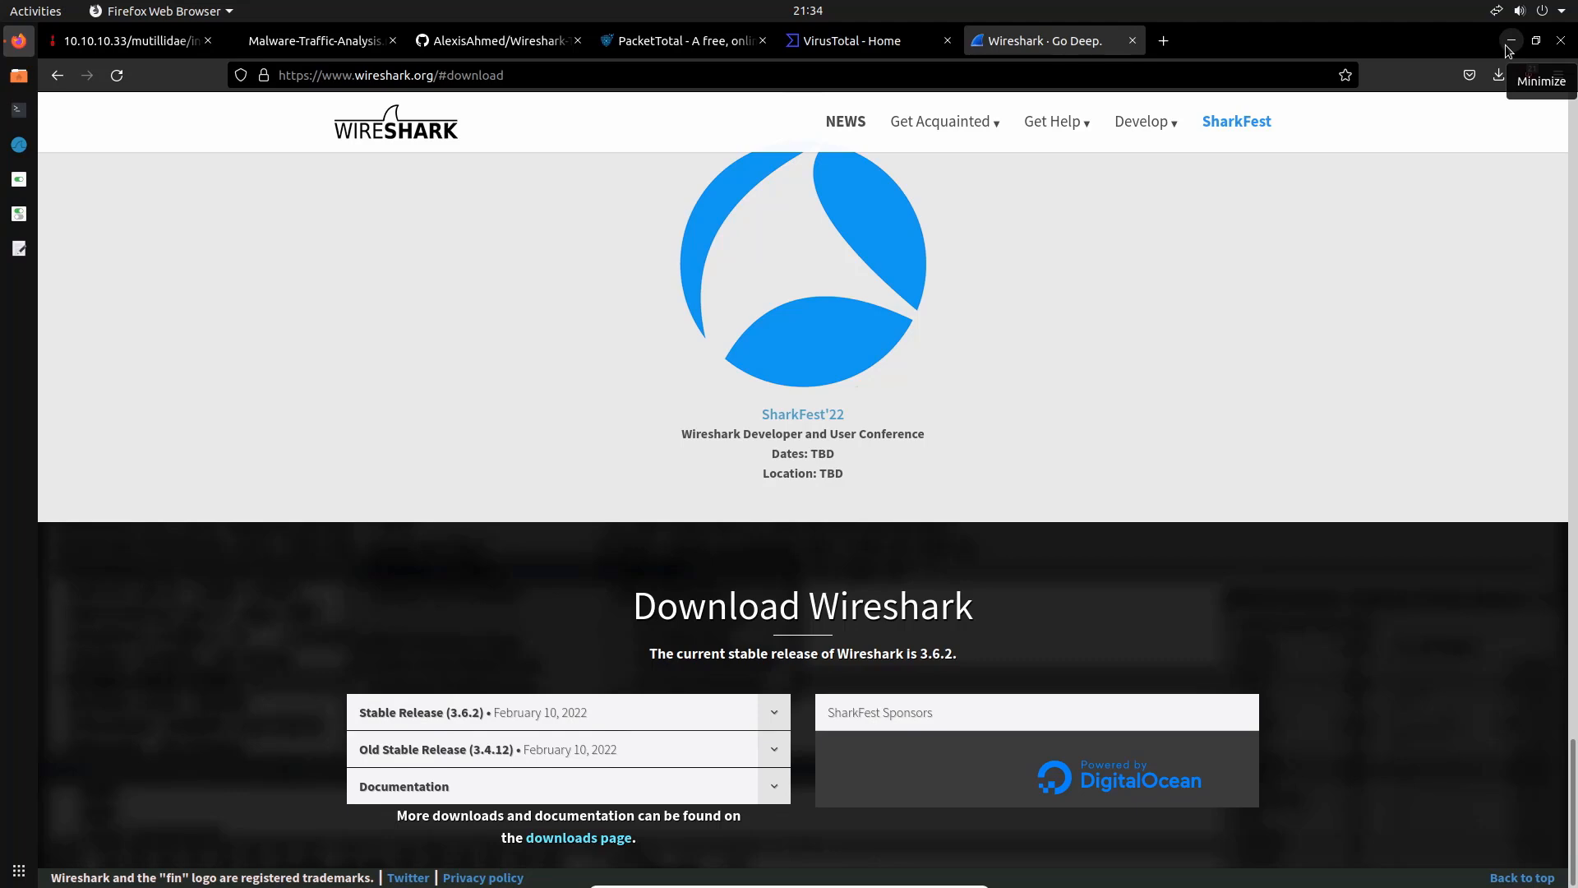
Minimize the browser and switch to a maximized, cleared Terminator terminal with enlarged text.
click(1509, 45)
click(21, 118)
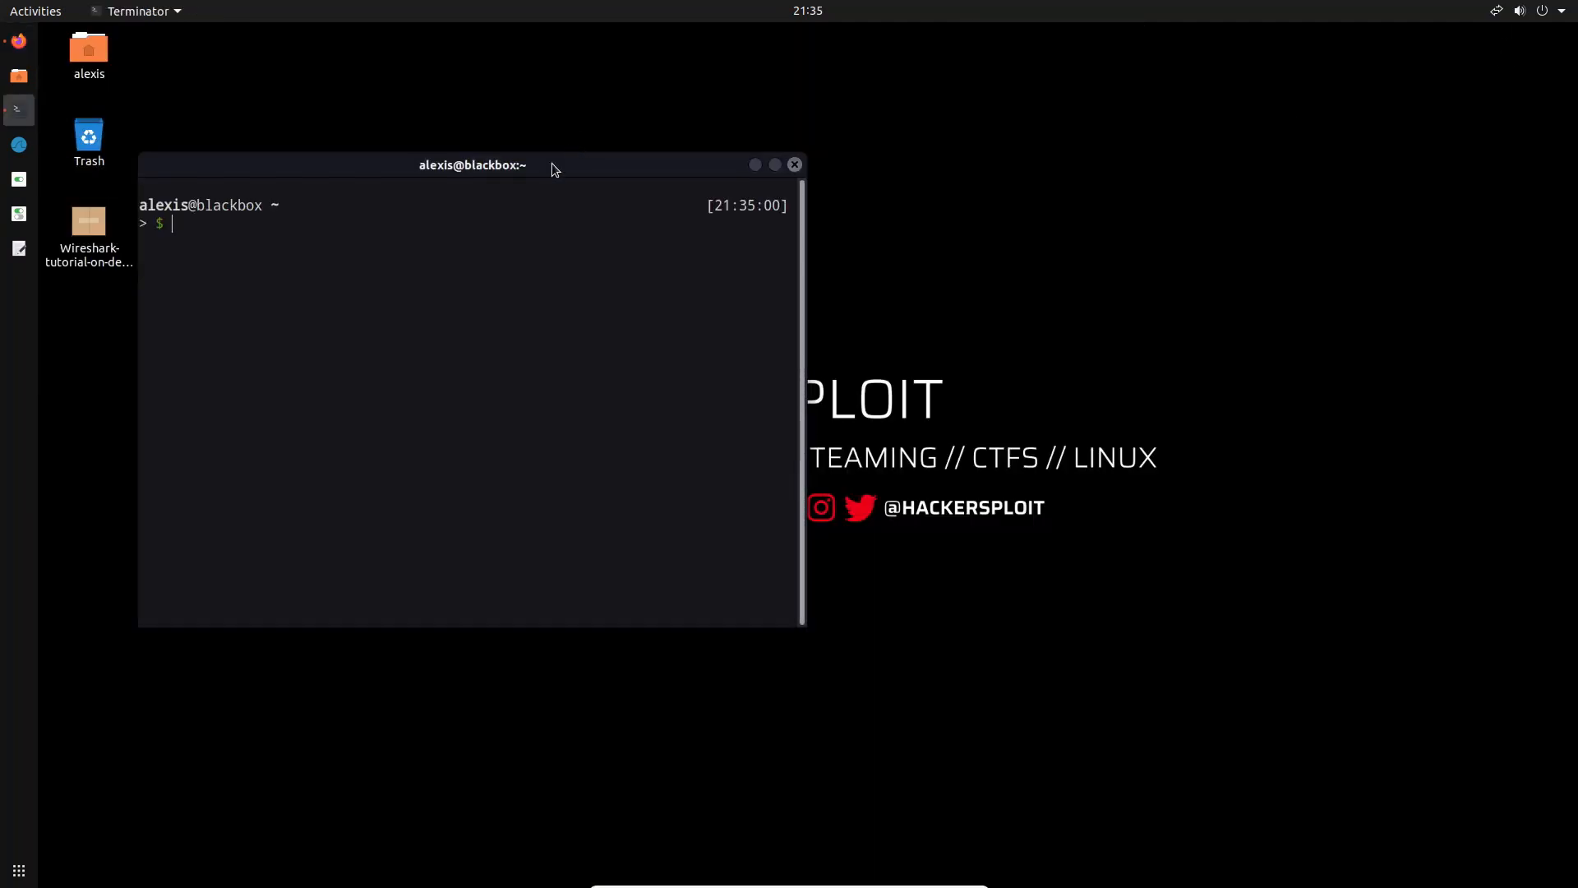
double_click(550, 162)
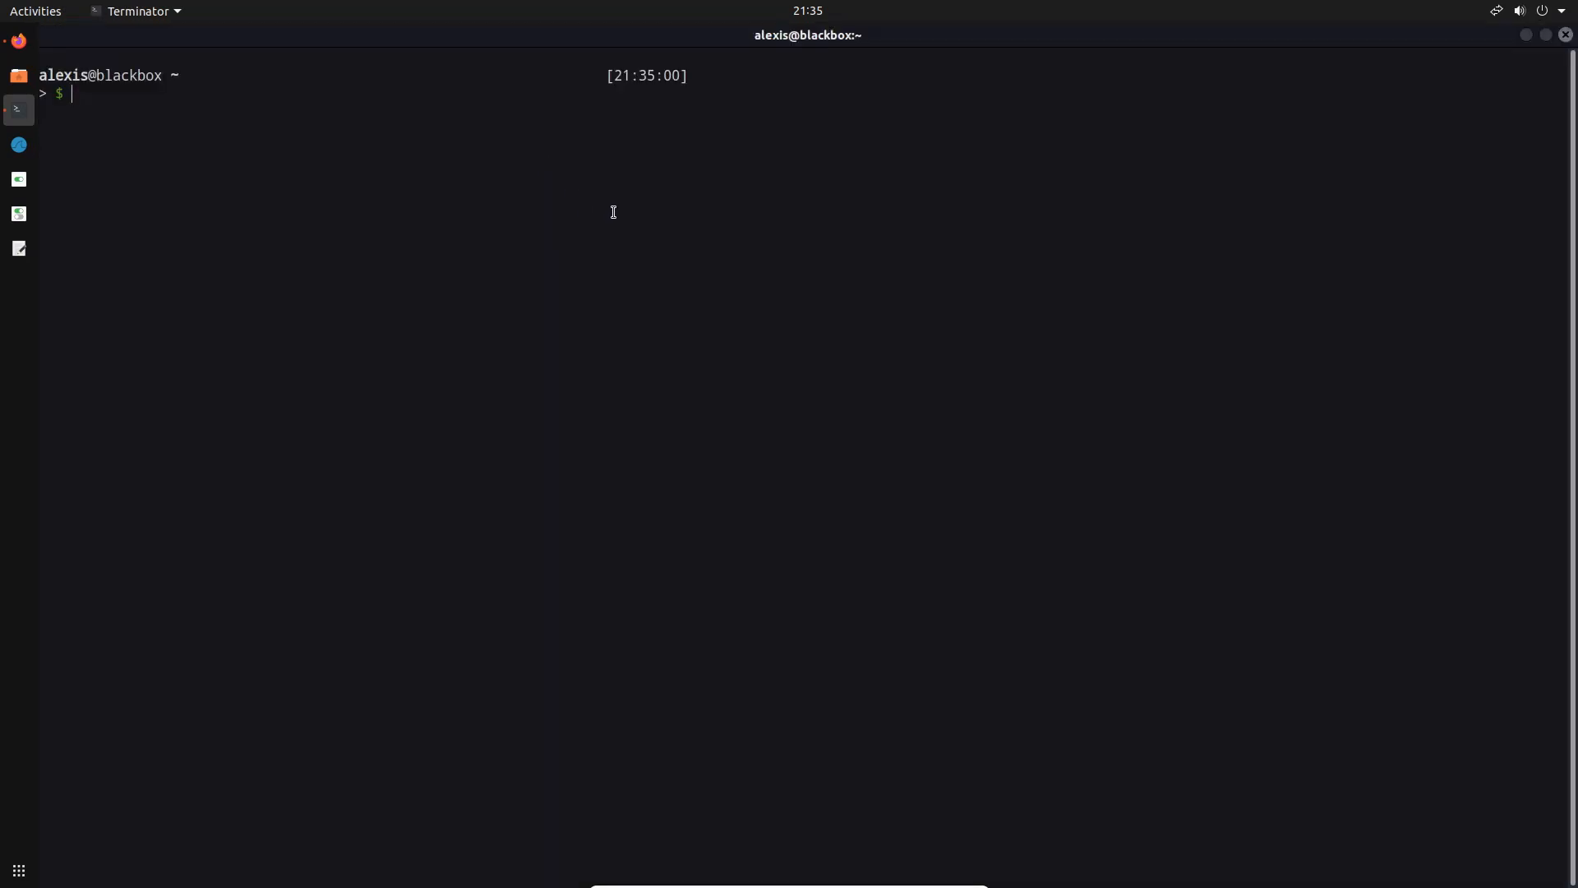
key(ctrl+l)
key(ctrl+plus)
Install Wireshark with sudo apt-get install wireshark -y, entering the sudo password, and highlight the new shell prompt.
text(sudo)
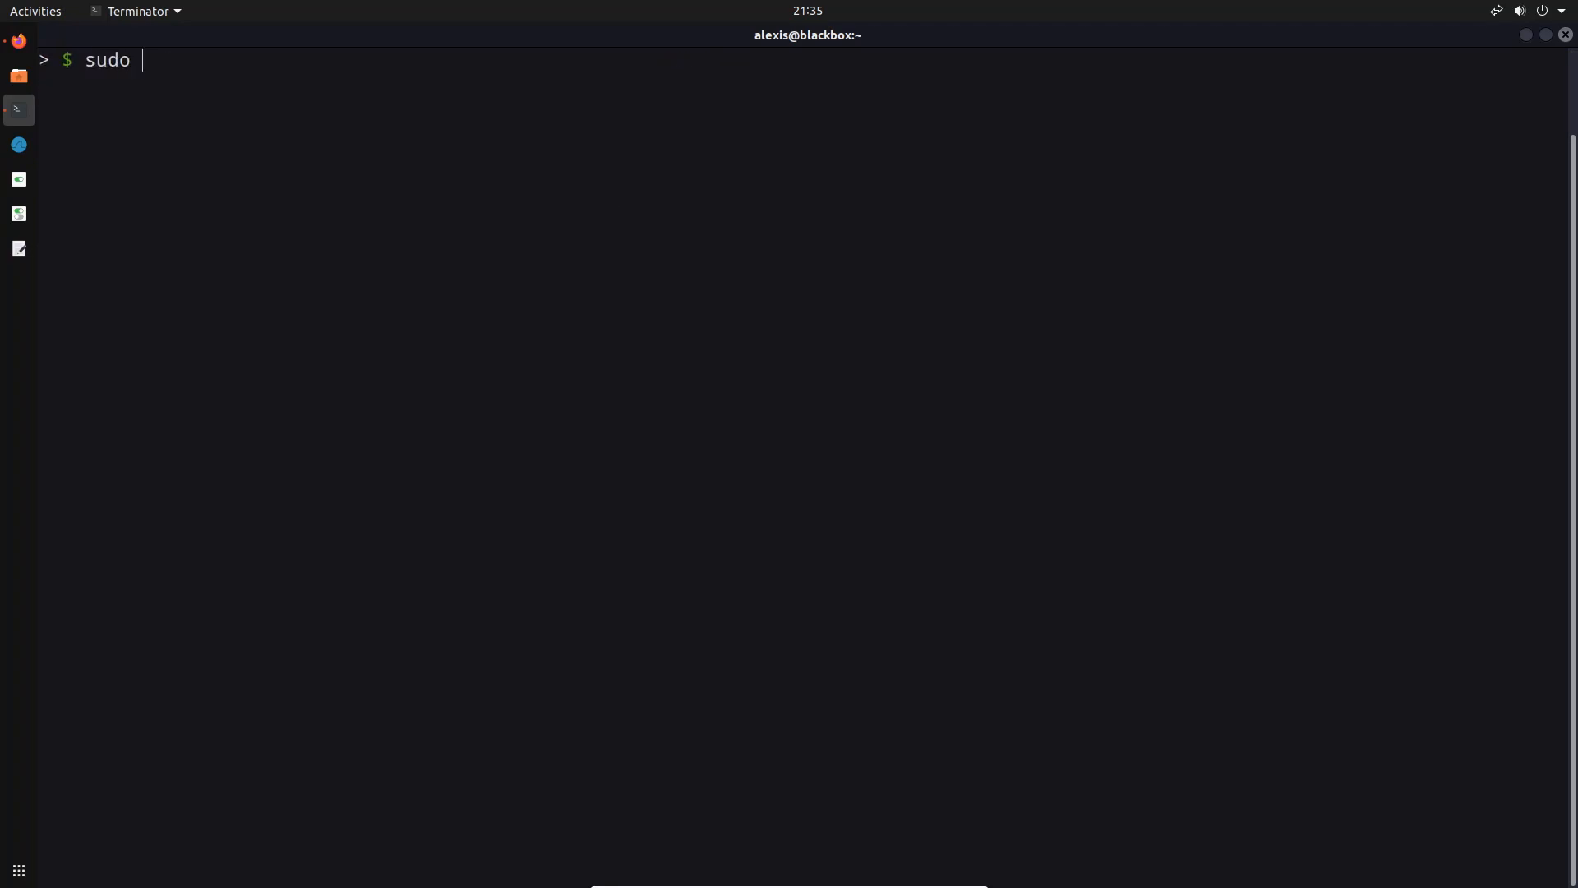
text( apt-get install wi)
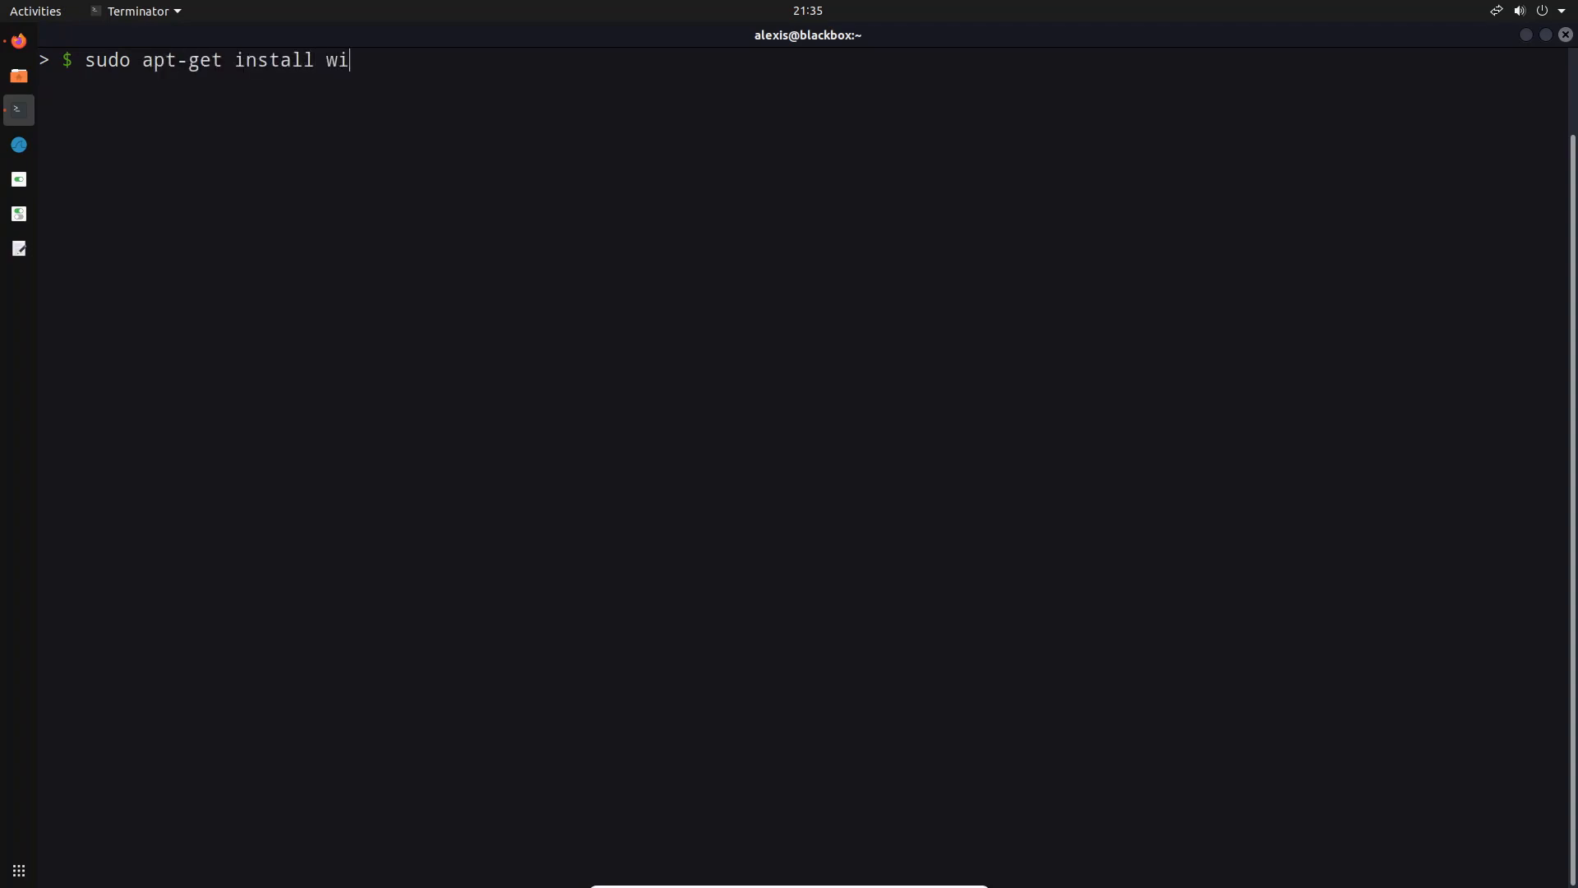
text(reshark)
text(-y)
key(Return)
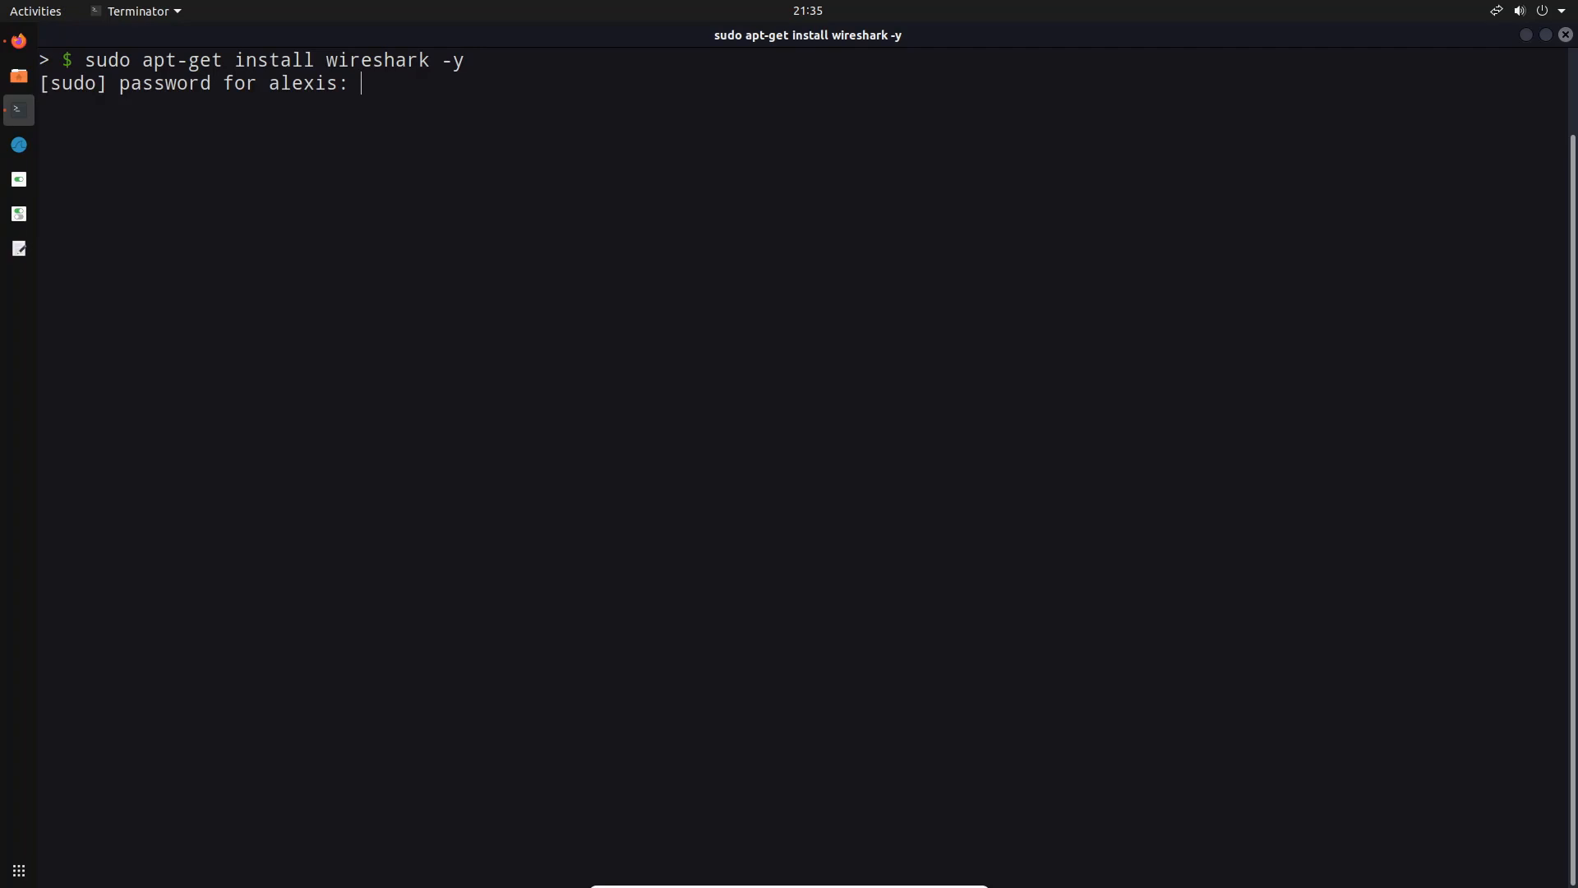
key(Return)
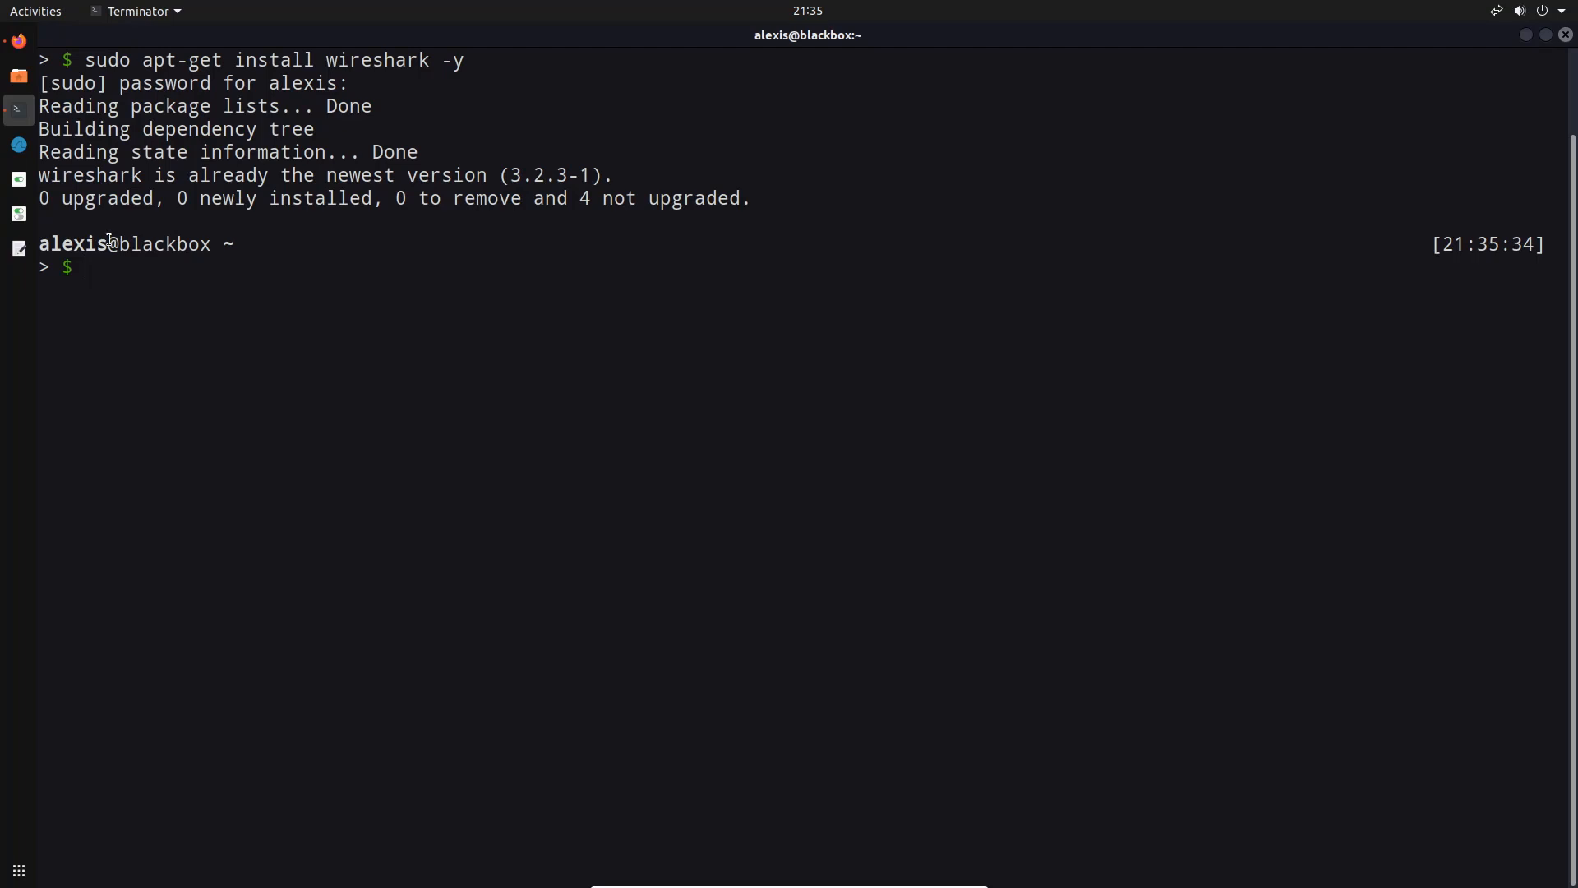
drag(39, 244, 235, 244)
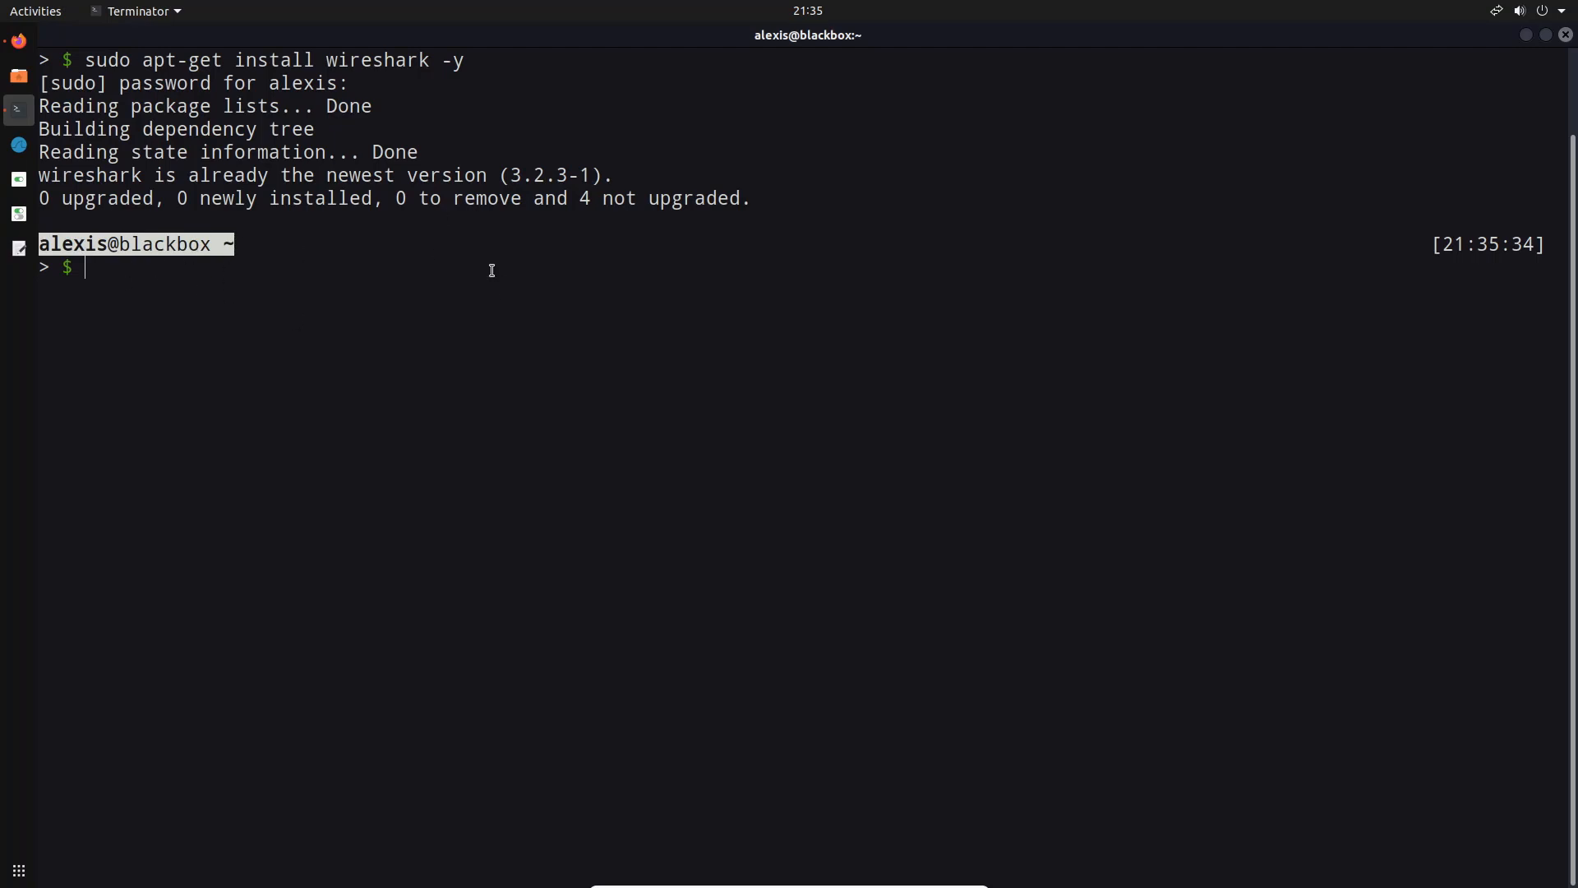
Close the unprivileged Wireshark window, relaunch it from Terminator with sudo wireshark, and select the enp0s3 interface.
click(1526, 36)
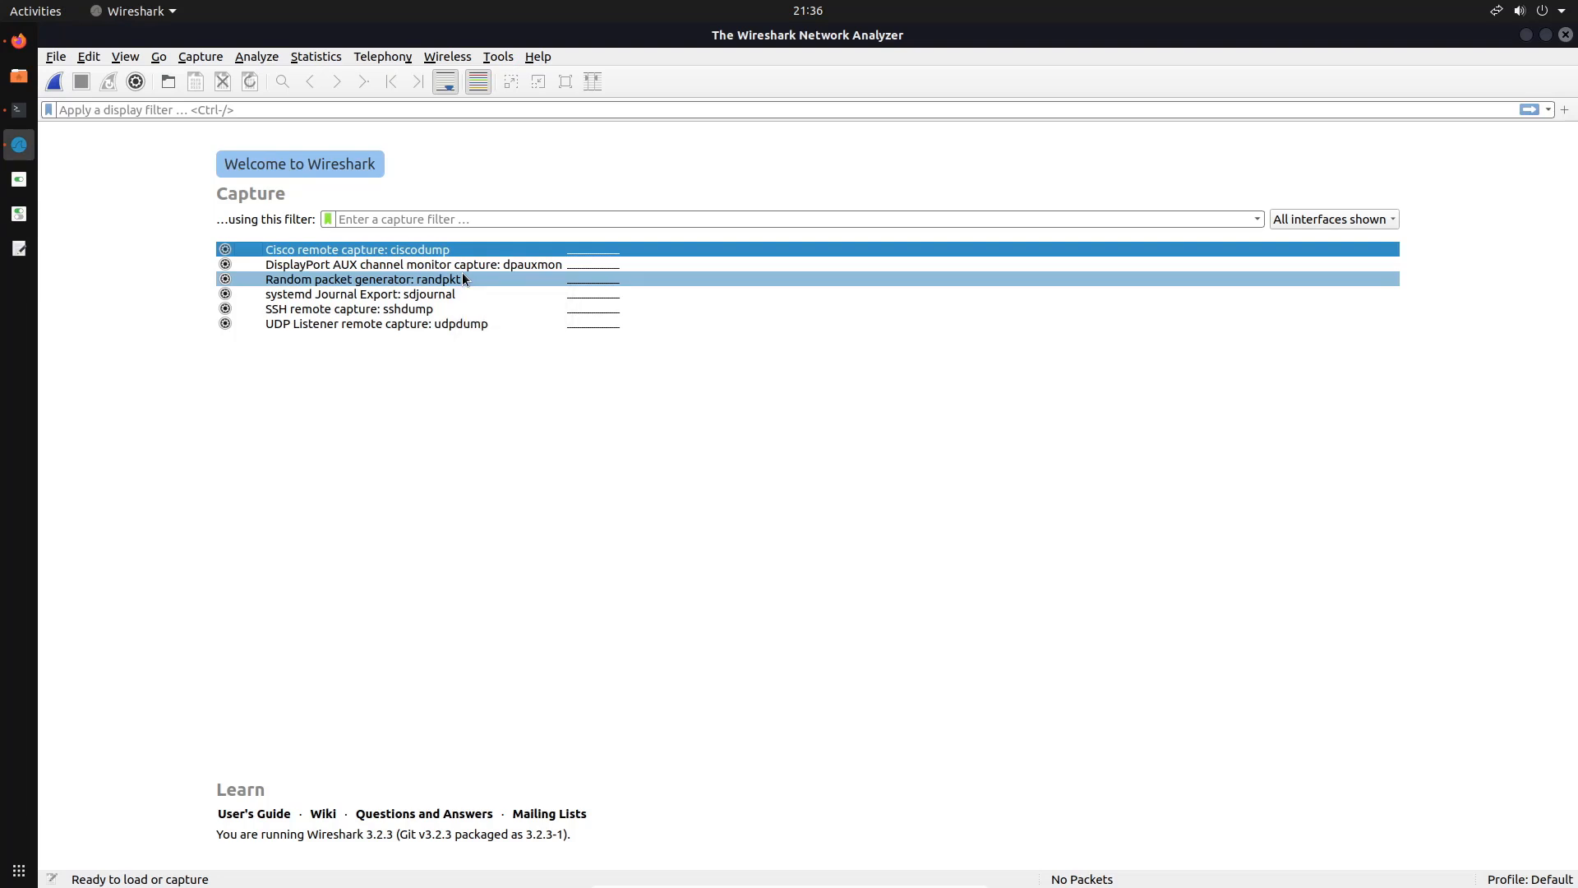
click(1565, 34)
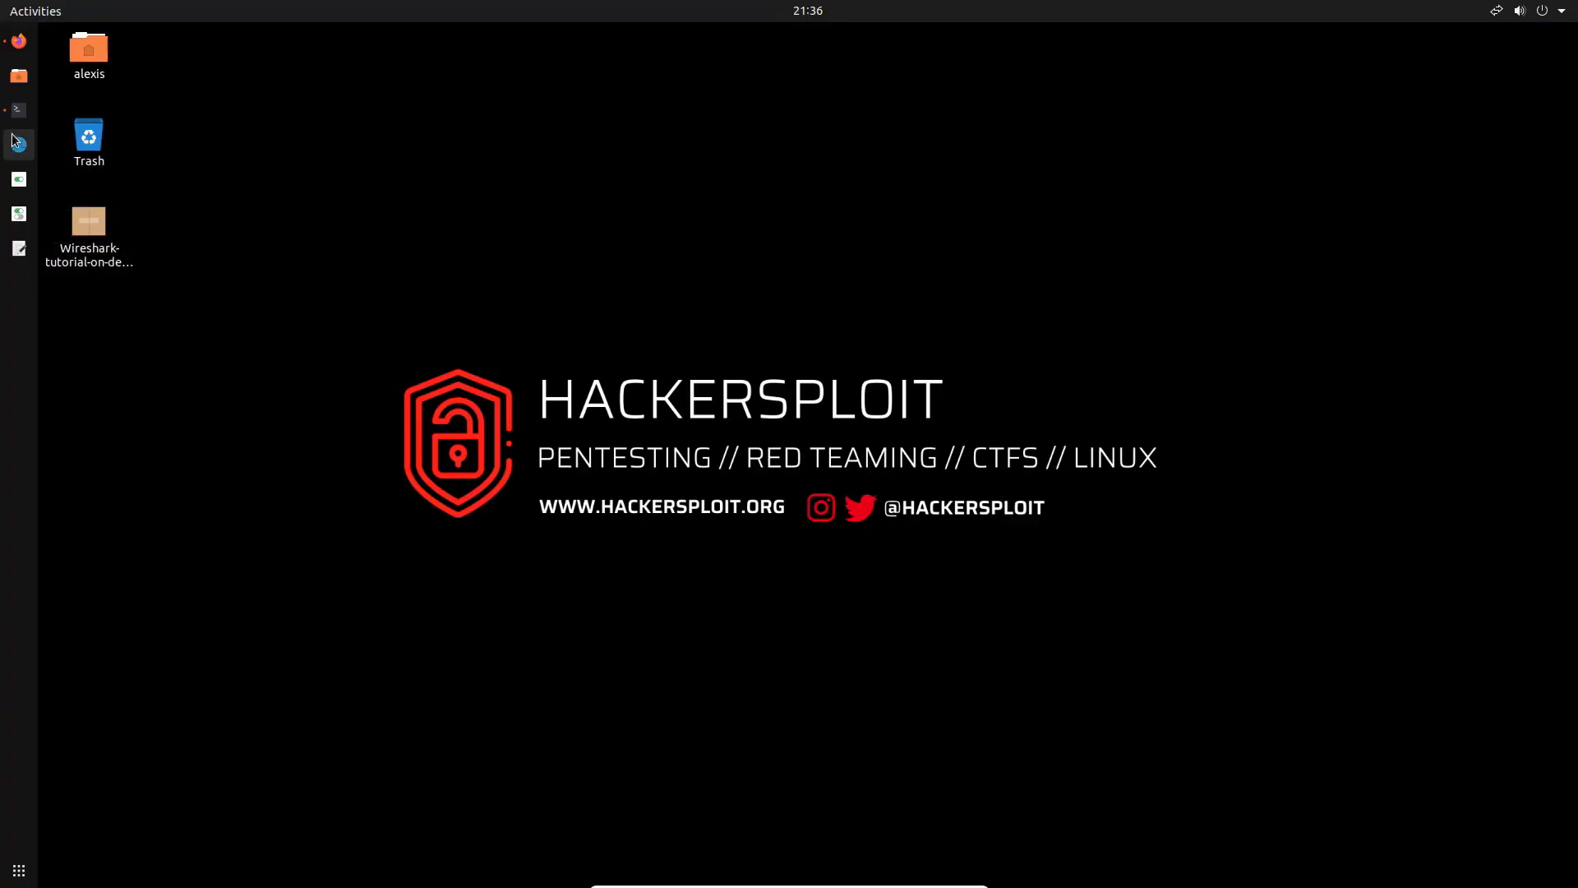
click(19, 109)
text(sudo)
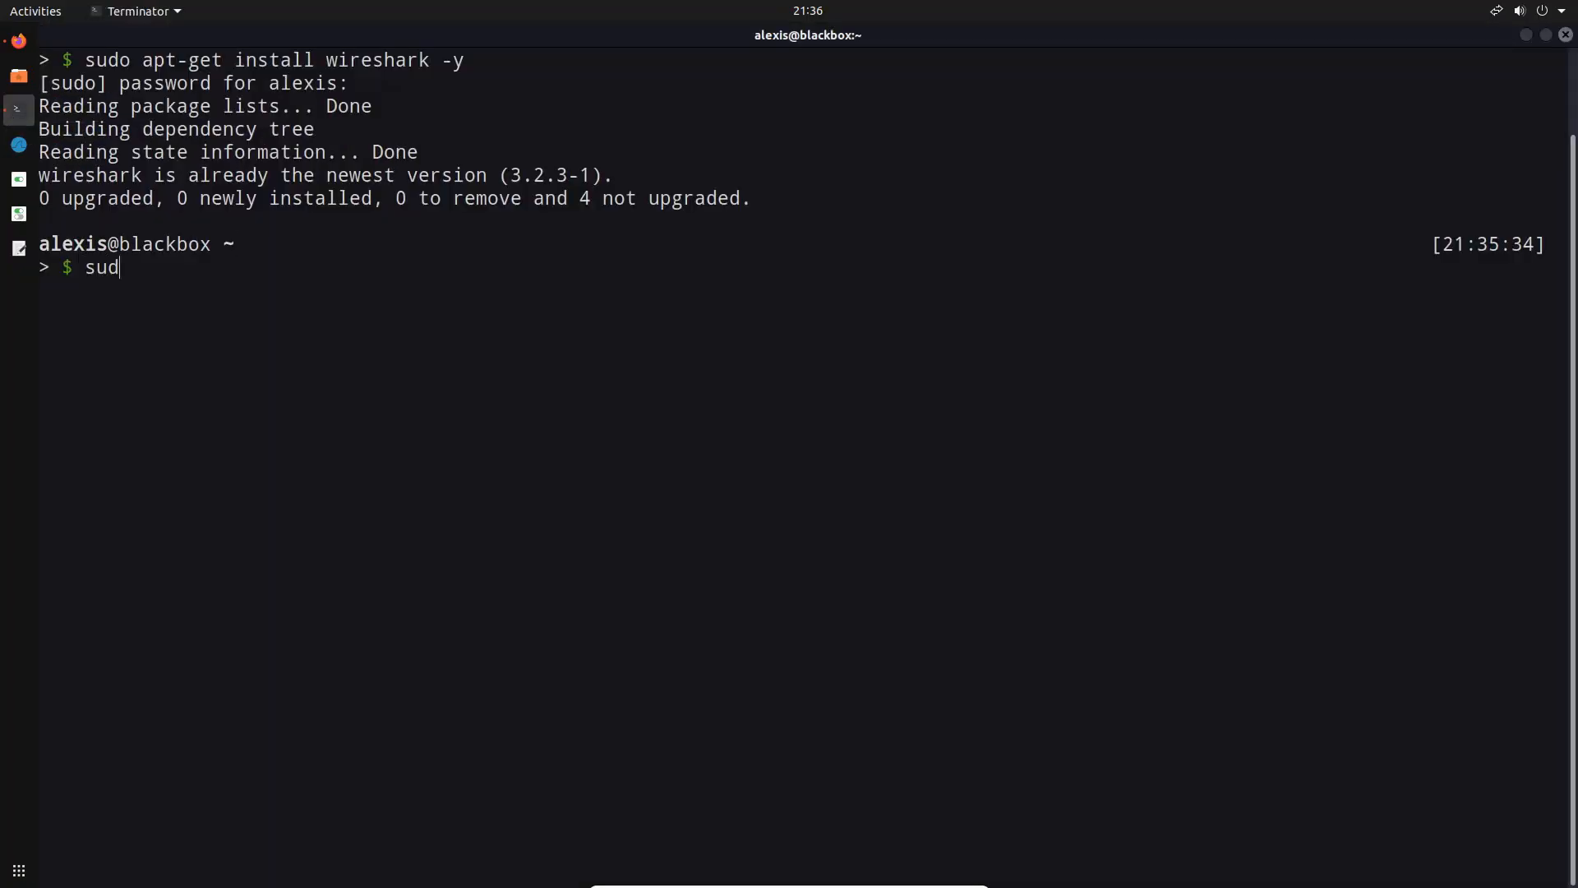
text( wireshark)
key(Return)
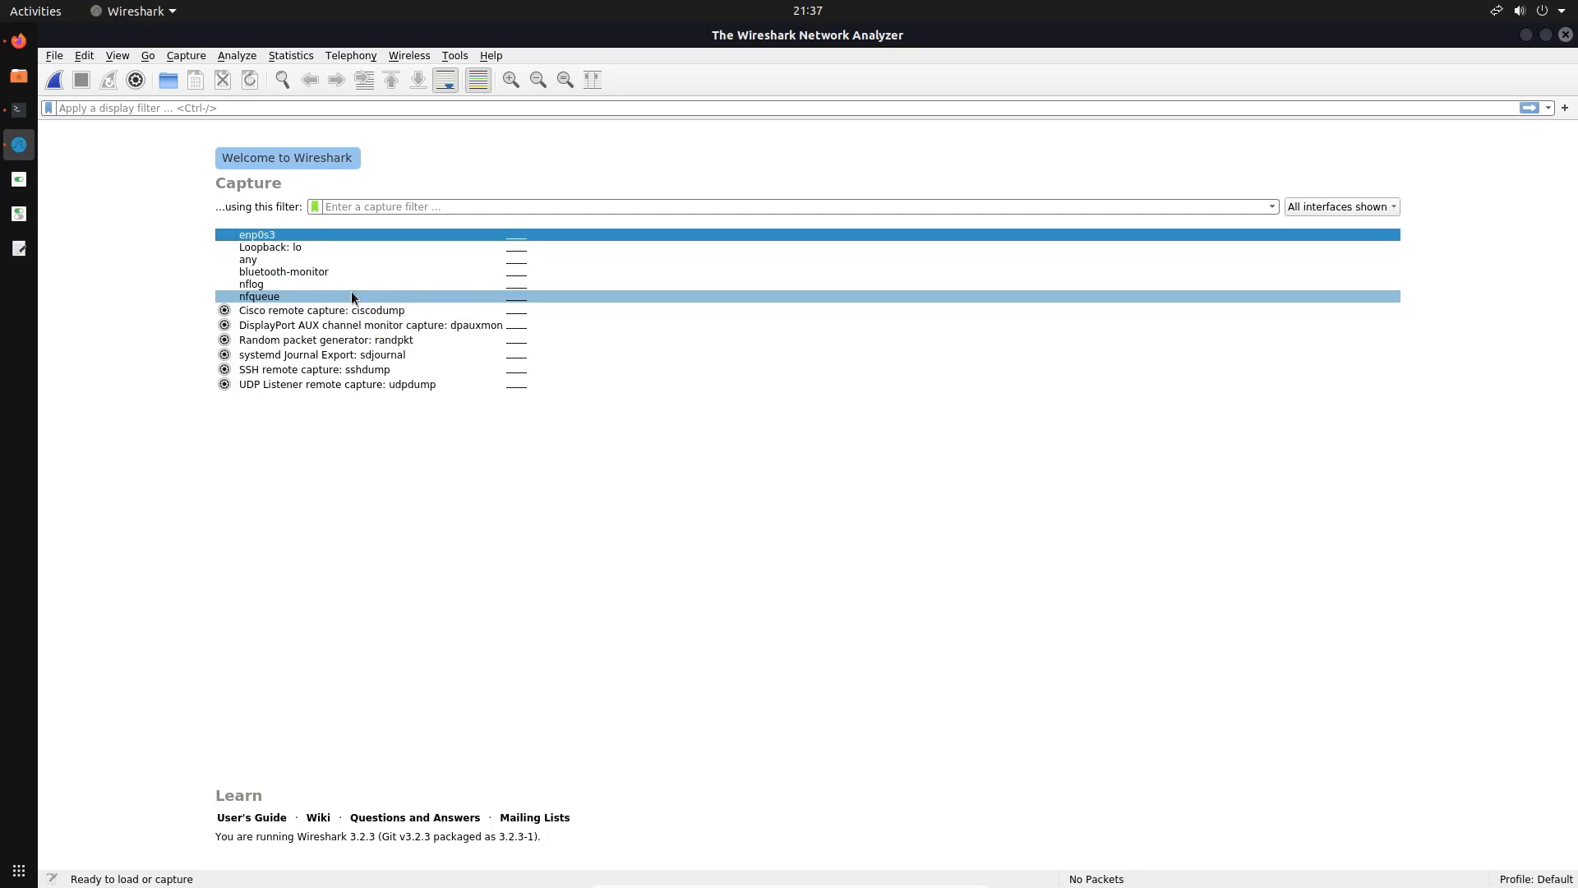
click(245, 240)
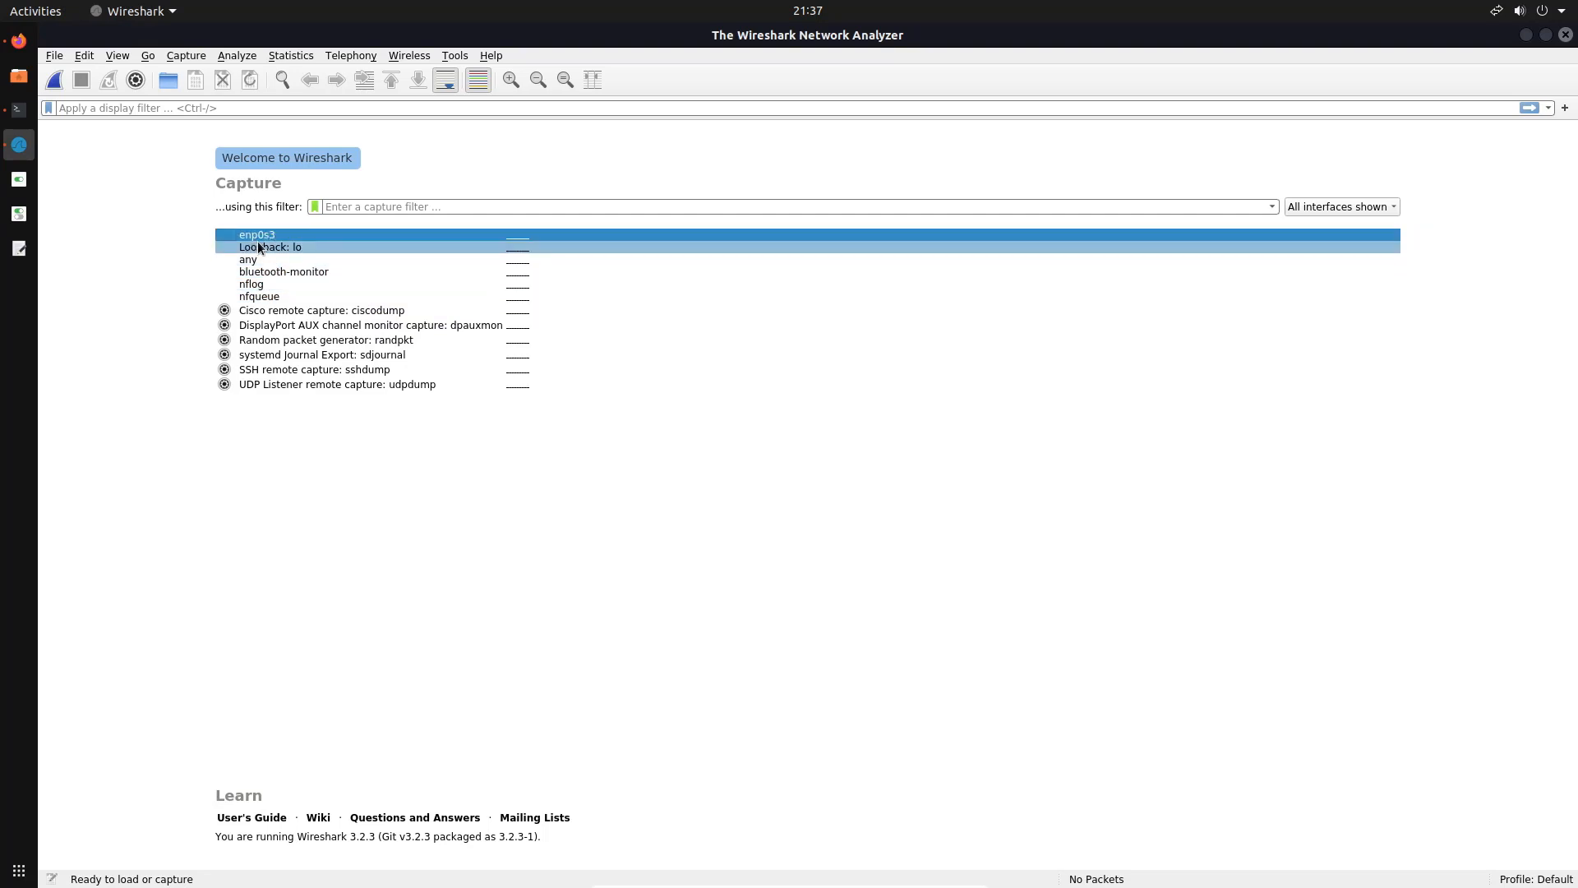
Switch to Terminator, split the terminal into side-by-side panes and run ifconfig in the new pane.
click(19, 115)
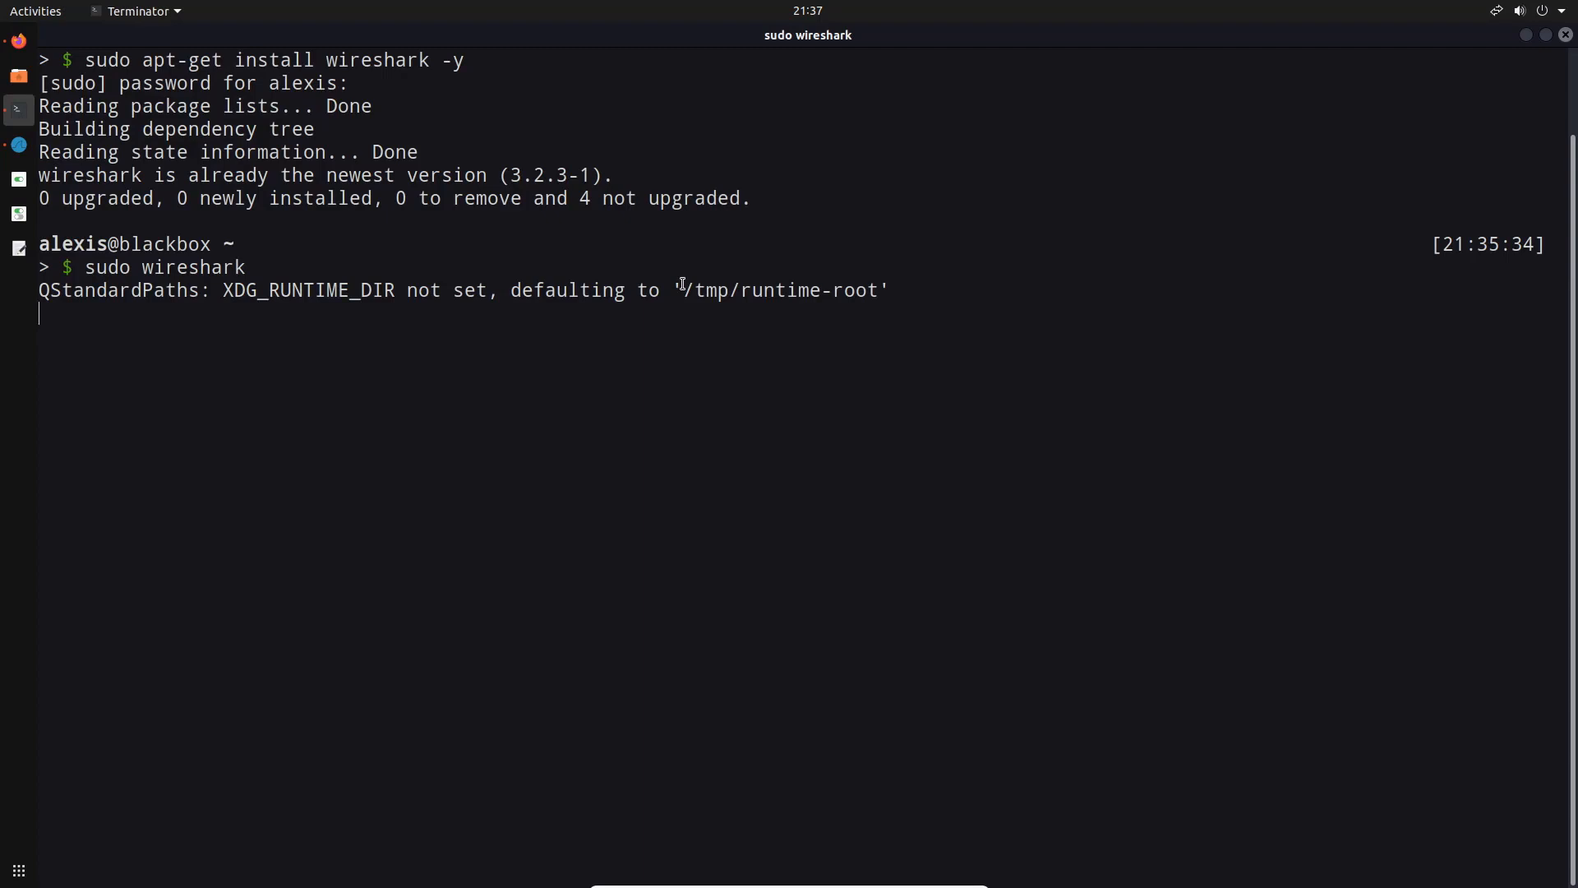
key(ctrl+shift+e)
text(if)
text(fi)
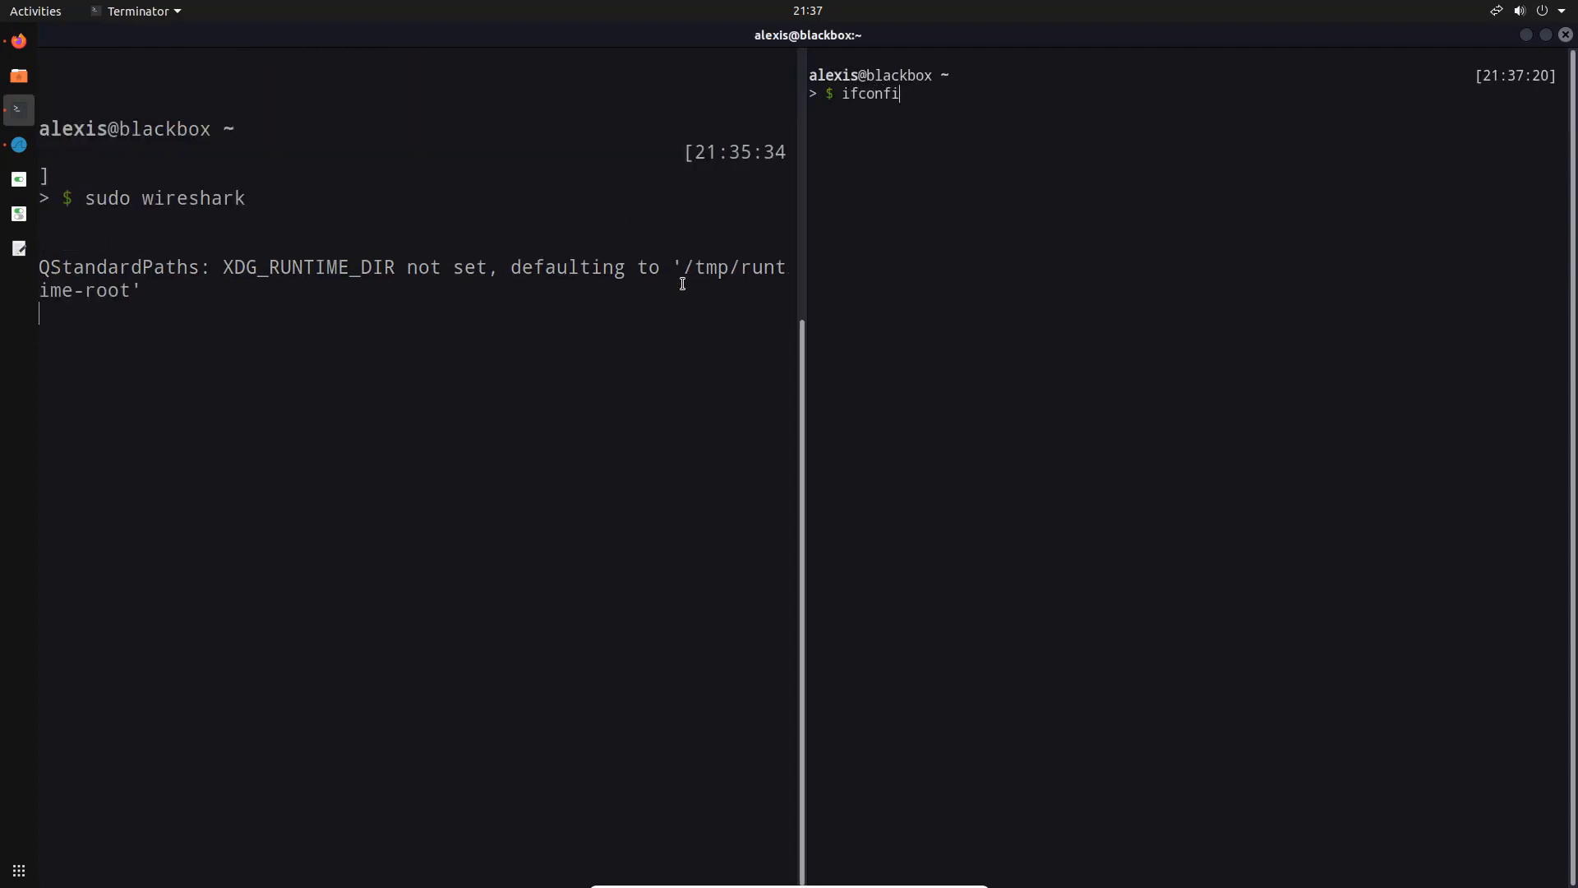
text(g)
key(Return)
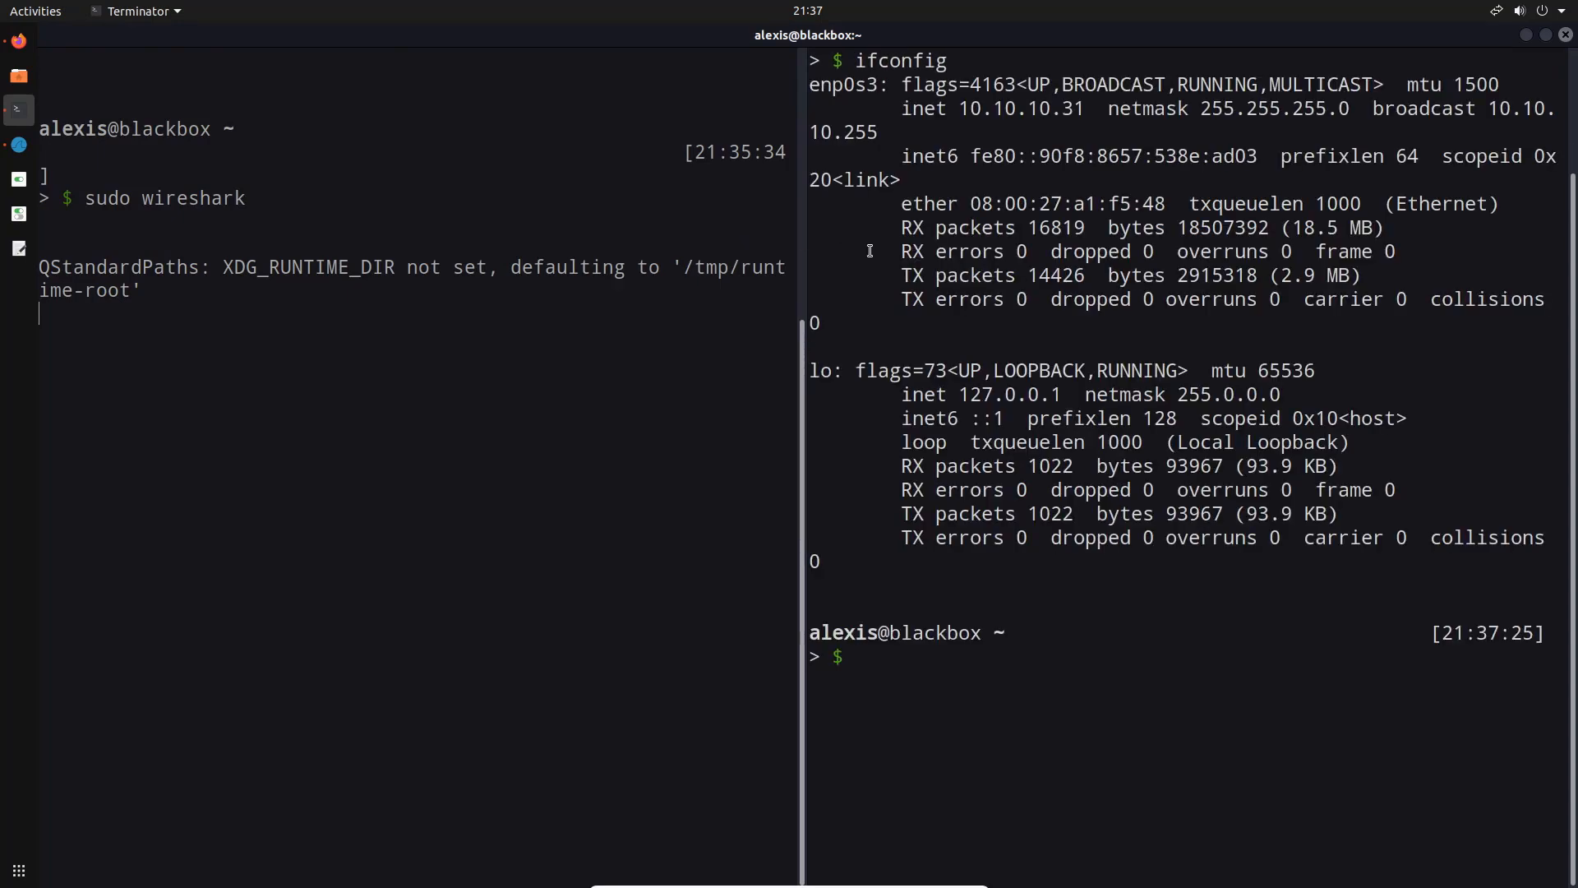
Widen the ifconfig pane and highlight the enp0s3 interface's IPv4 address in the output.
scroll(904, 333, up, 2)
drag(812, 307, 492, 307)
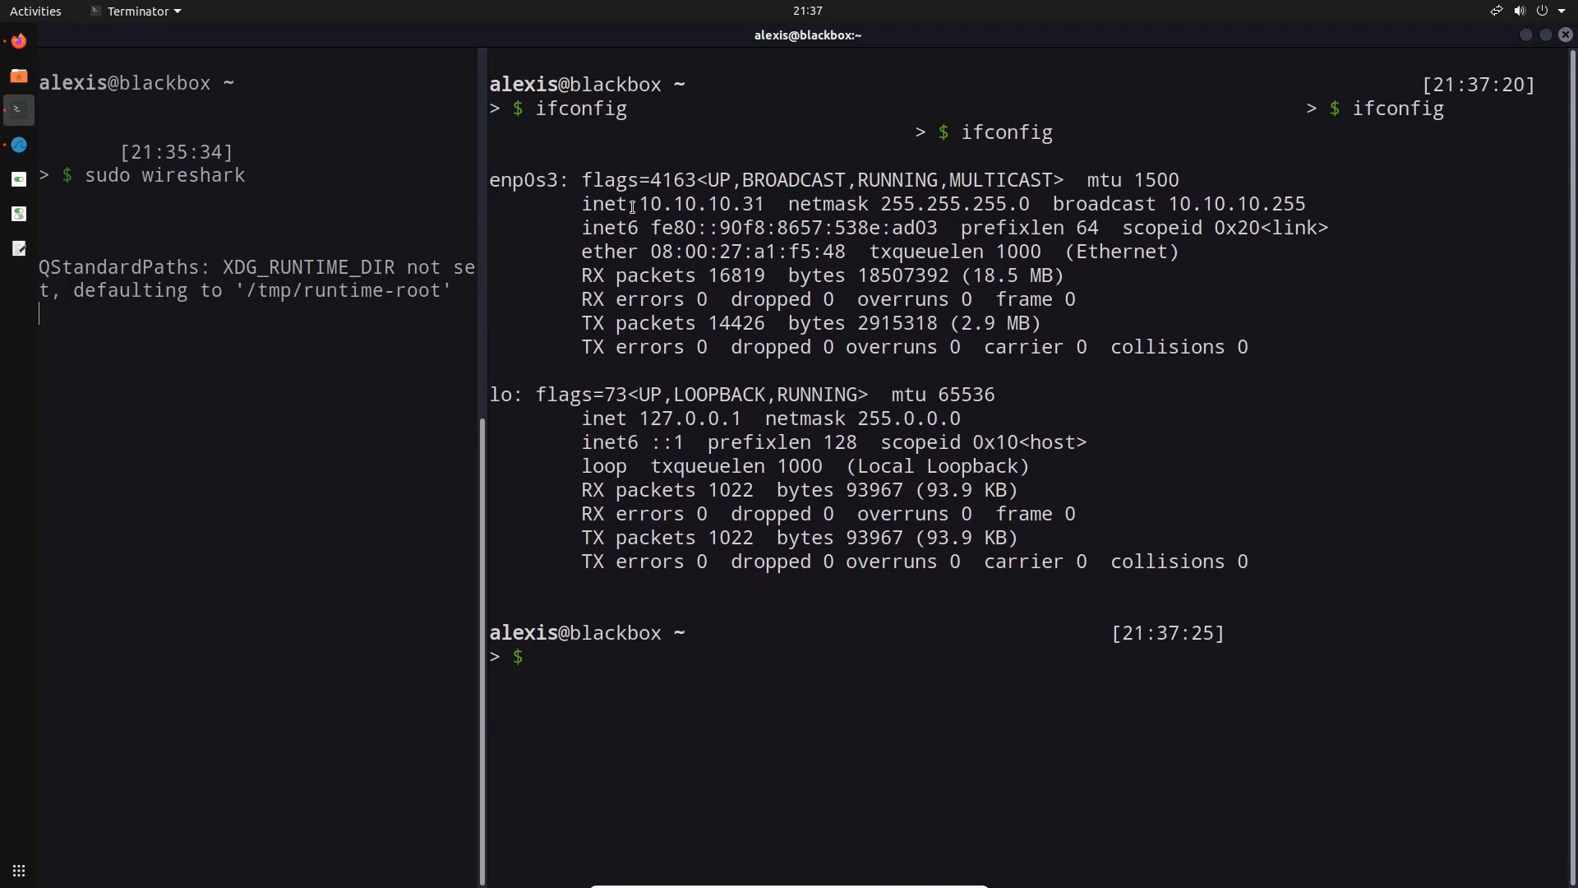
drag(641, 206, 767, 206)
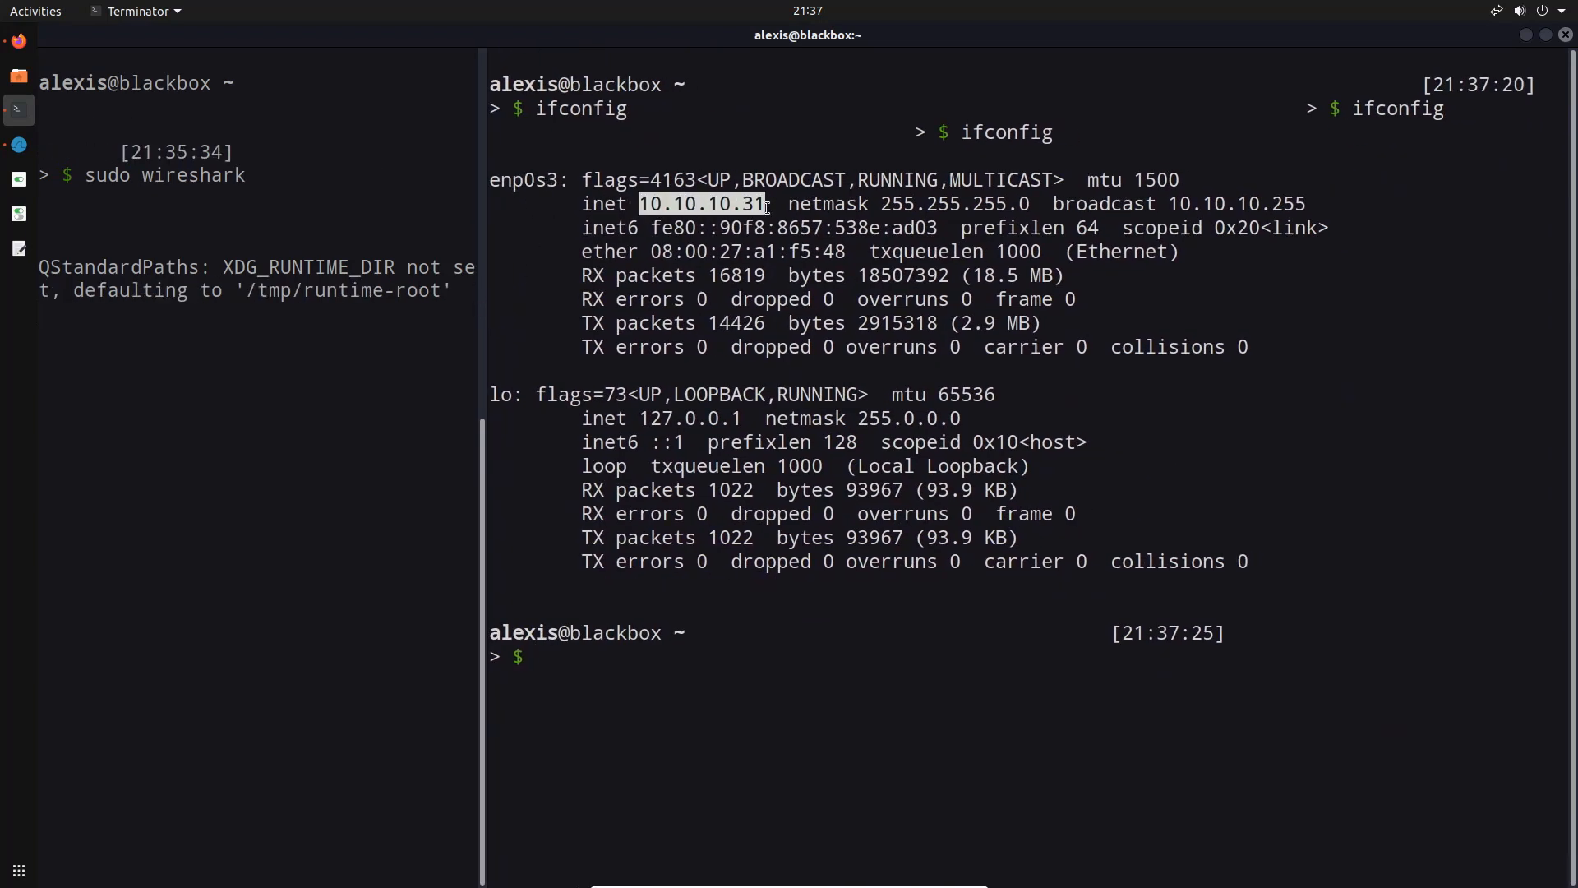
mouse_move(766, 207)
mouse_down()
mouse_move(685, 207)
mouse_move(768, 204)
mouse_up()
drag(489, 266, 777, 266)
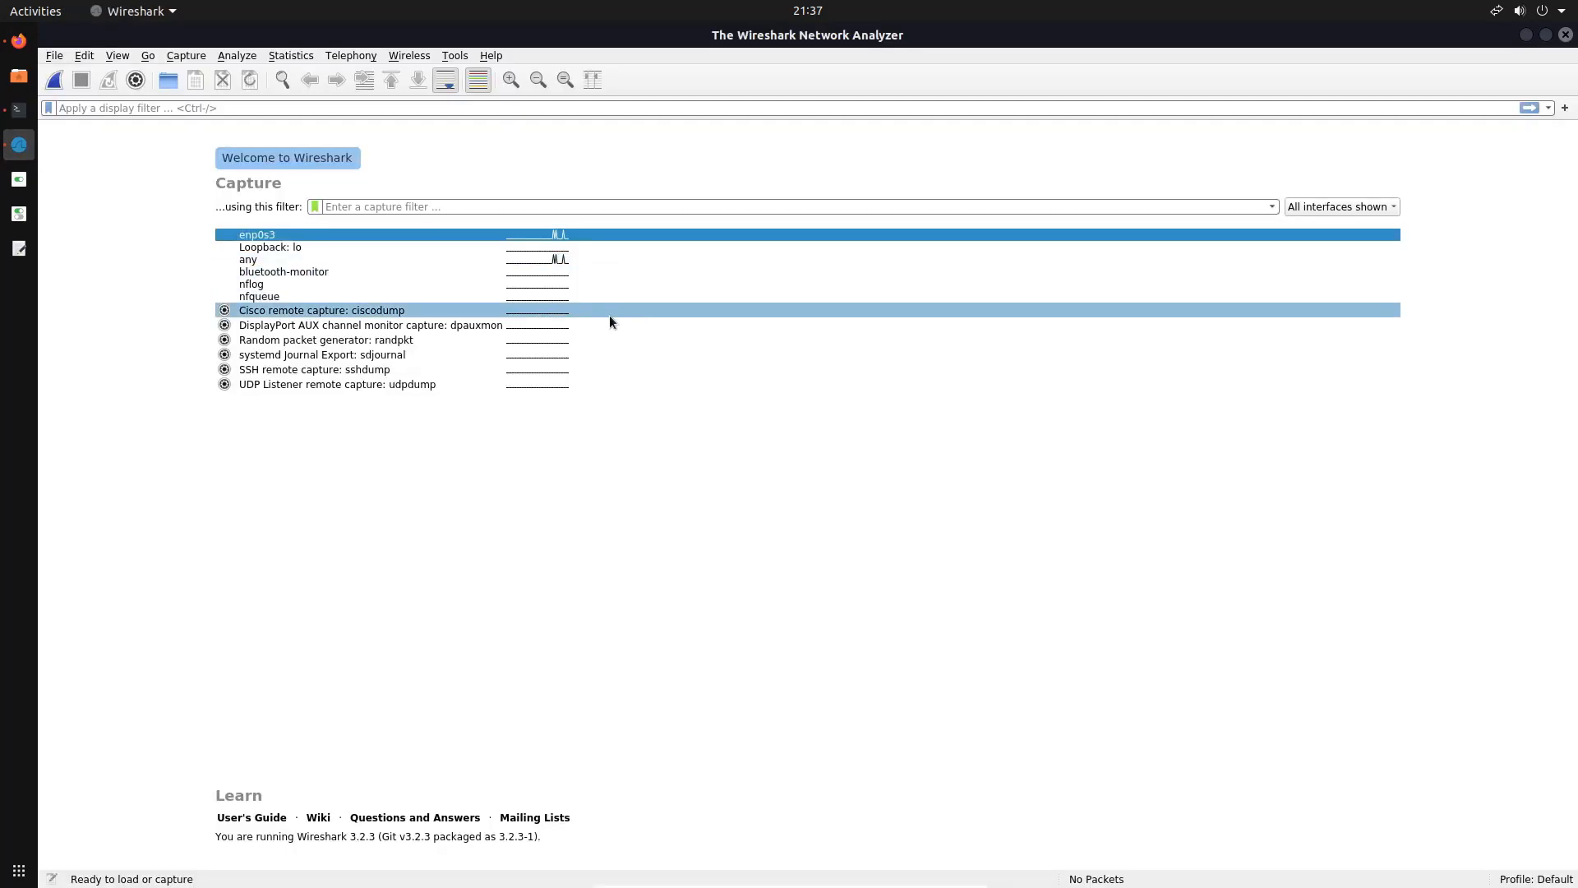
Switch to Wireshark, start a live capture on the enp0s3 interface and return to the first captured packets.
click(393, 235)
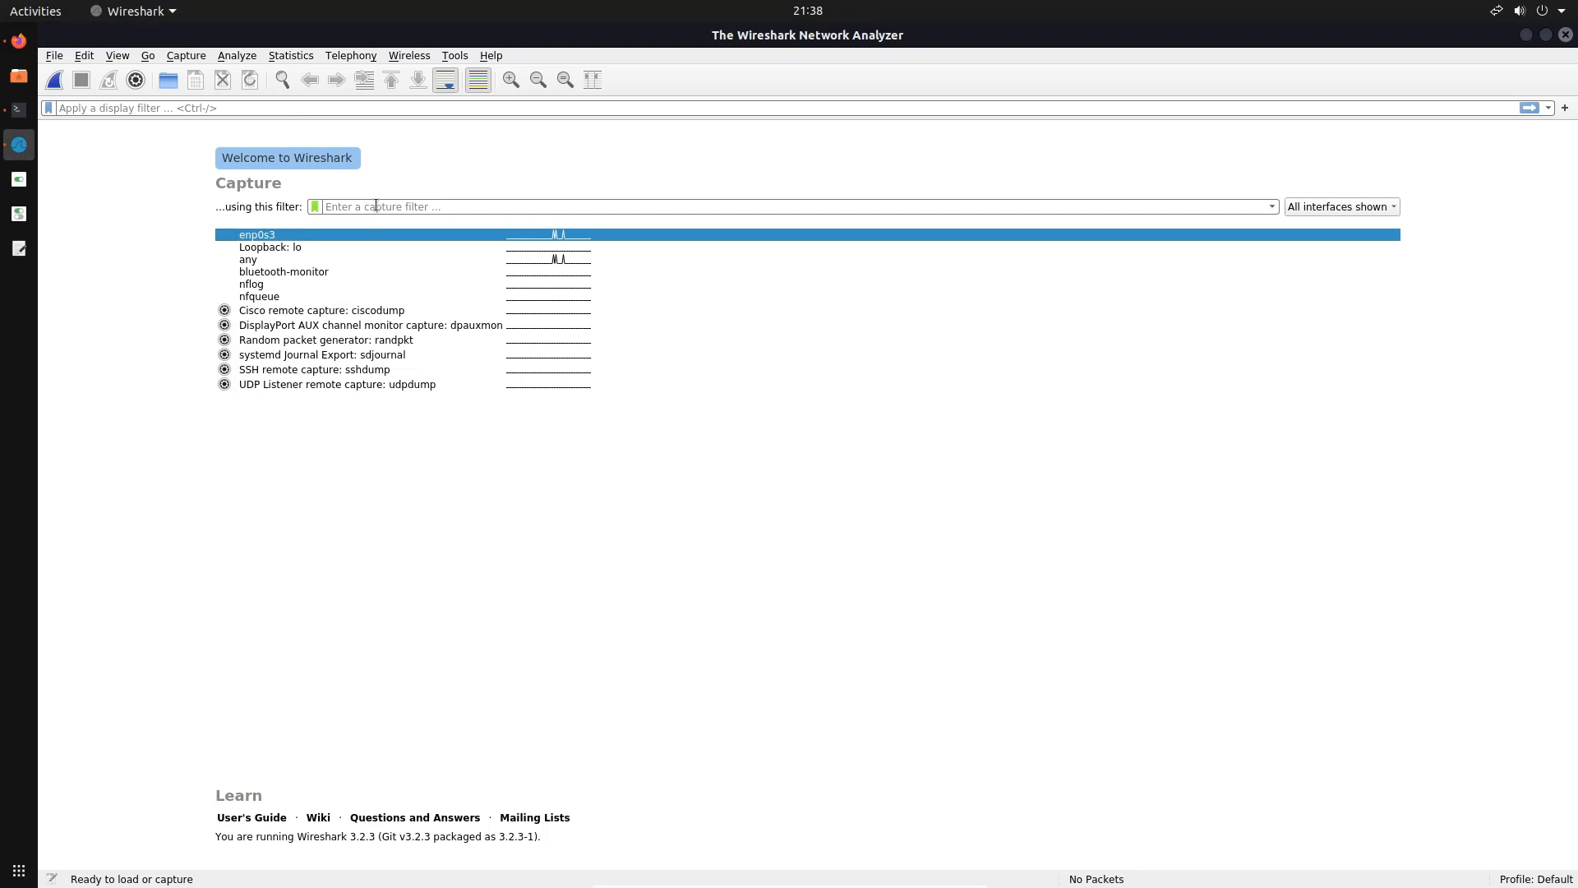
double_click(309, 234)
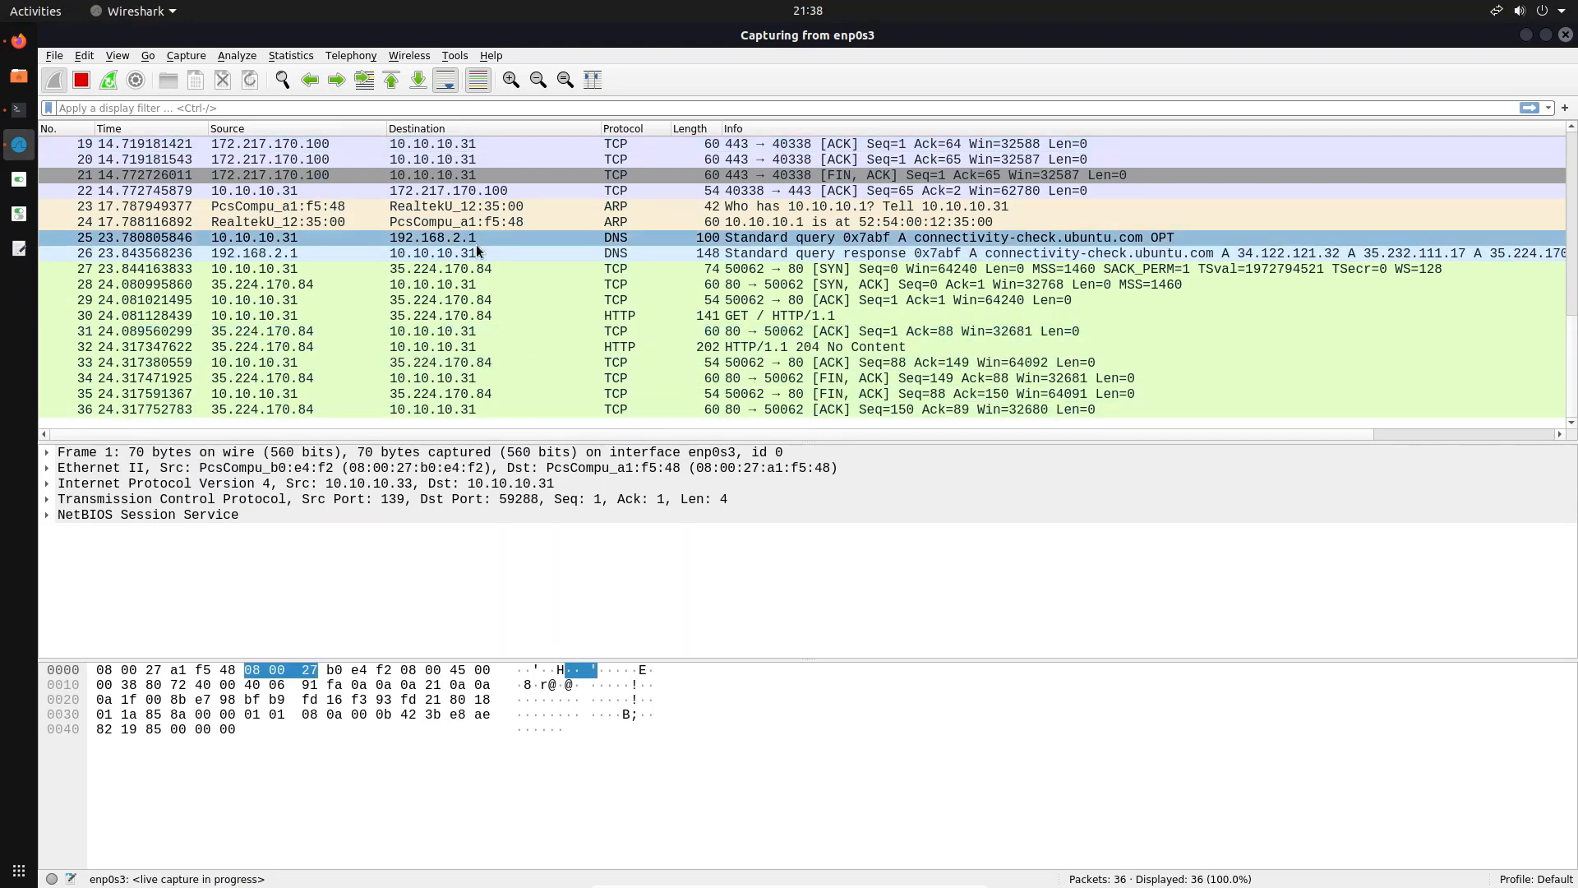
scroll(498, 205, up, 5)
scroll(498, 206, up, 1)
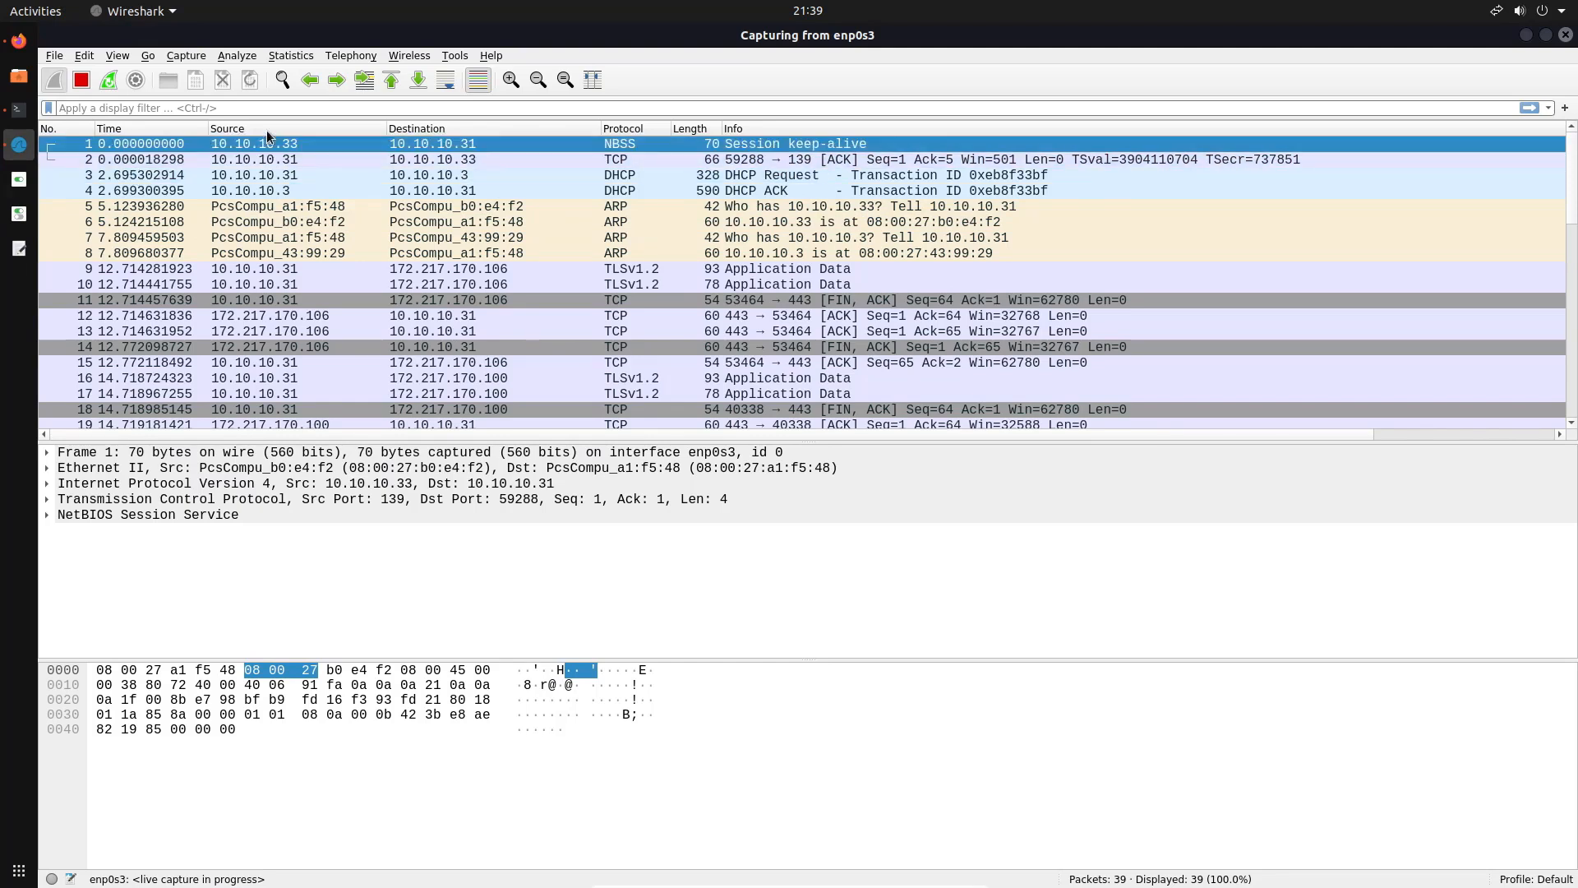
Examine the packet list's source, destination, protocol and info columns, and select packet 2 and DHCP Request packet 3.
key(ctrl+slash)
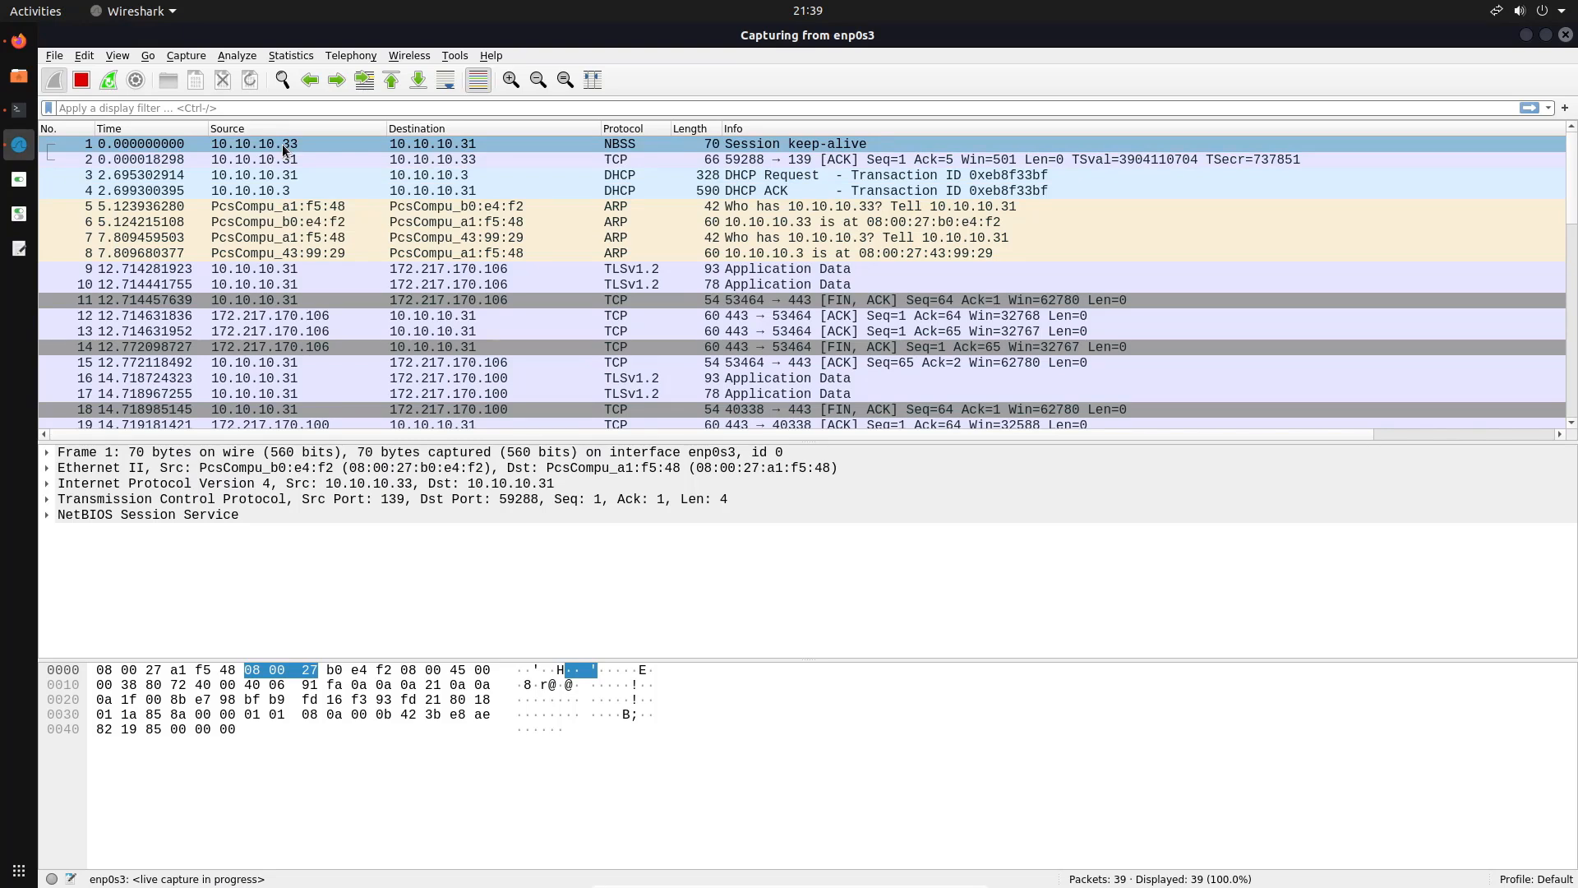
click(630, 146)
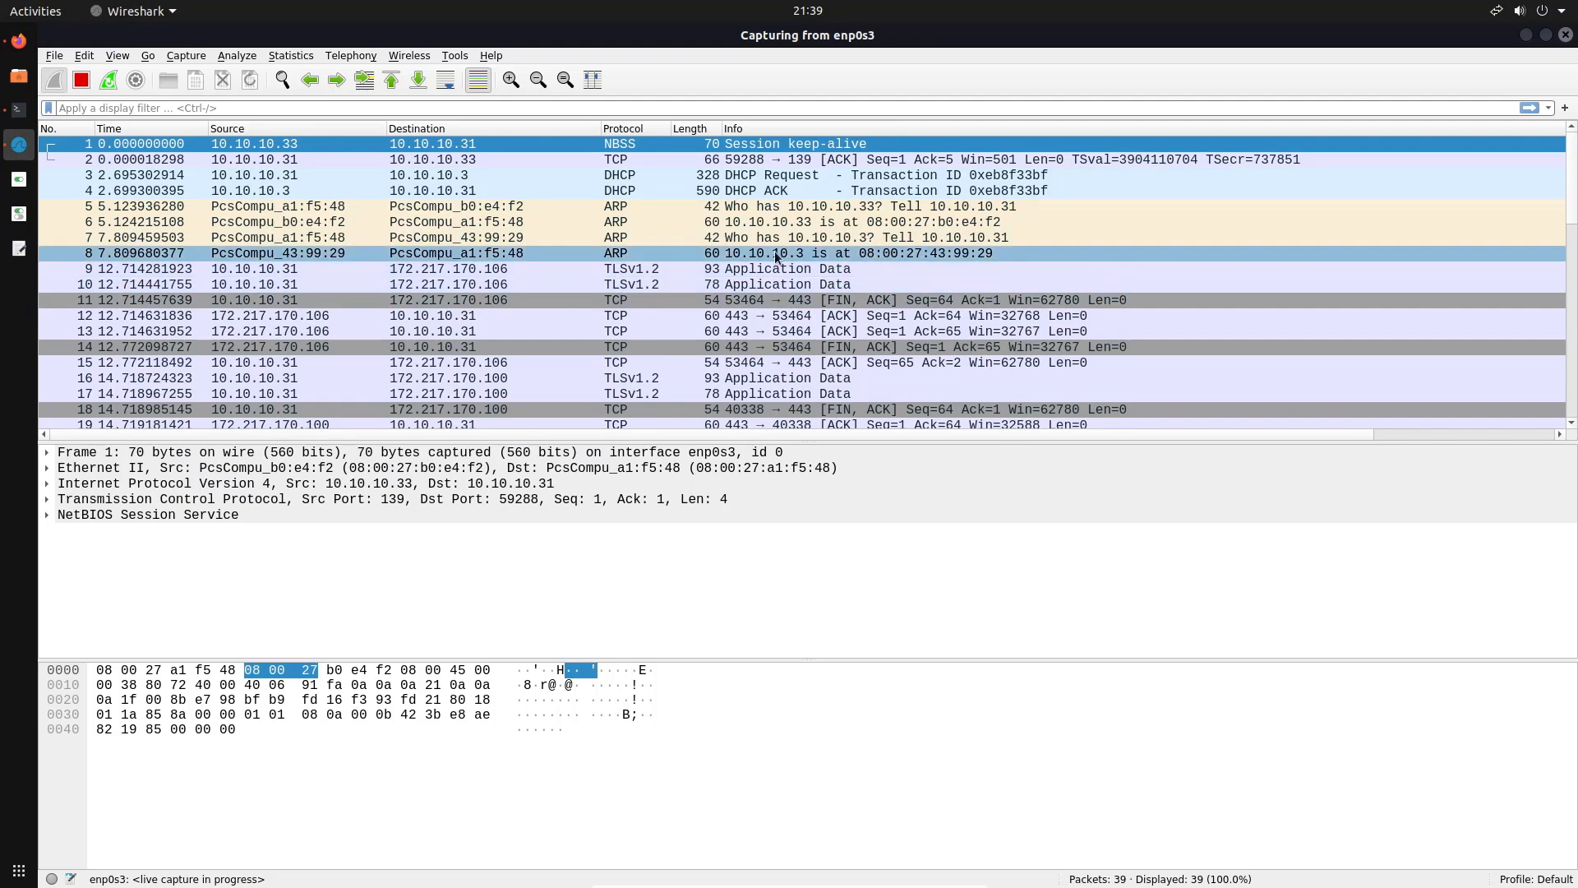
scroll(682, 293, down, 2)
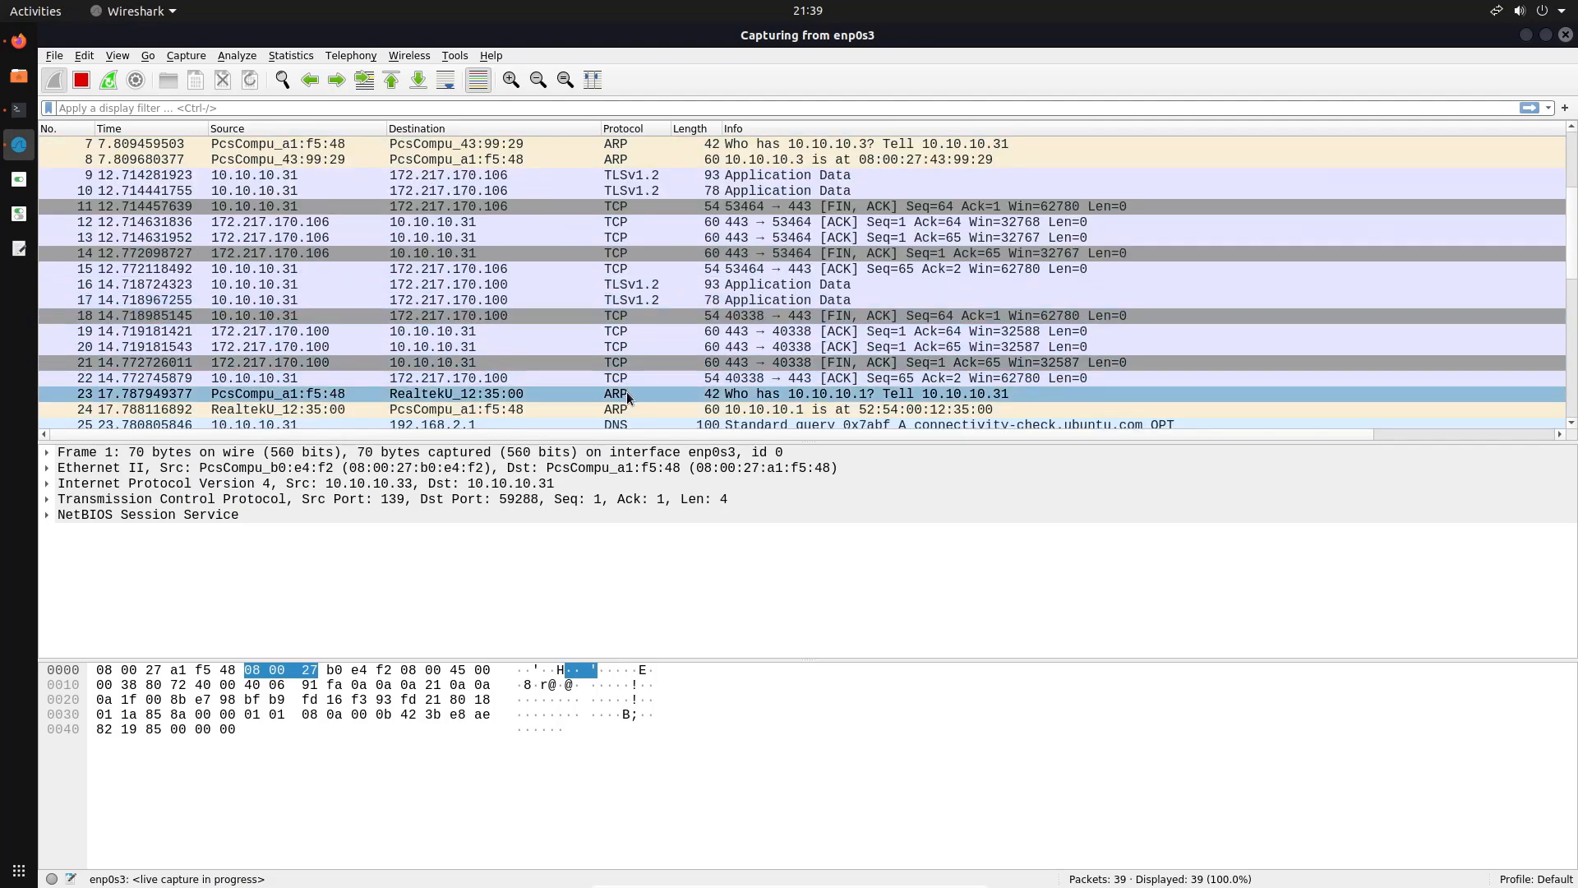
scroll(653, 234, up, 2)
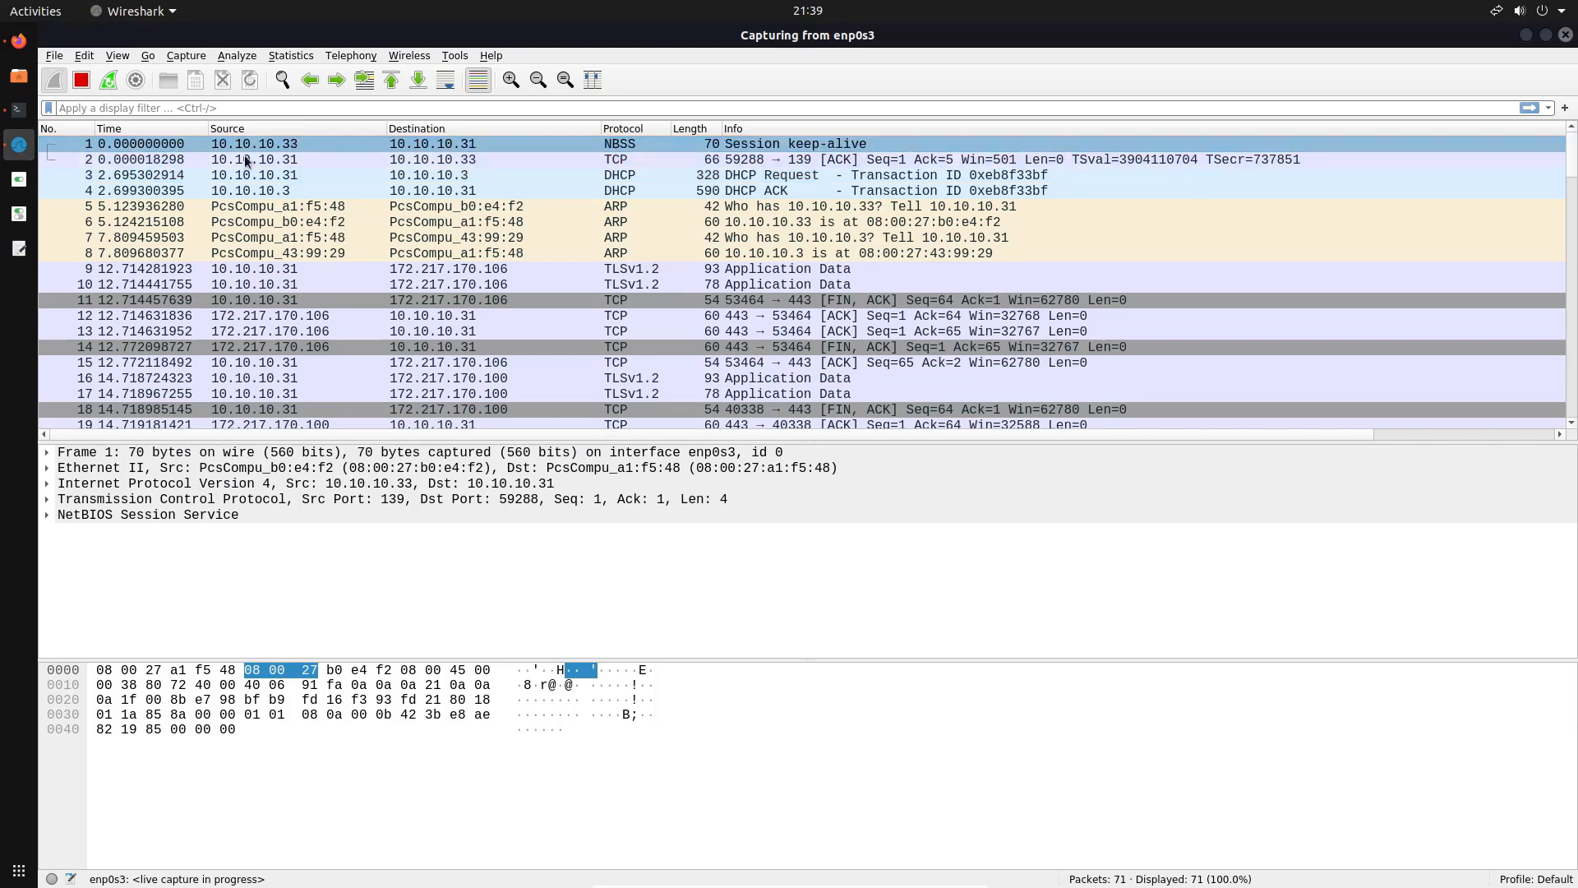
click(145, 162)
click(145, 177)
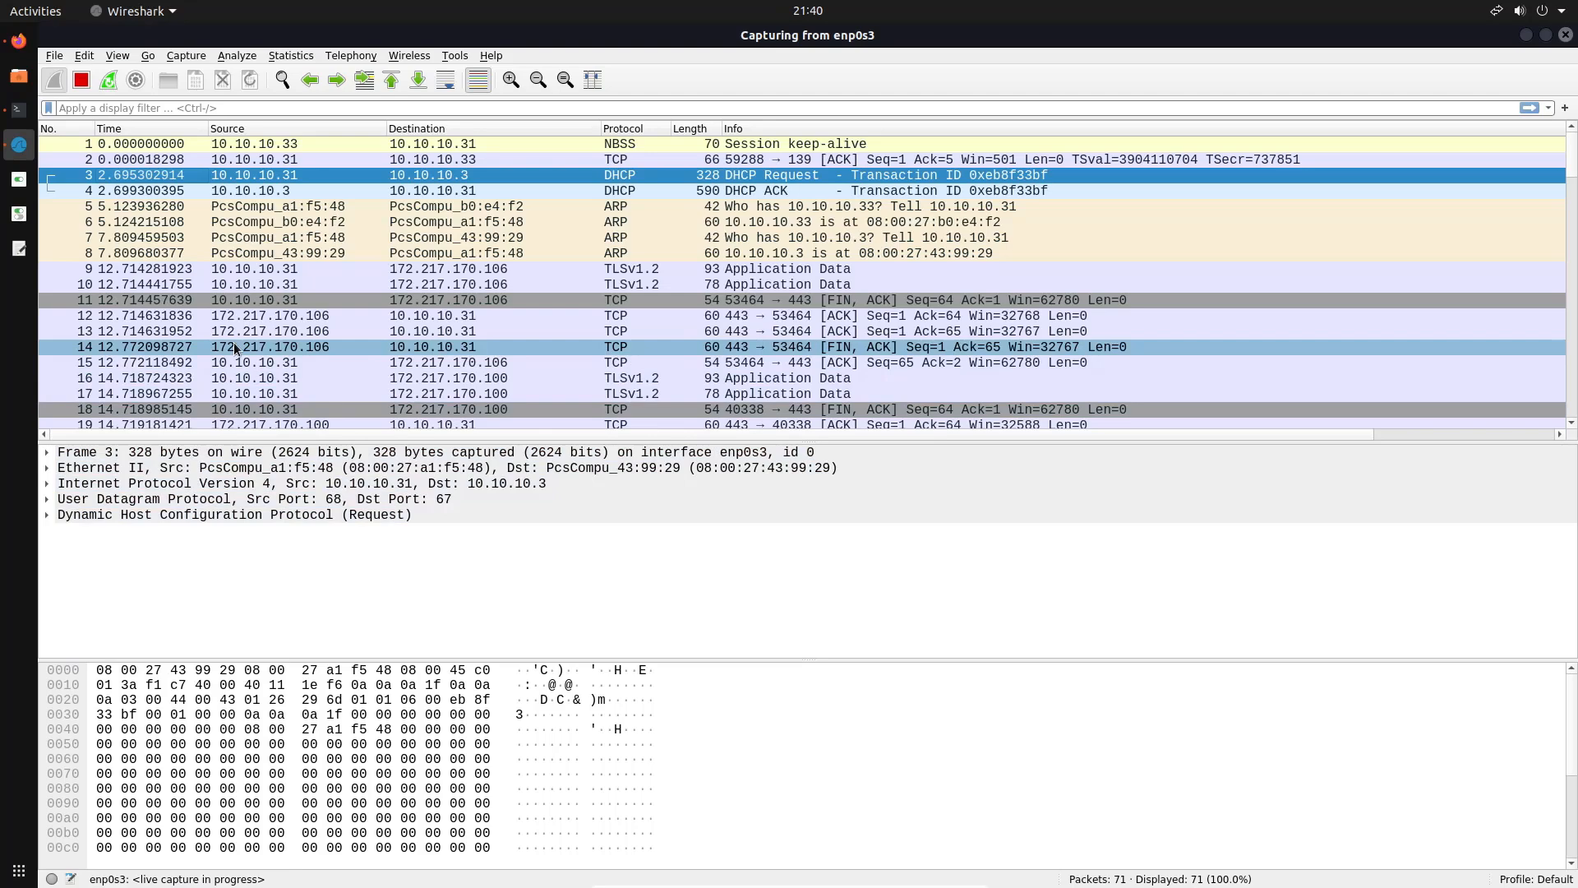
Compare the details of ARP packet 5, DHCP ACK packet 4 and DHCP Request packet 3 by selecting each one.
click(259, 197)
click(259, 203)
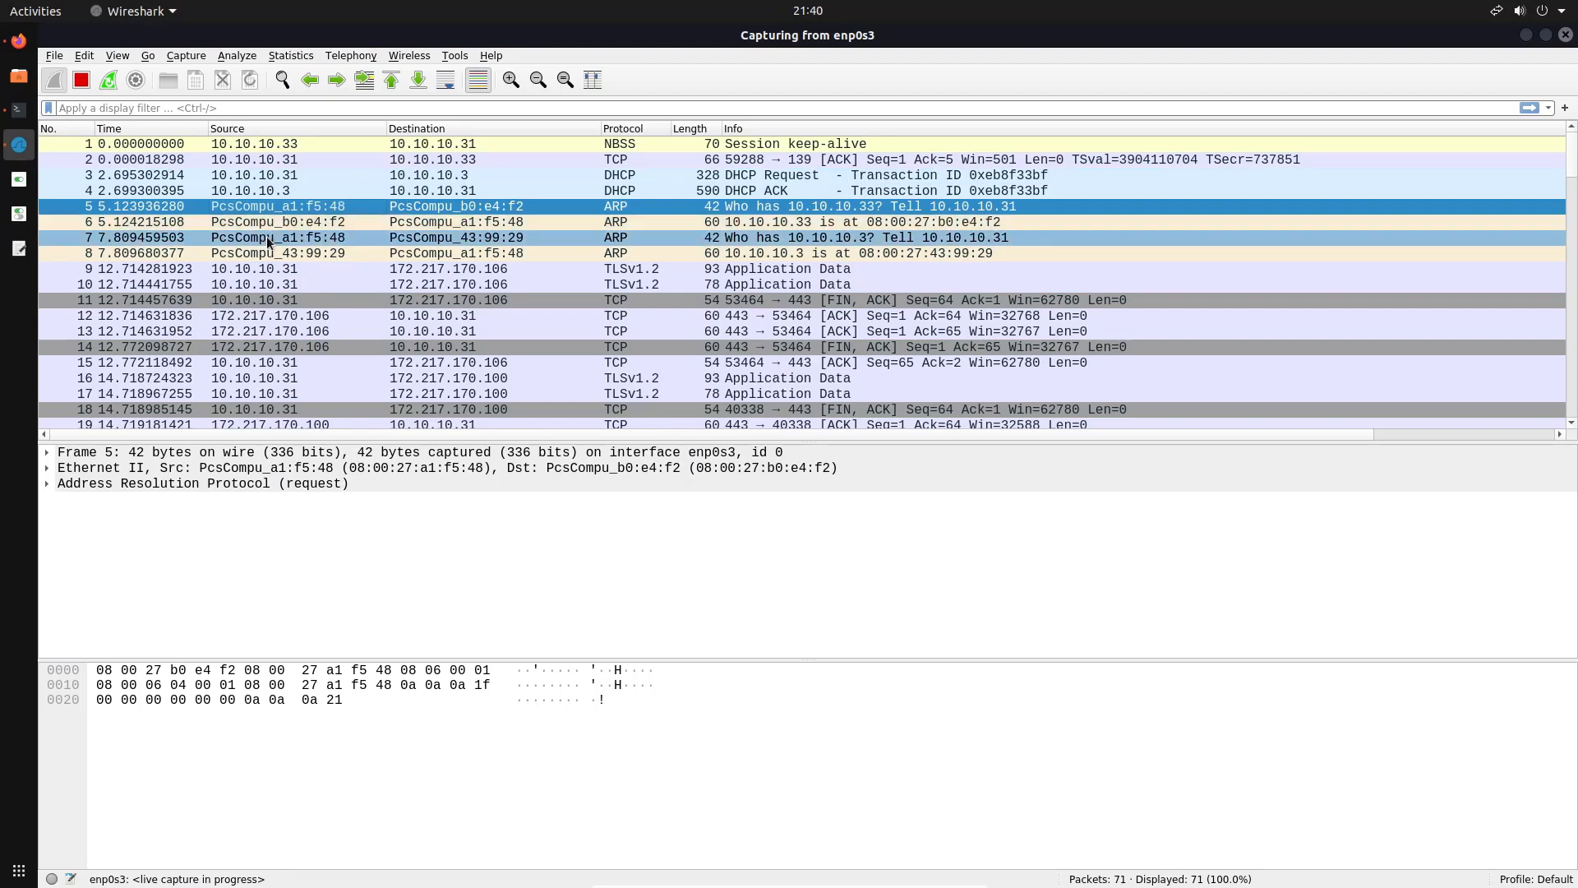
click(316, 192)
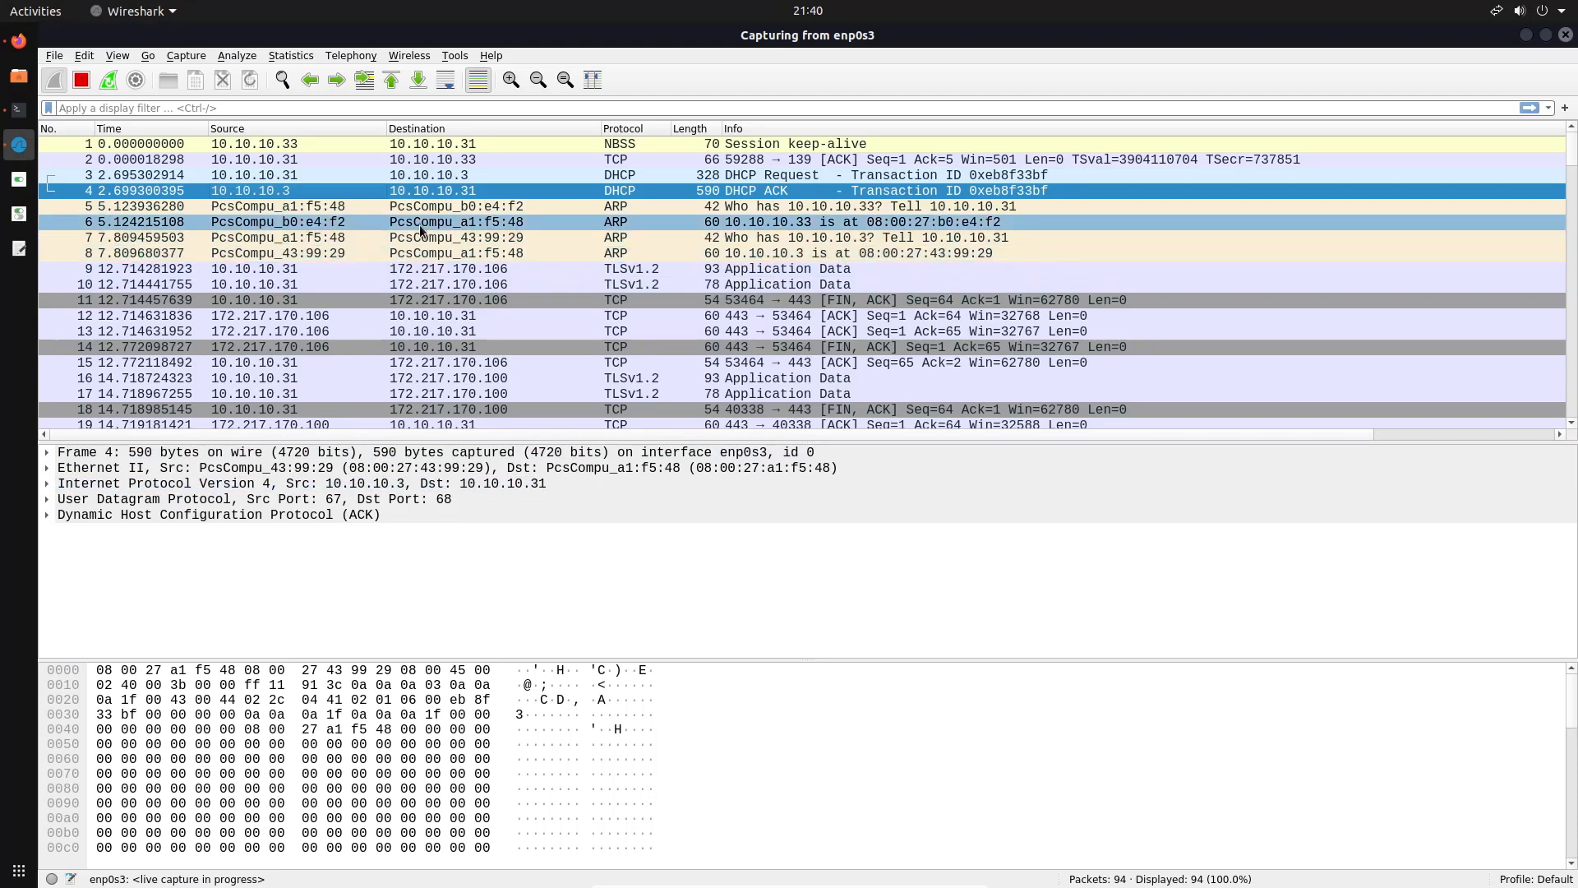
click(432, 175)
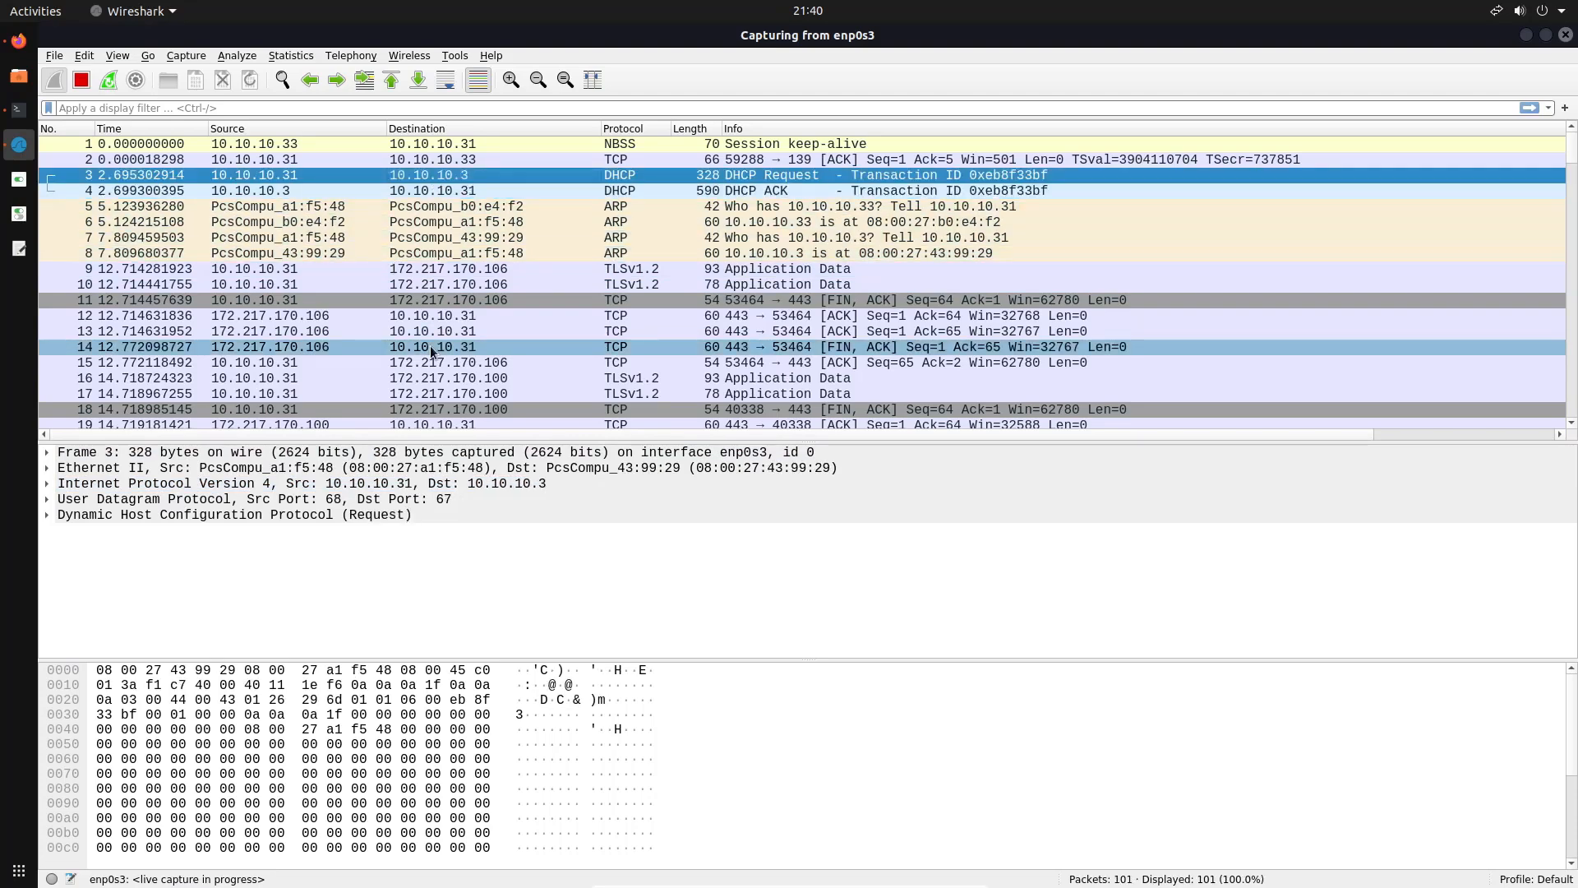
Expand and collapse packet 3's Frame, Internet Protocol Version 4 and User Datagram Protocol sections to inspect their fields.
click(48, 453)
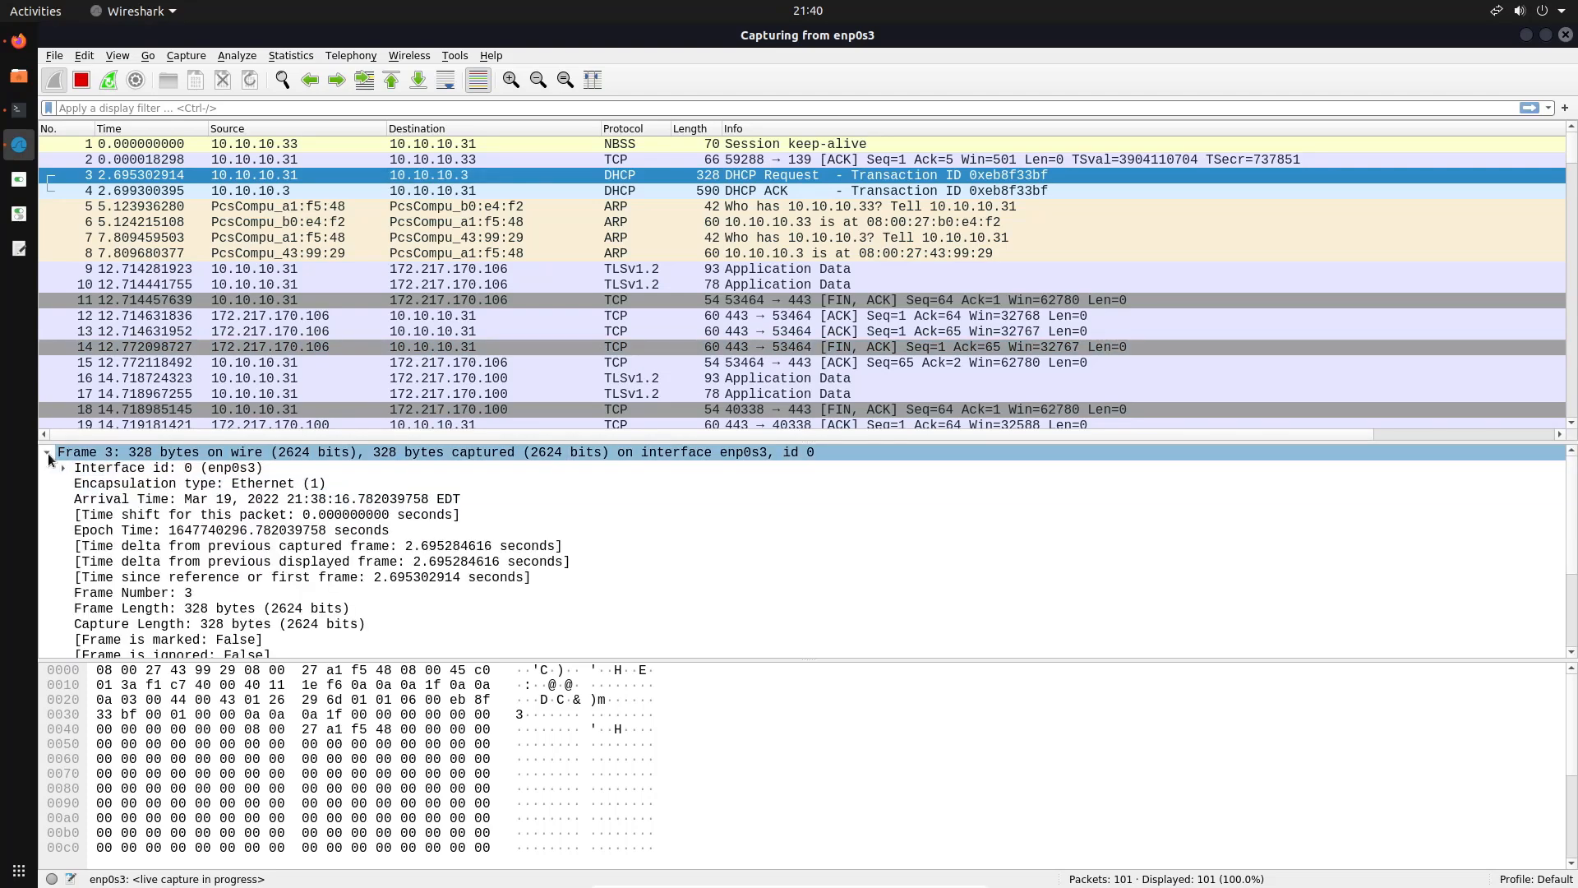
click(46, 451)
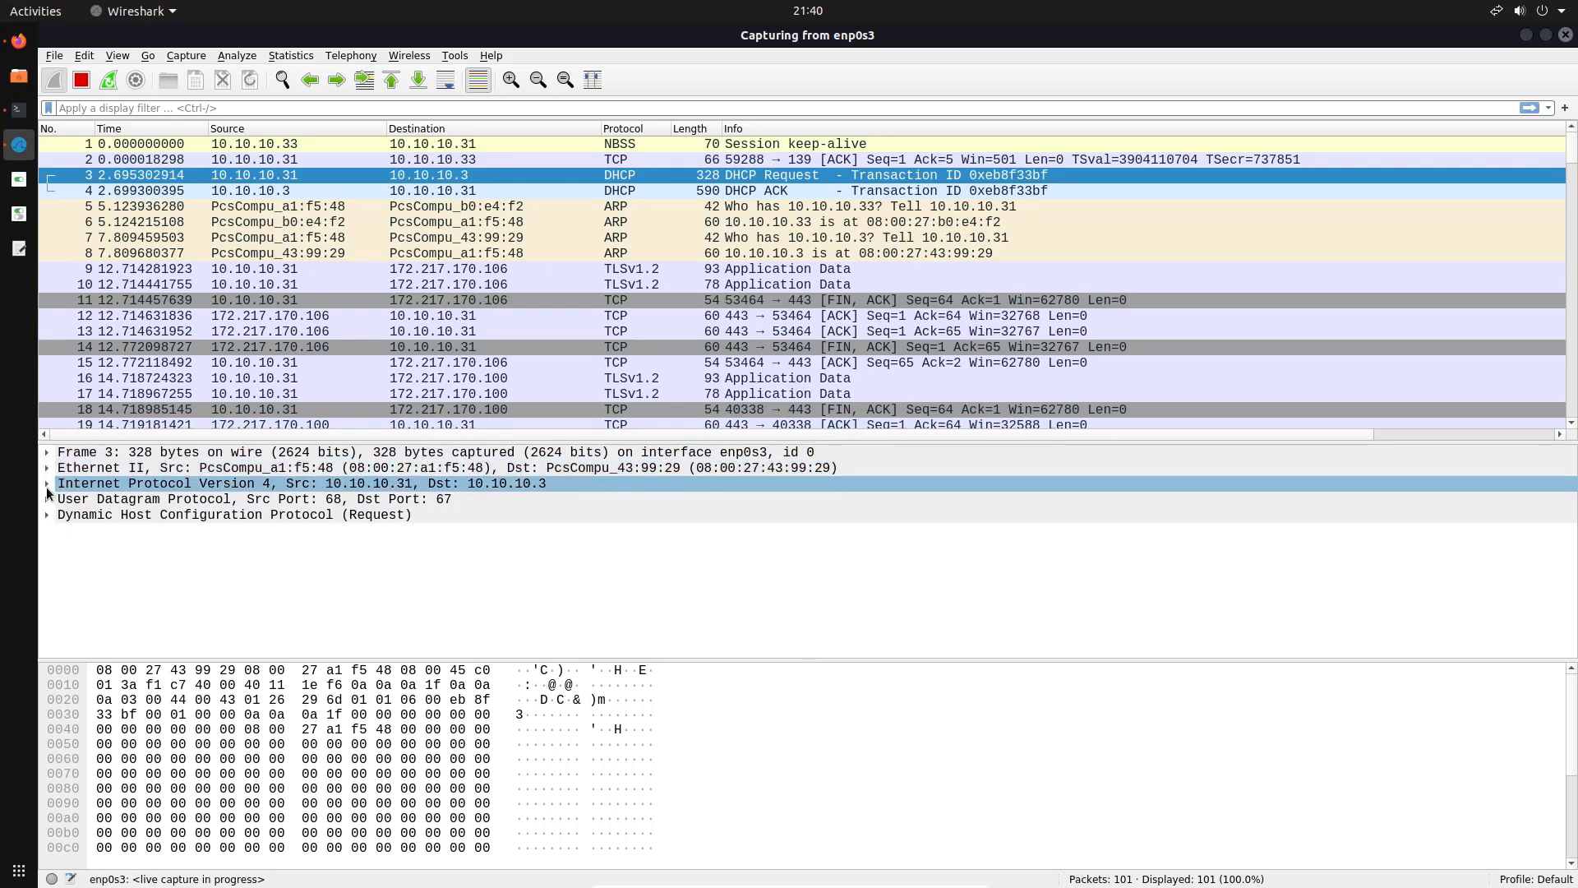
click(46, 486)
click(46, 486)
click(46, 499)
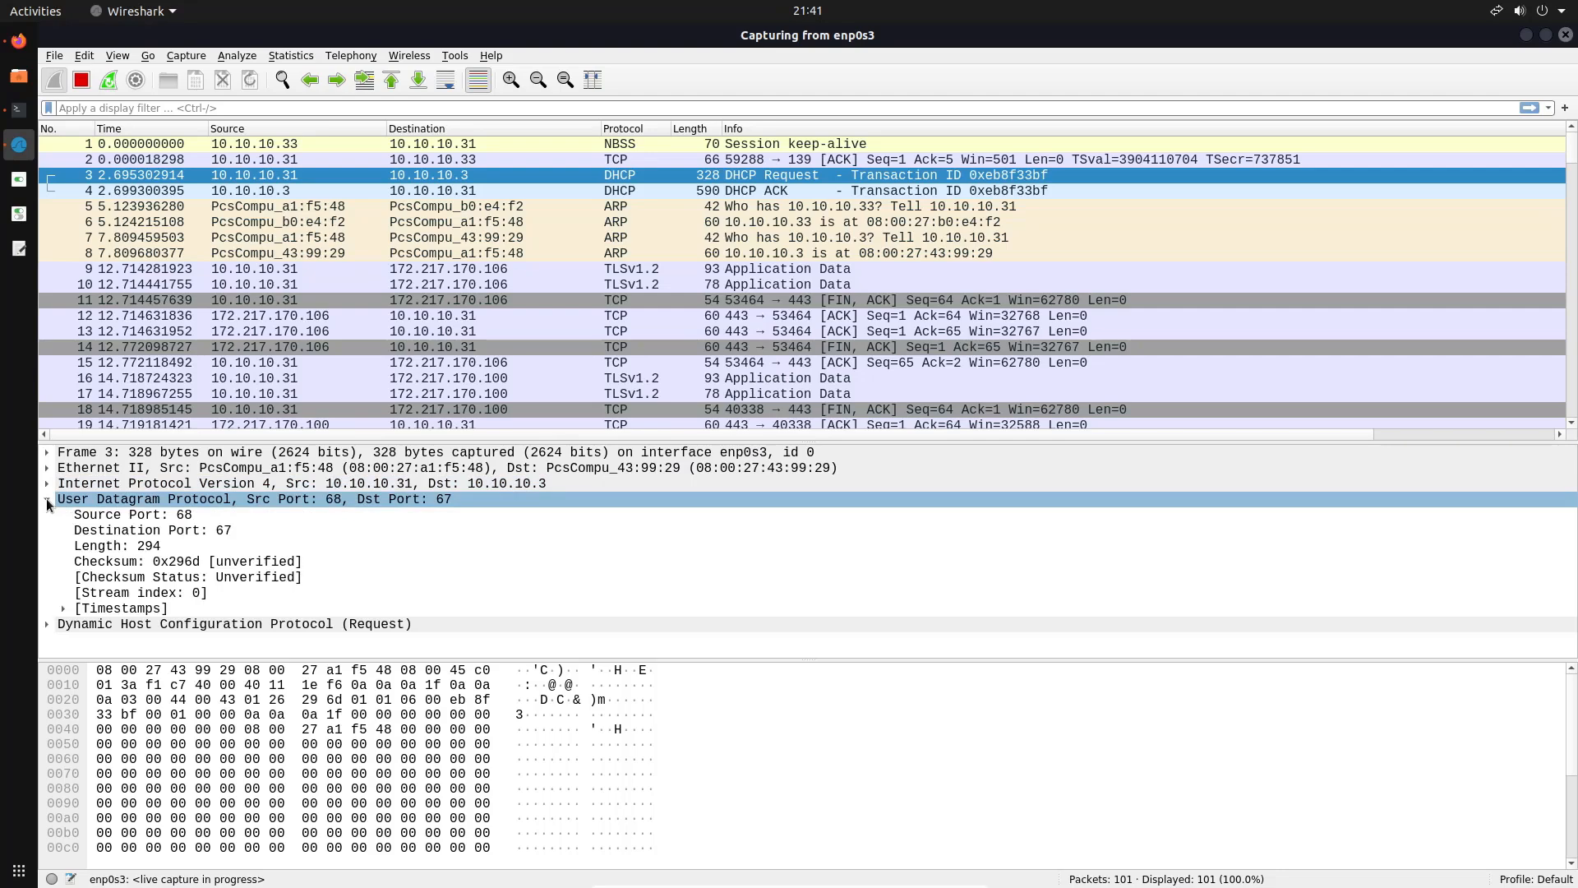
click(46, 498)
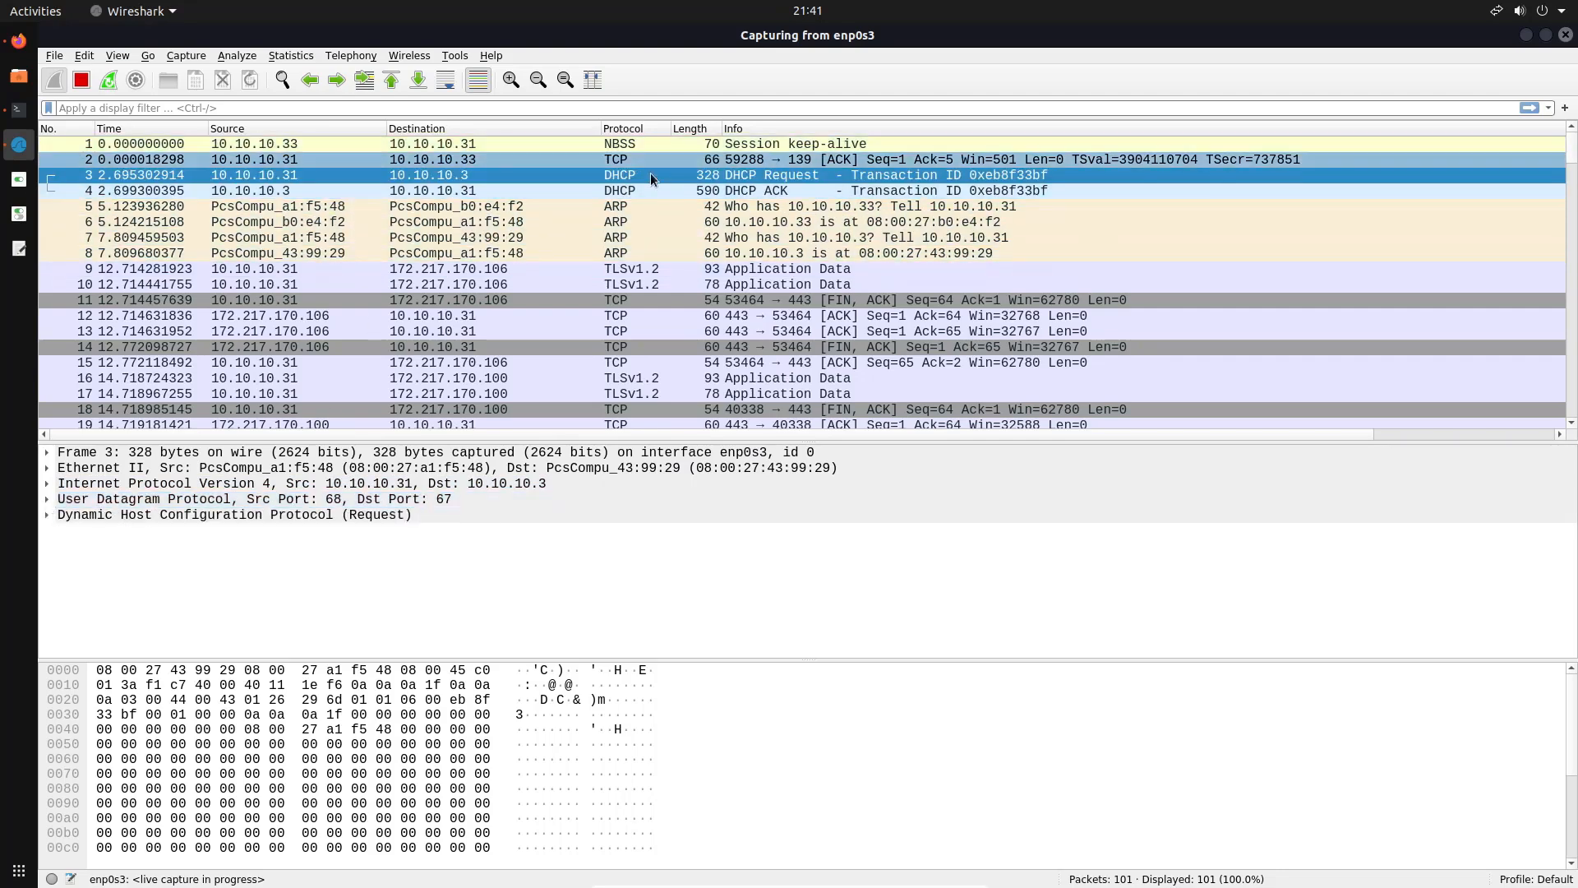
Select TCP packet 11 and inspect the fields under its Frame section, collapsing the section again.
click(620, 300)
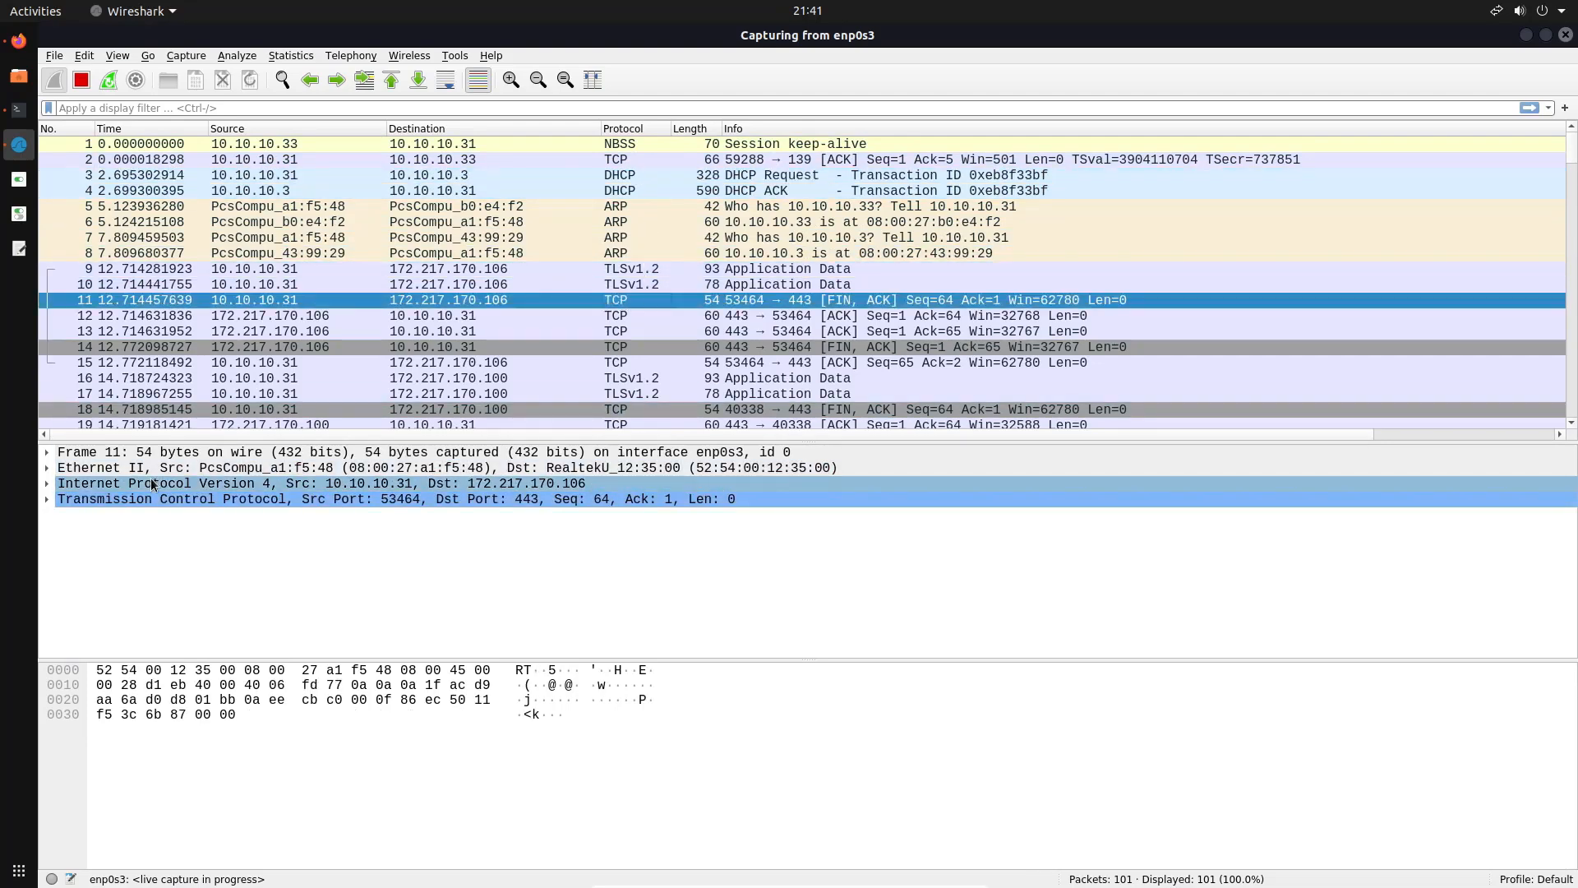
scroll(357, 238, down, 5)
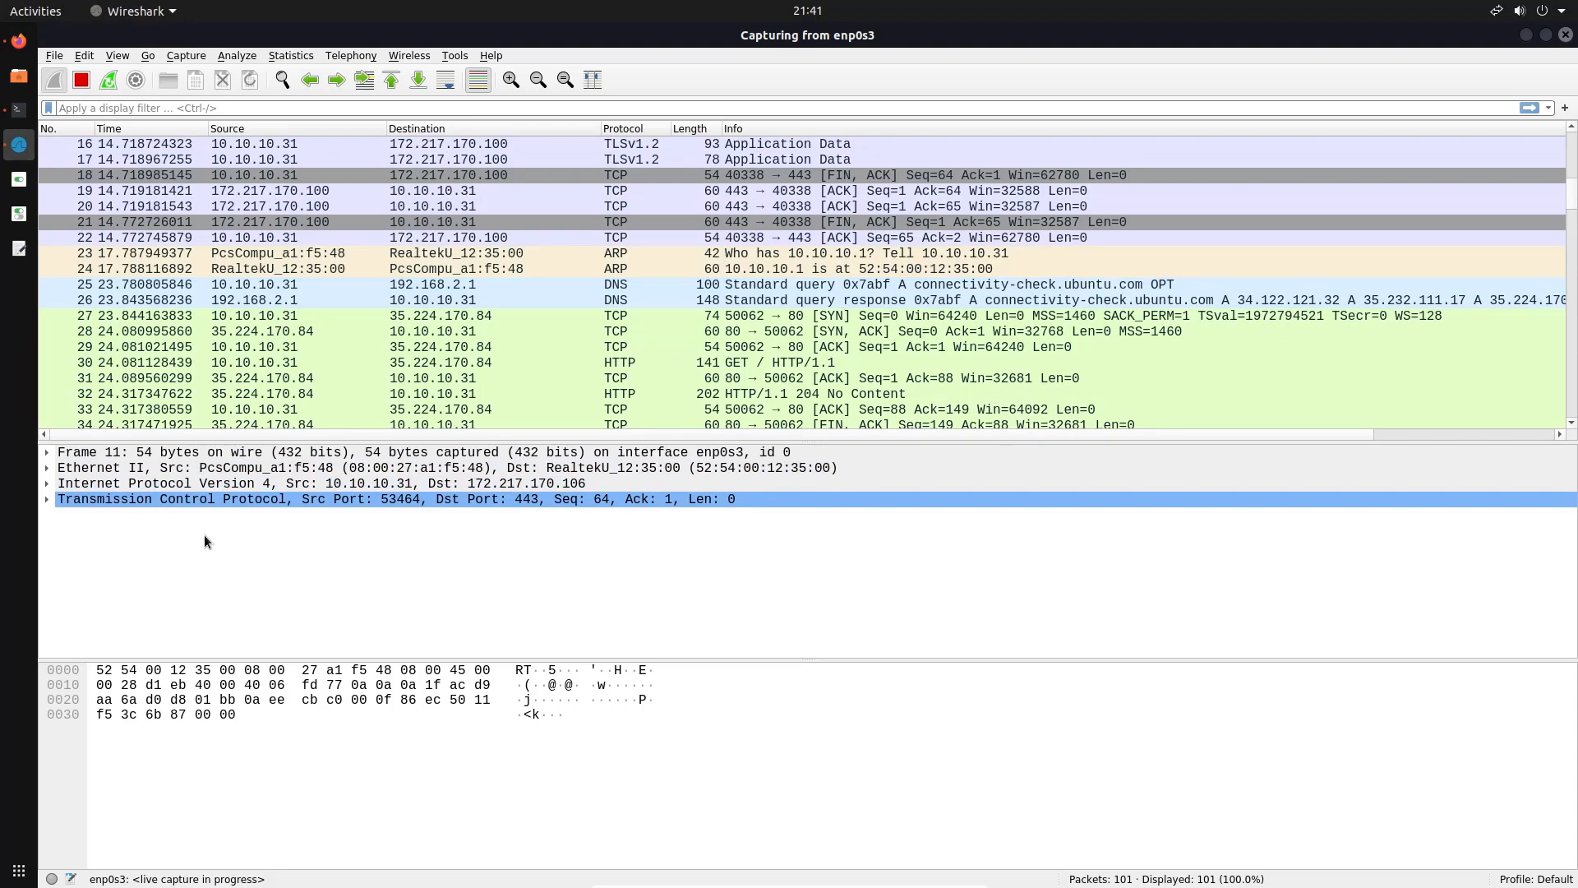
click(47, 452)
click(102, 485)
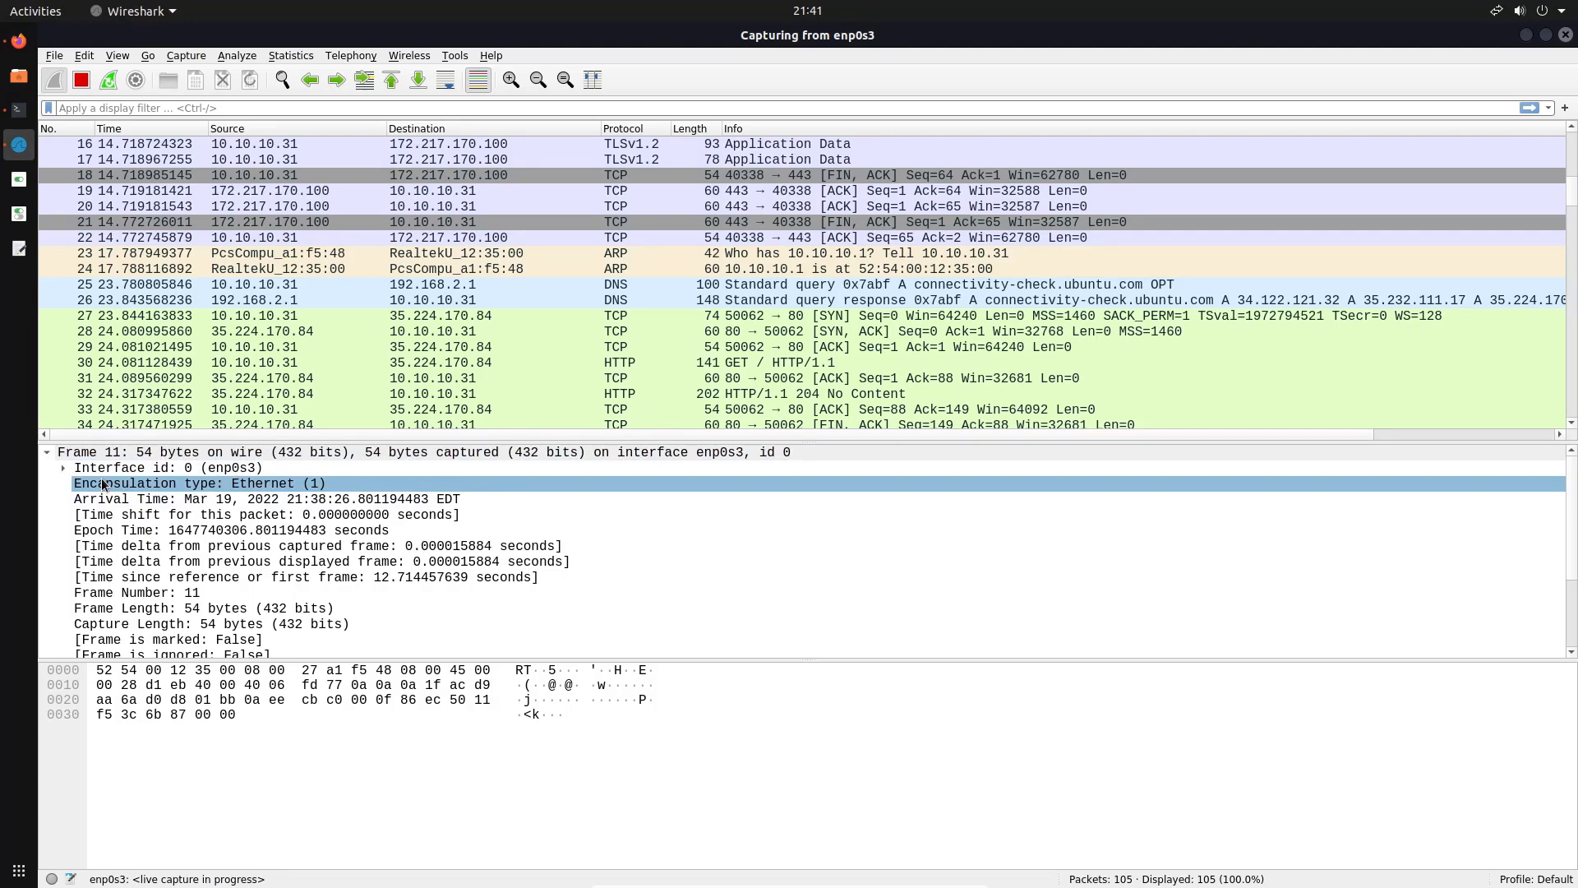
click(47, 452)
click(69, 500)
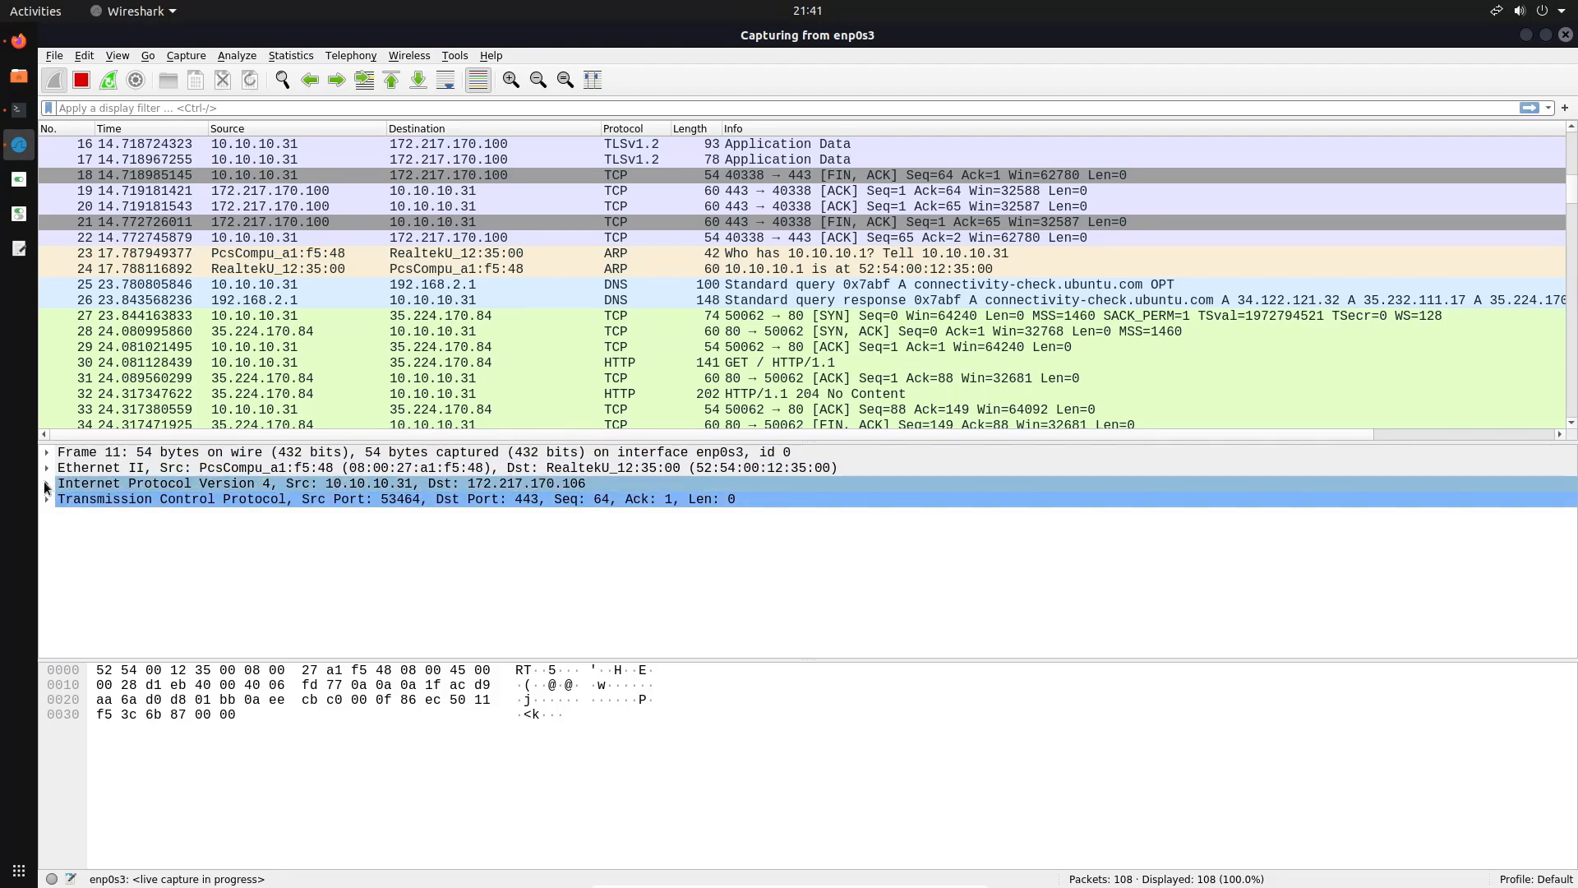
Inspect packet 11's Internet Protocol Version 4 fields, and highlight the bytes belonging to its IPv4 and Transmission Control Protocol layers.
click(45, 483)
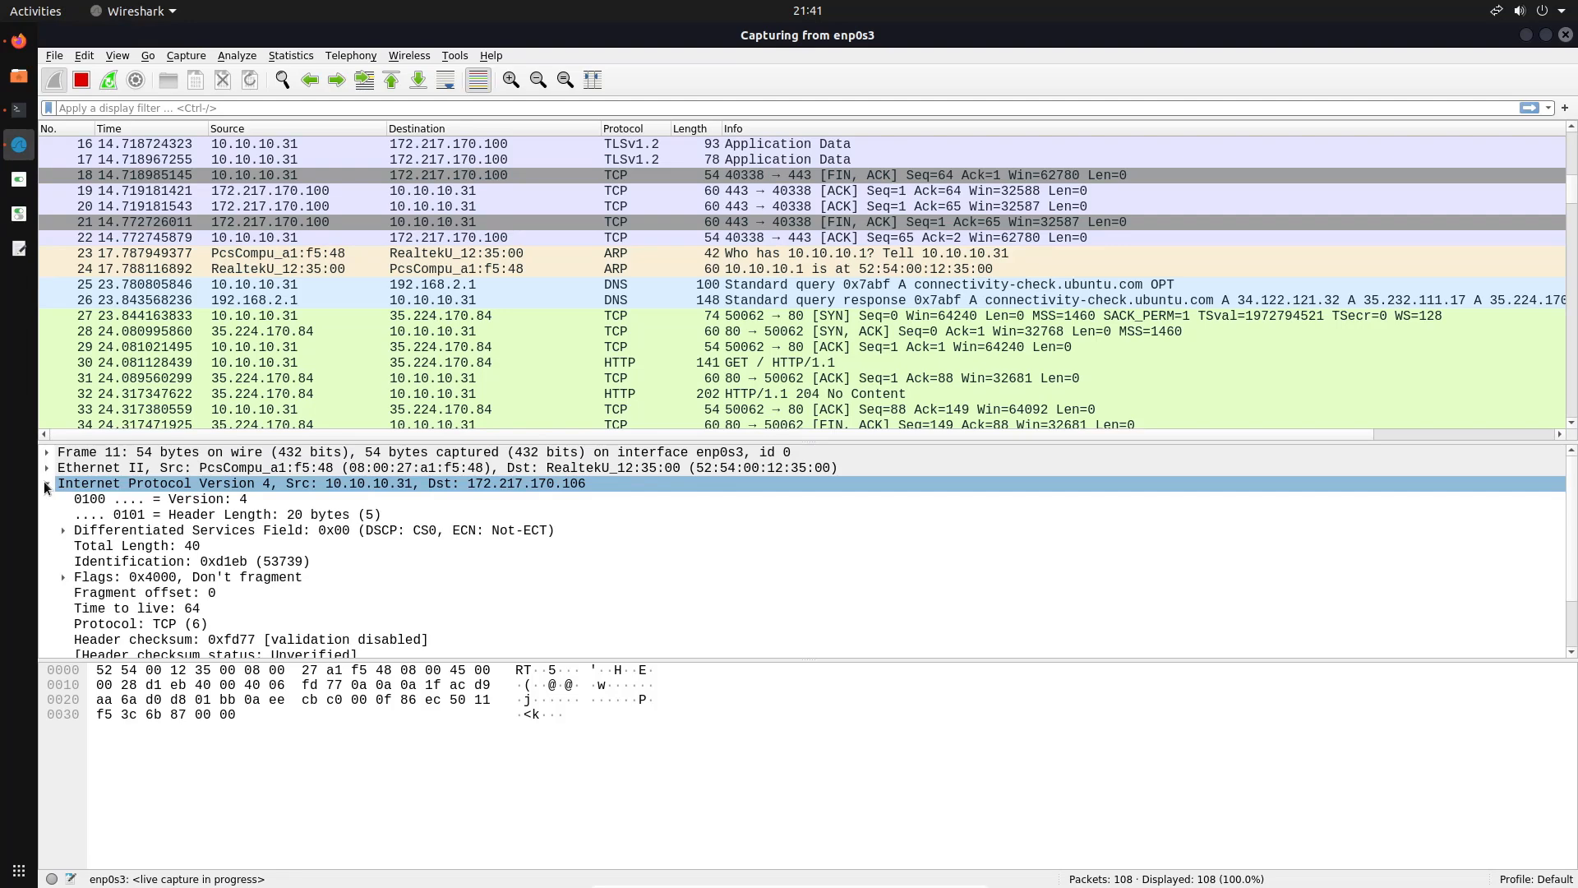
click(45, 484)
click(123, 498)
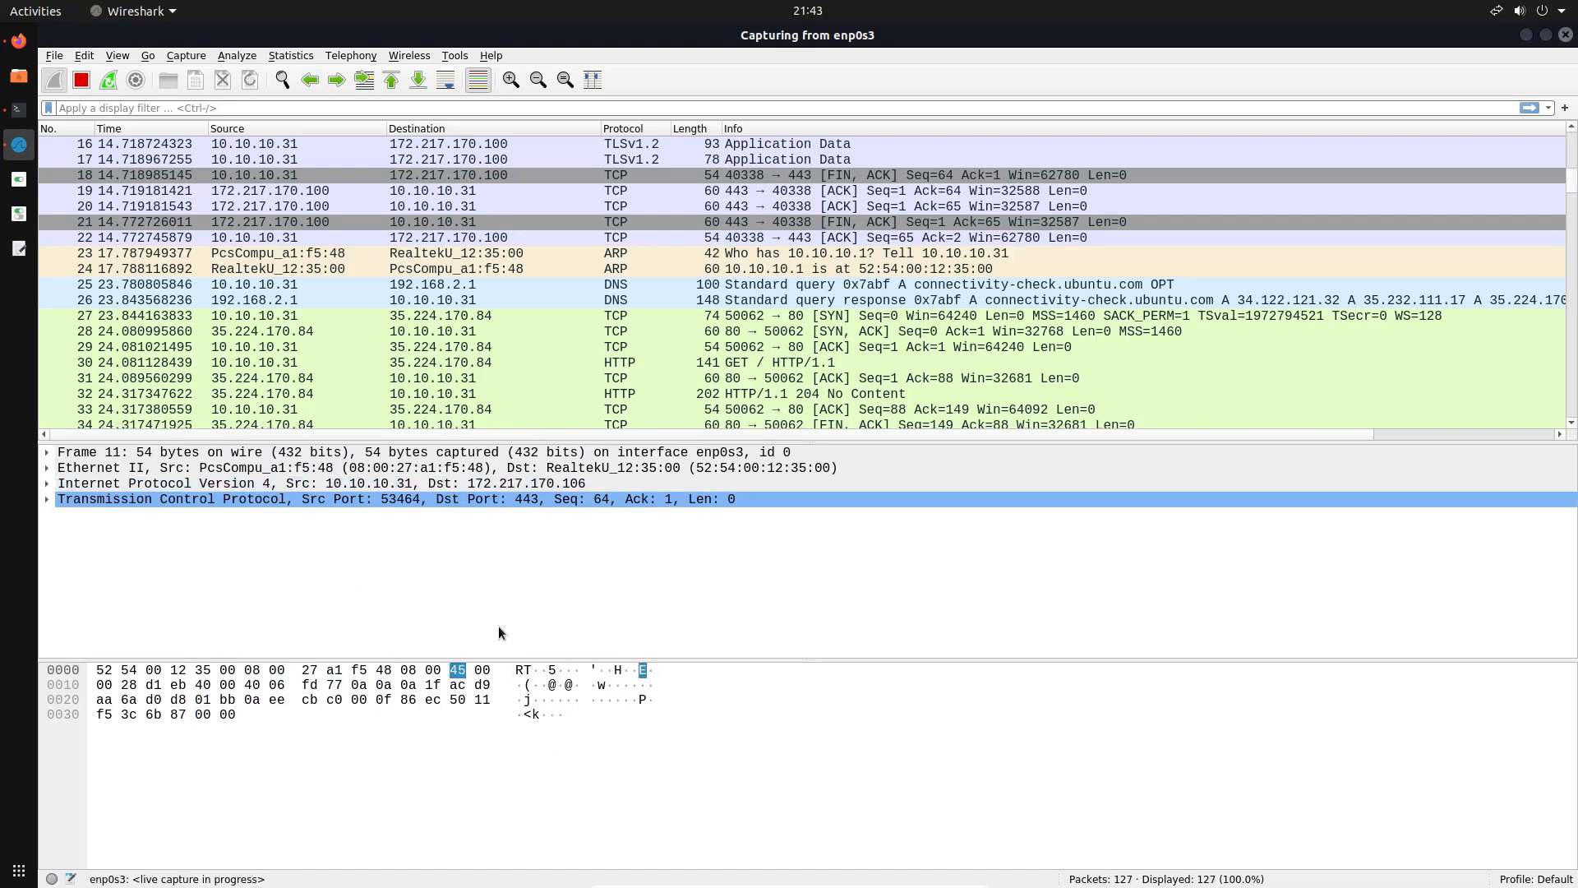
click(554, 483)
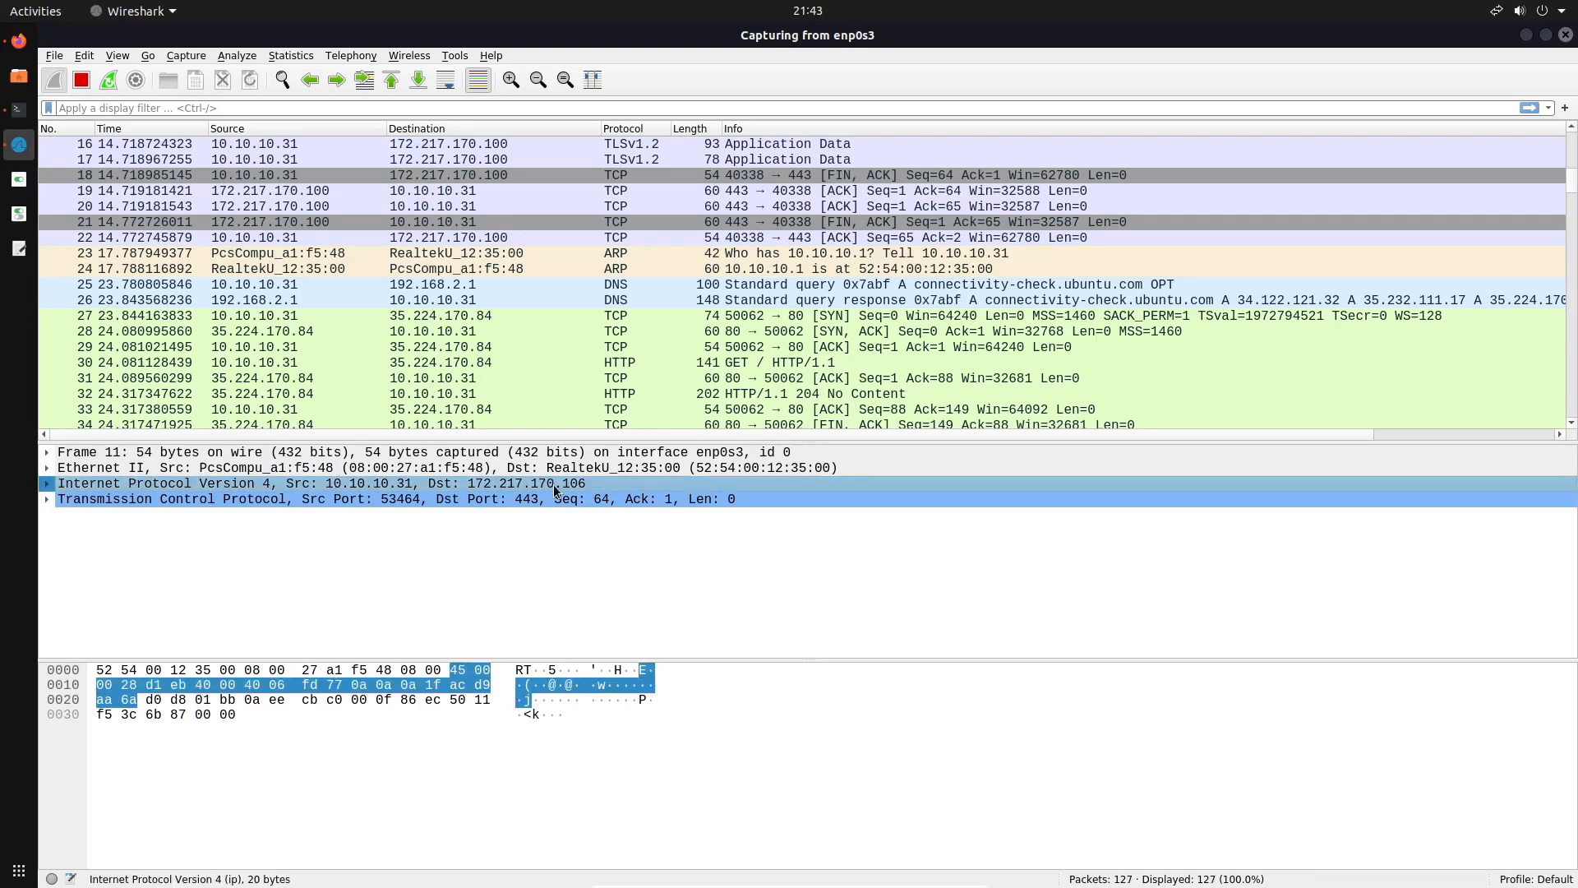
click(515, 505)
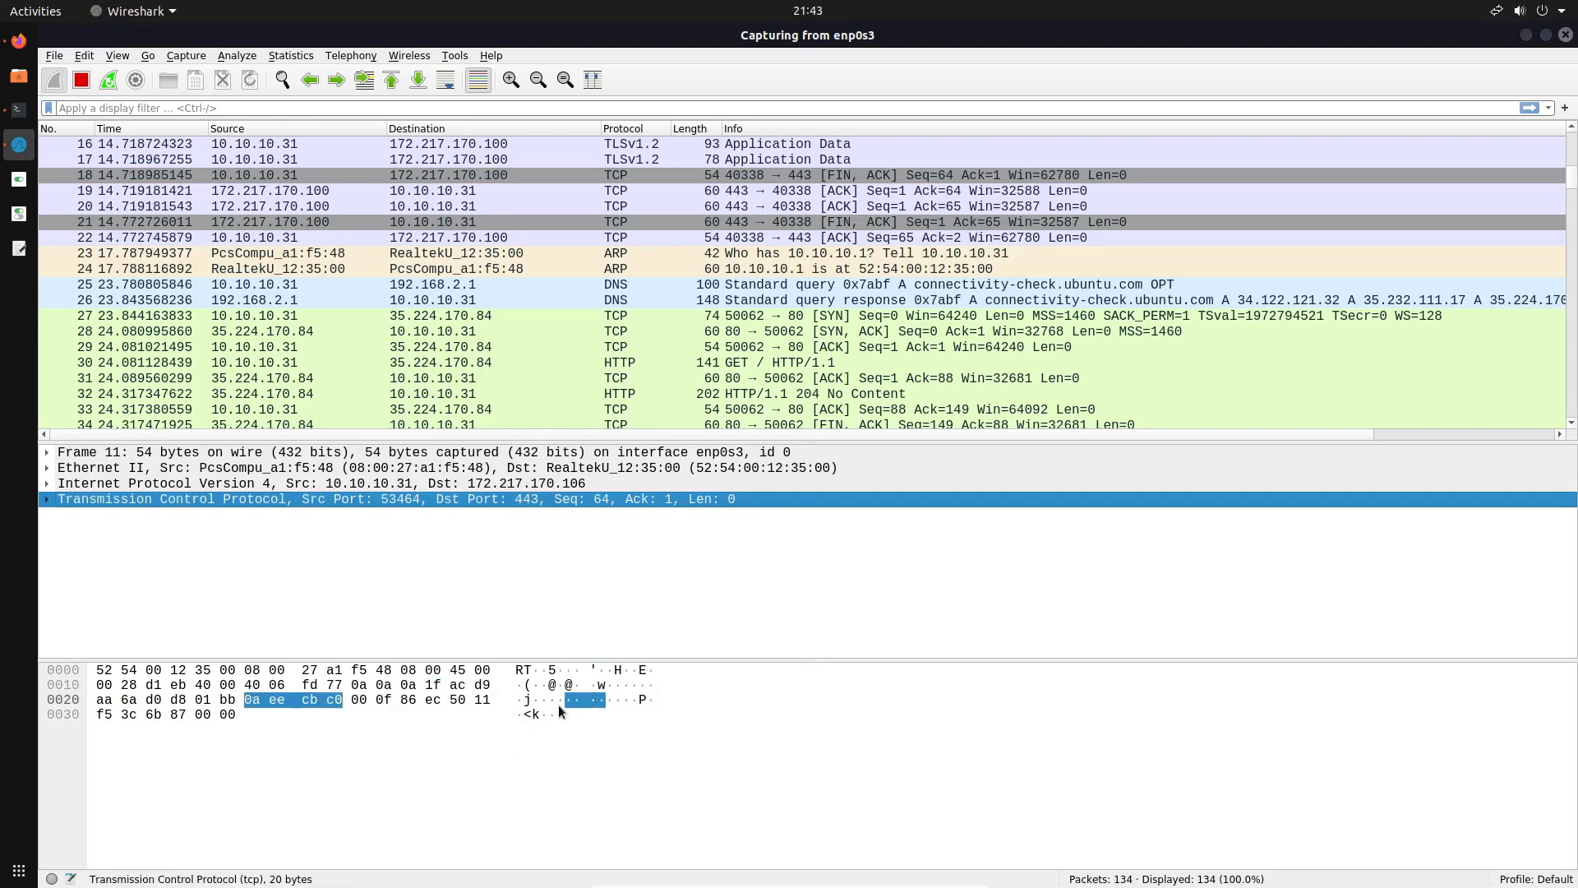
Show the text of packet 11's bytes as ASCII and copy the bytes as a hex stream.
right_click(417, 733)
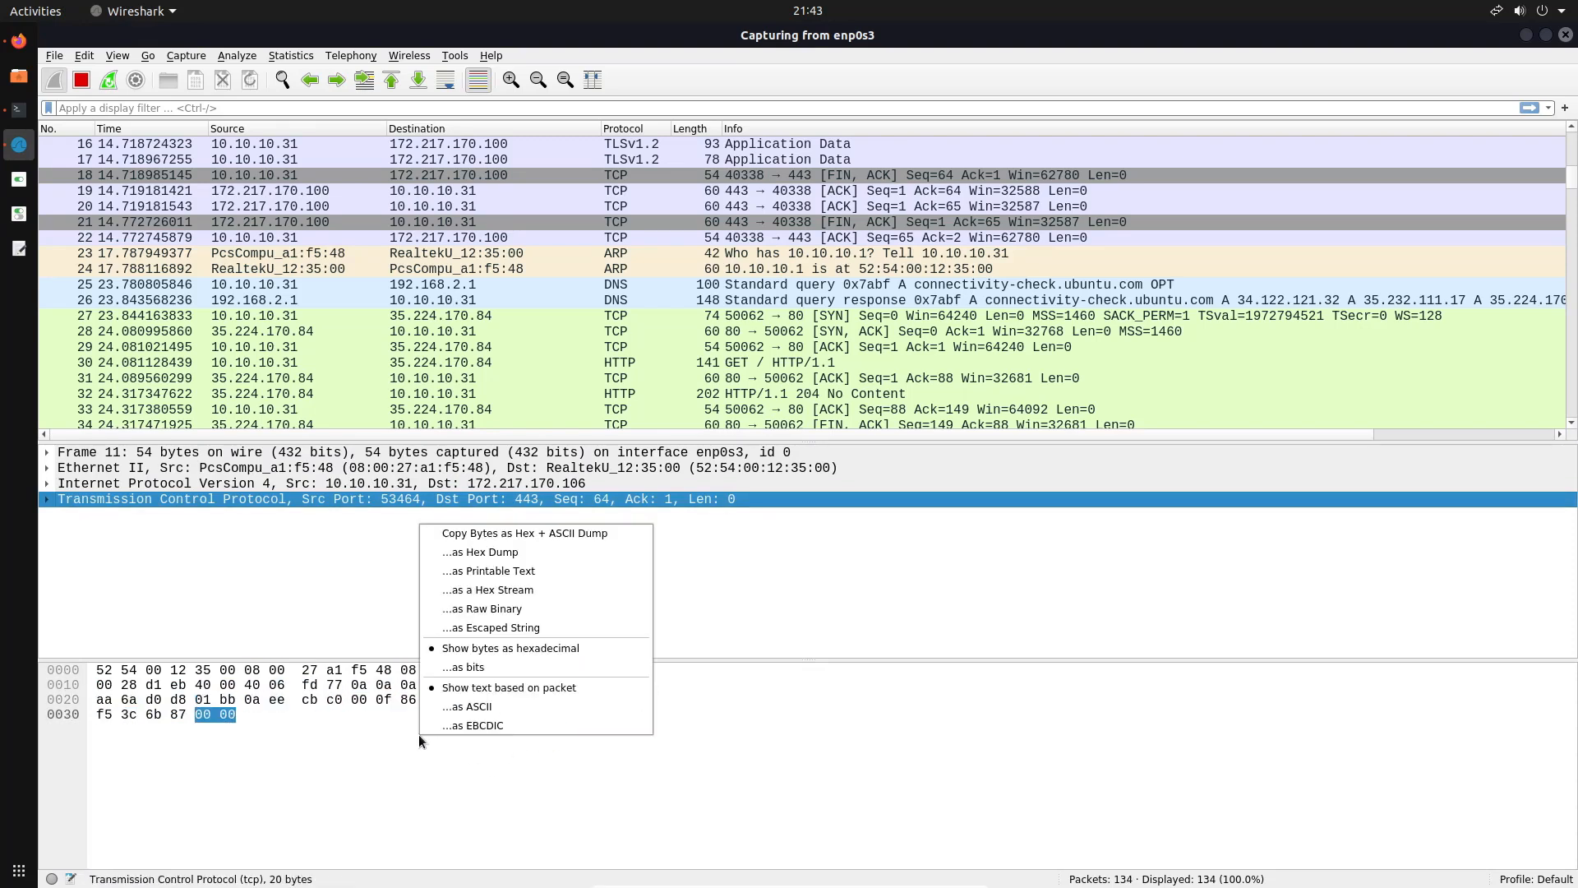
click(500, 704)
right_click(495, 751)
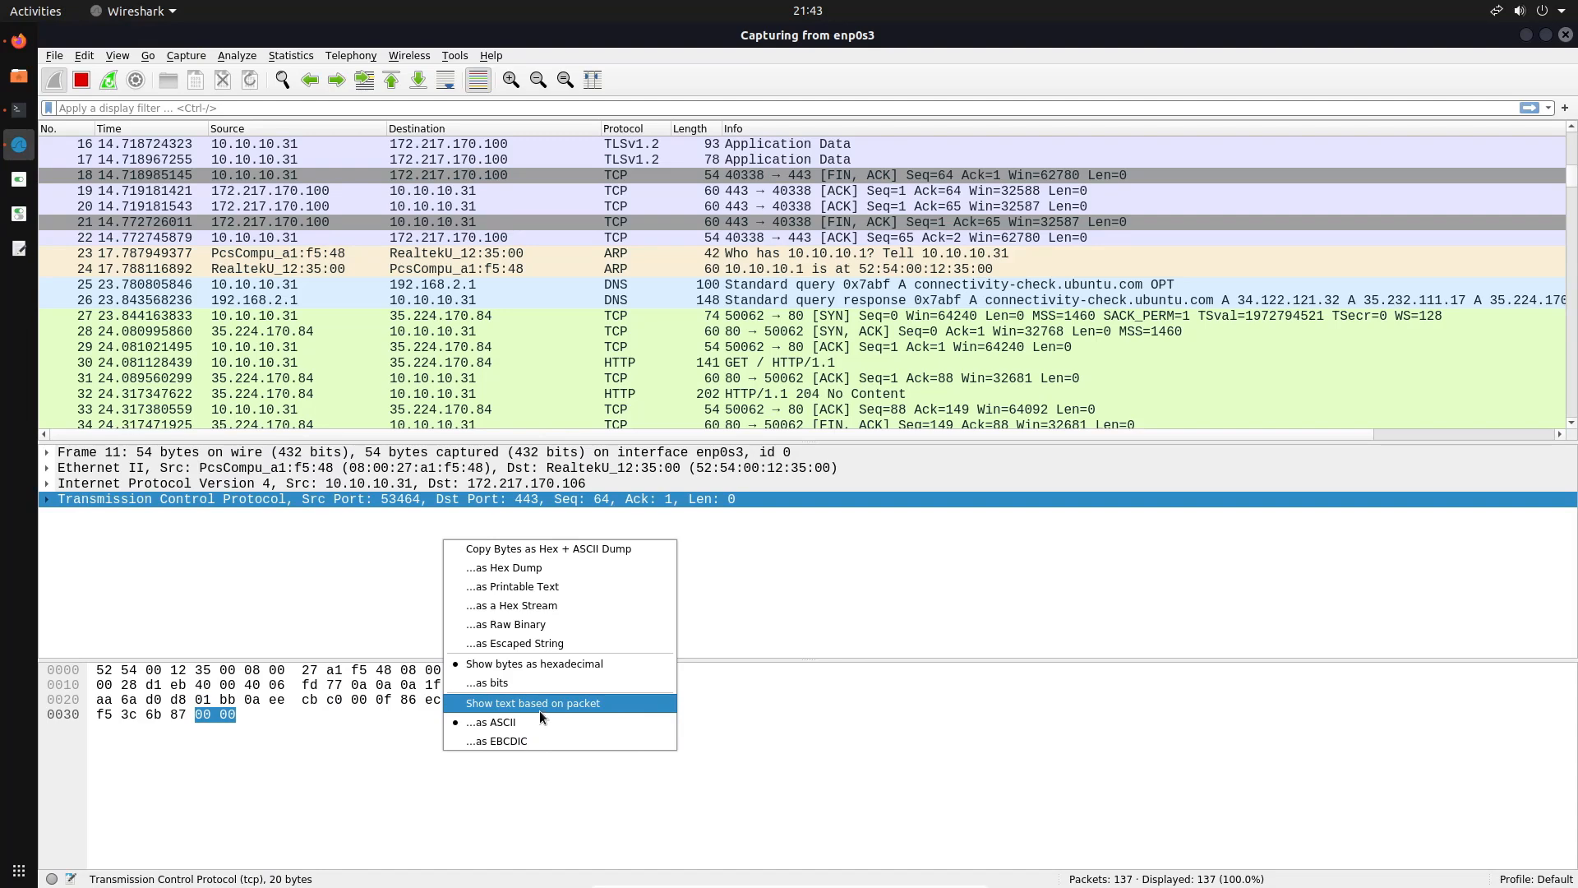
click(559, 605)
right_click(438, 732)
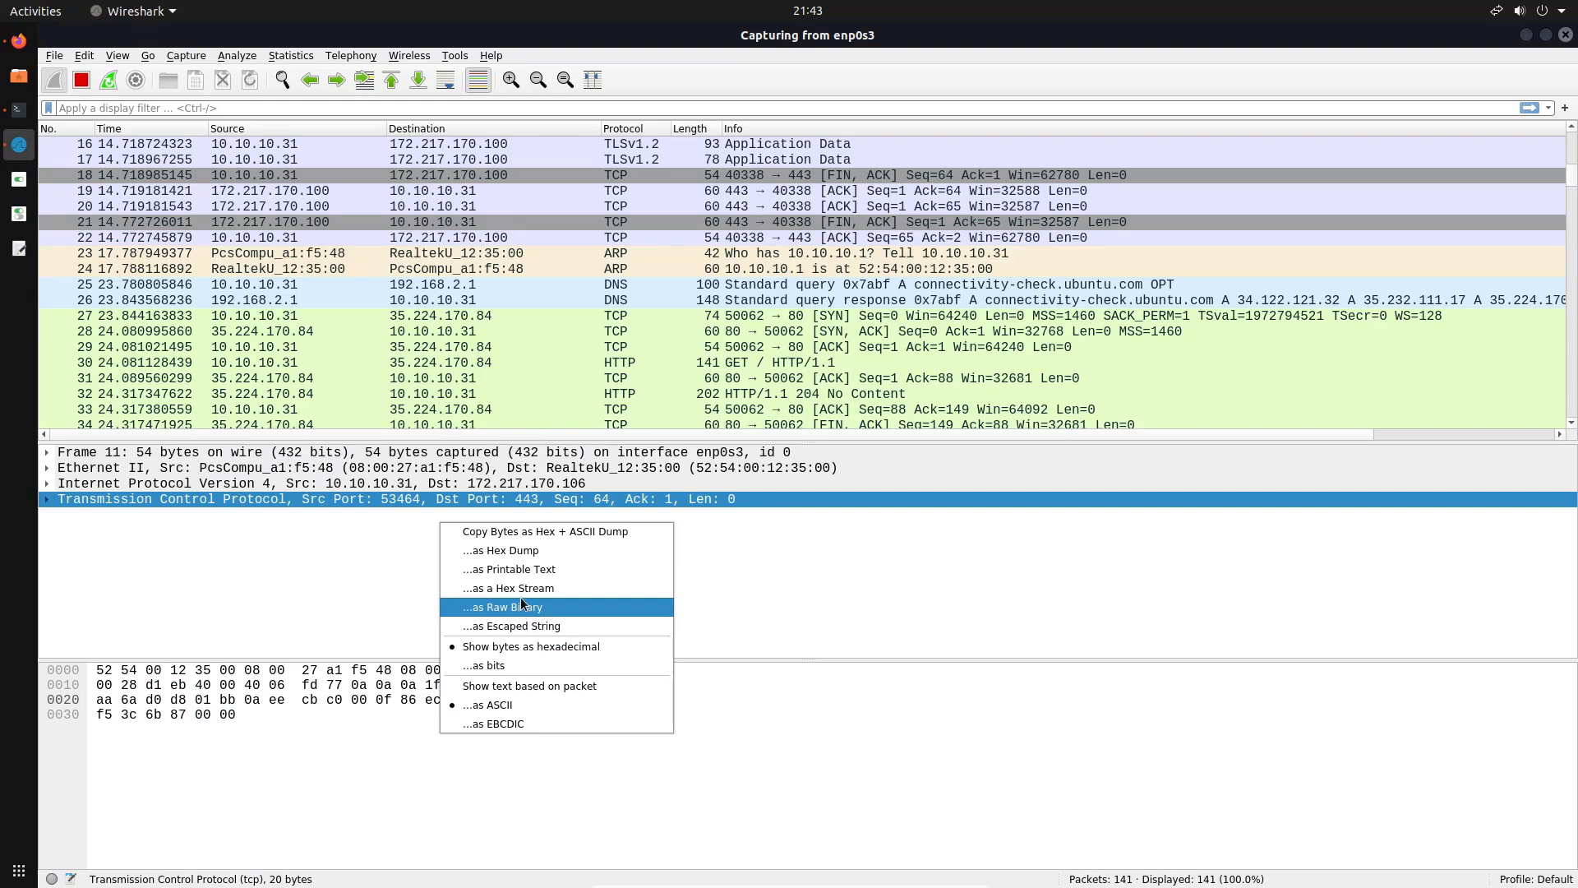
click(521, 762)
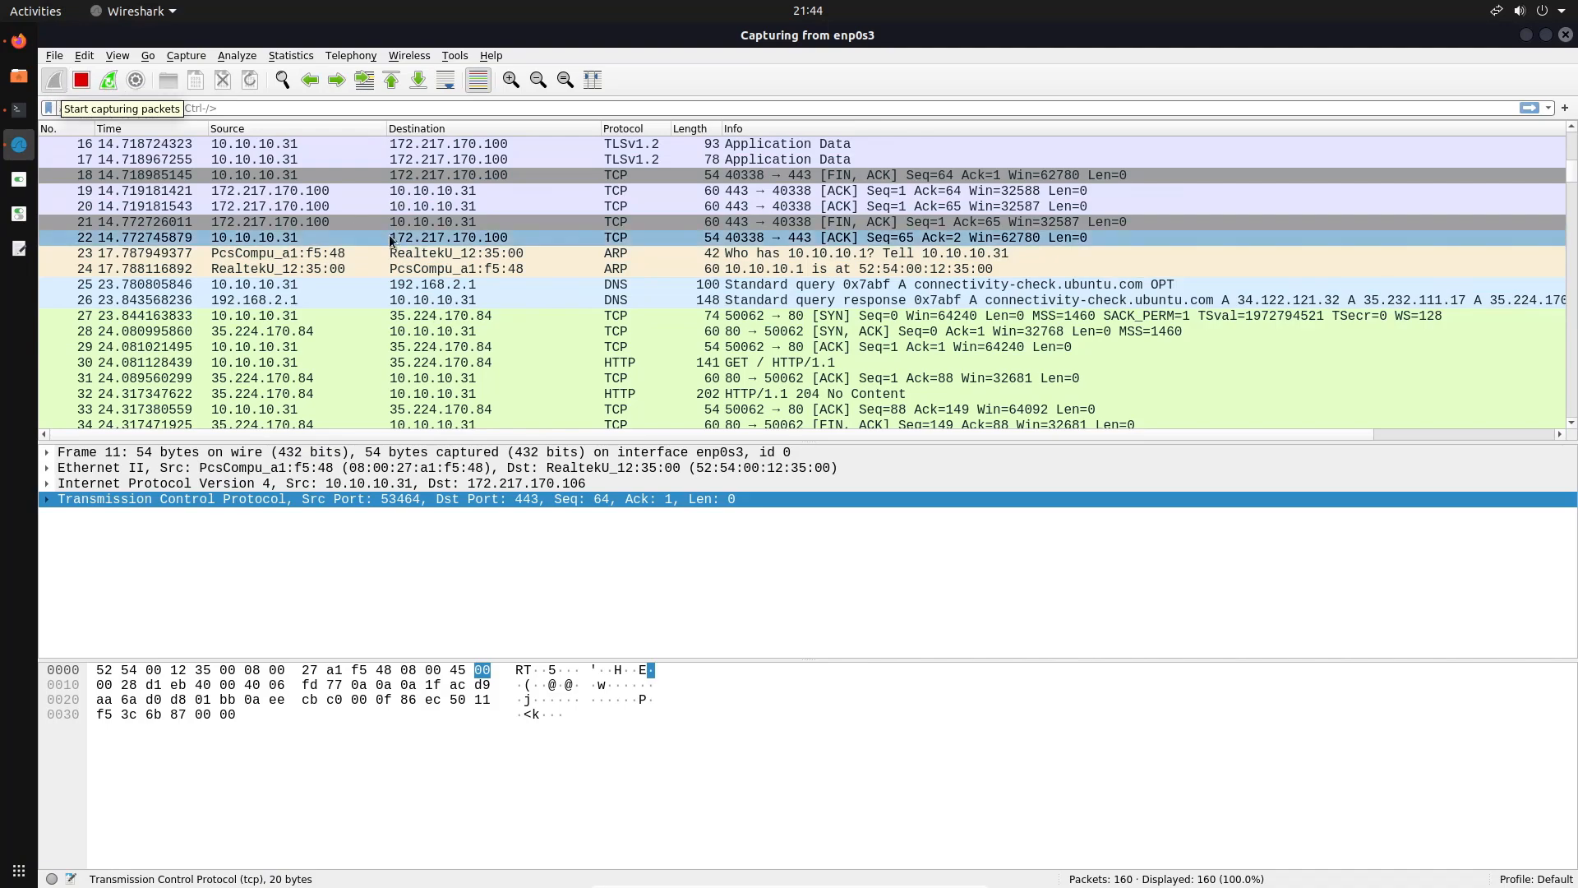
Select NTP server packet 162 near the end of the packet list and stop the live capture.
scroll(392, 240, down, 15)
scroll(390, 240, down, 20)
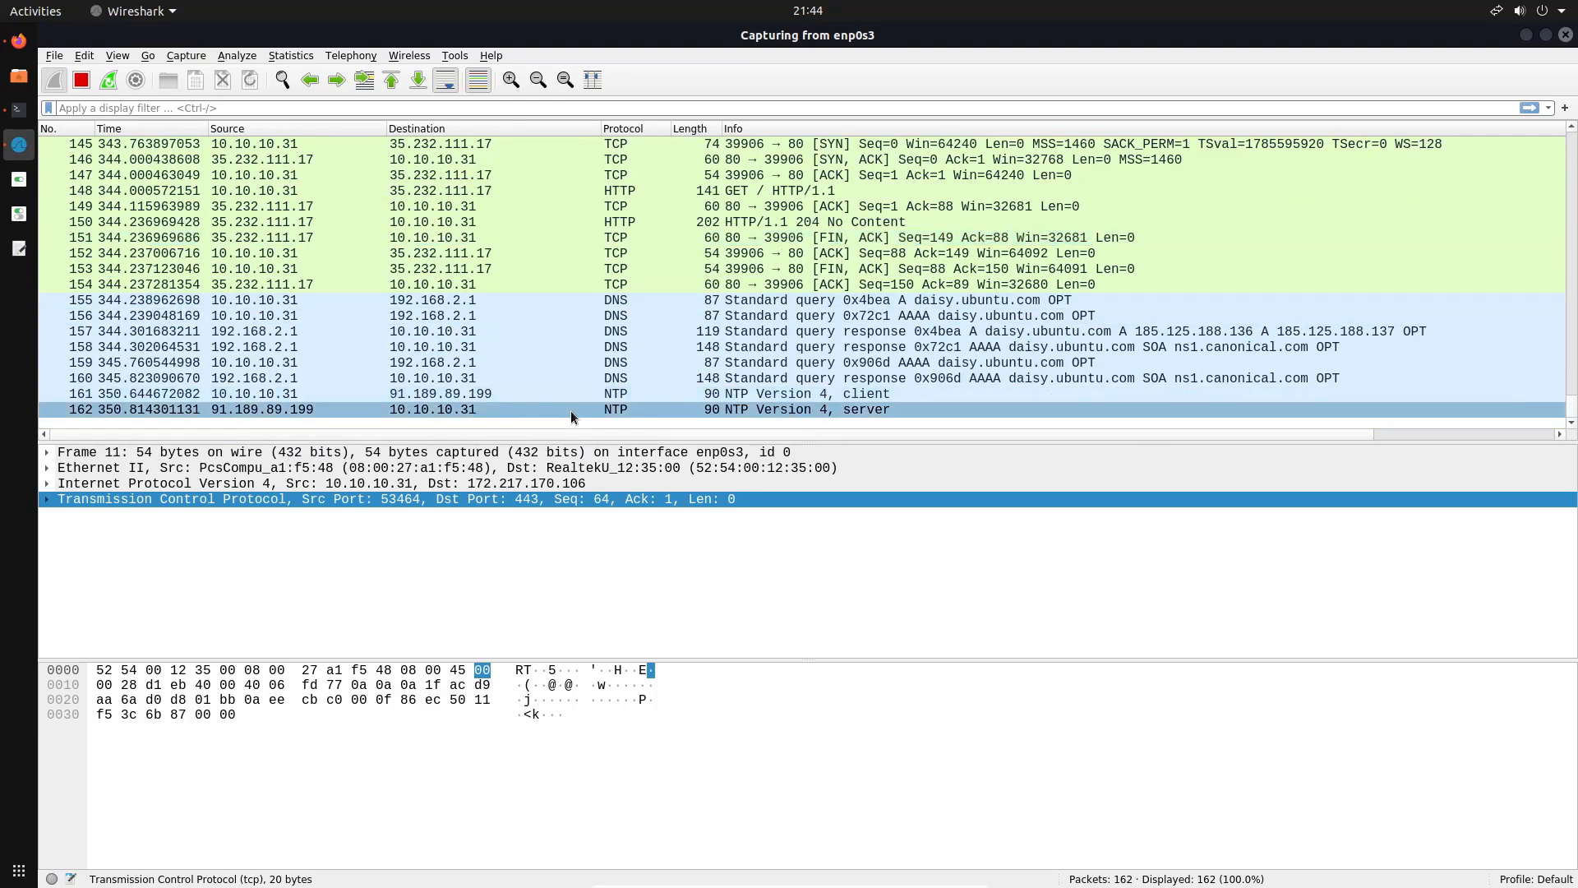
click(683, 412)
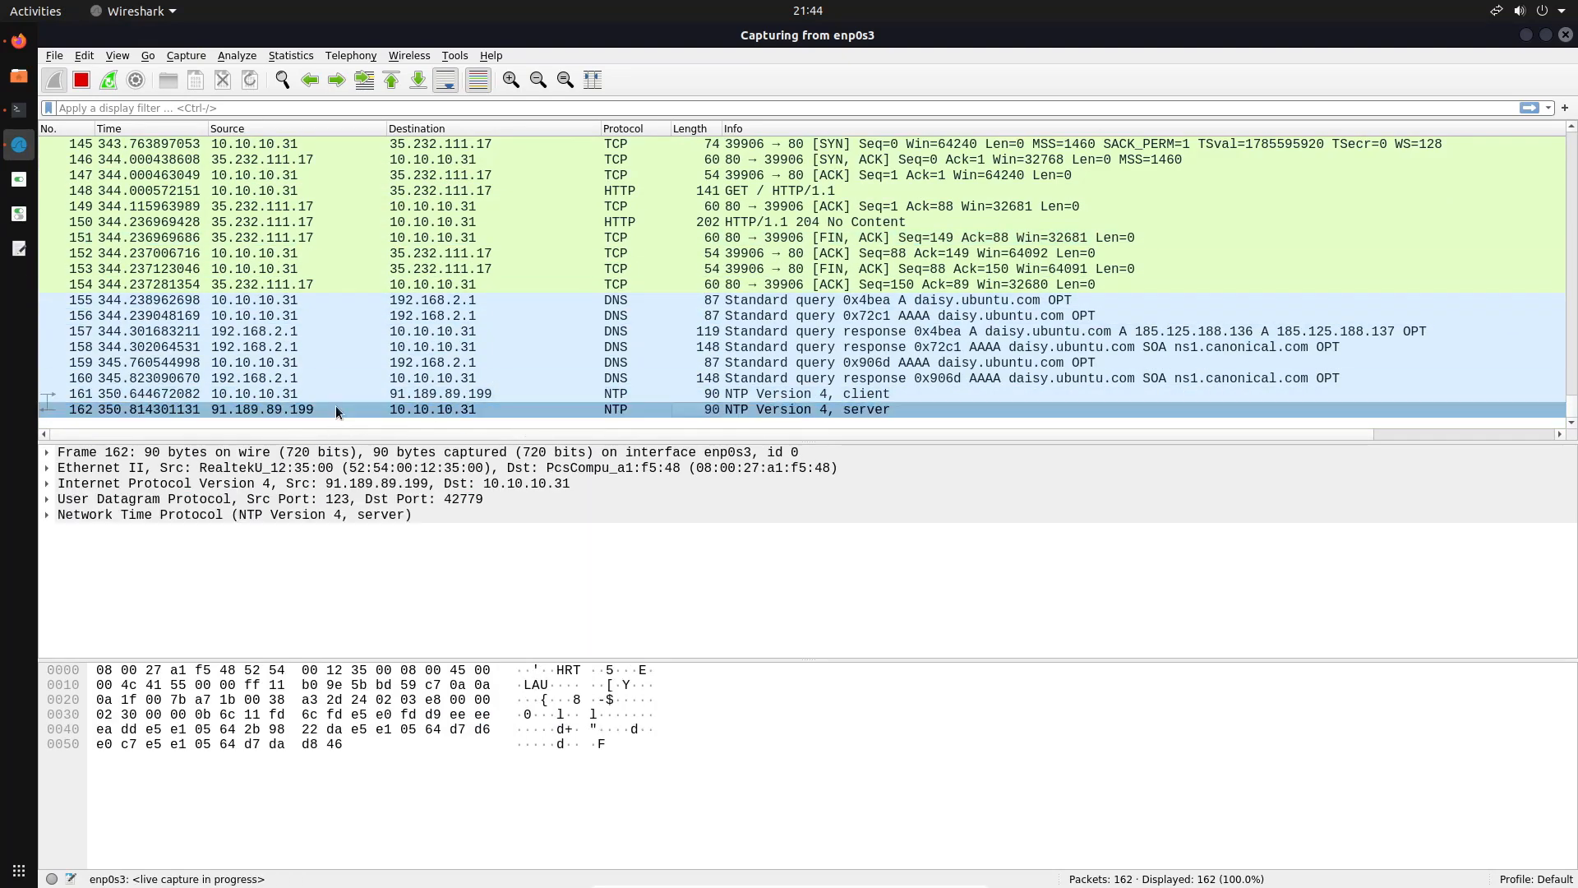
click(81, 81)
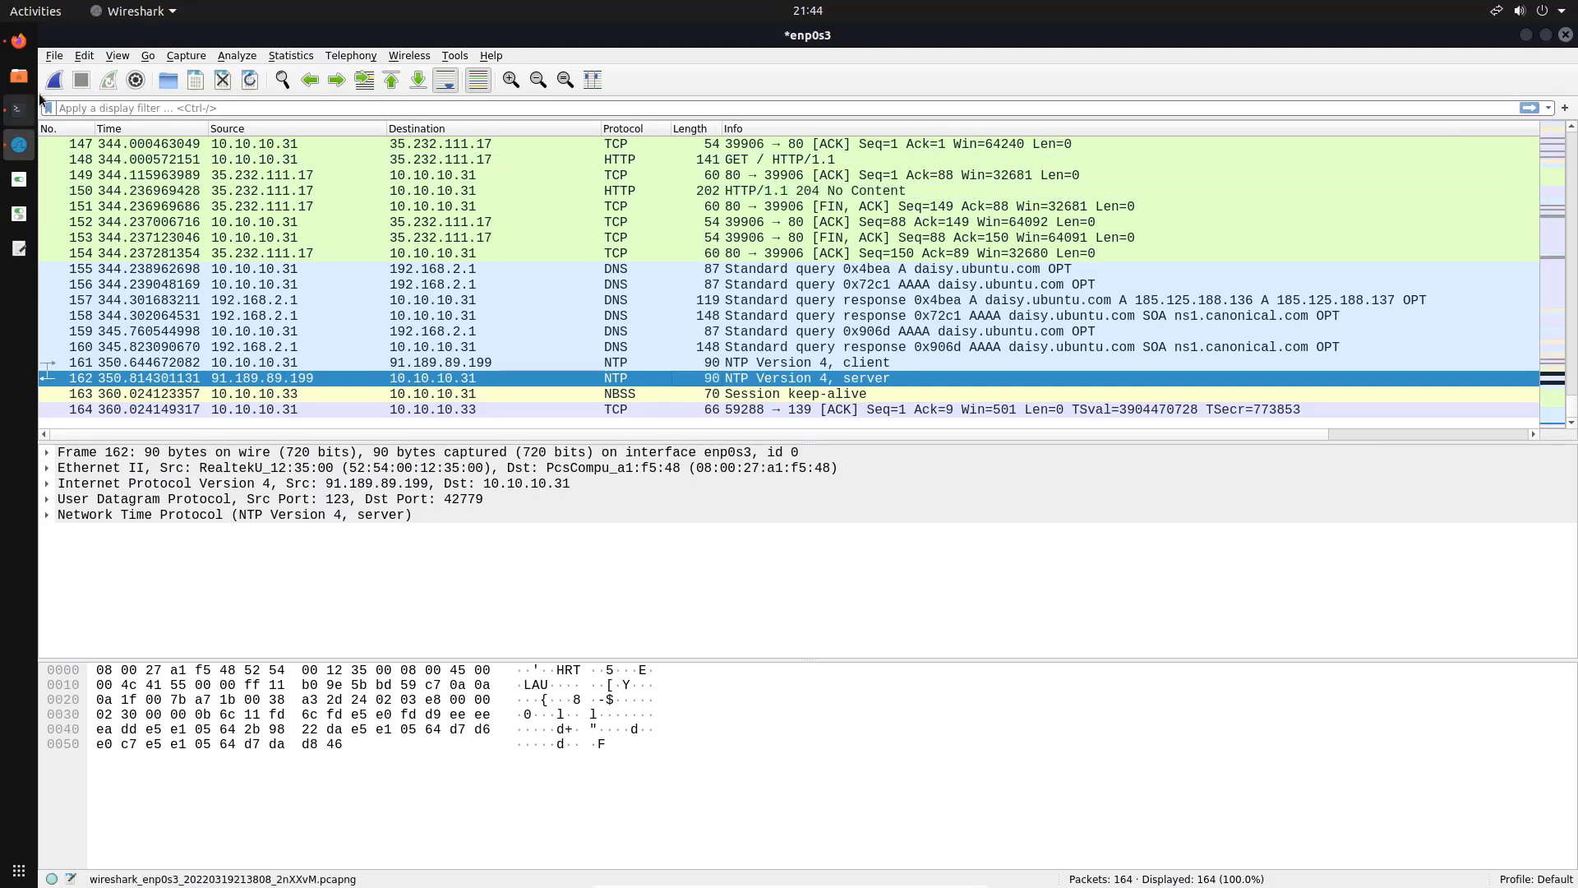
Open the capture options, enlarge the dialog and adjust the column widths so the Promiscuous, Monitor Mode and Capture Filter headers are readable.
click(132, 82)
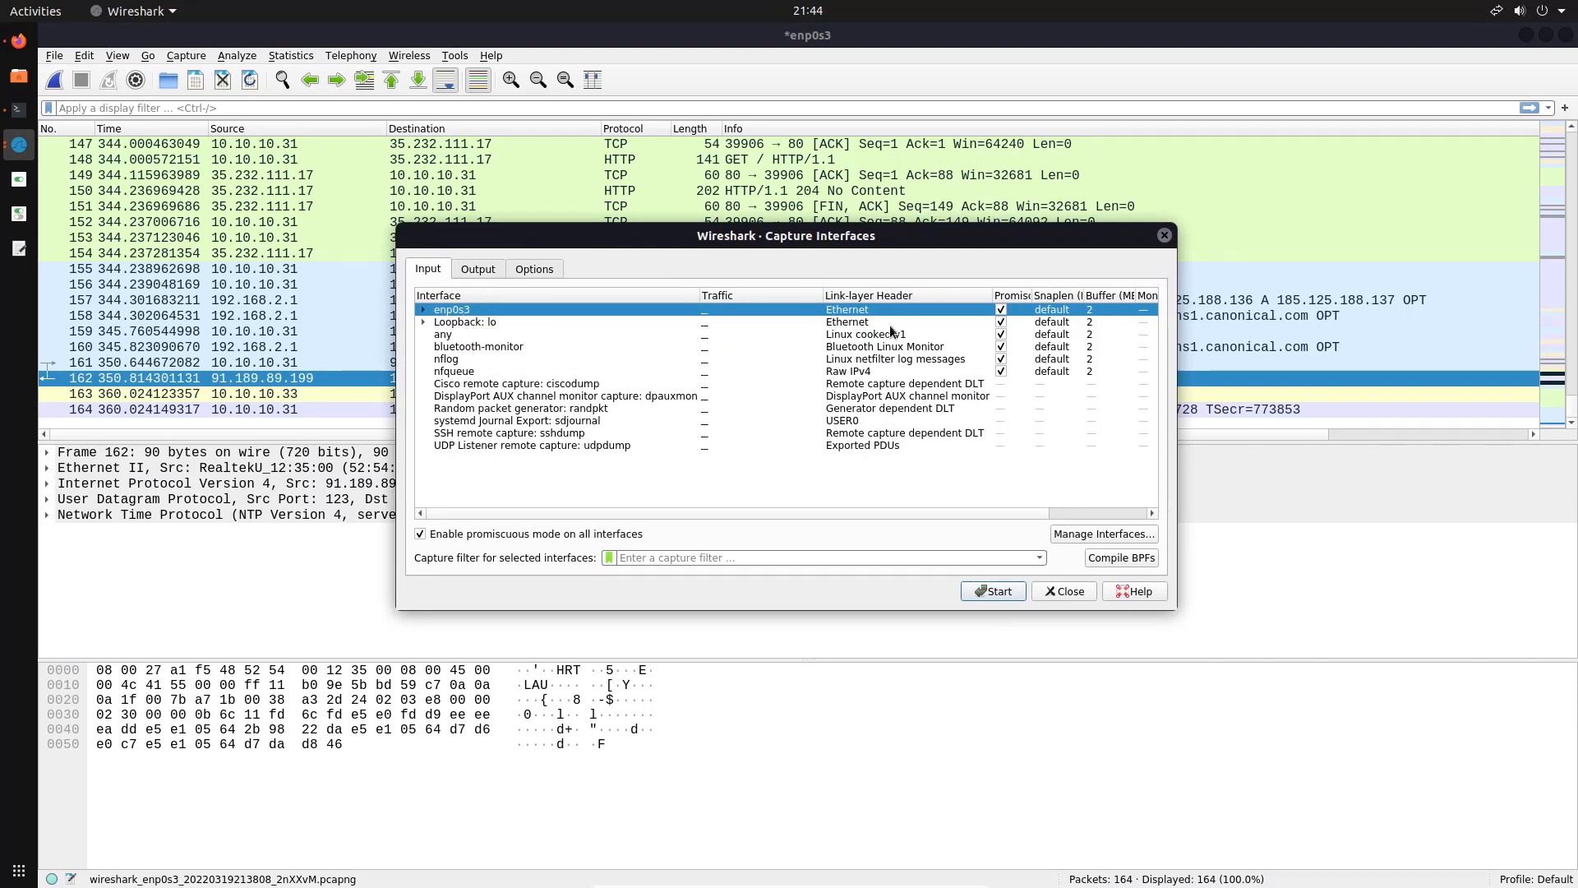
drag(1033, 295, 1075, 295)
drag(821, 295, 782, 295)
drag(951, 295, 920, 295)
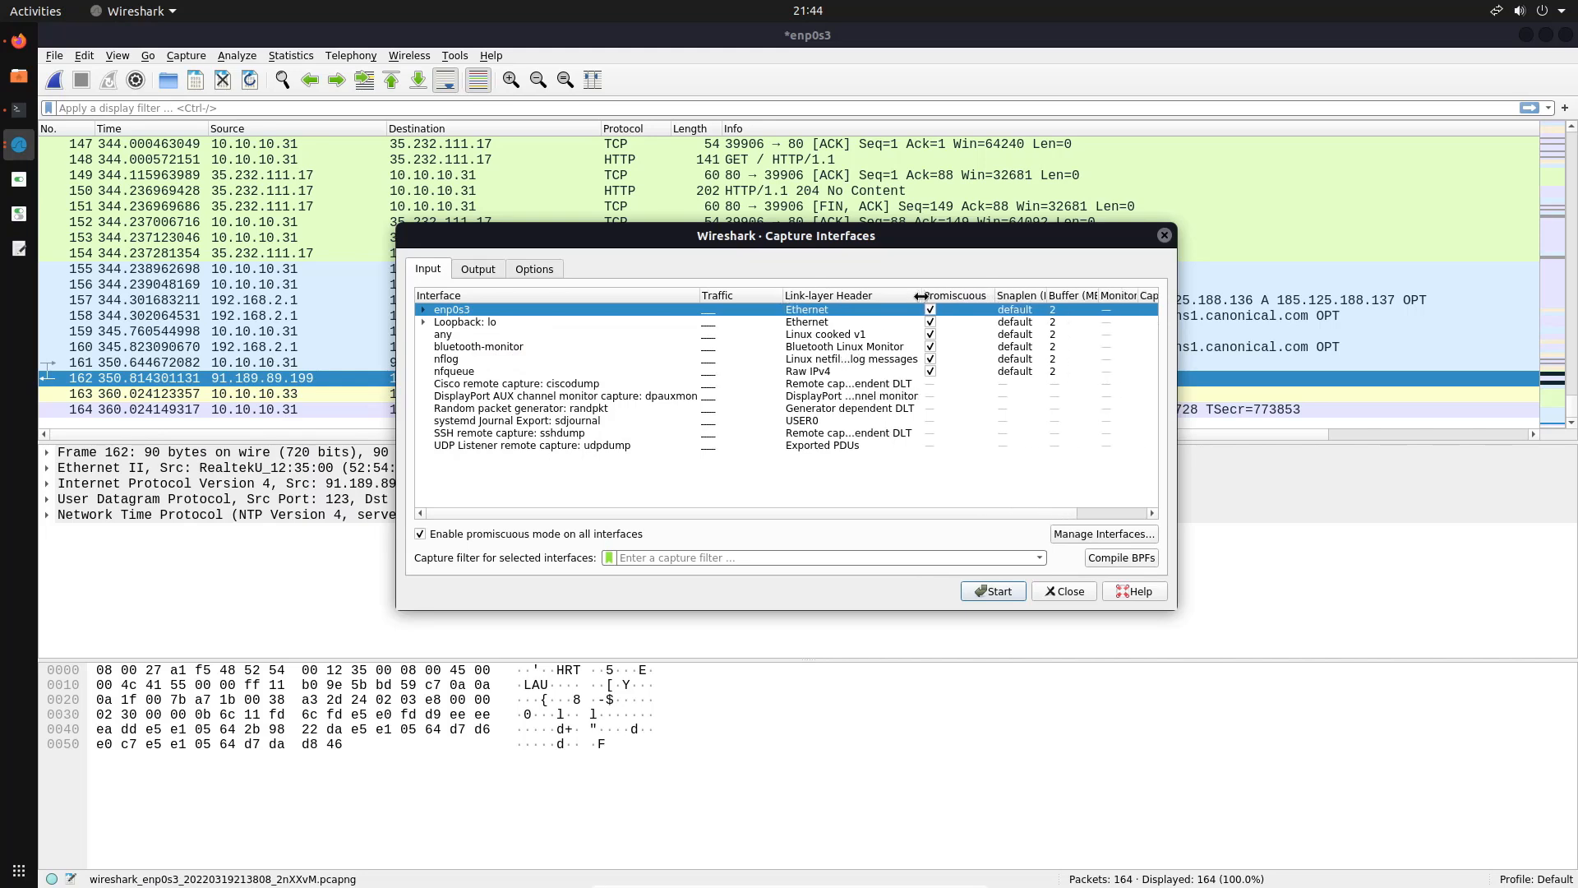
drag(1171, 602, 1311, 692)
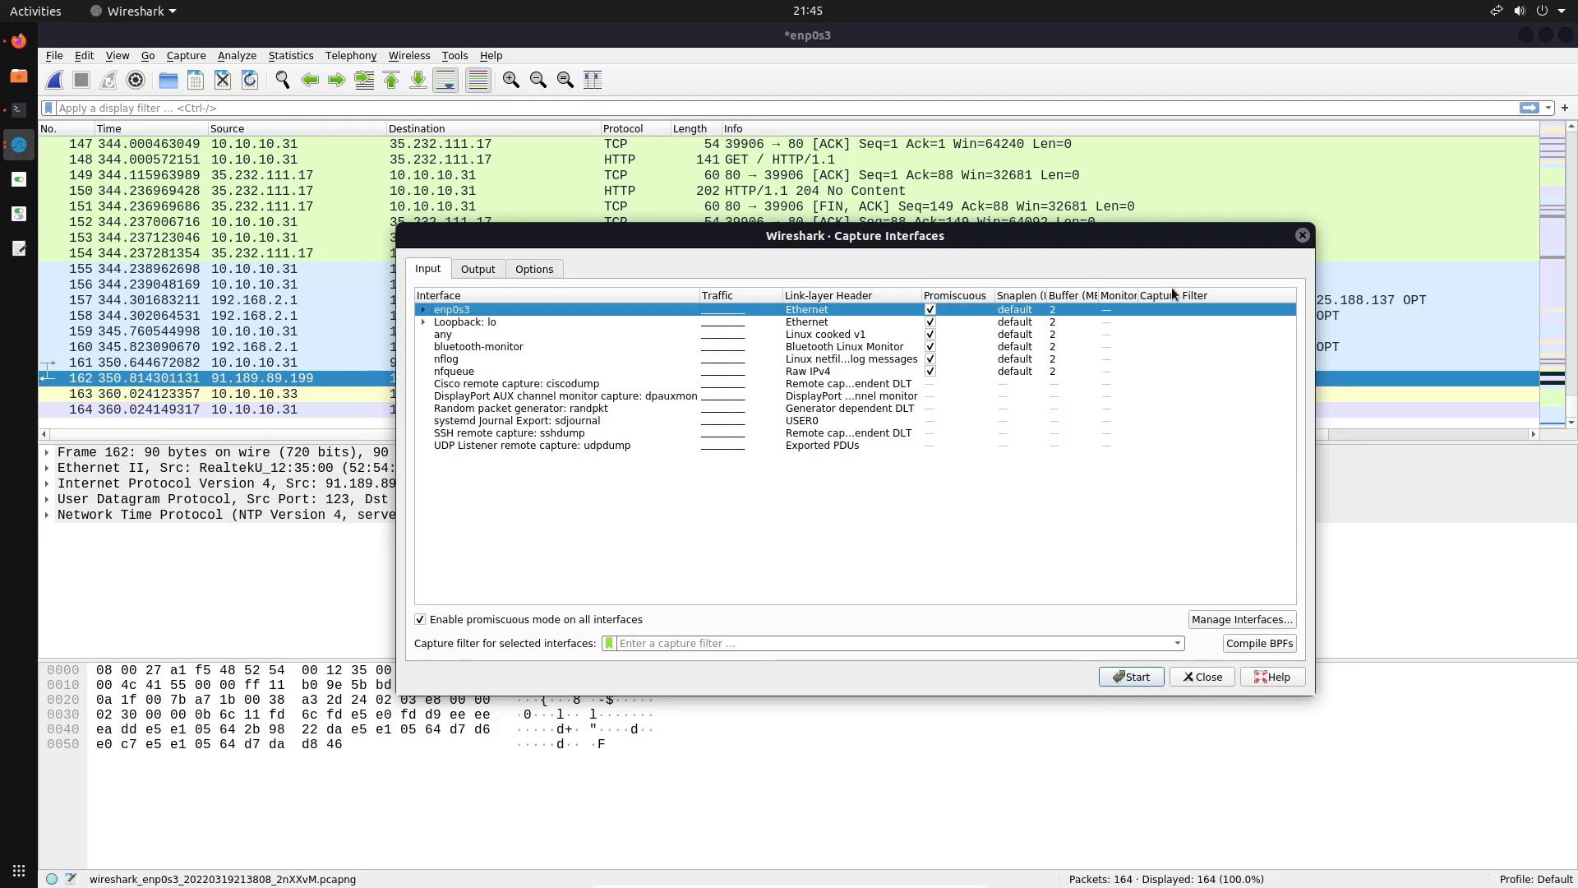
drag(1140, 292, 1181, 294)
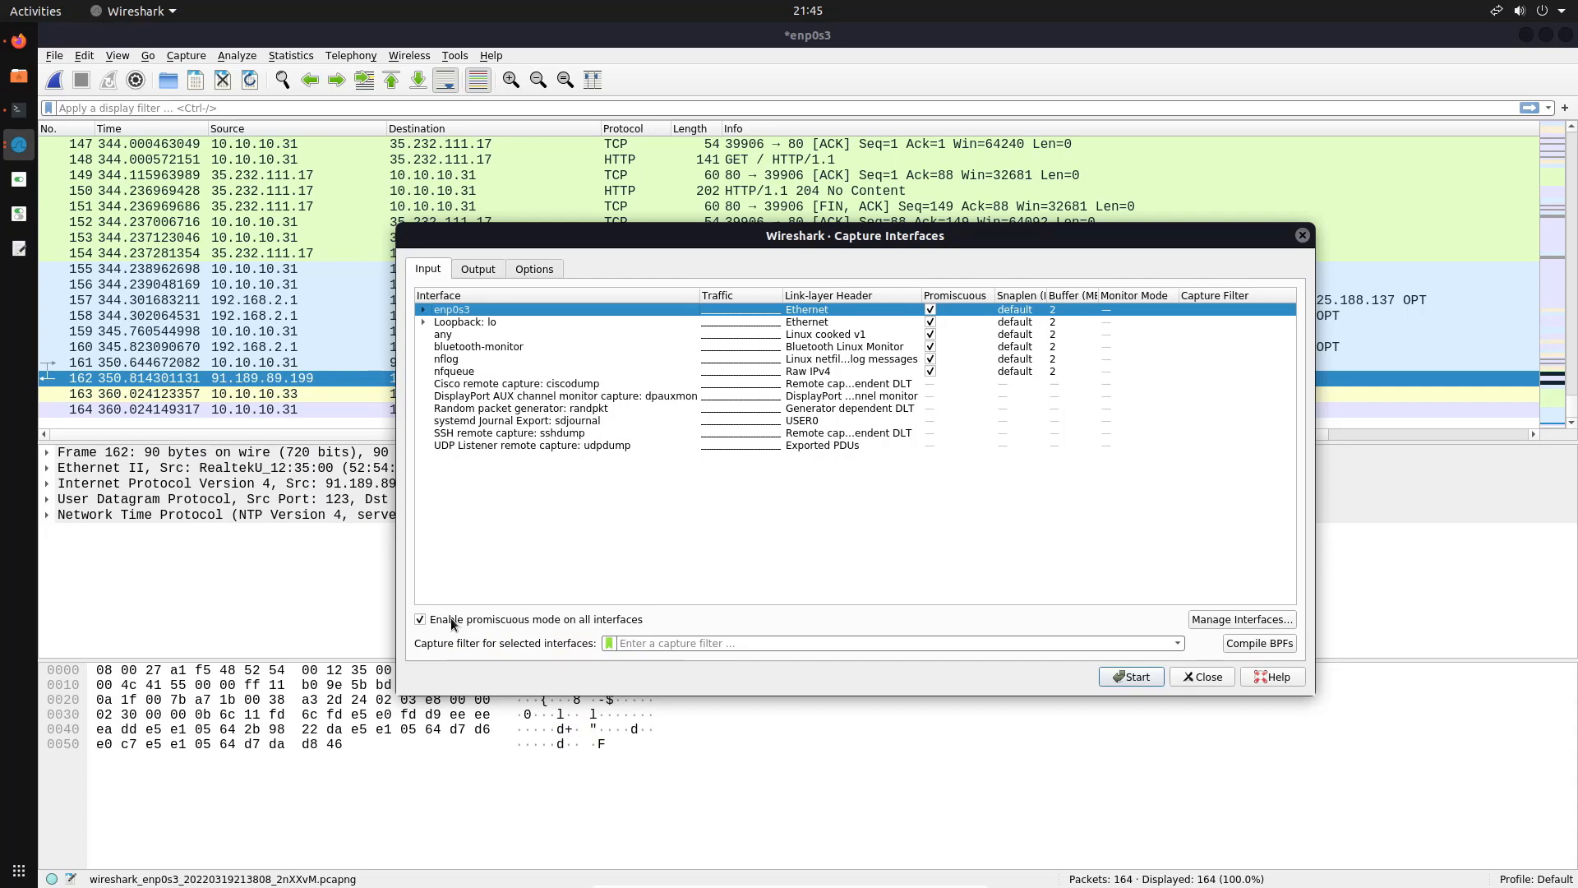
Review the output file, display, name resolution and automatic stop settings in the capture options, return to the input interfaces and close the dialog.
click(483, 273)
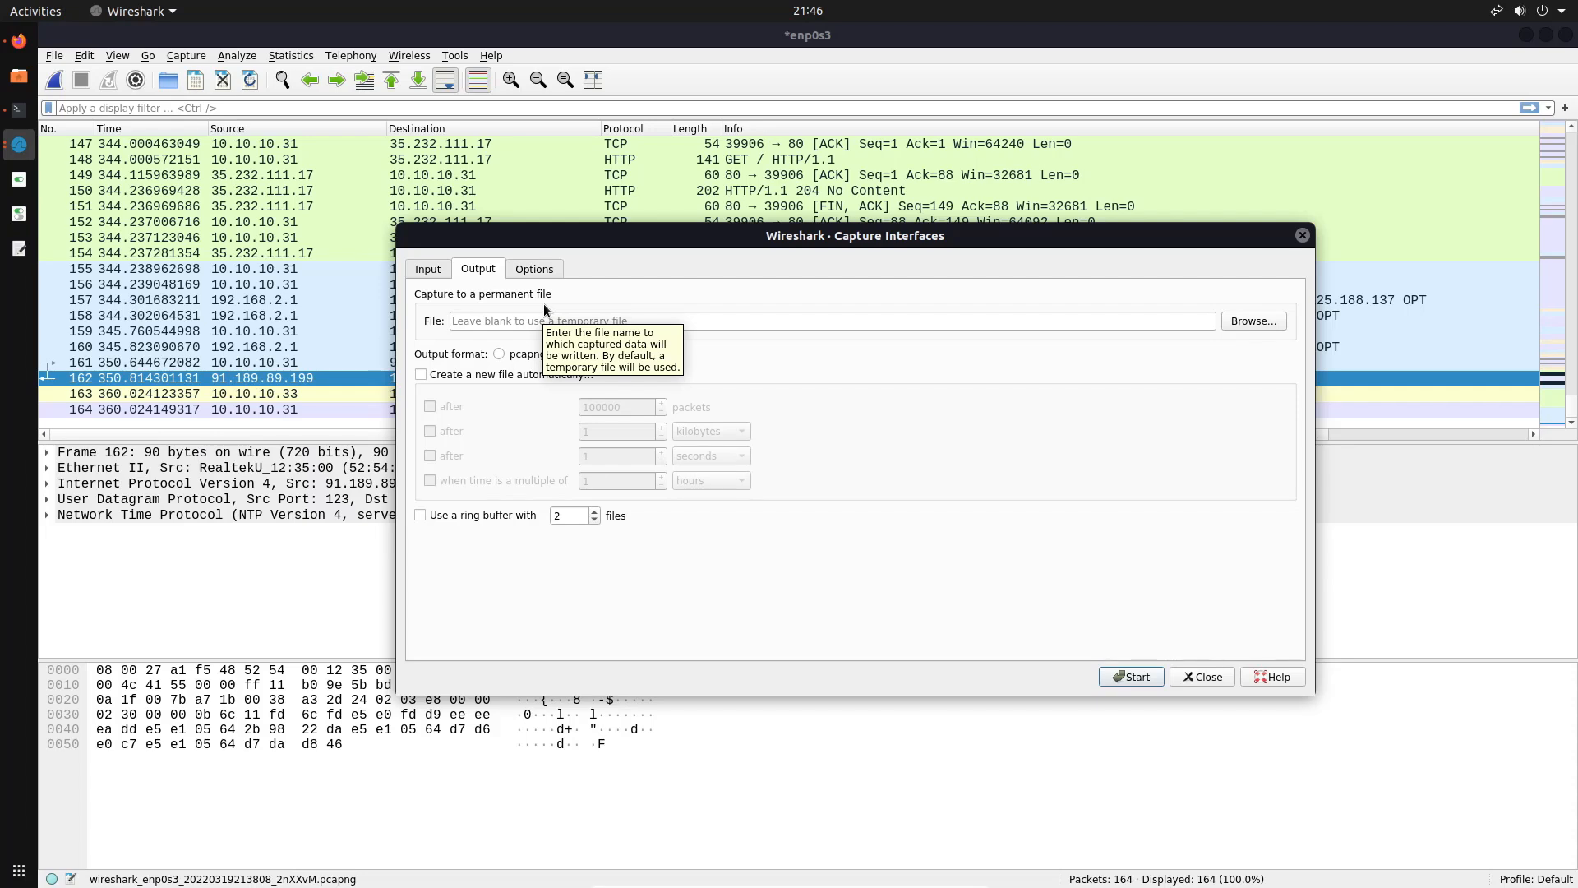
click(534, 268)
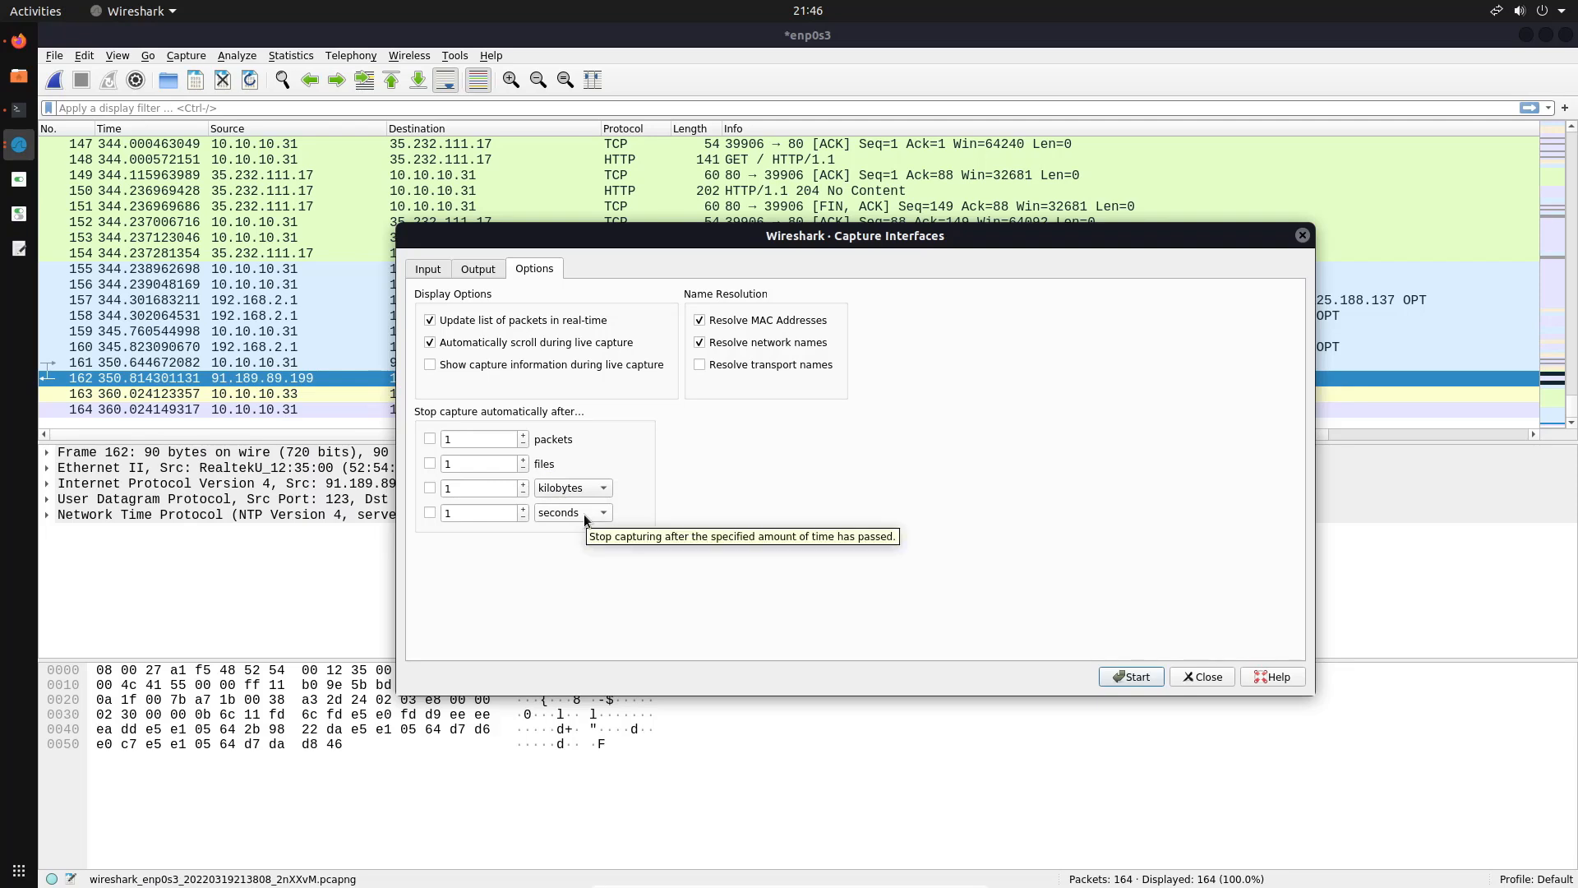
click(427, 272)
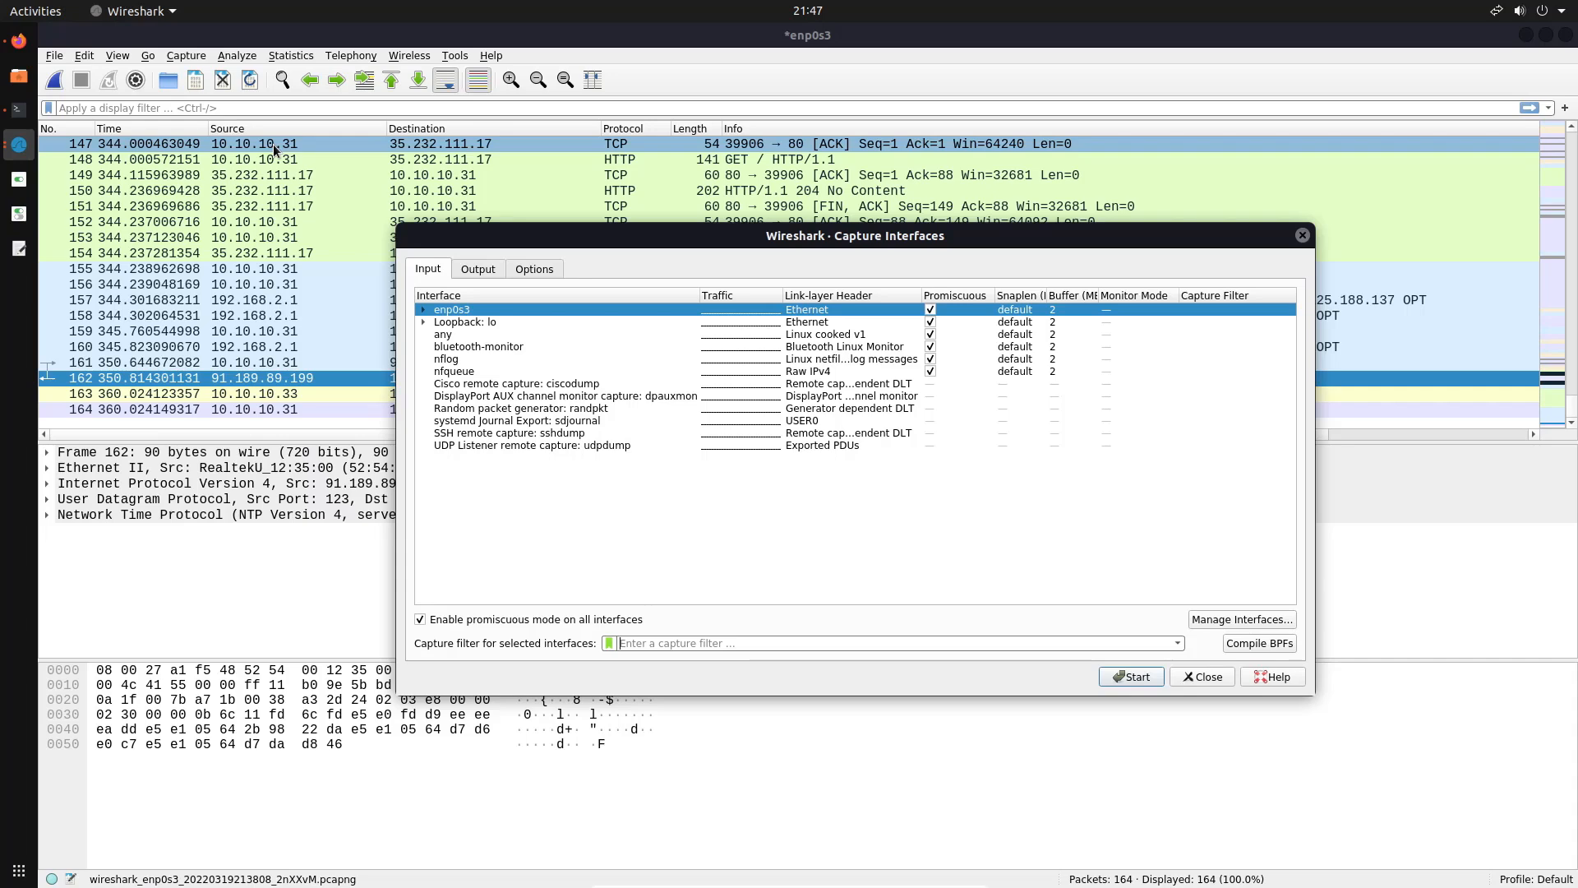
click(1302, 235)
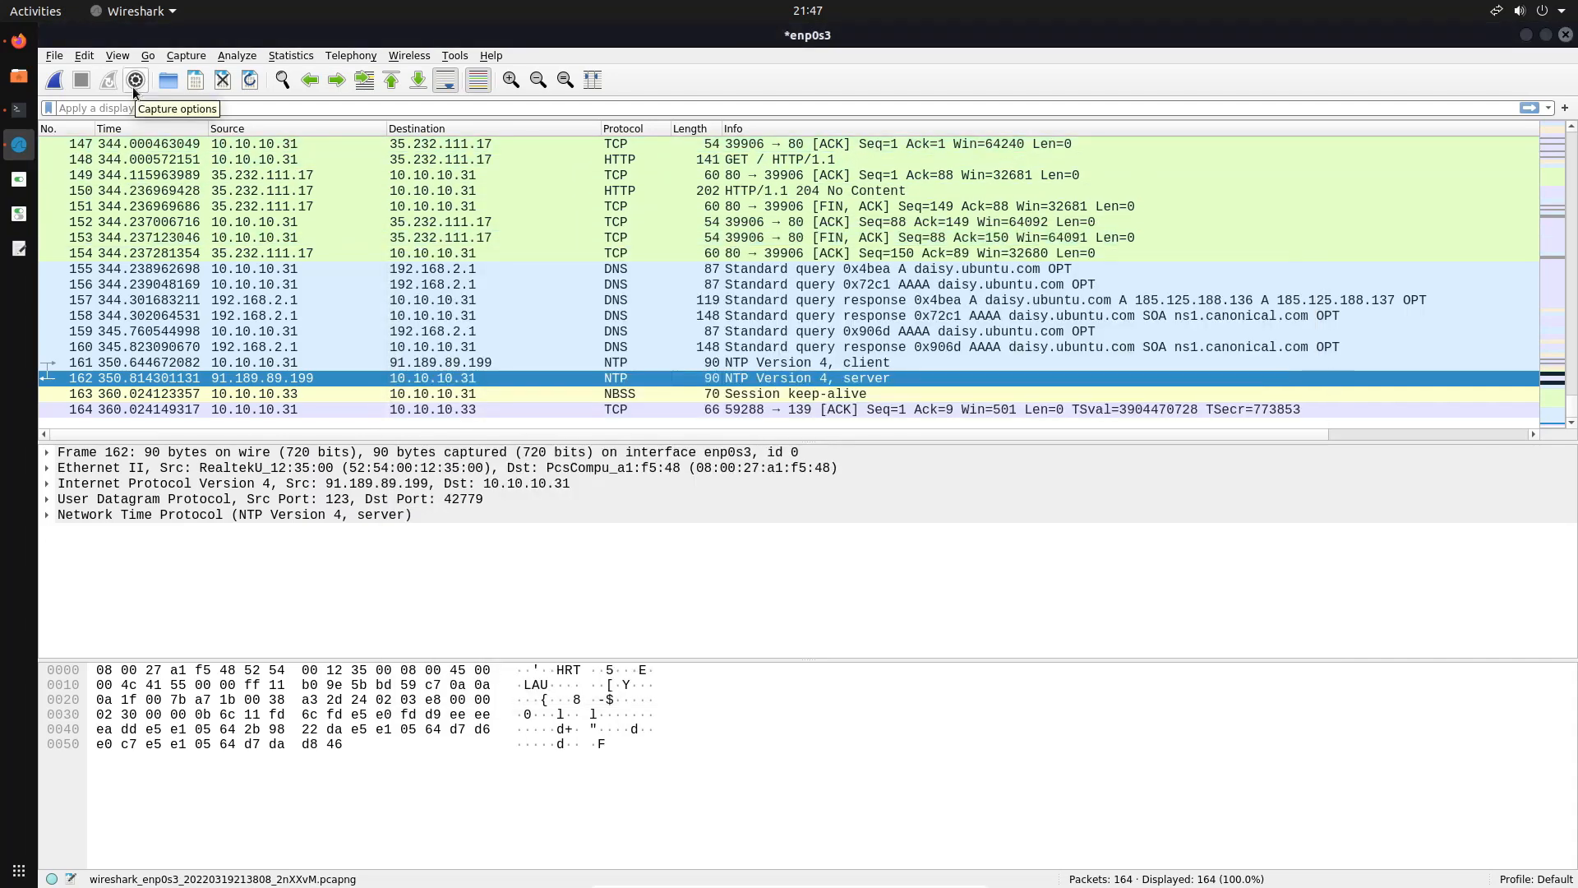
Begin saving the capture in the Desktop folder as Wireshark/tcpdump pcap, and cancel without saving.
click(199, 83)
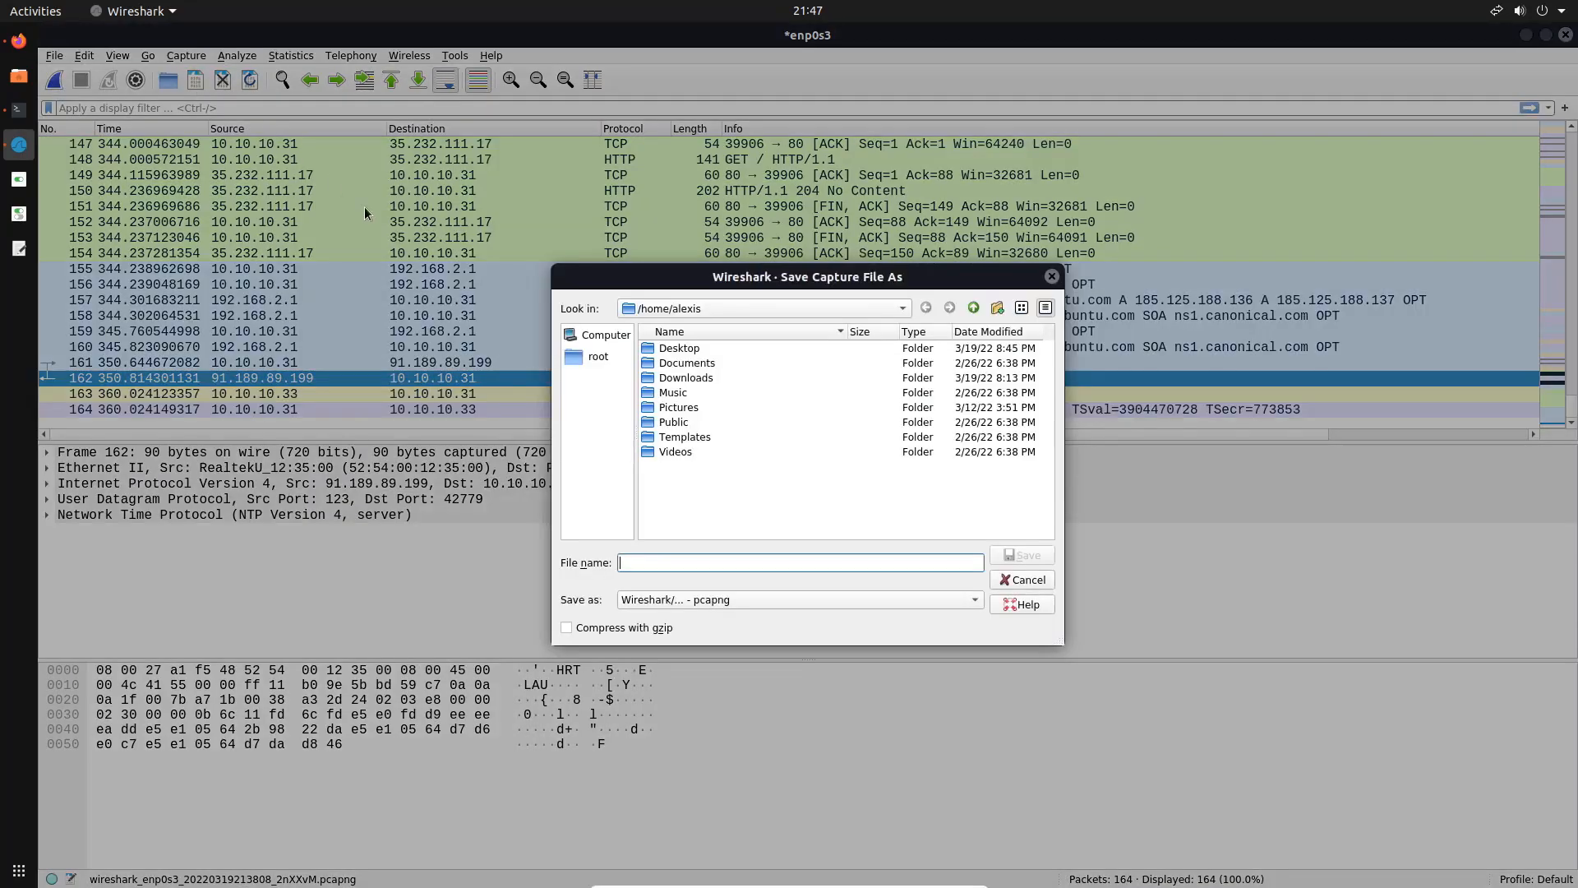
double_click(681, 349)
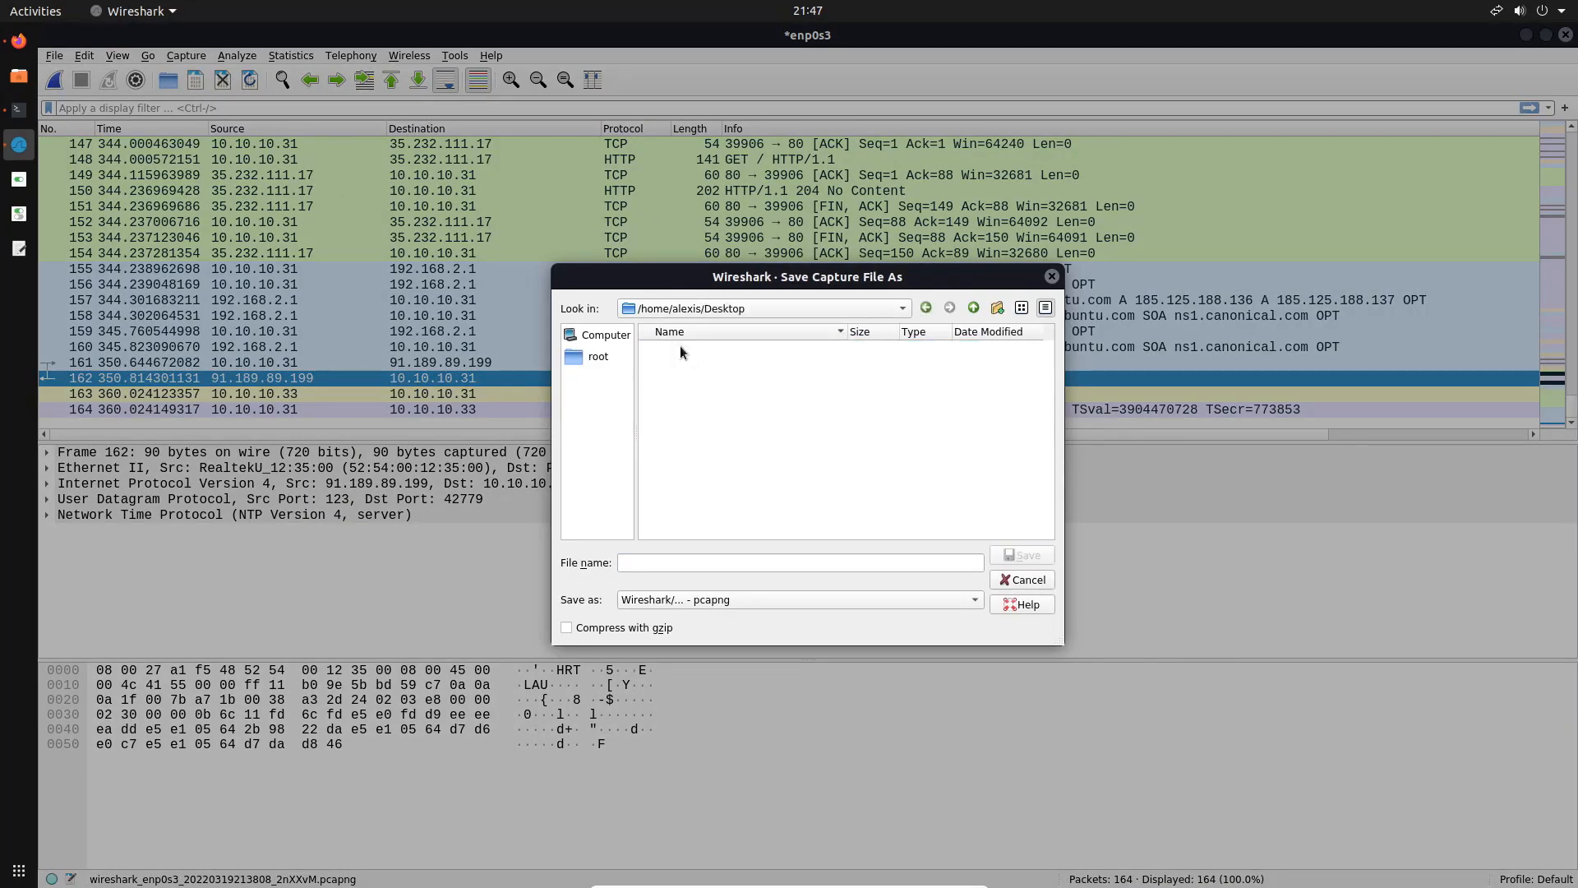
click(728, 600)
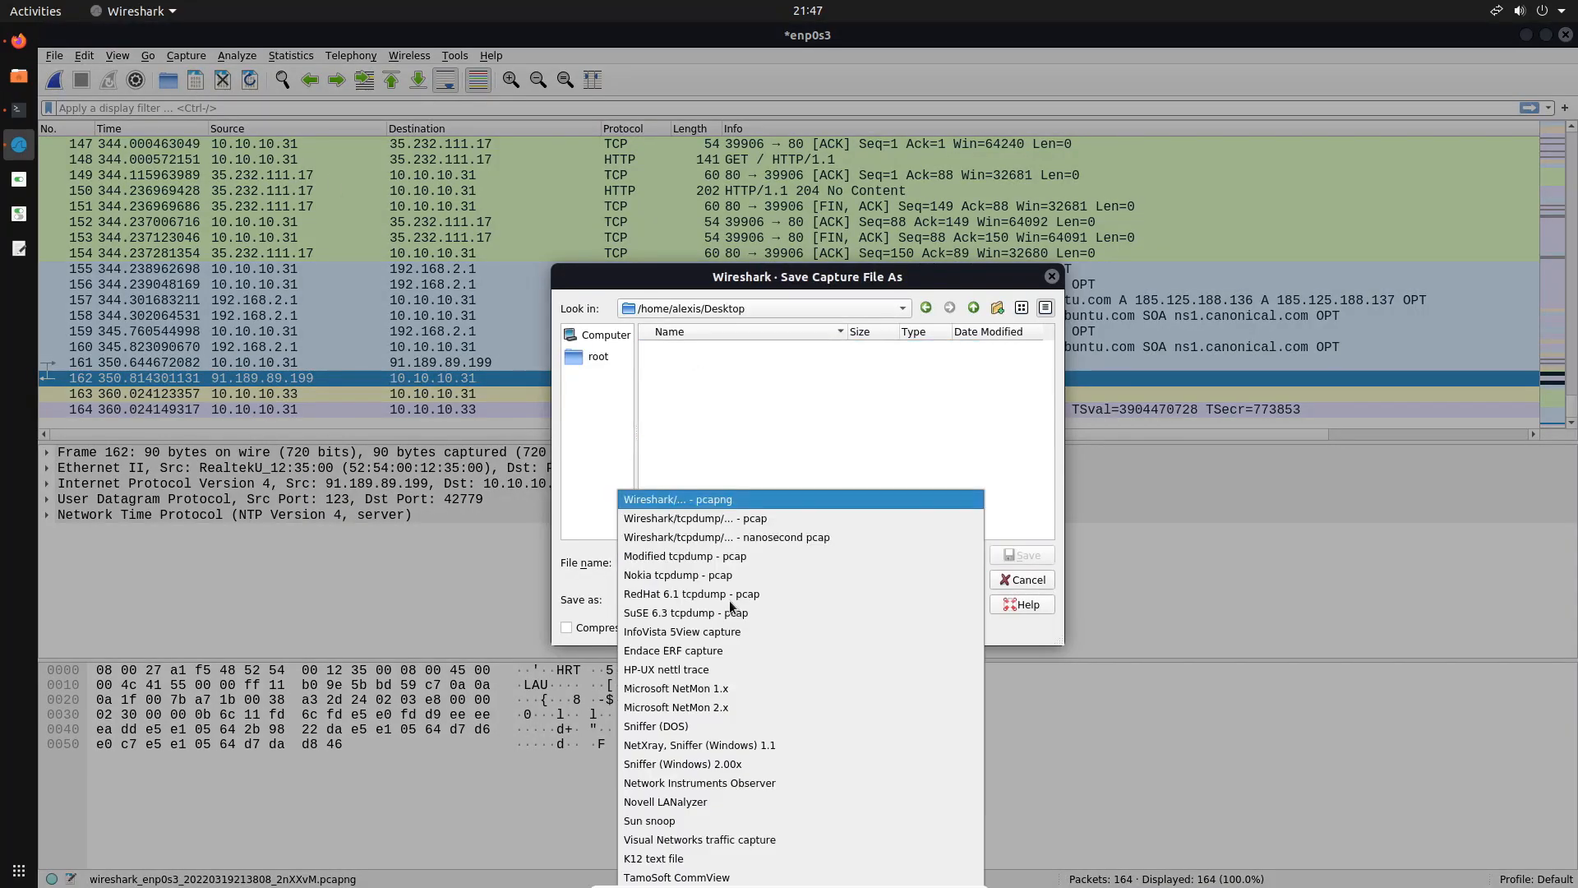
click(749, 519)
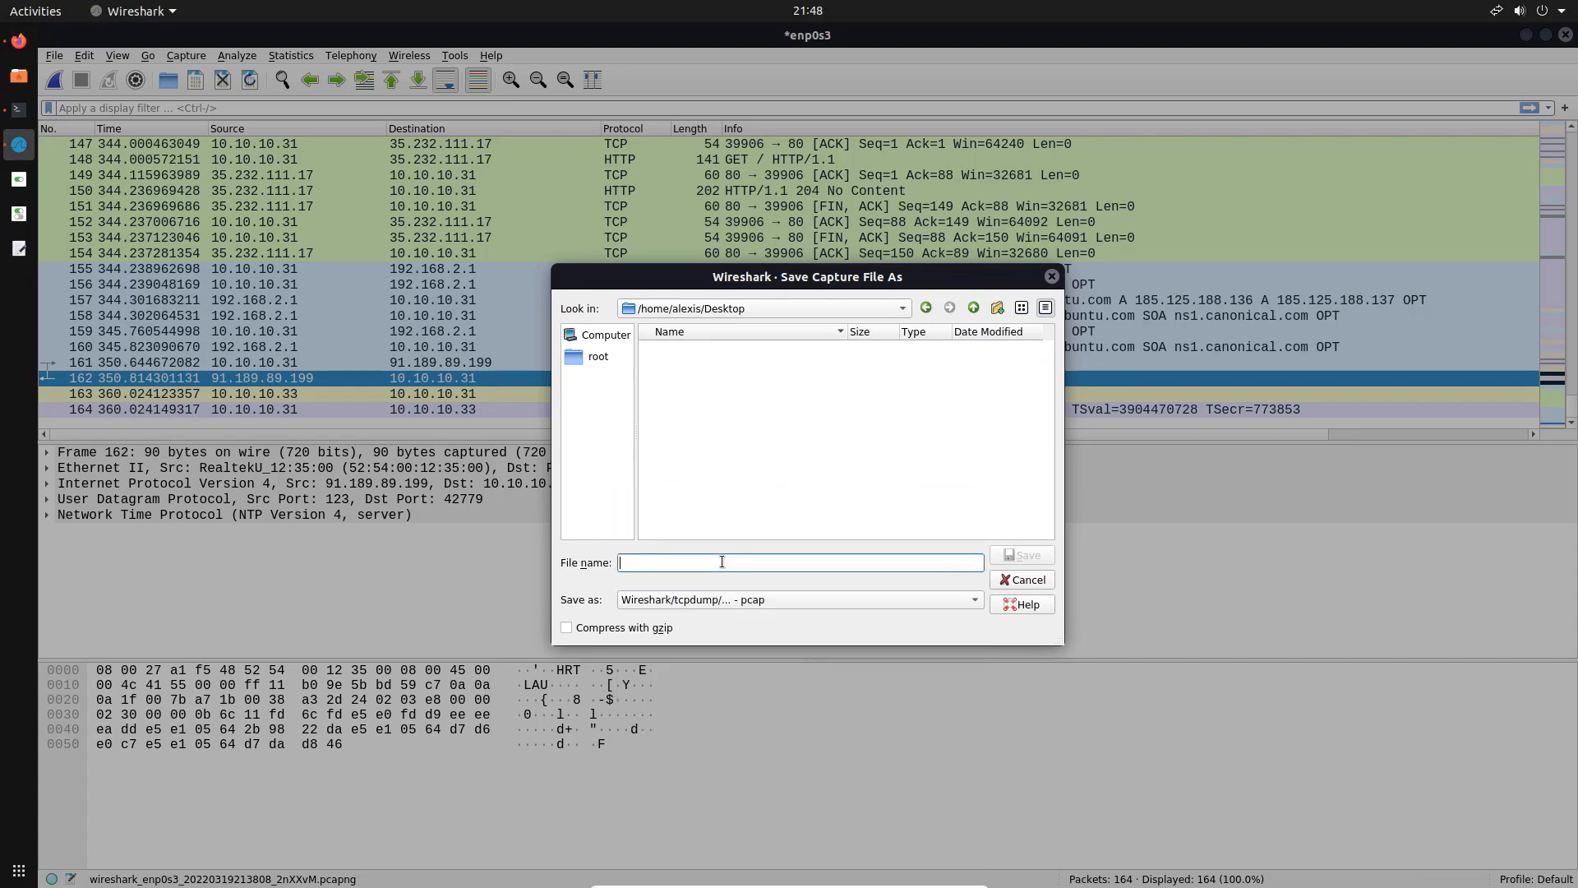
click(1051, 276)
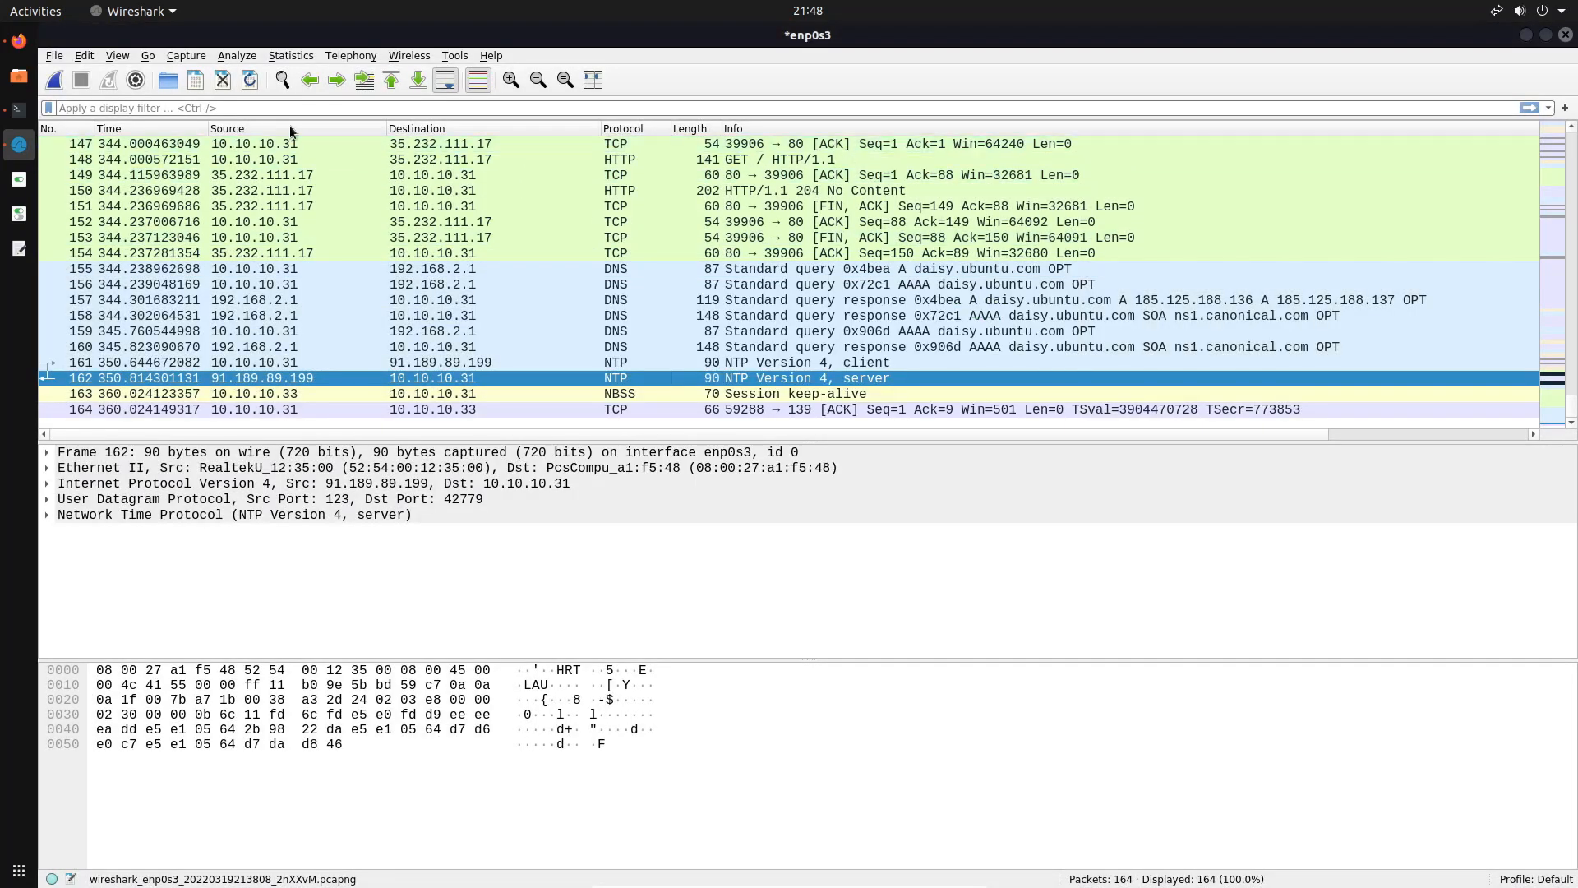
Close the current capture without saving its packets and start a new live capture on enp0s3.
click(222, 80)
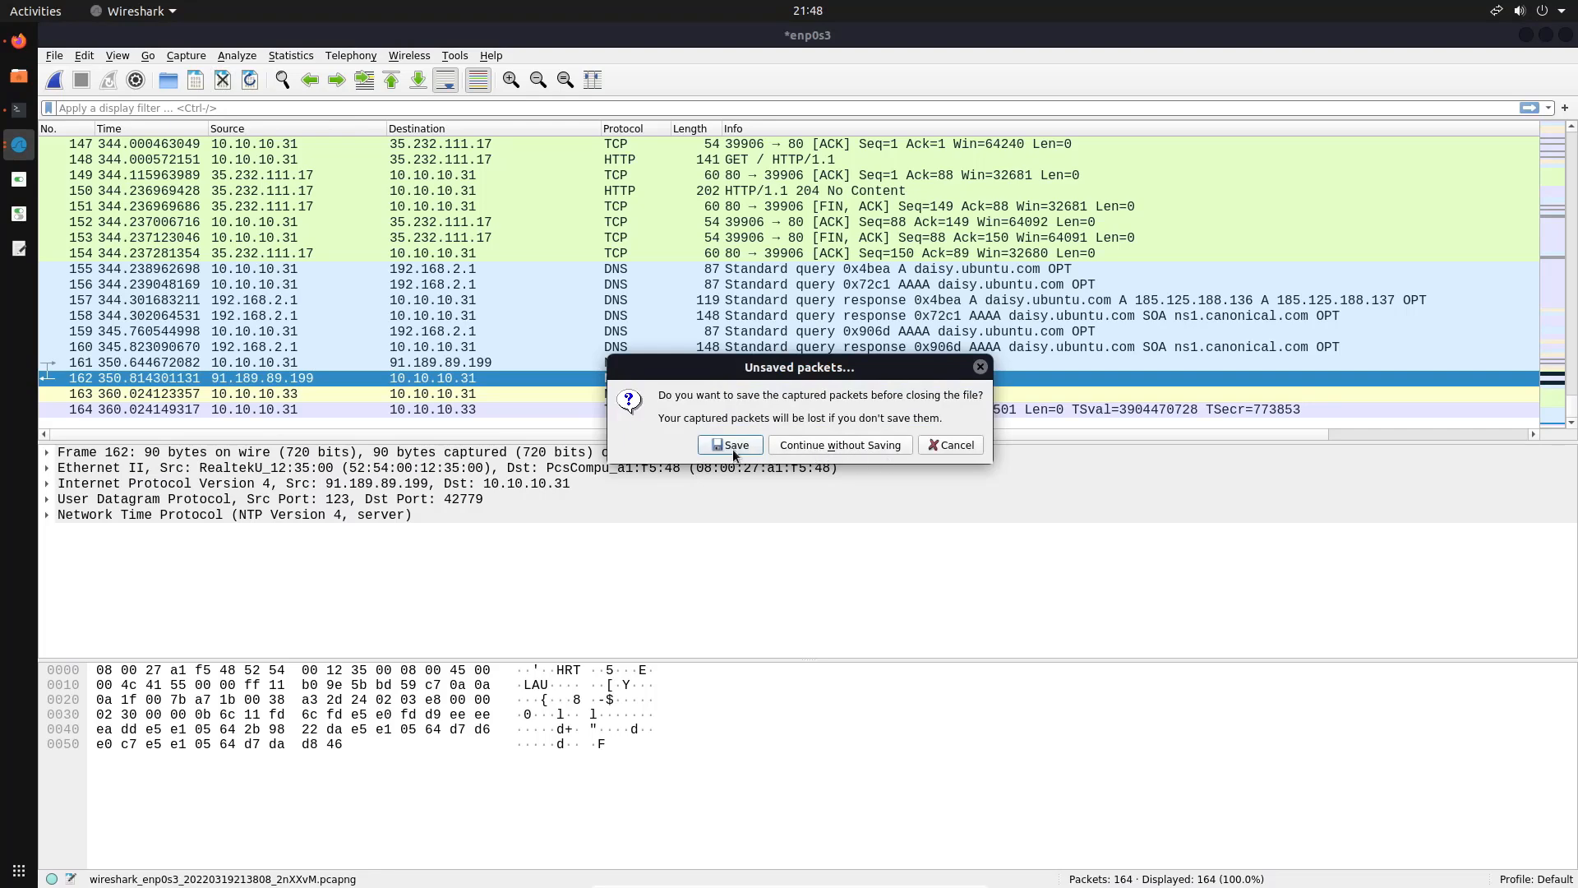
click(799, 445)
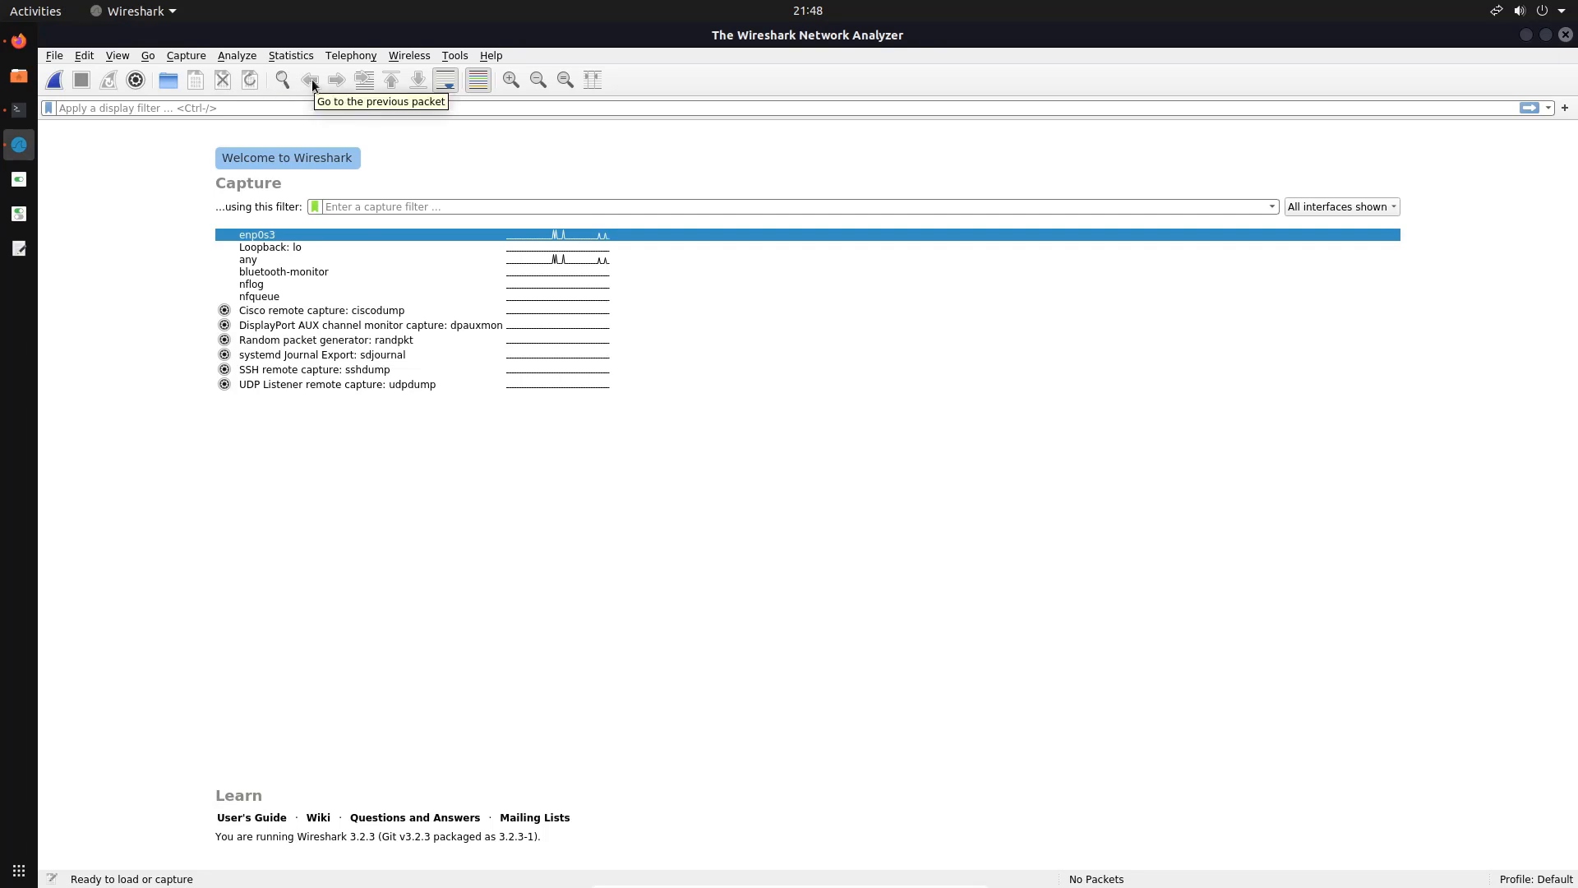
double_click(367, 235)
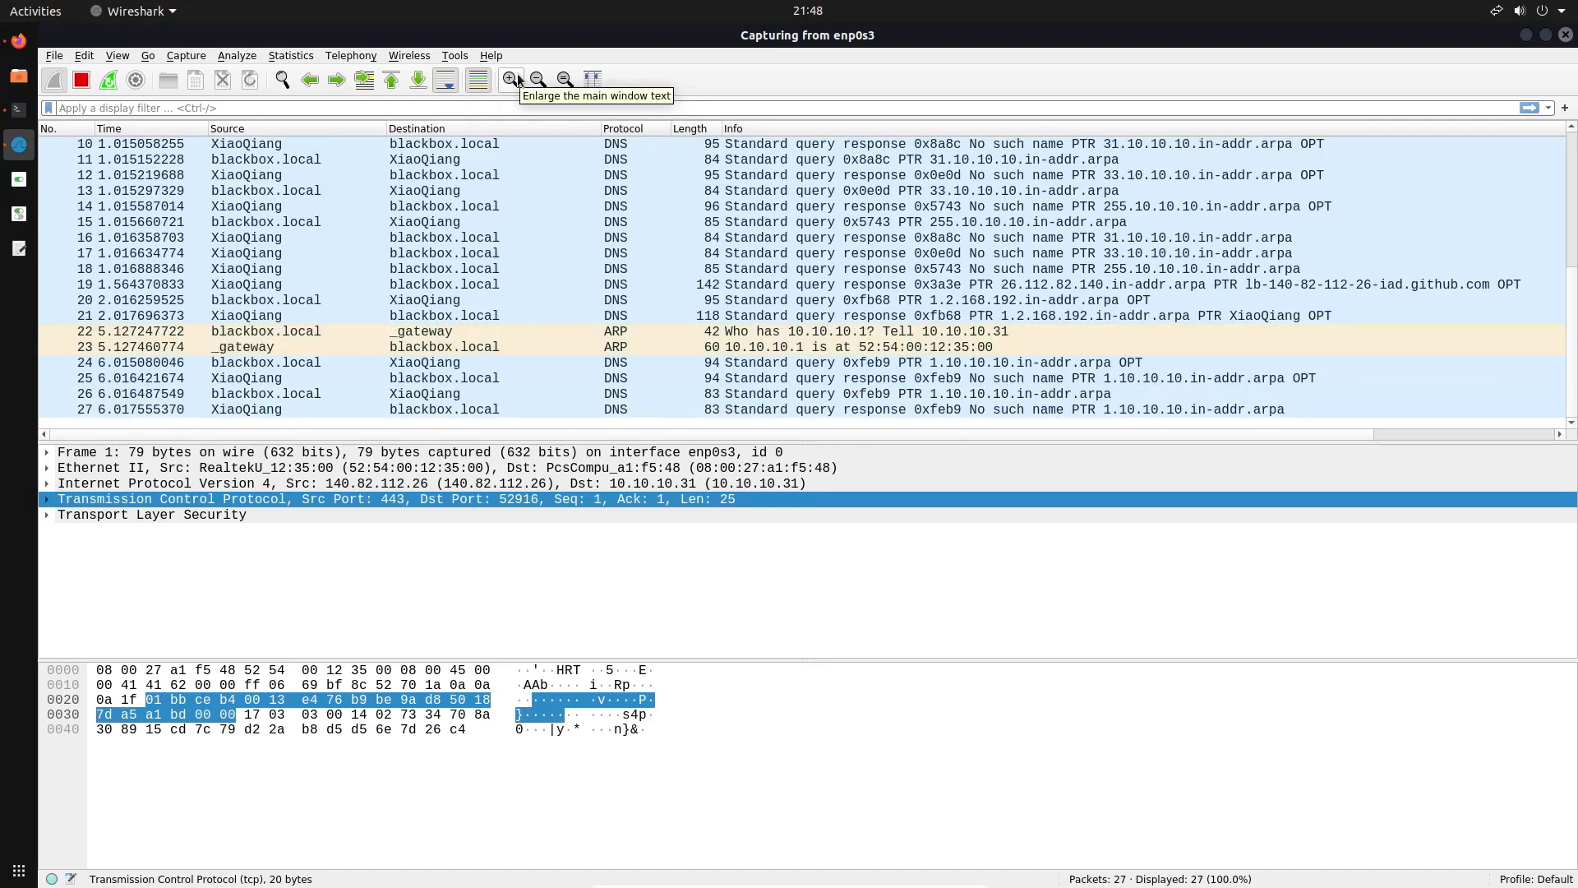
Enlarge the main window text by several levels, then reduce it by one level.
click(511, 79)
click(510, 78)
click(511, 79)
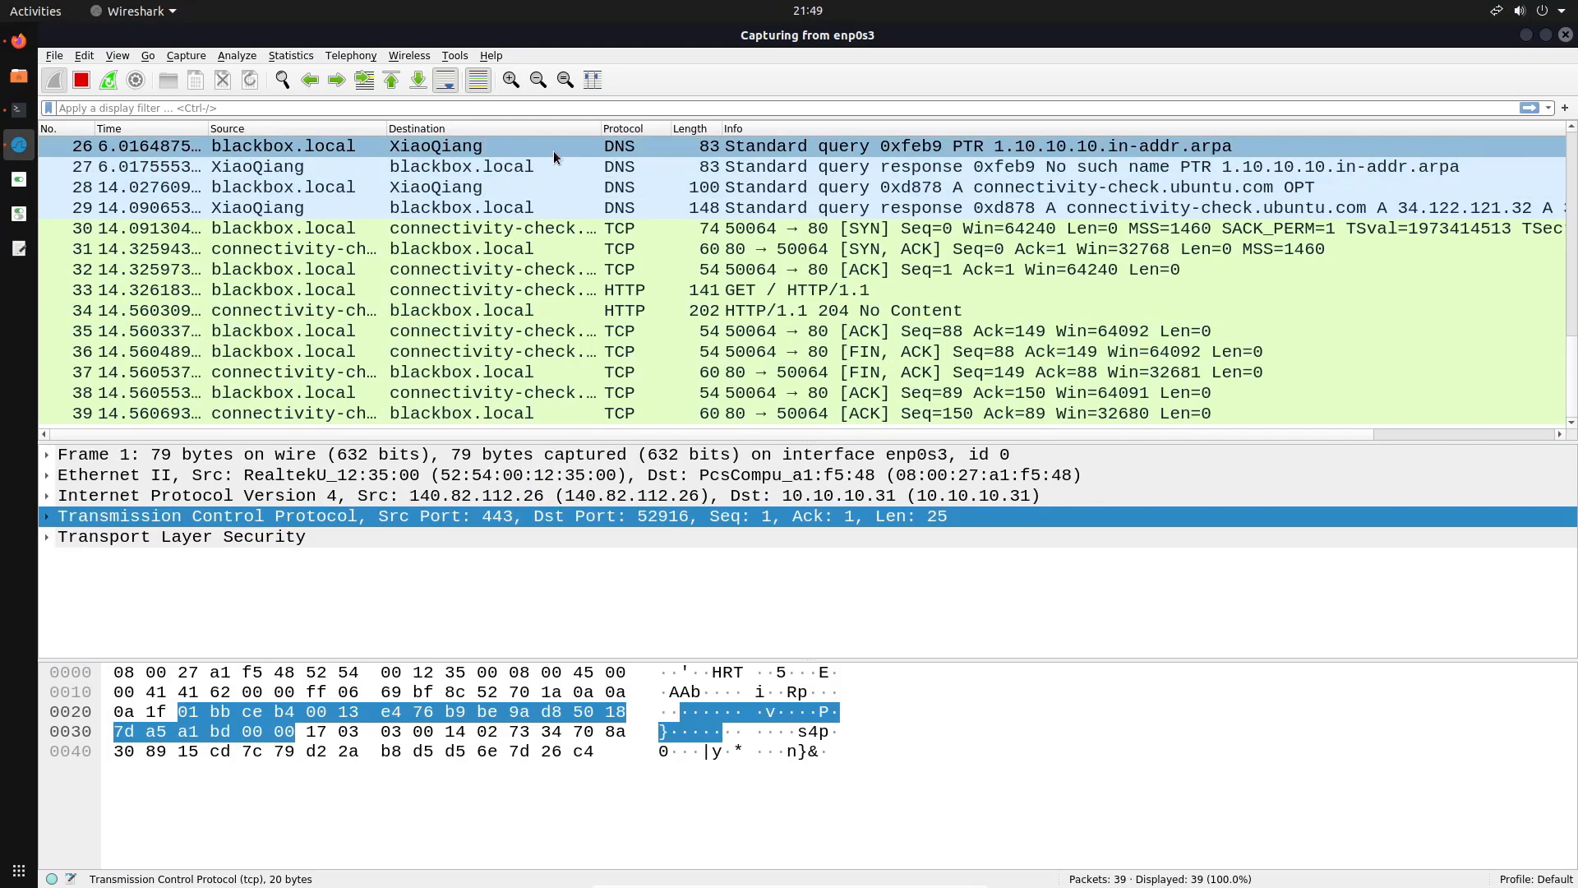
click(538, 79)
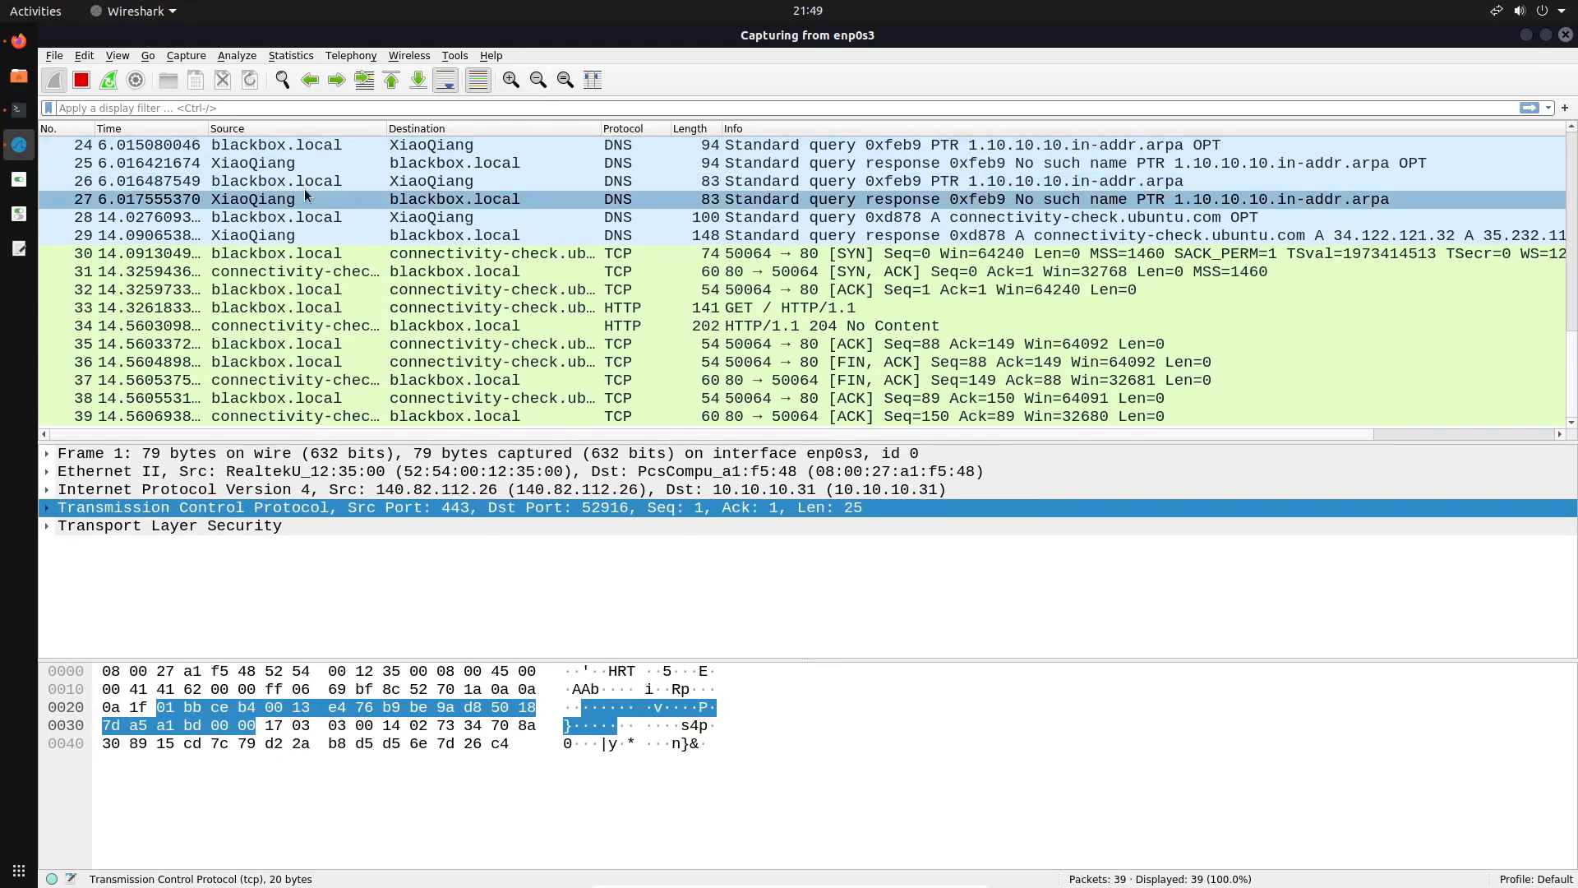
Stop the capture, disable Resolve network names in the capture options, and start a new capture without saving the old packets.
click(80, 80)
click(136, 79)
click(485, 253)
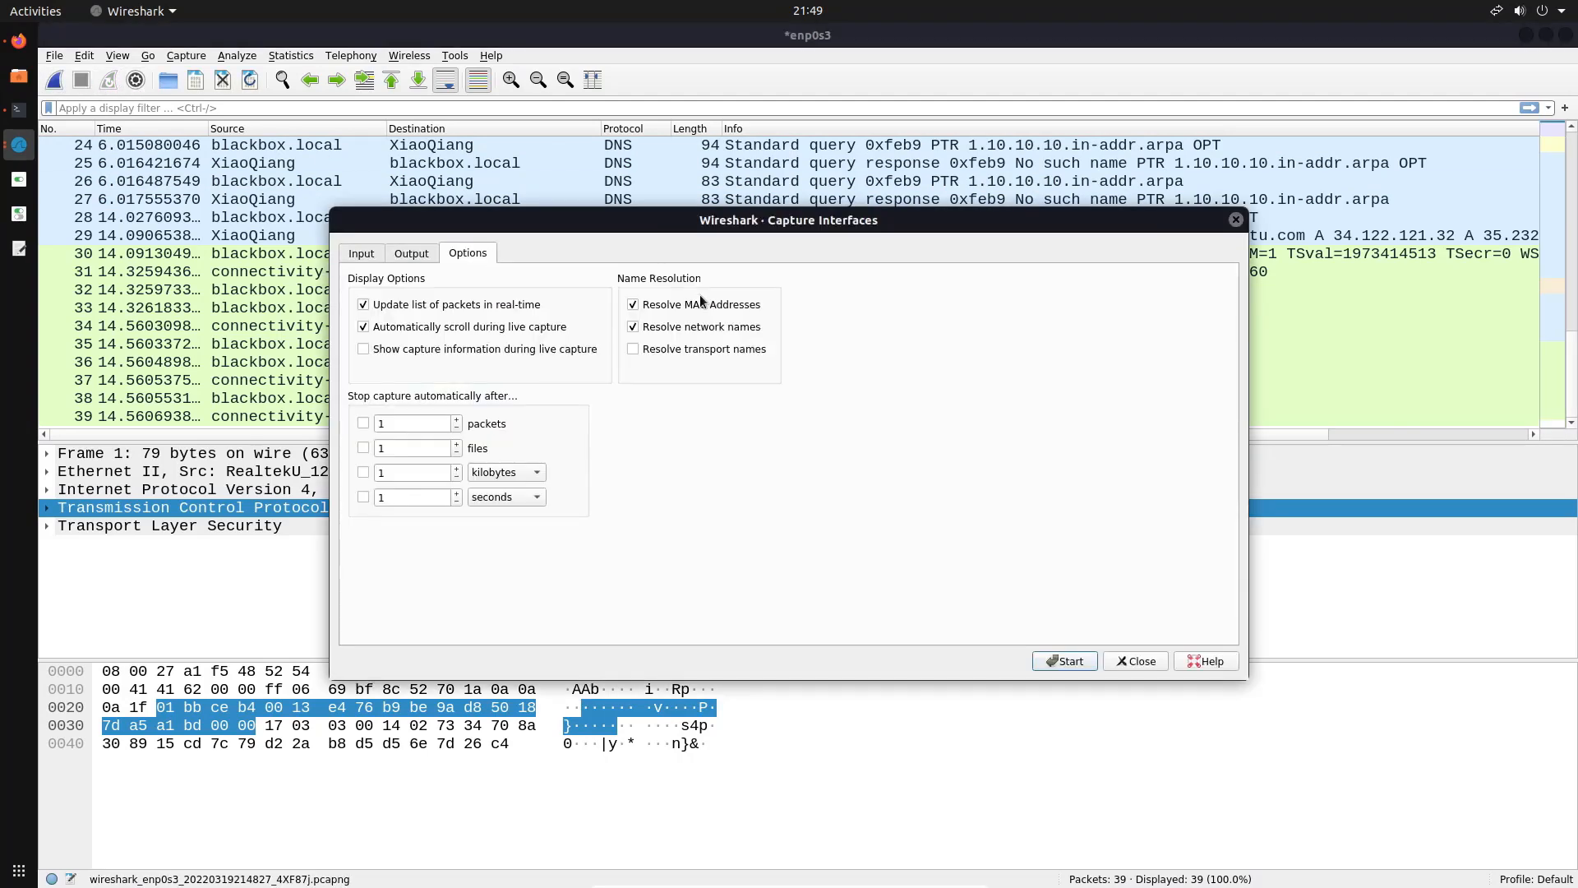
click(676, 331)
click(1070, 673)
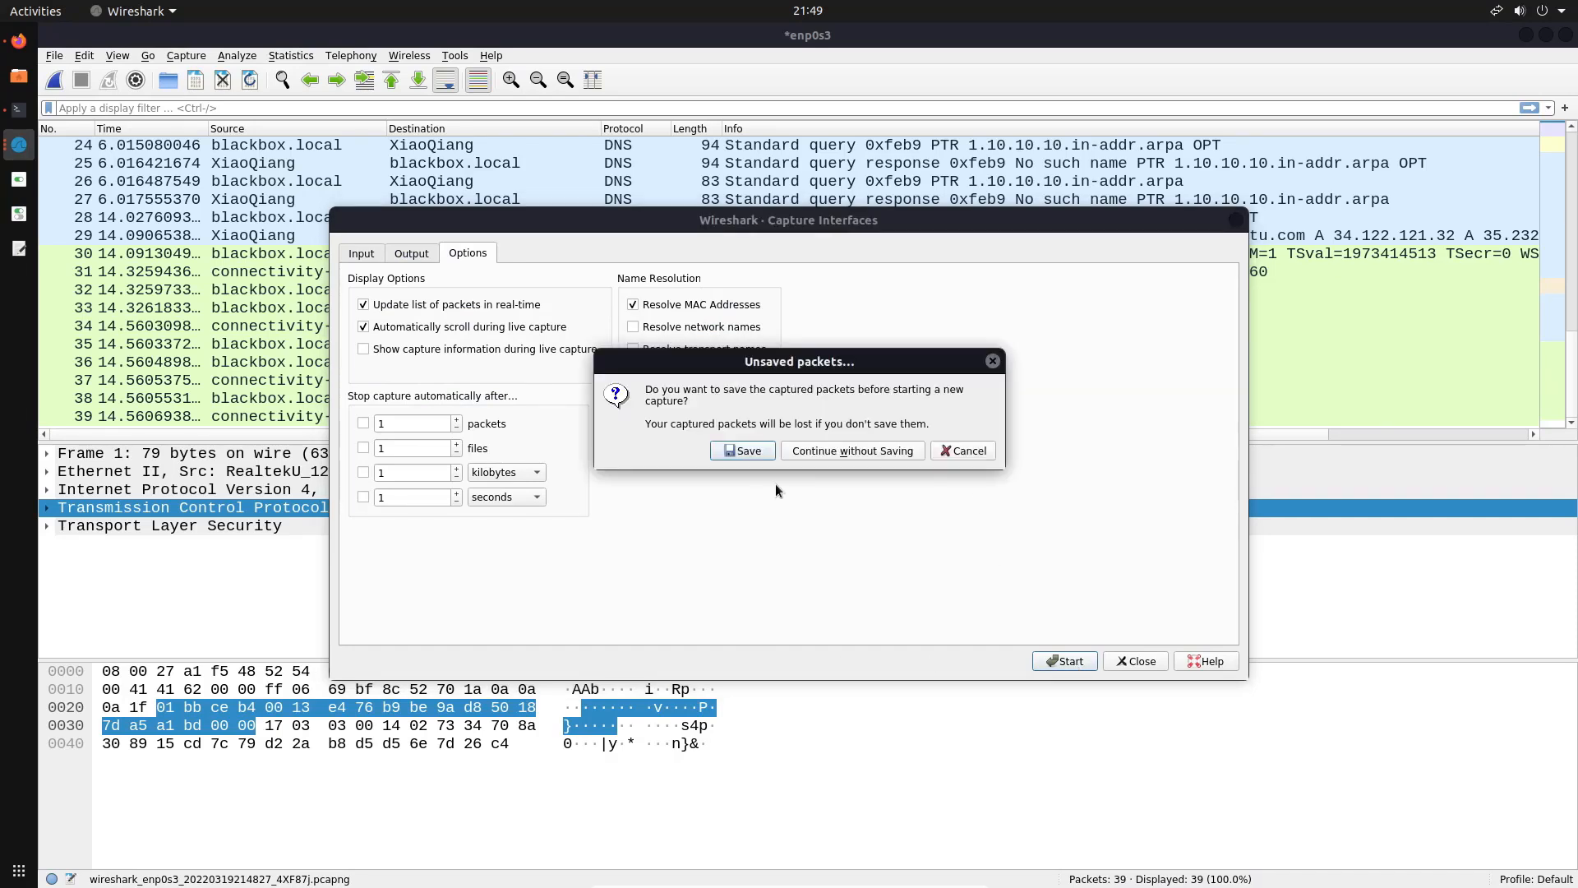
click(826, 458)
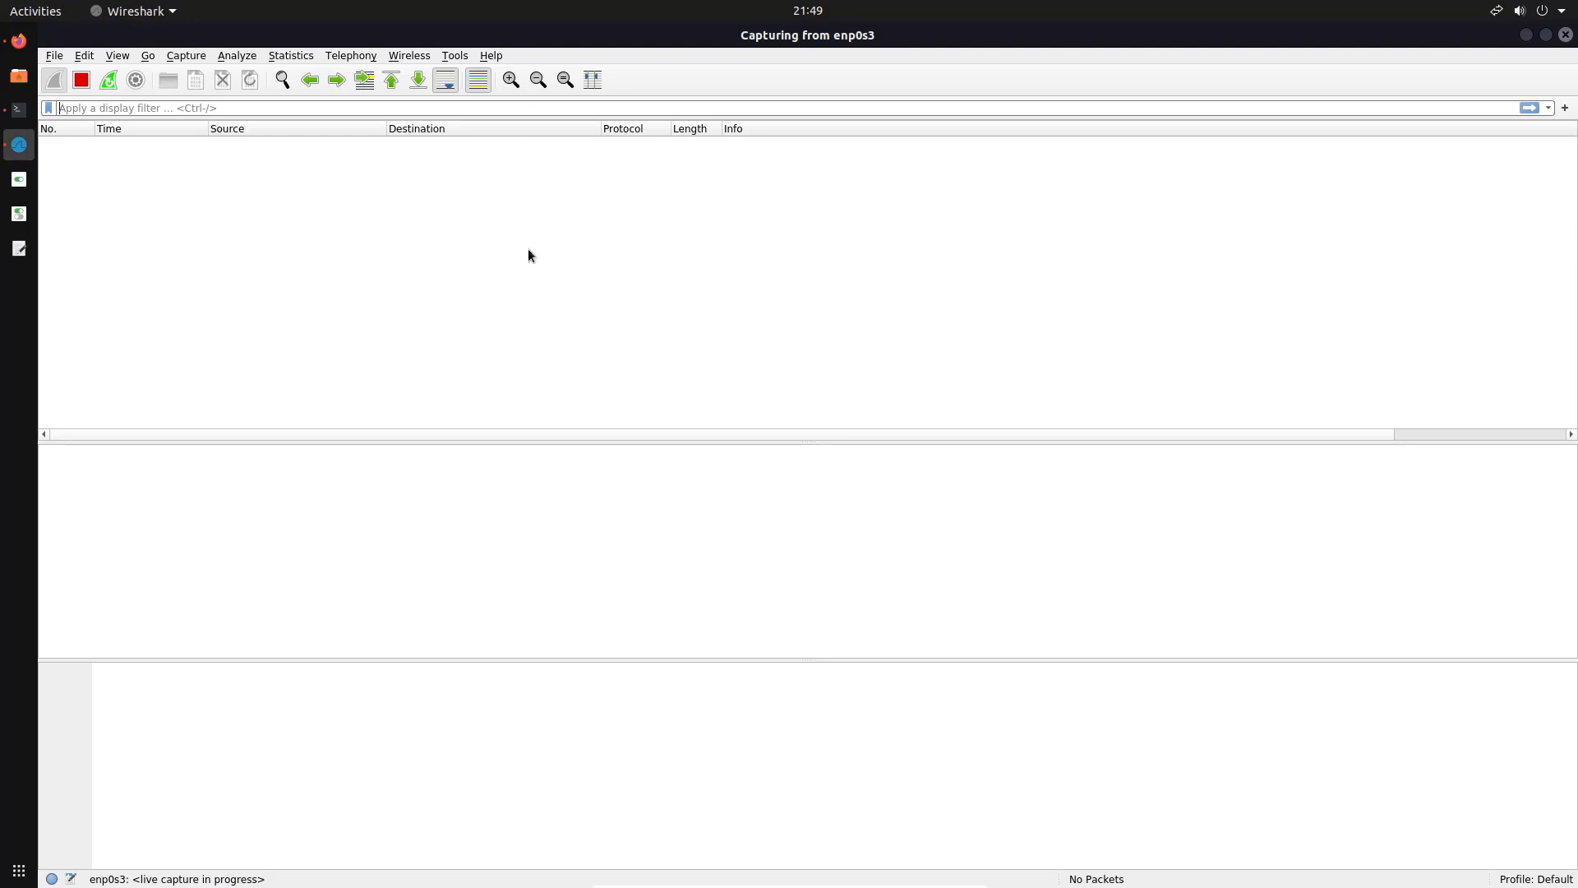
Stop the empty capture, dismiss the notice and restart live capture on enp0s3.
click(82, 80)
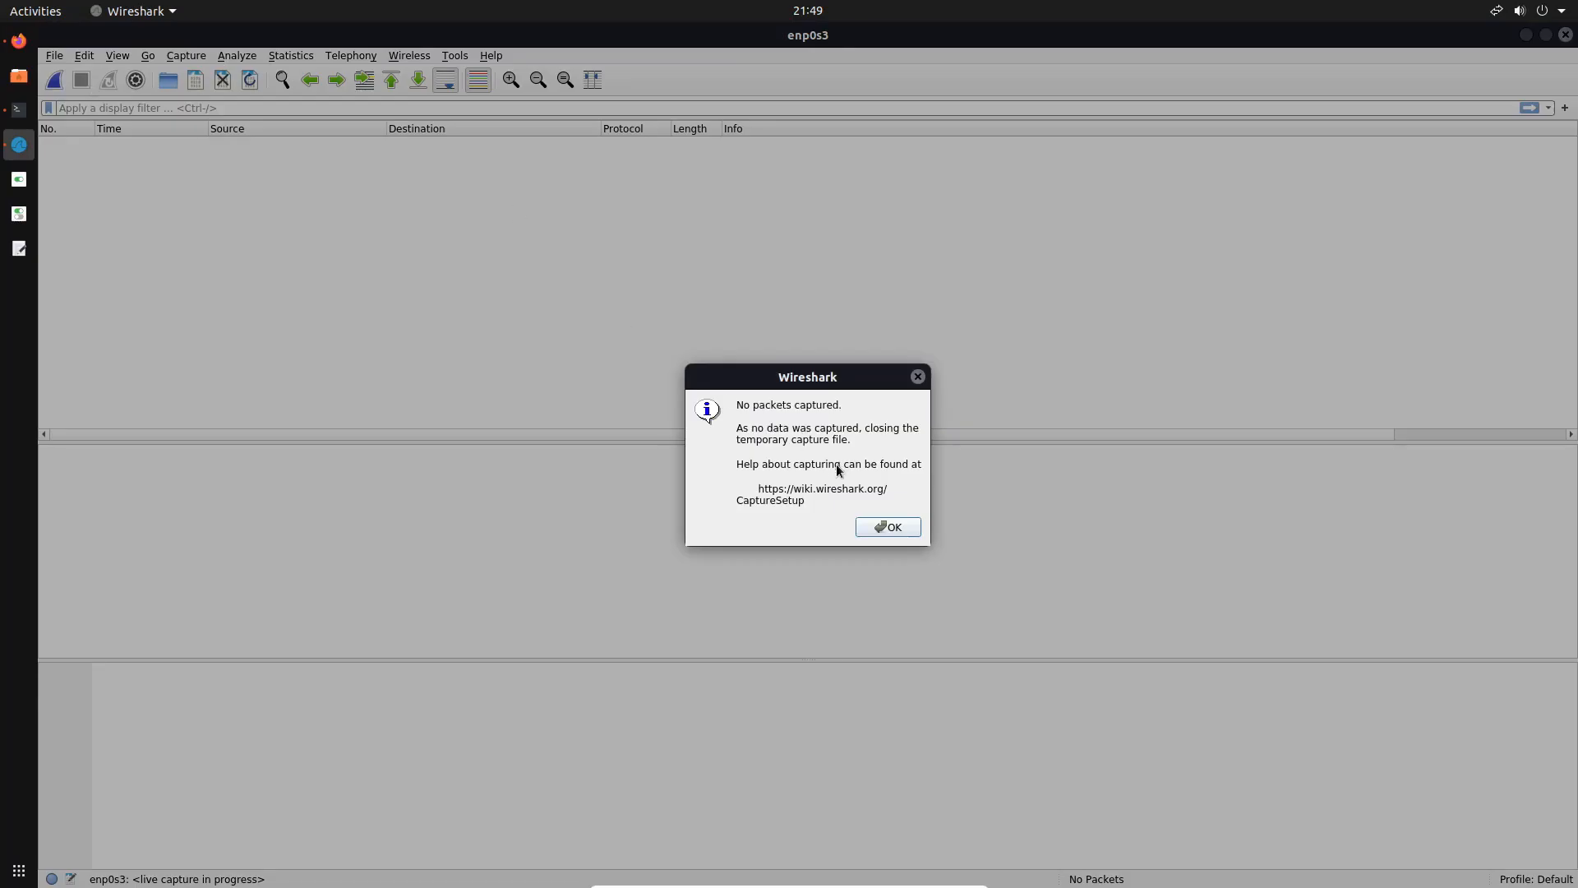
click(885, 526)
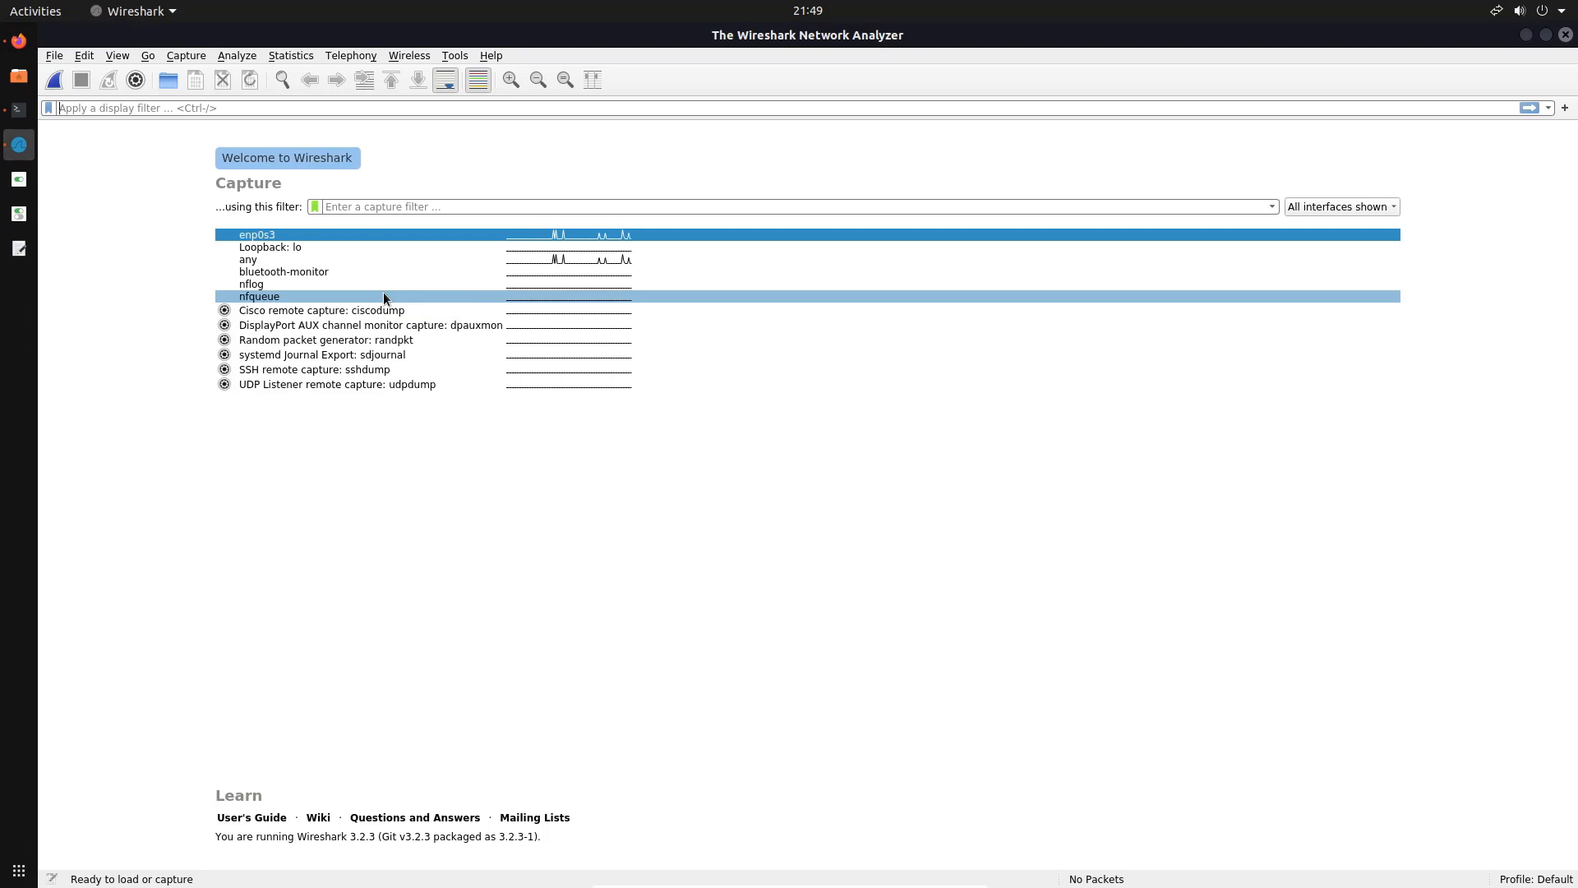
click(807, 551)
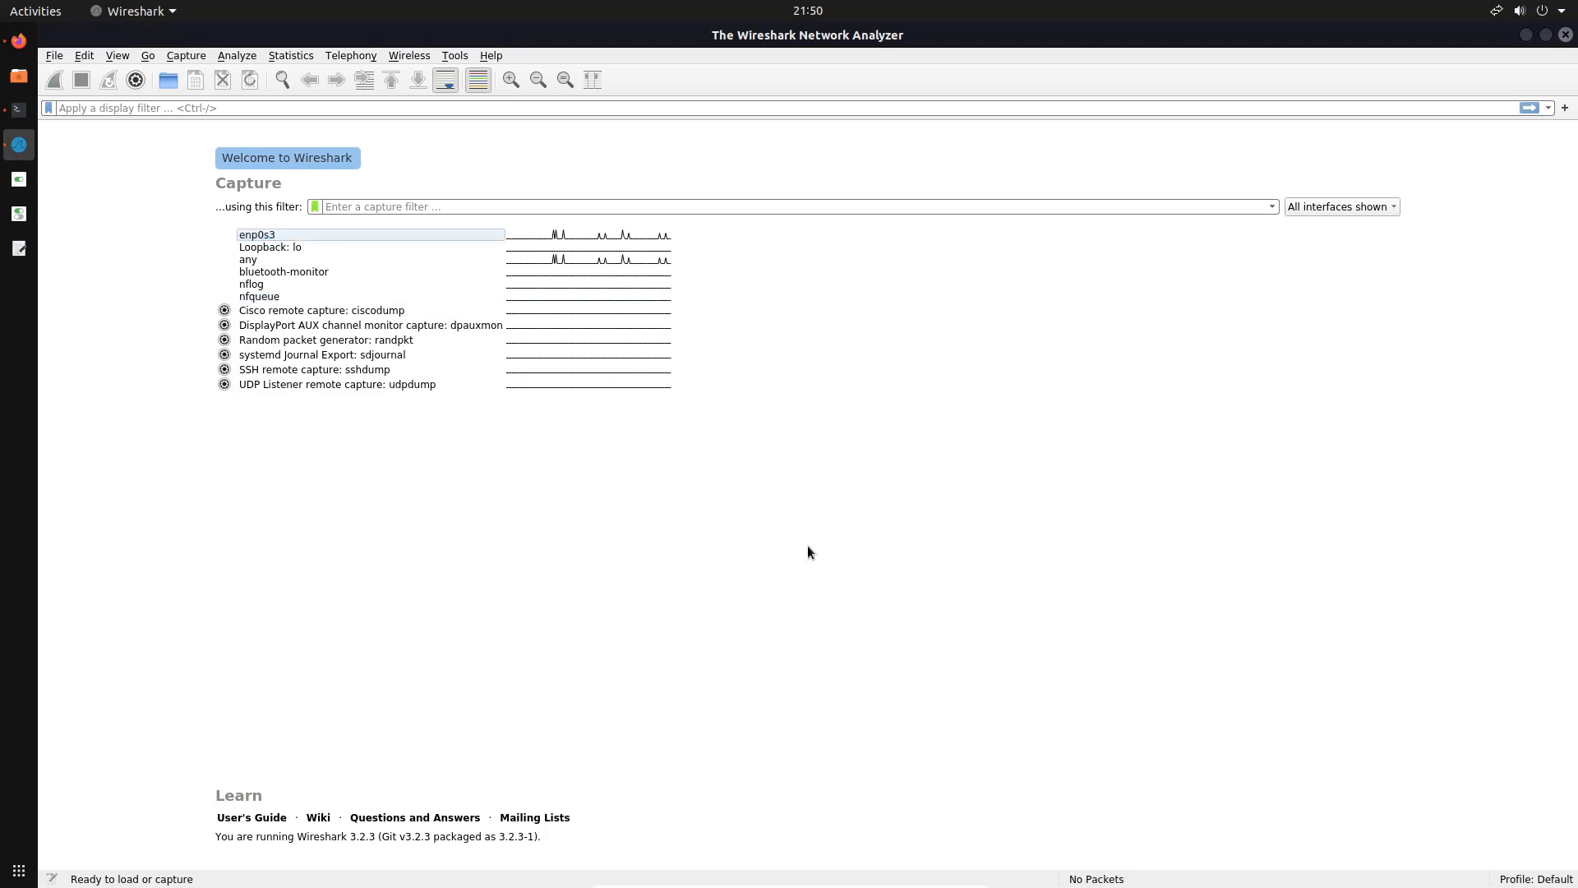
double_click(289, 233)
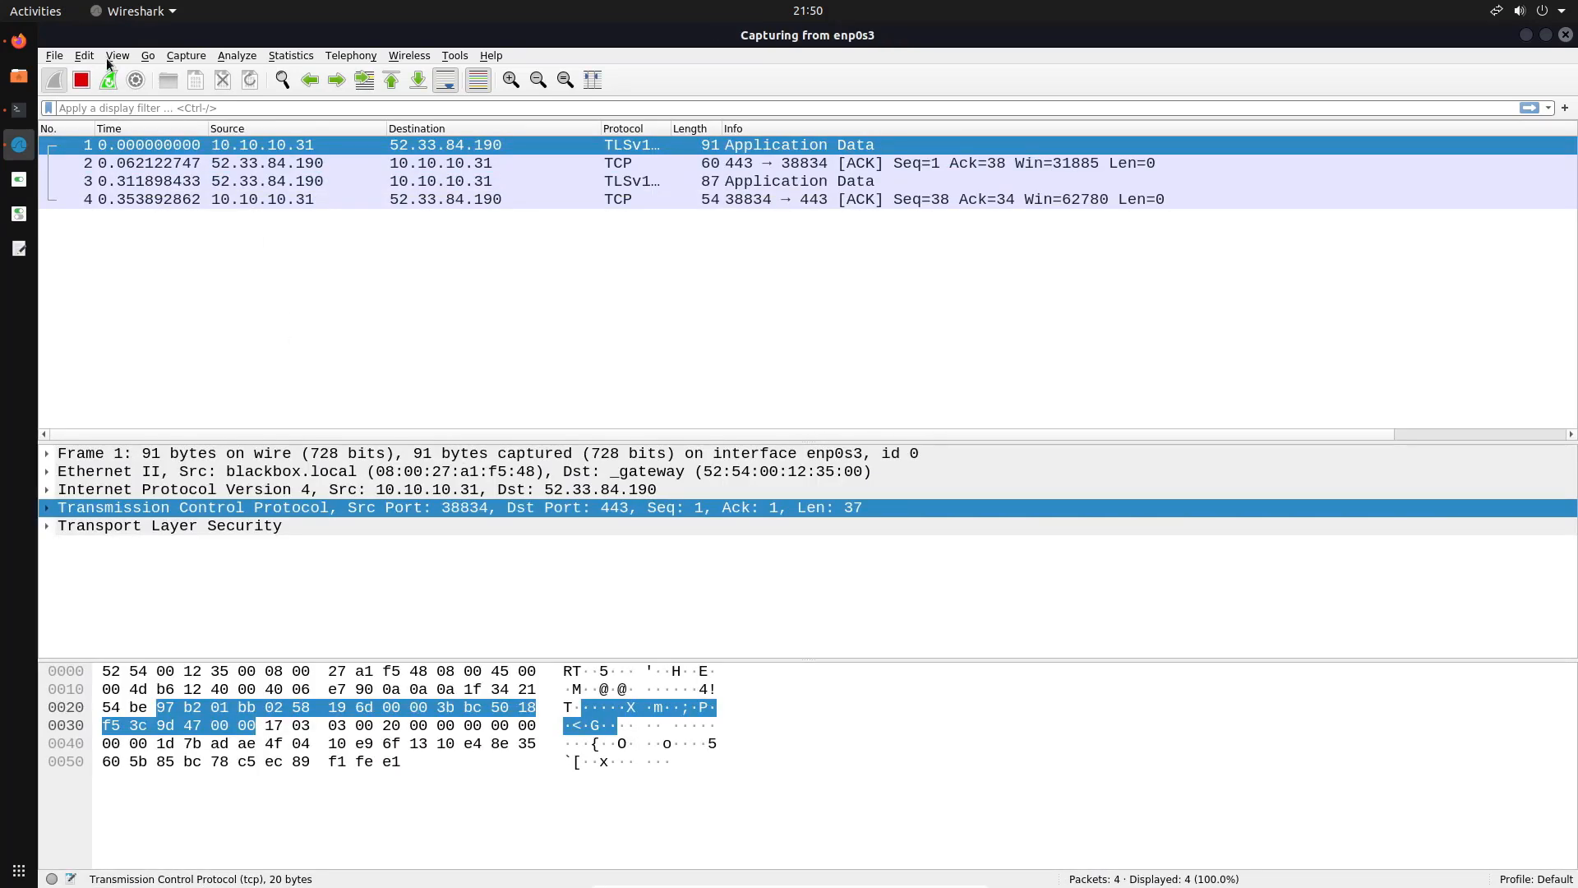
Open the preferences, enlarge and reposition the dialog, and review the packet list column settings.
click(91, 56)
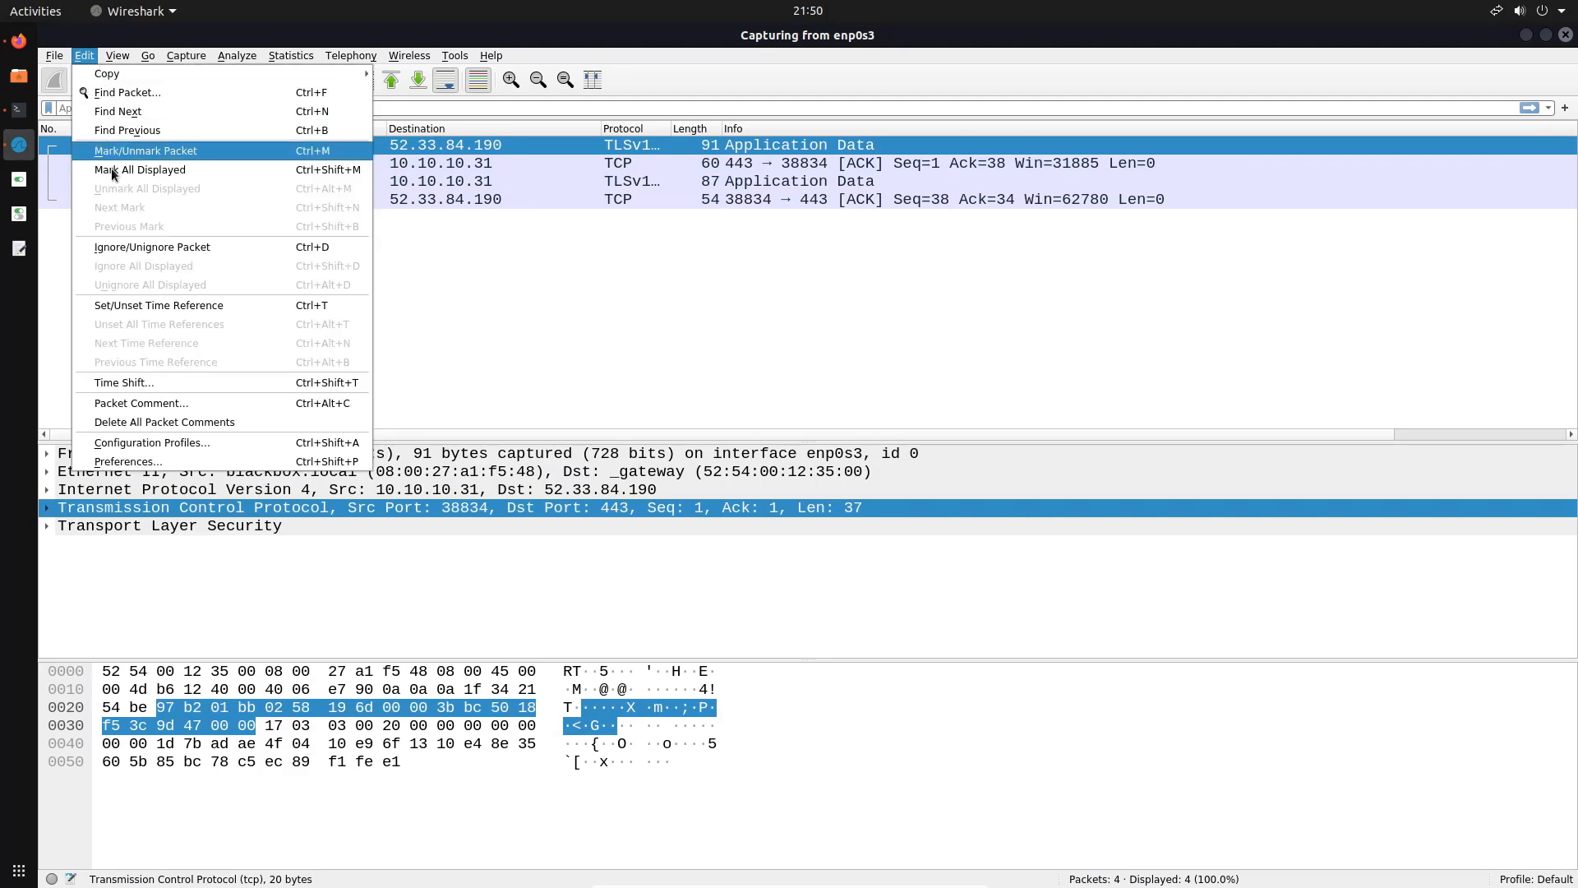
click(118, 463)
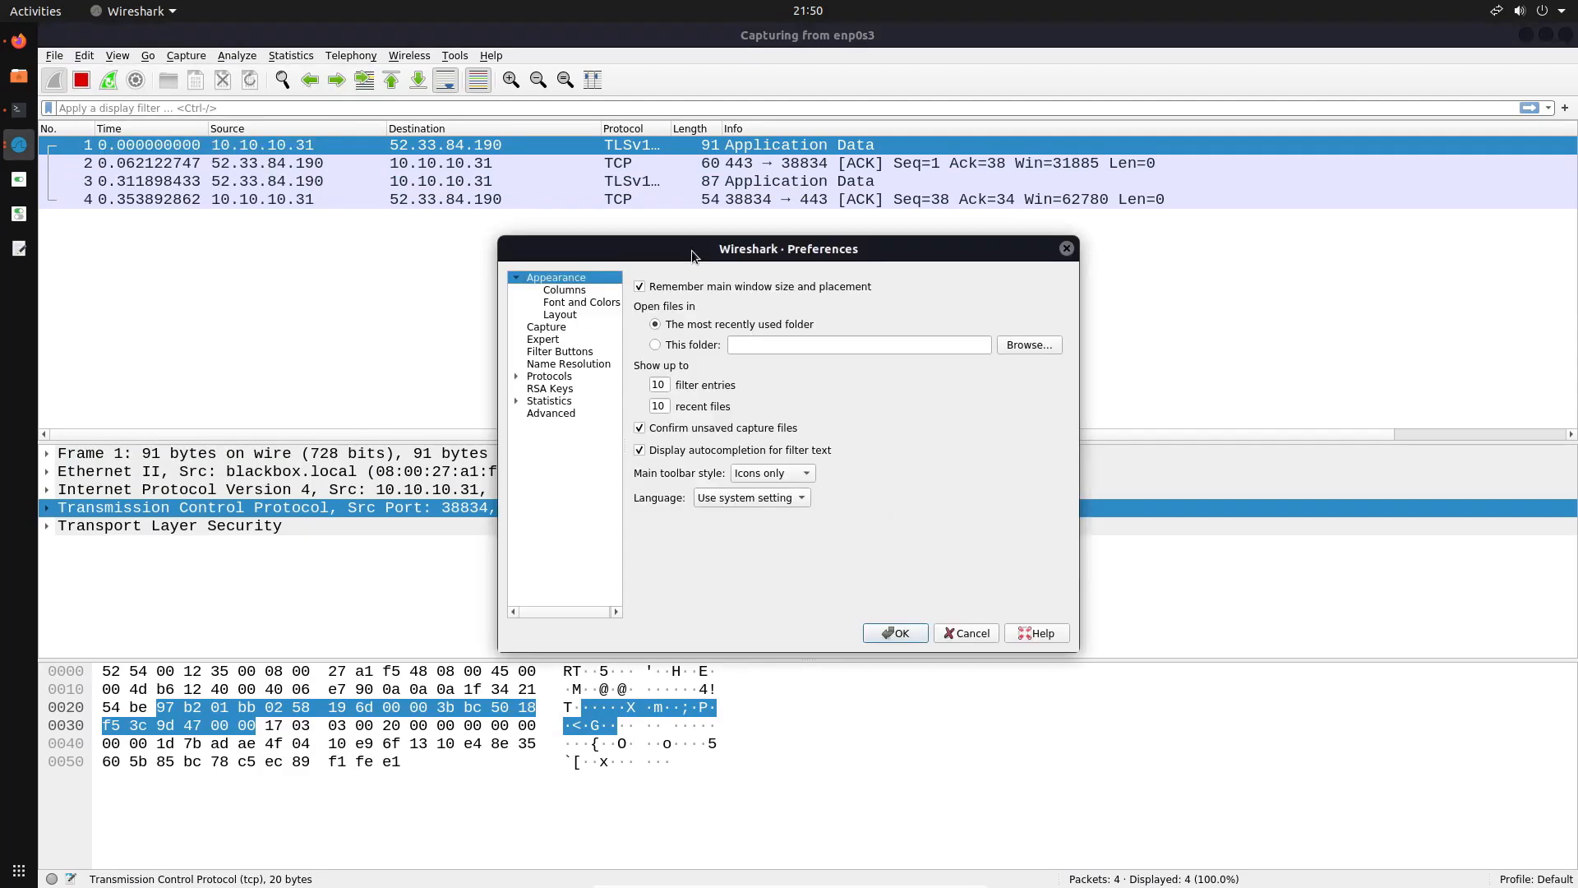
drag(1011, 615, 1210, 719)
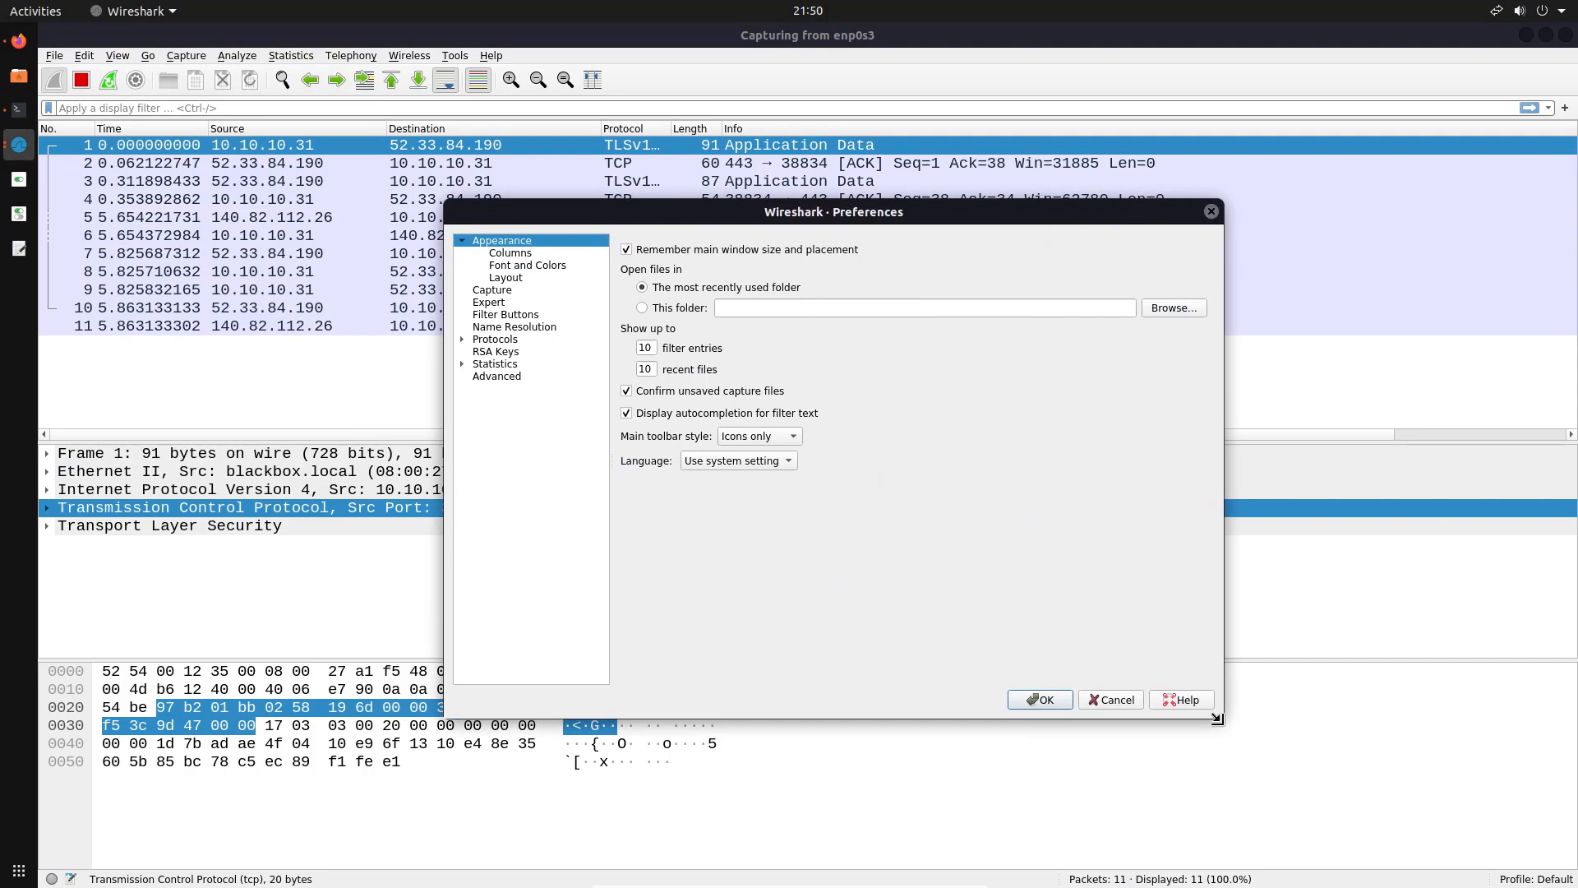
drag(783, 219, 751, 202)
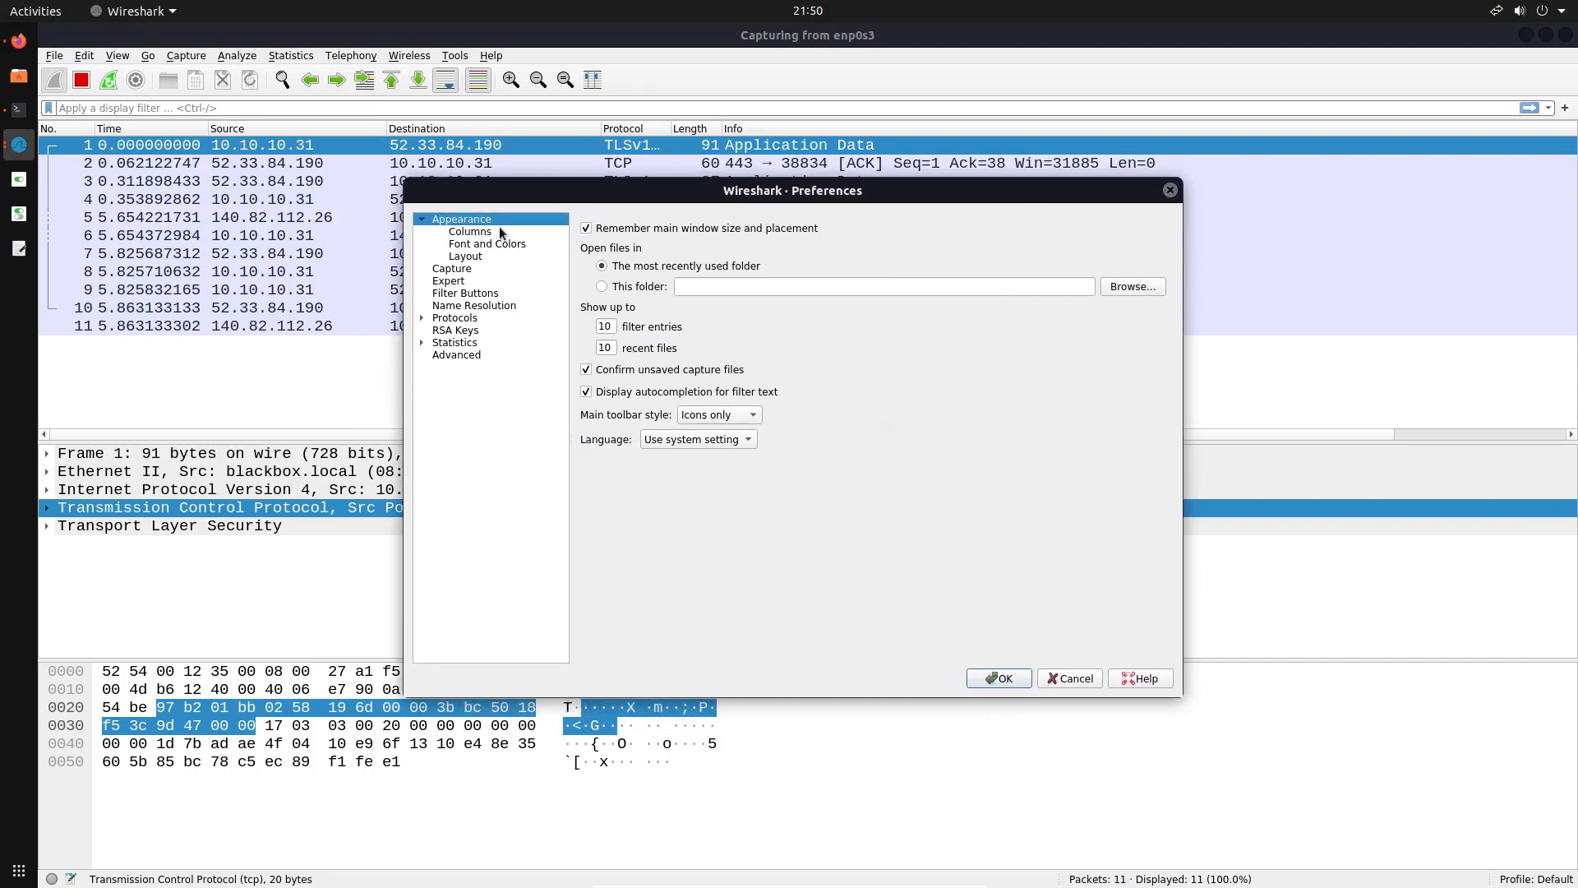
click(499, 231)
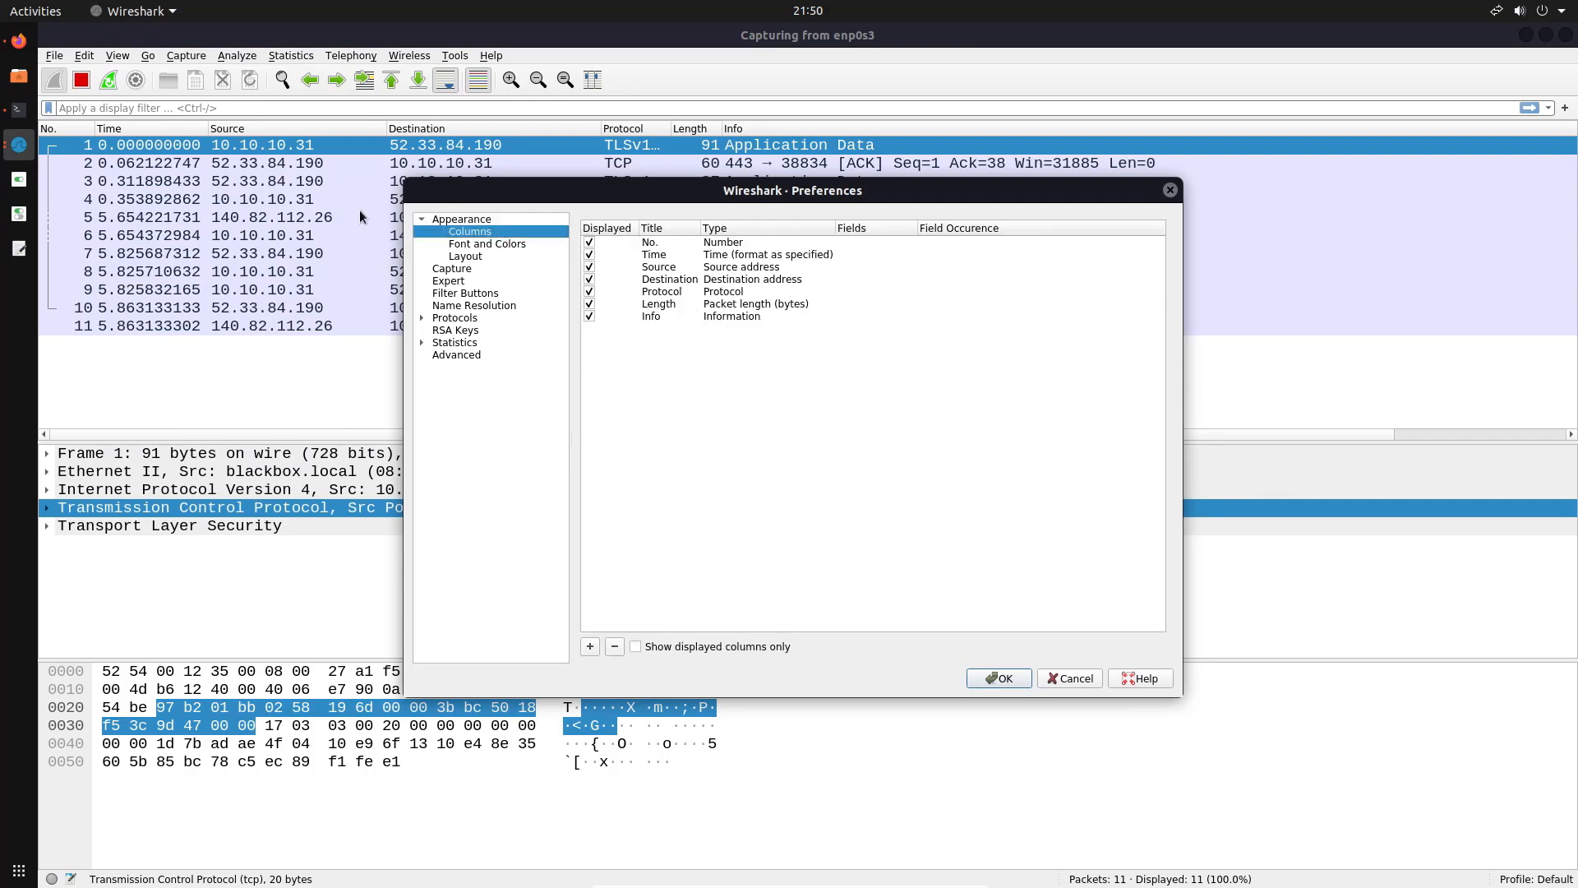
drag(634, 199, 439, 222)
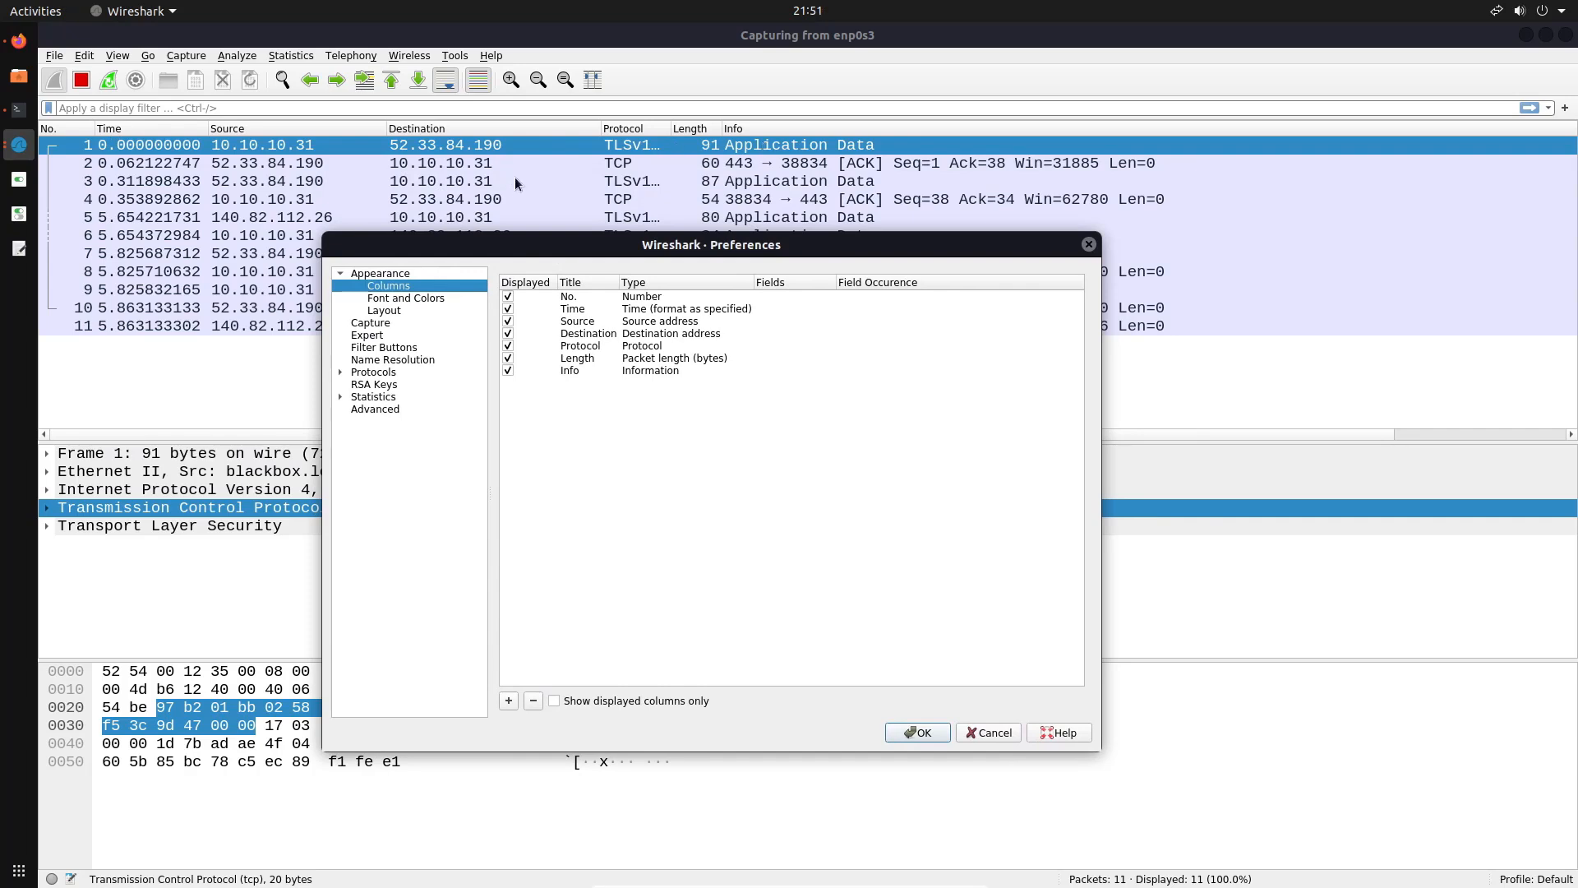
Set the main window font to Liberation Mono Italic, size 11, in the font and color preferences and apply it.
click(436, 301)
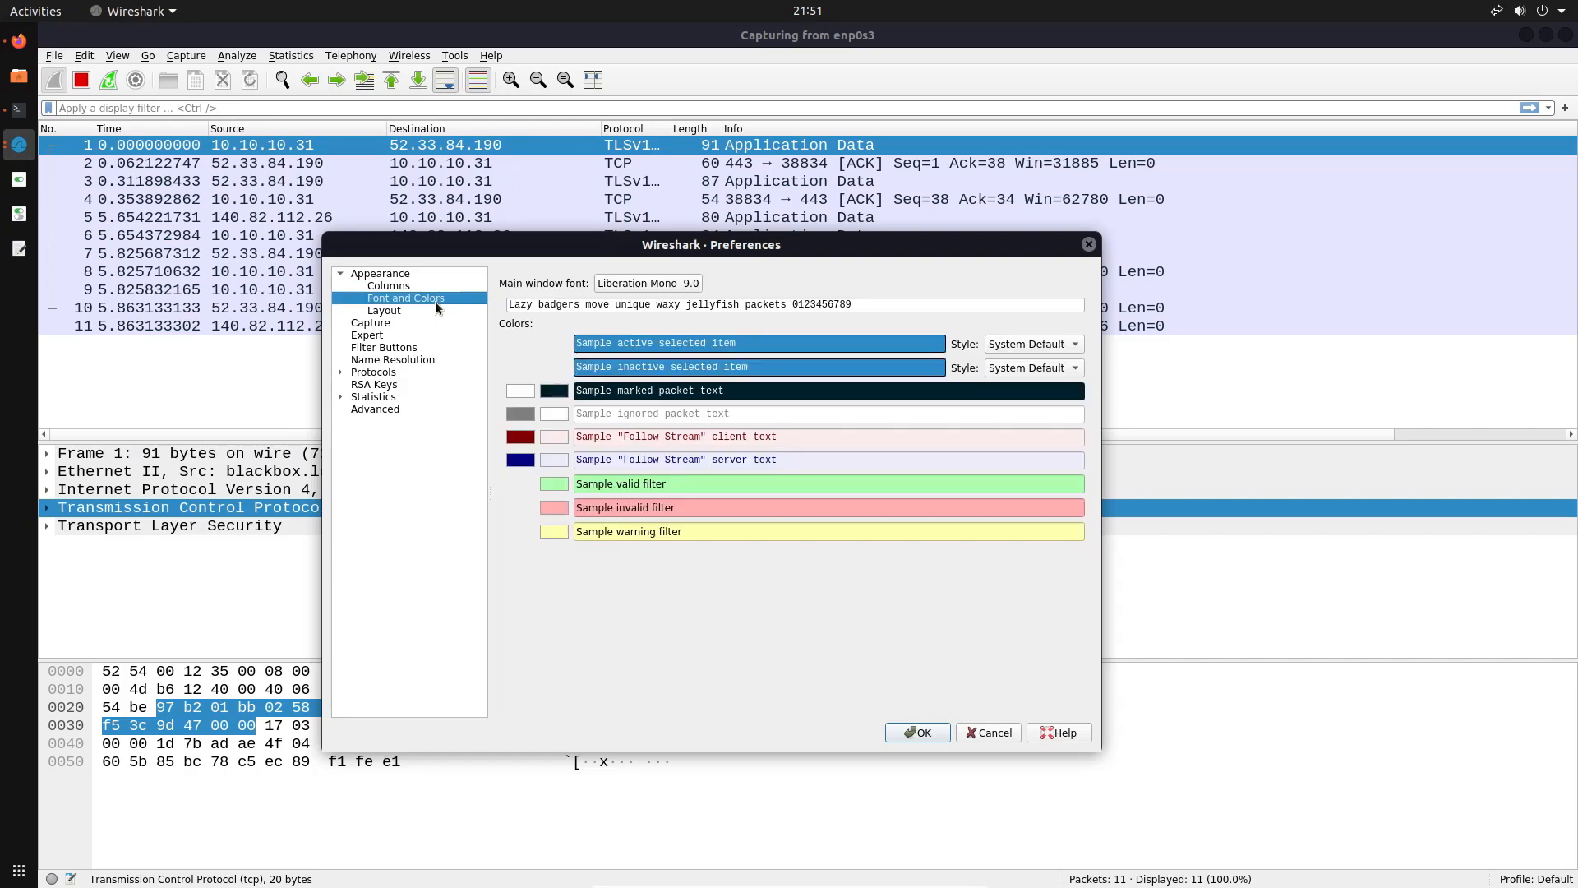
drag(874, 243, 896, 204)
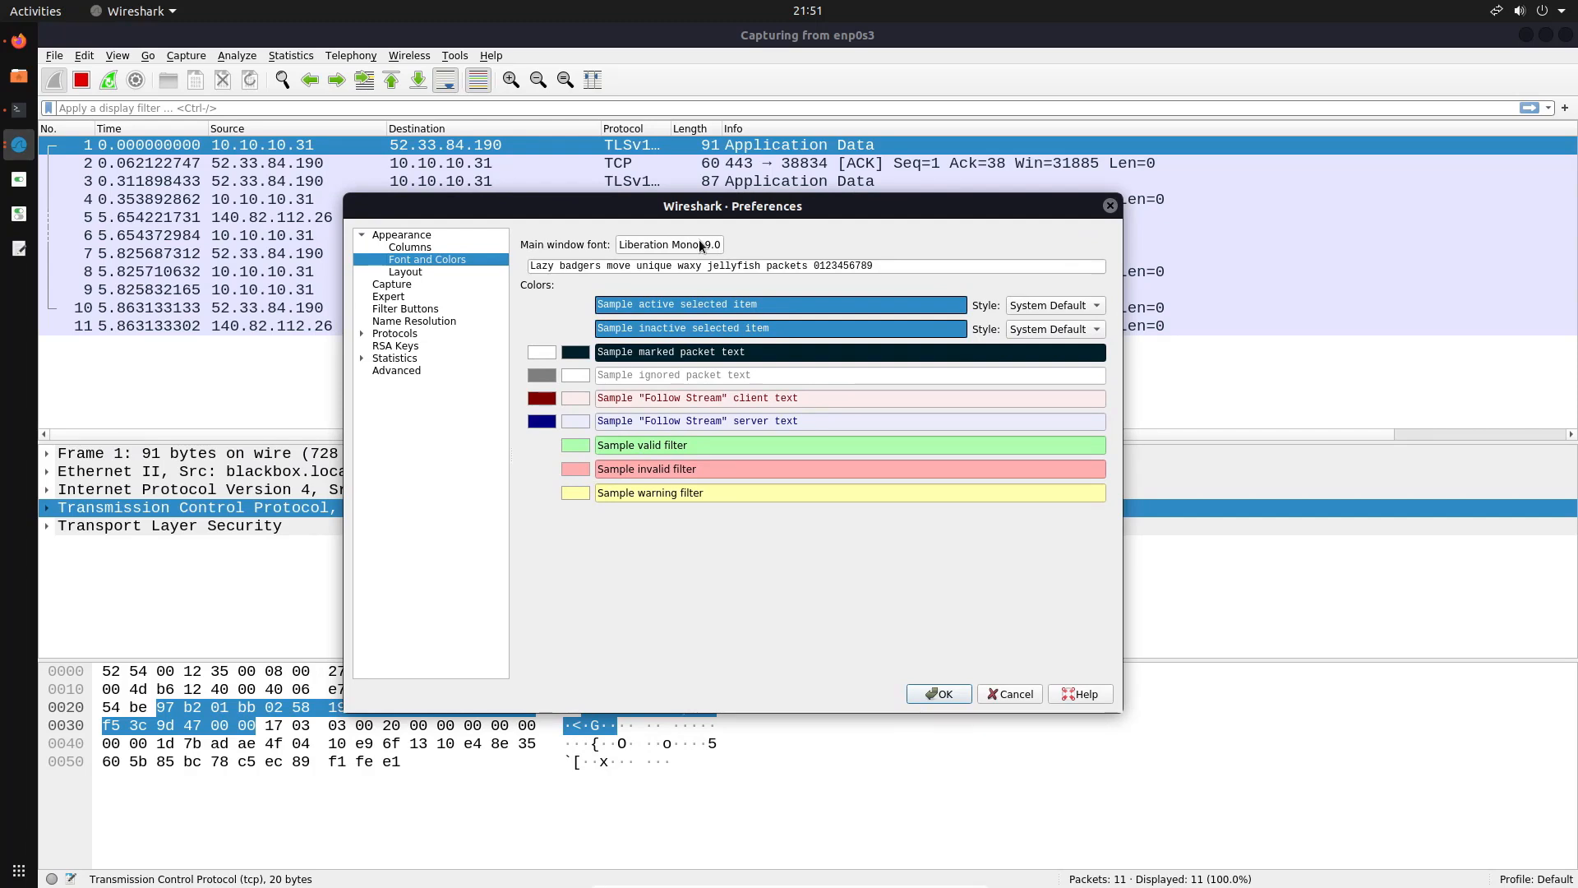
drag(748, 212, 812, 209)
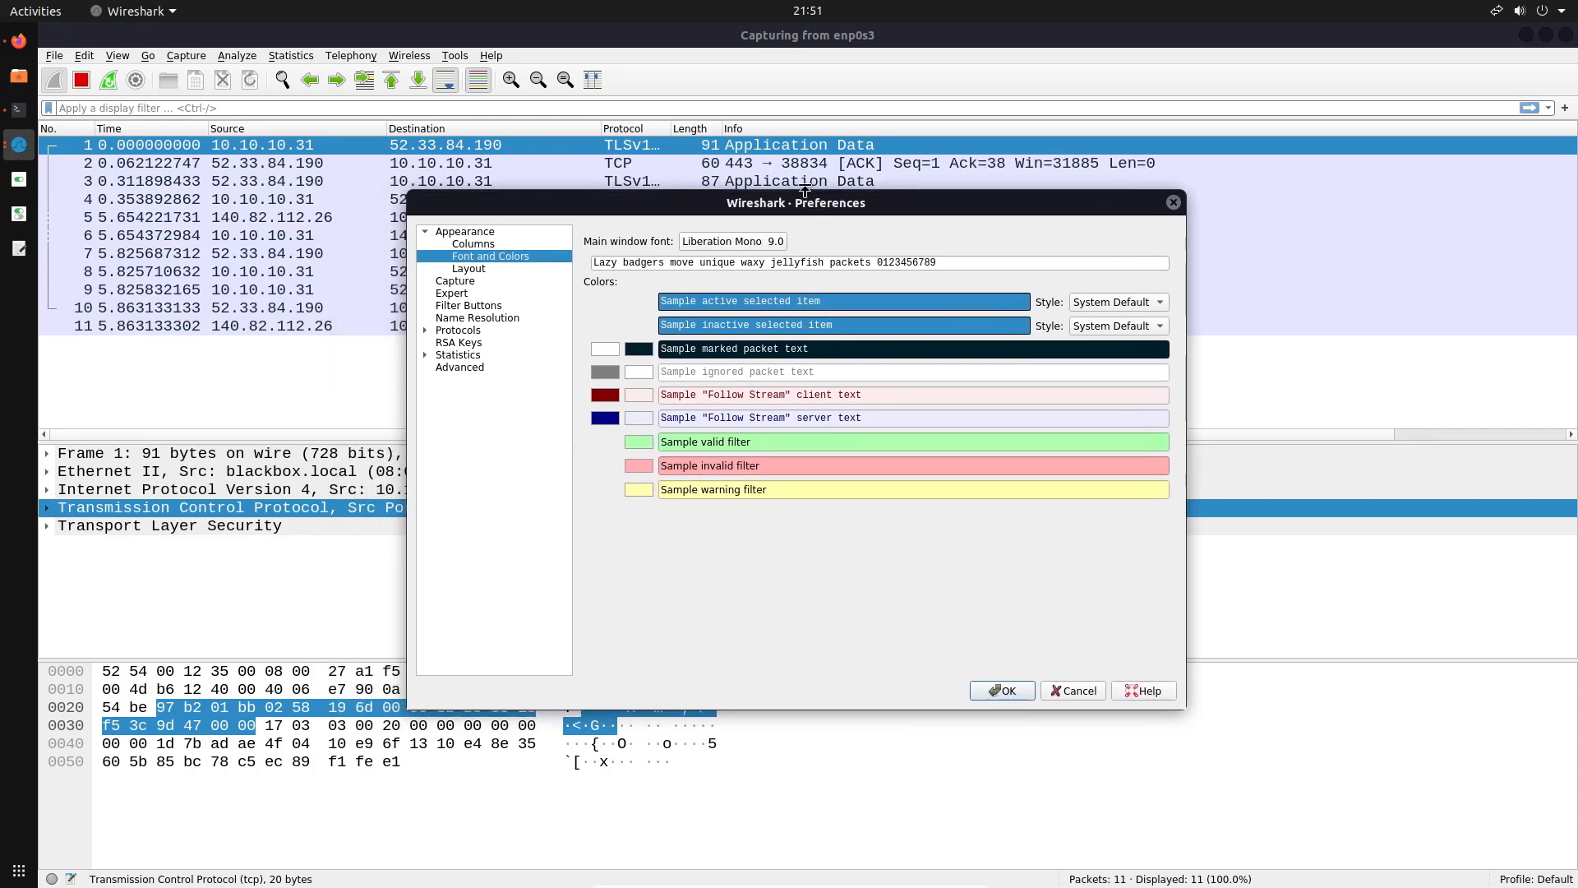
click(735, 241)
click(961, 411)
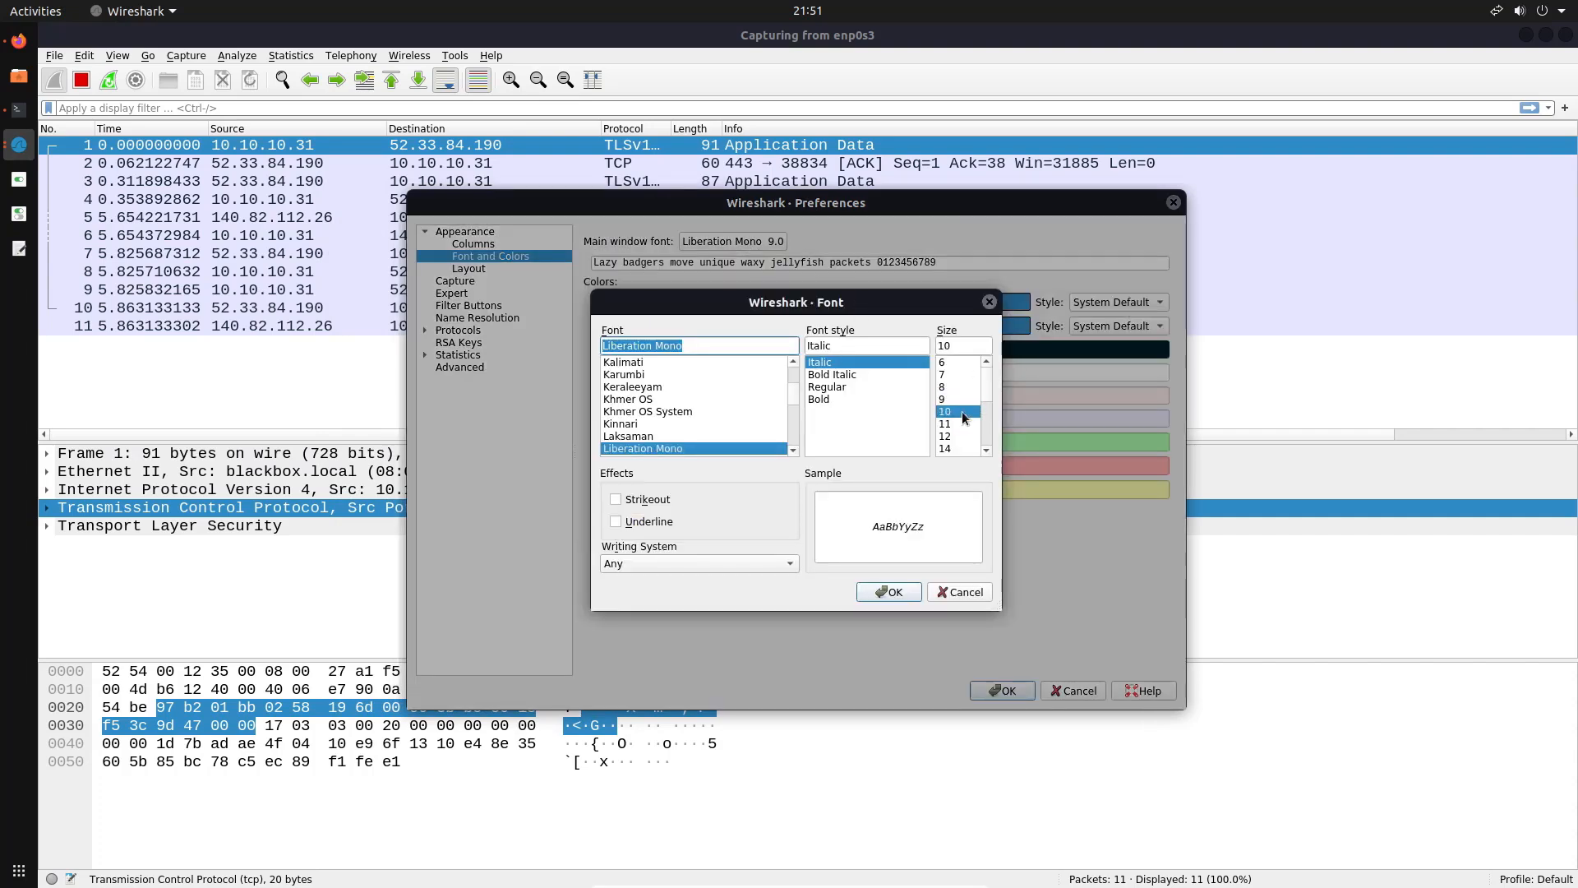
click(958, 423)
click(904, 592)
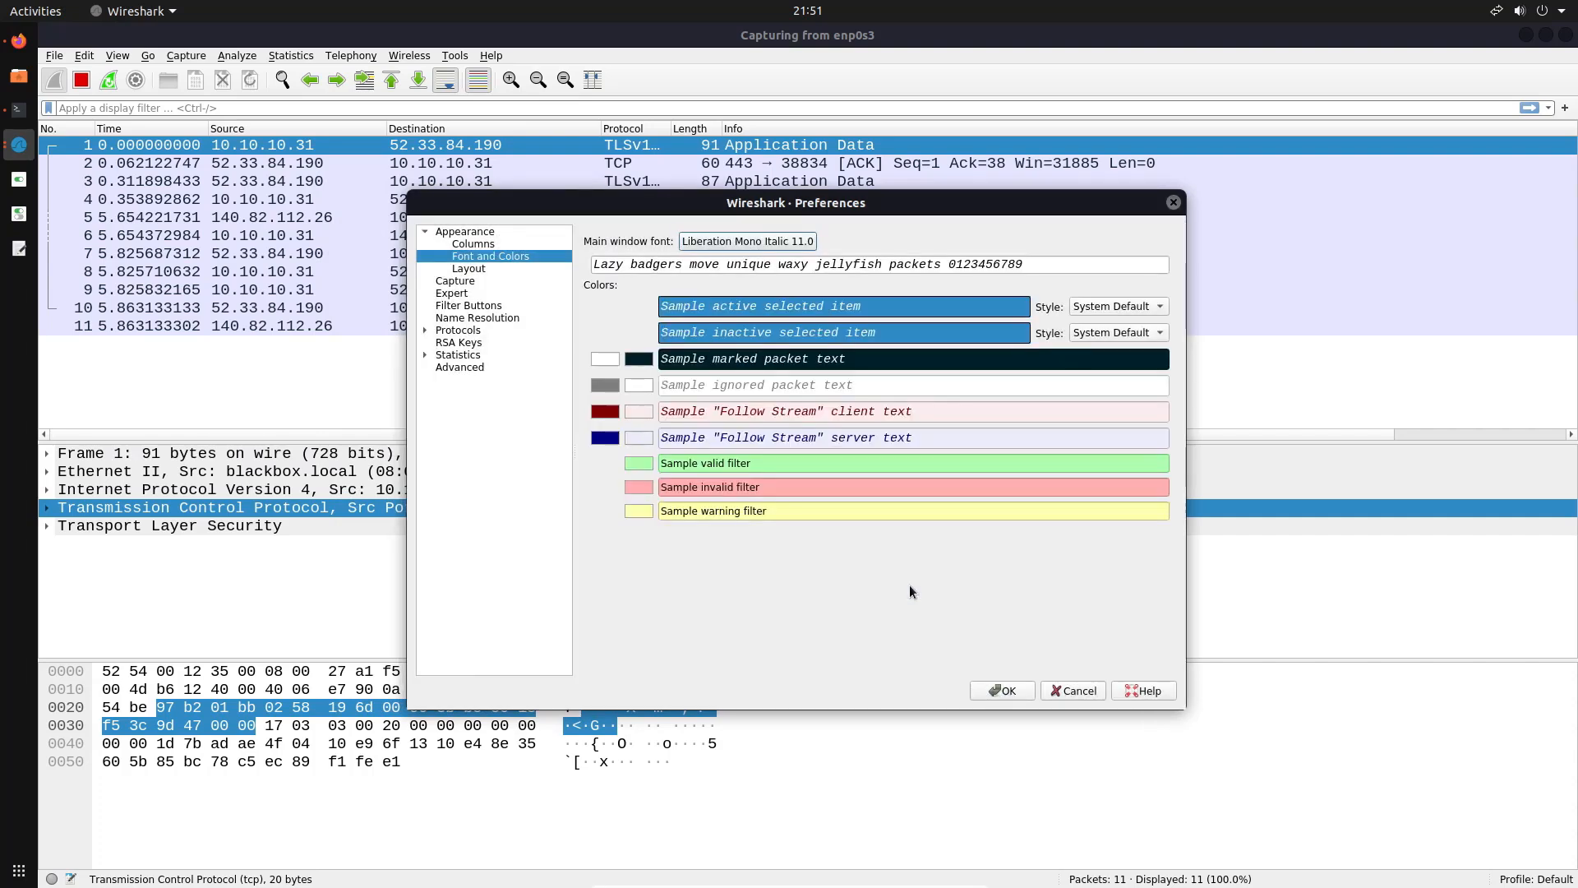
click(1019, 691)
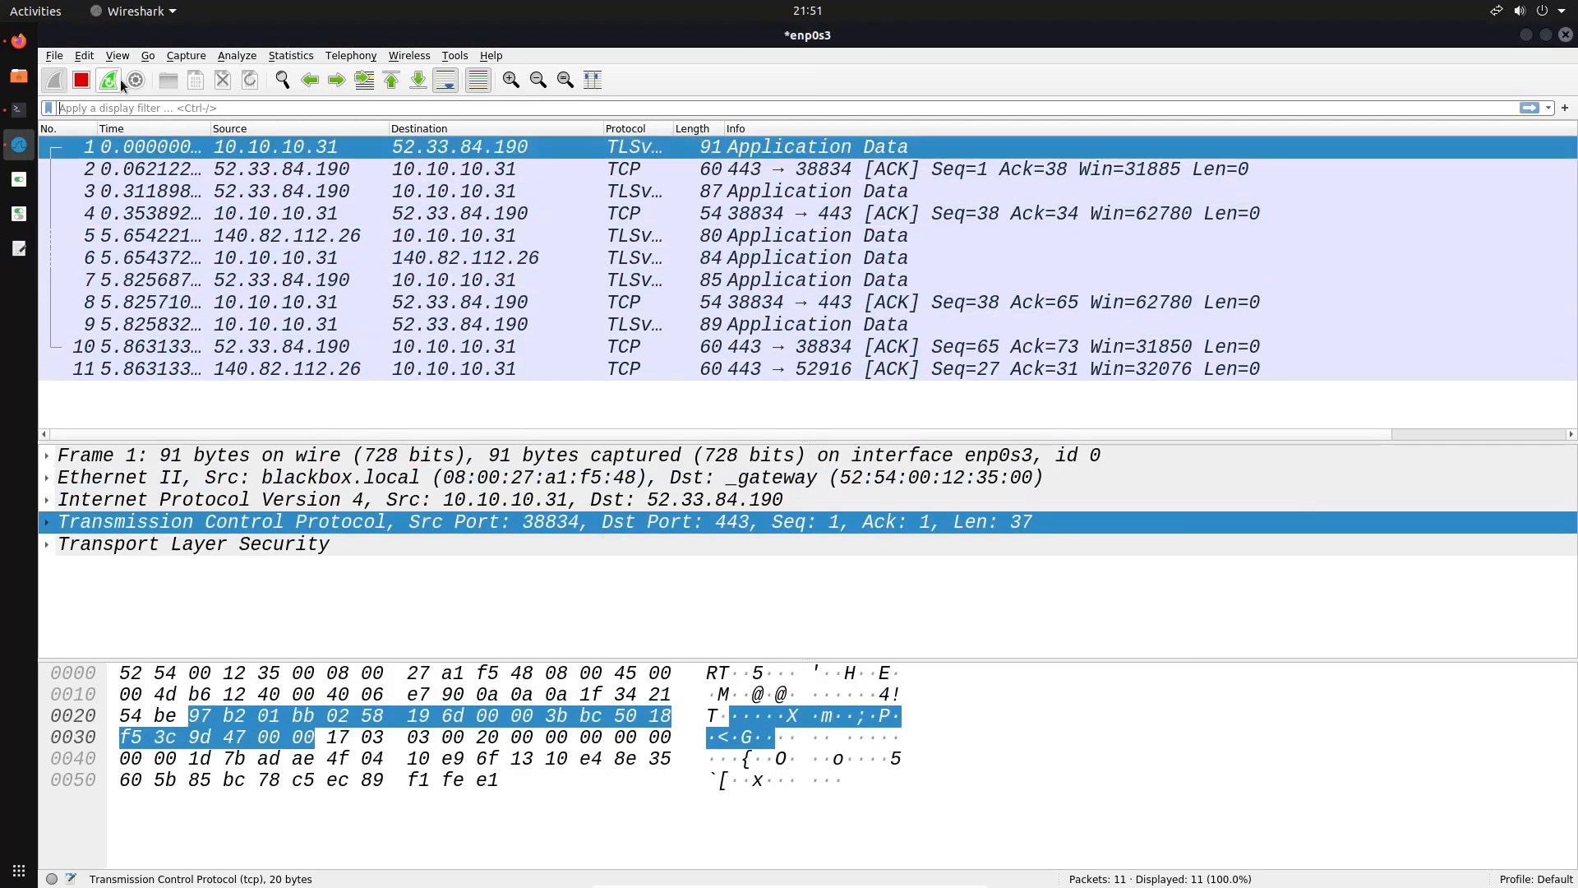
Change the main window font style to Regular in the font and color preferences and apply it.
click(89, 55)
click(132, 461)
click(481, 244)
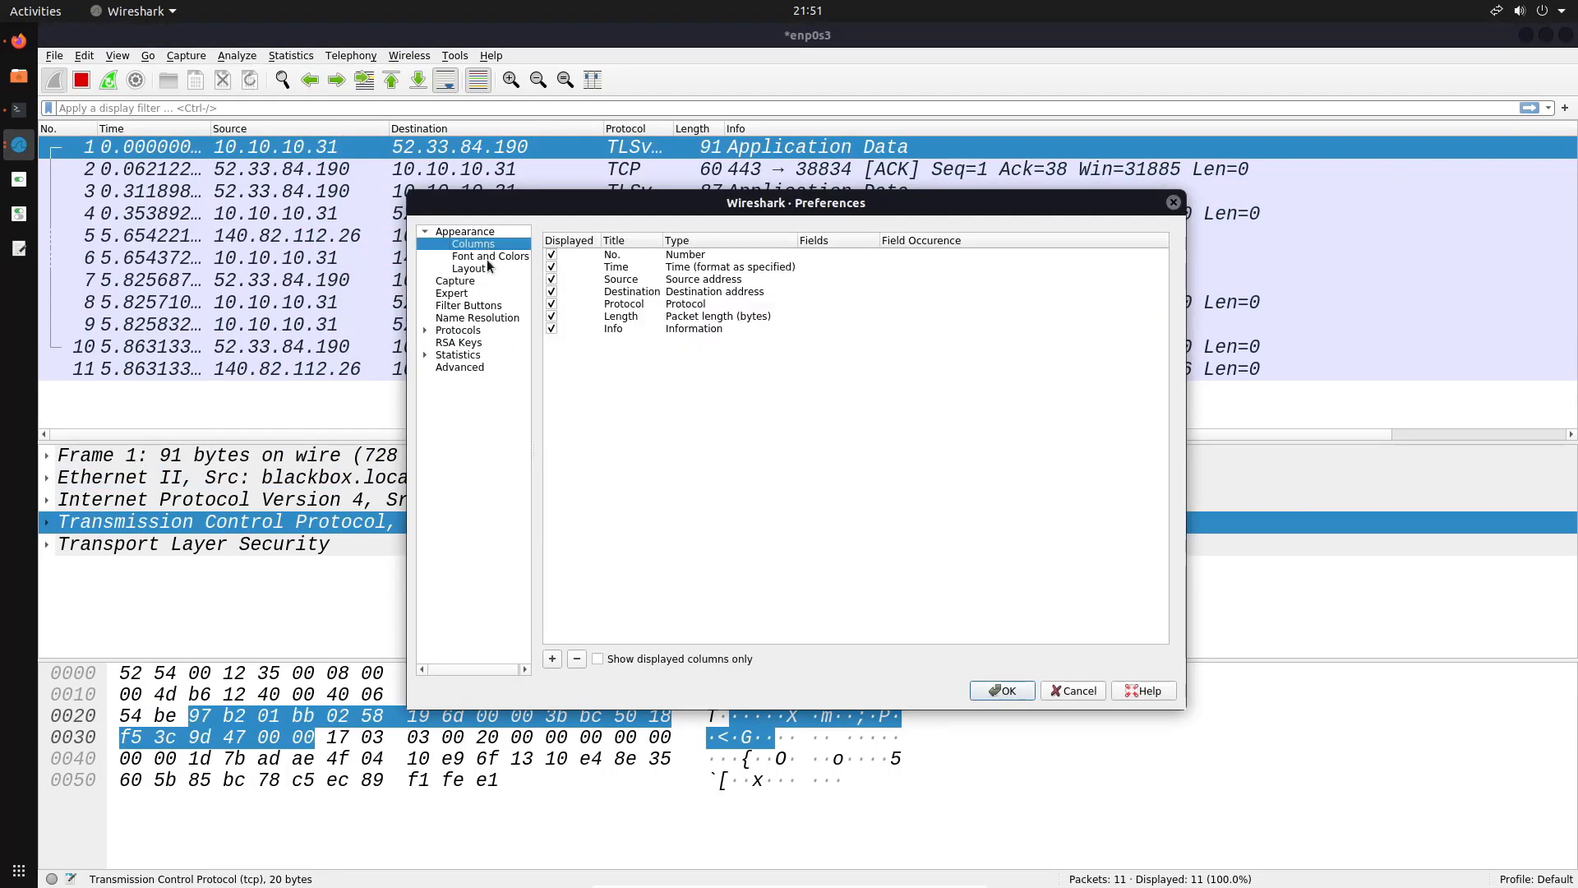
click(487, 257)
click(739, 247)
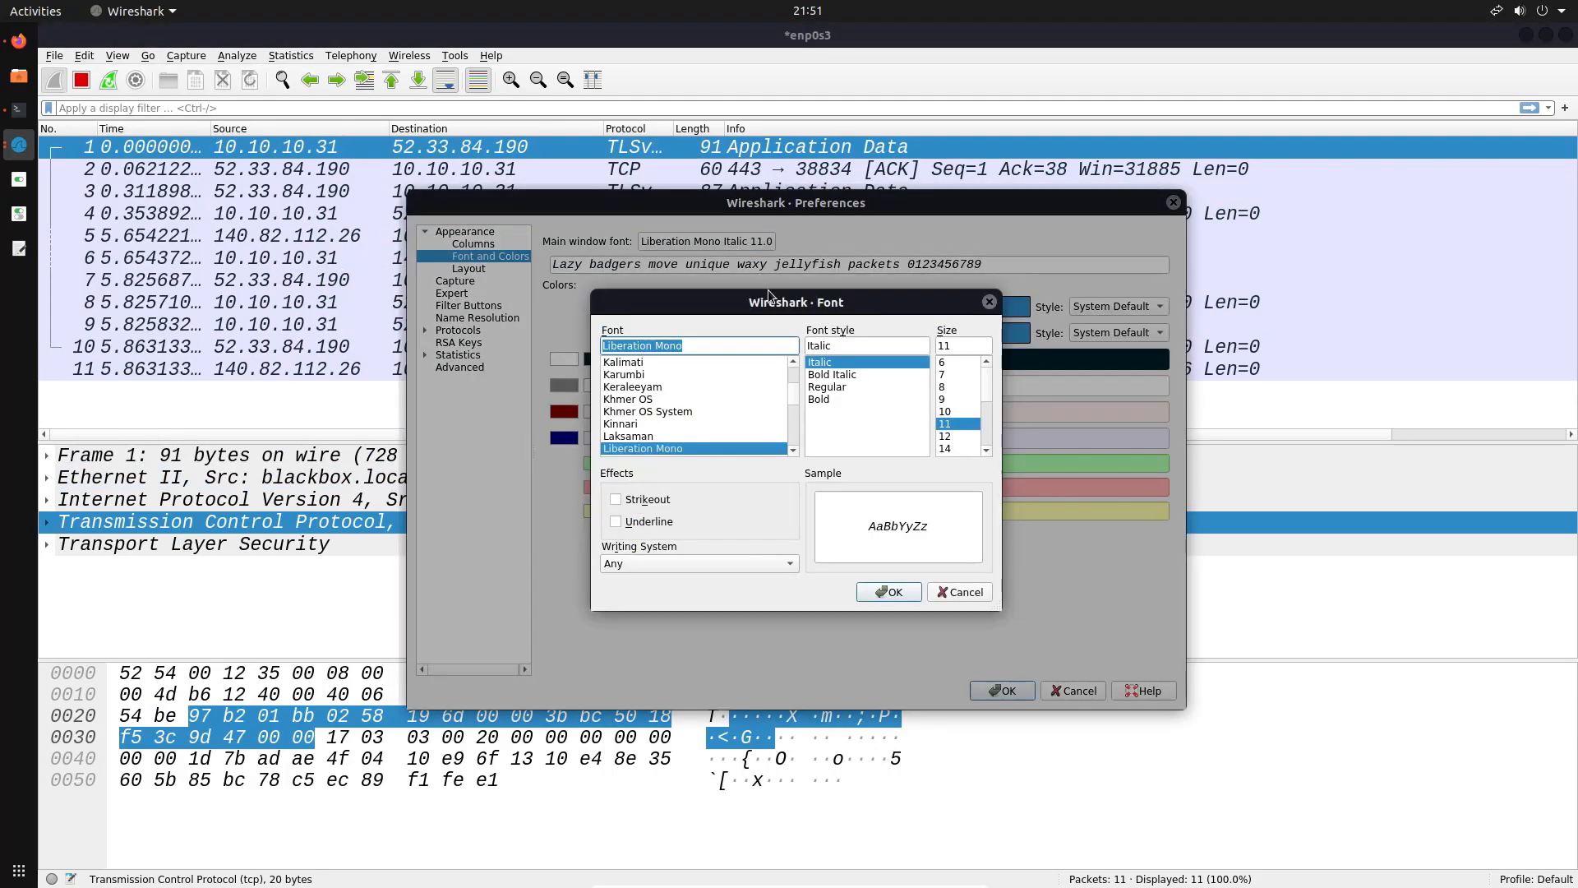
click(836, 387)
click(892, 592)
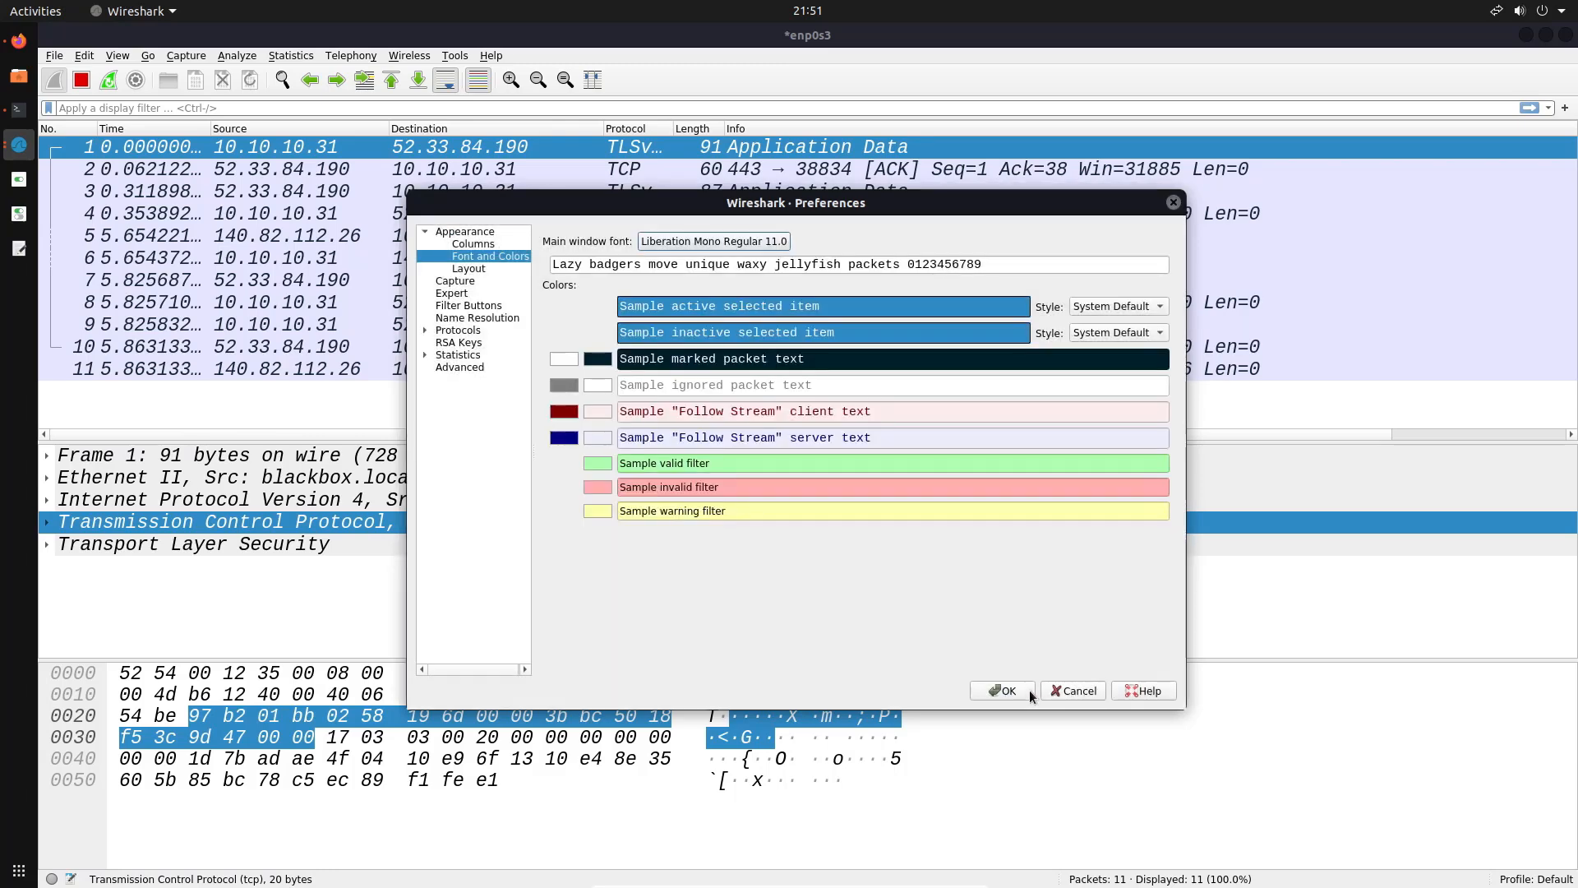
click(998, 691)
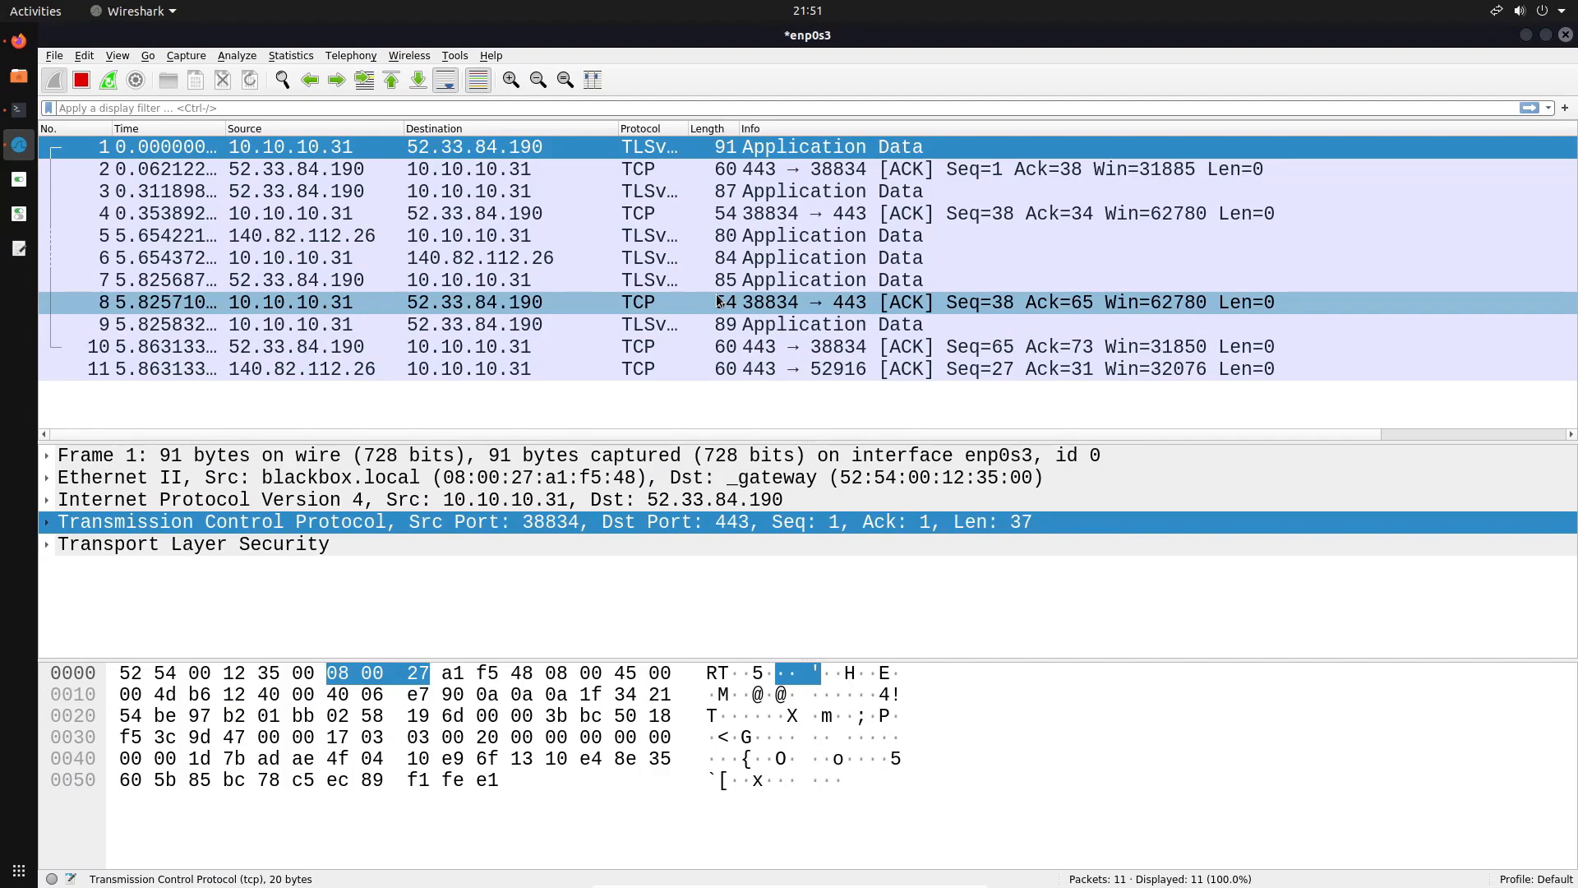
Zoom the main window text in and out to compare sizes, finishing one level above the smallest size tried.
click(538, 78)
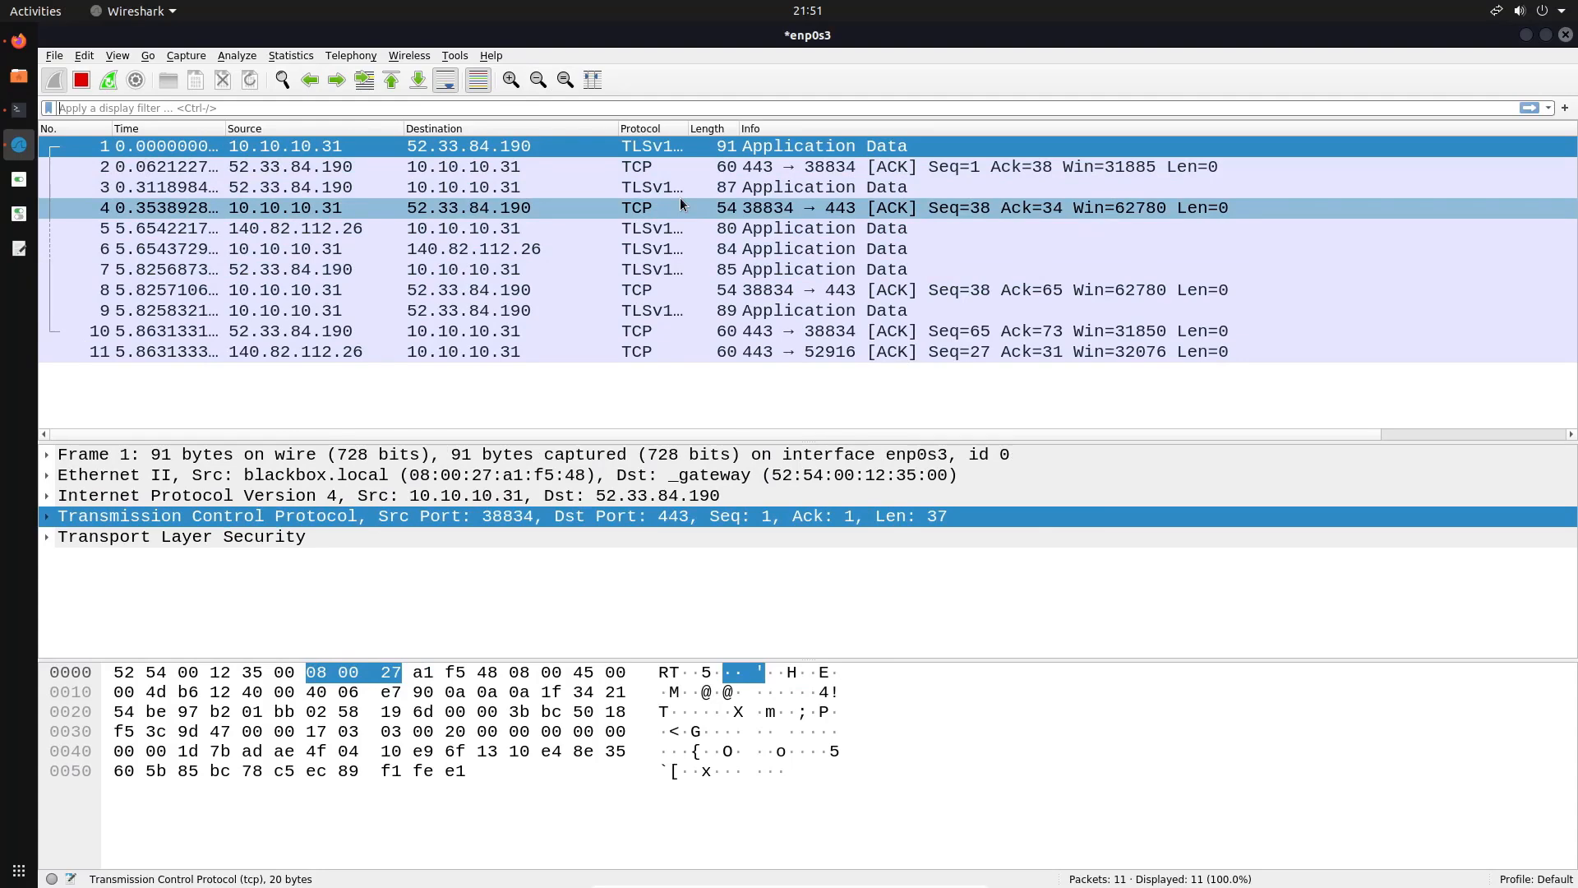
key(ctrl+plus)
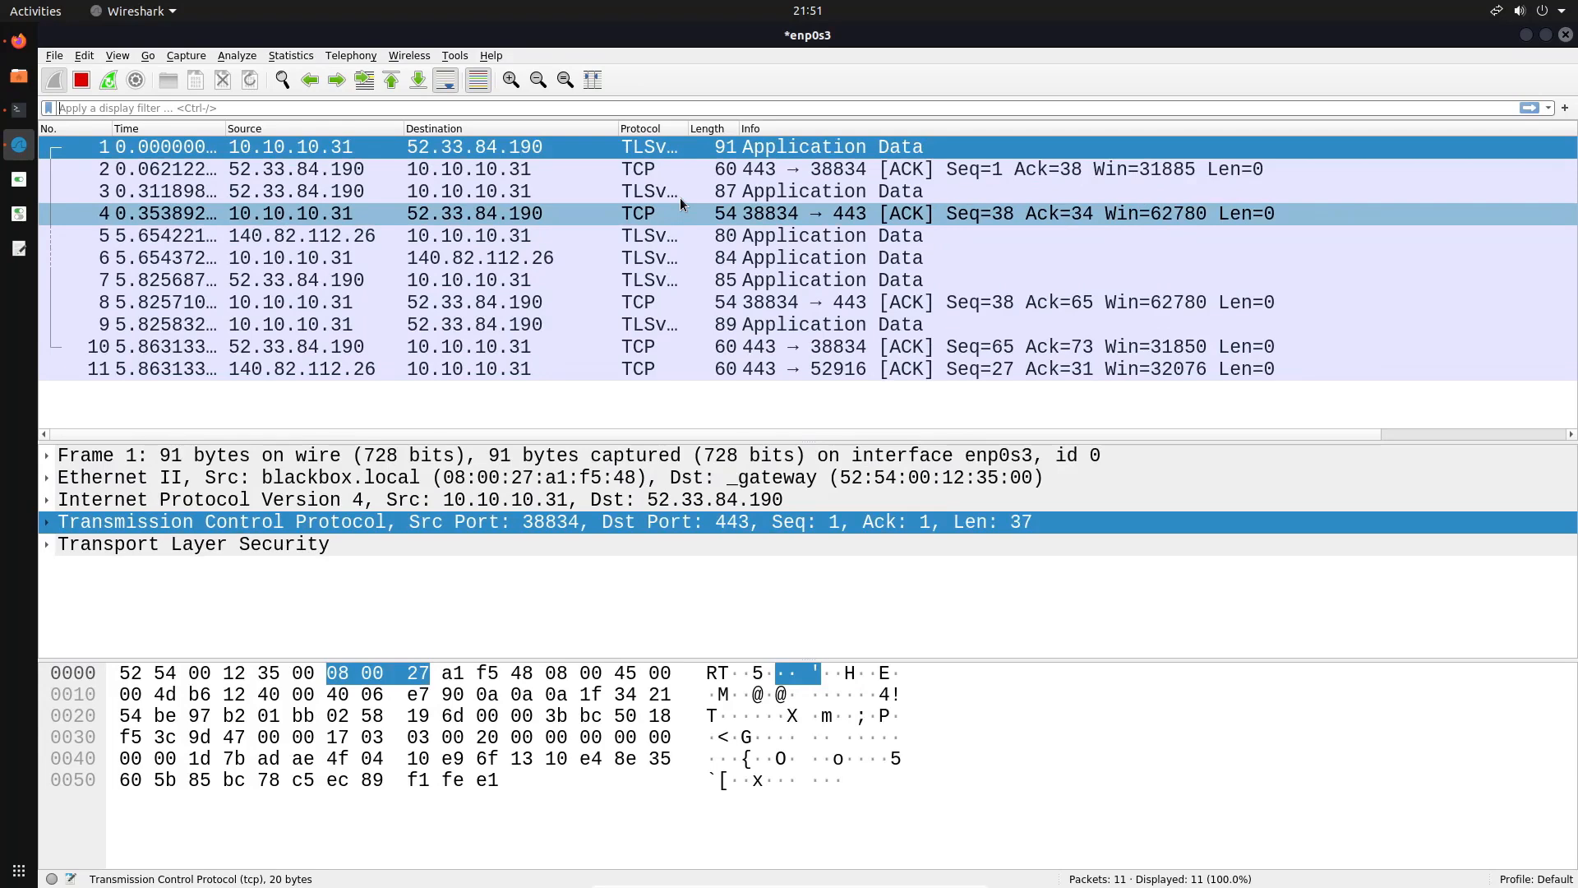
key(ctrl+plus)
key(ctrl+plus)
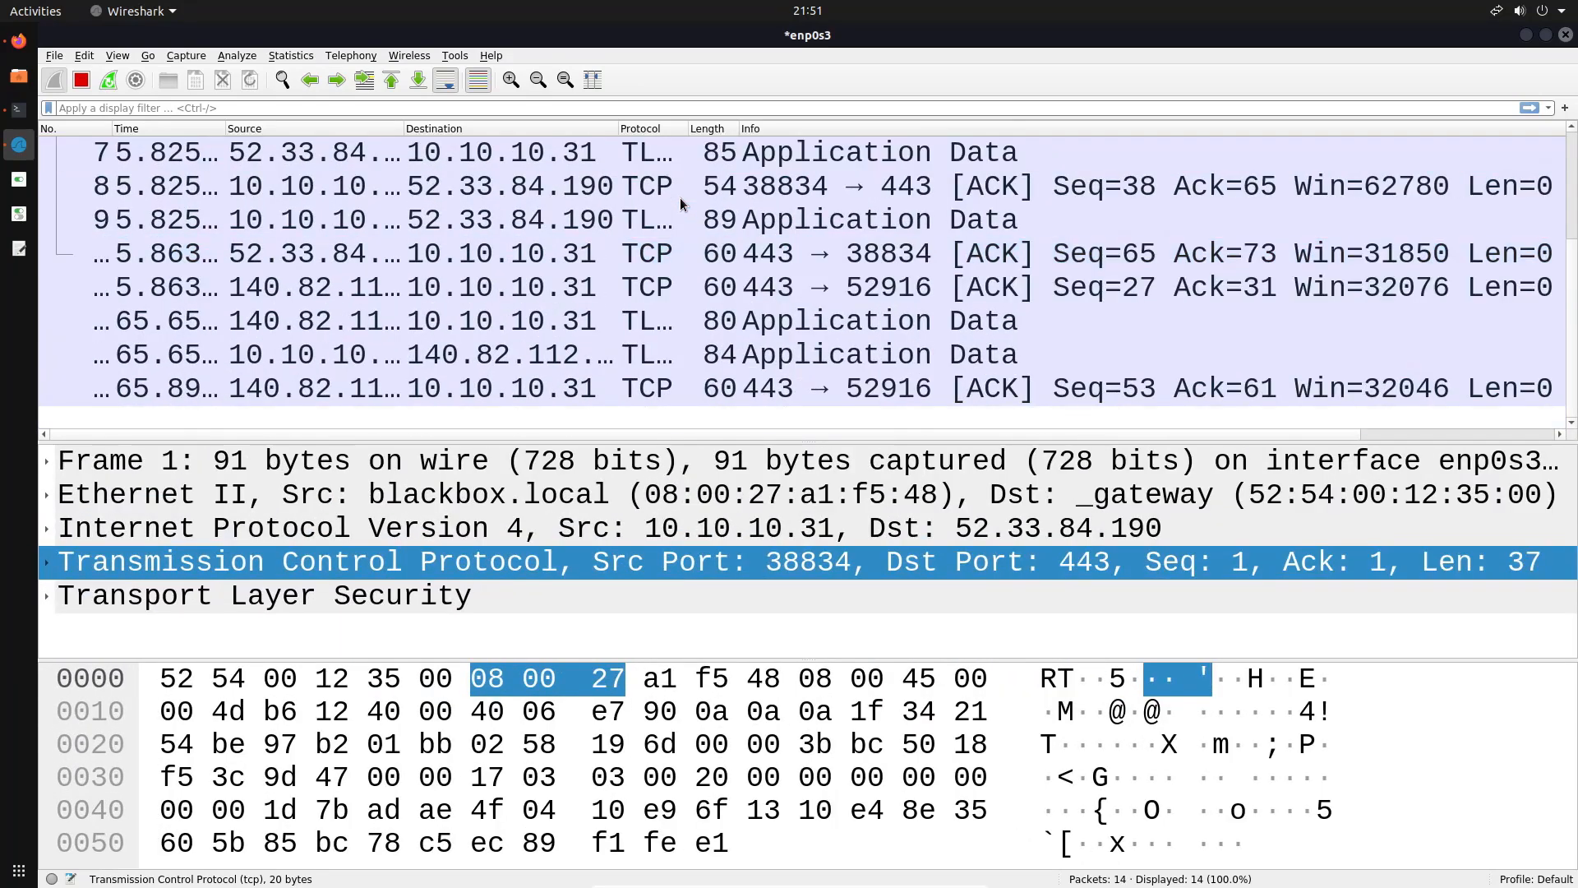
key(ctrl+minus)
key(ctrl+minus)
key(ctrl+minus)
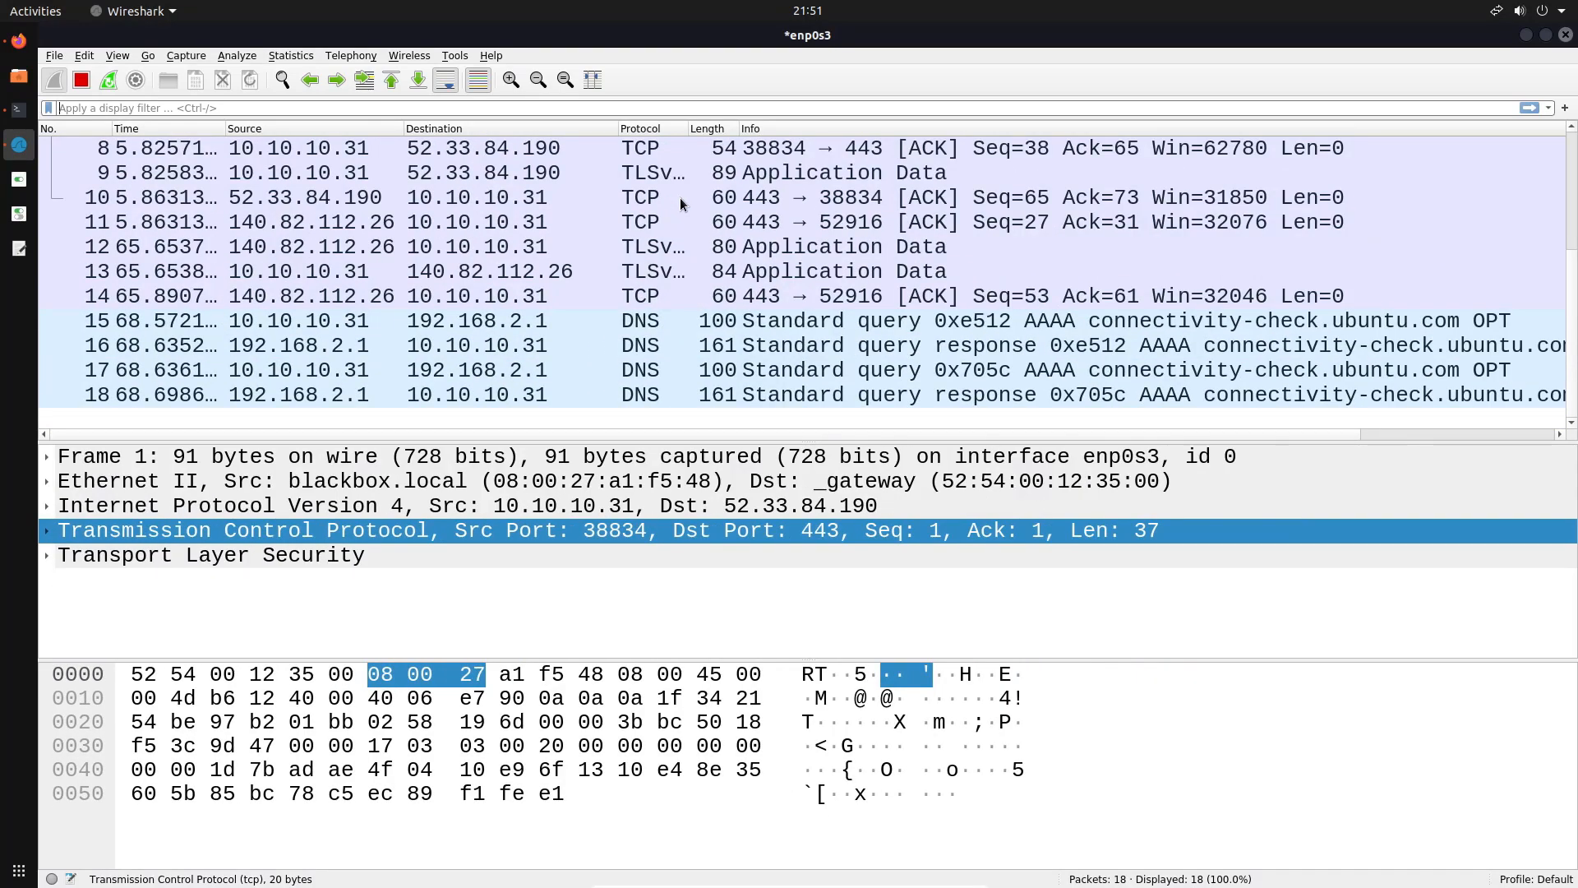
key(ctrl+minus)
key(ctrl+minus)
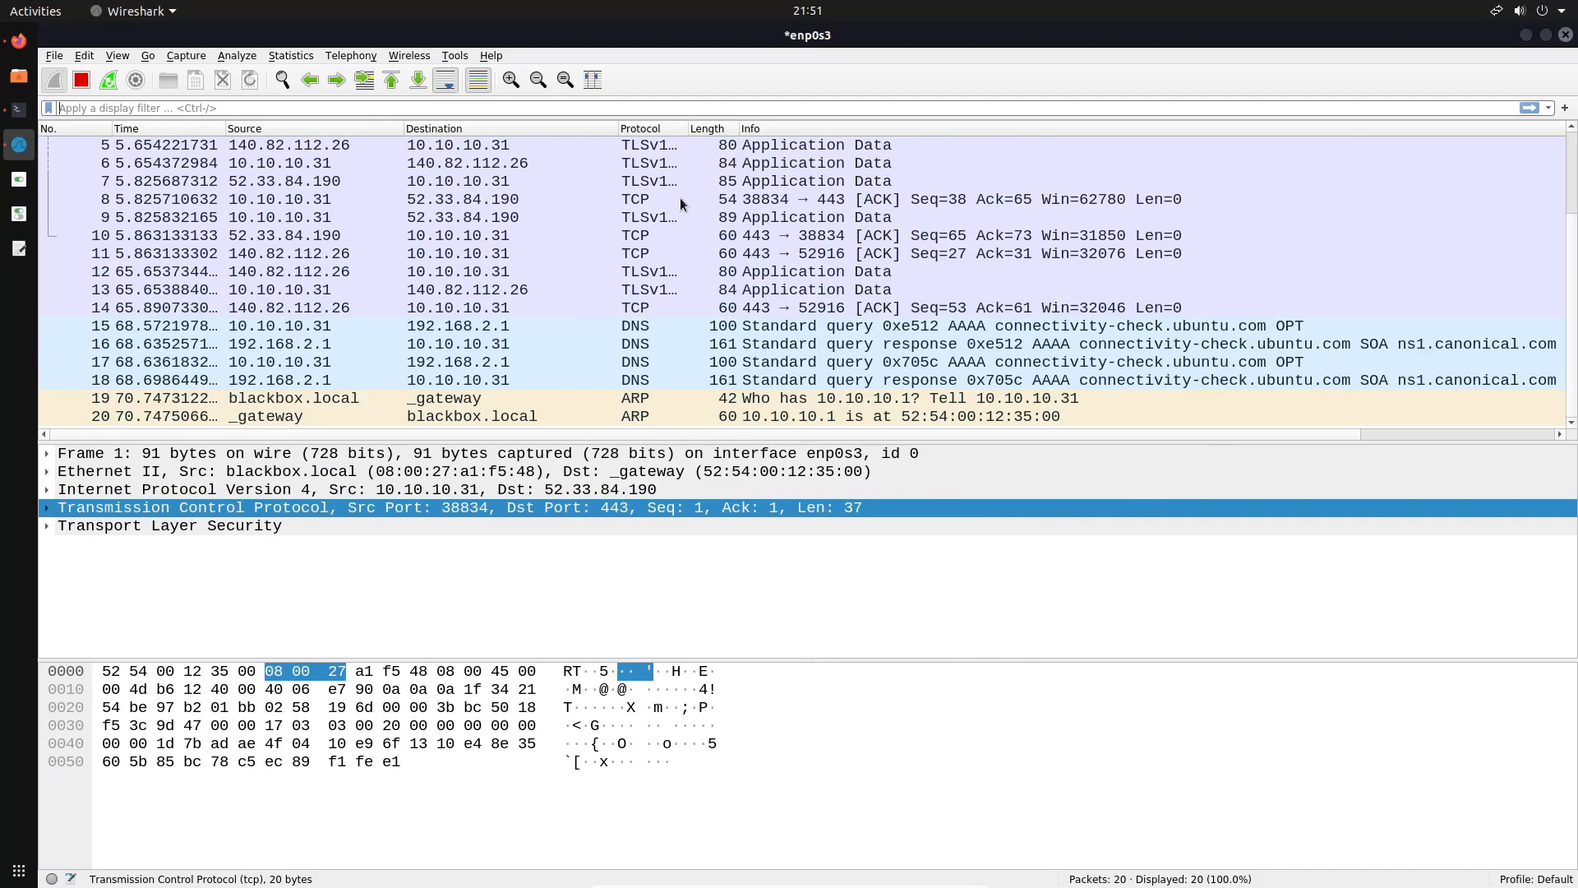
key(ctrl+plus)
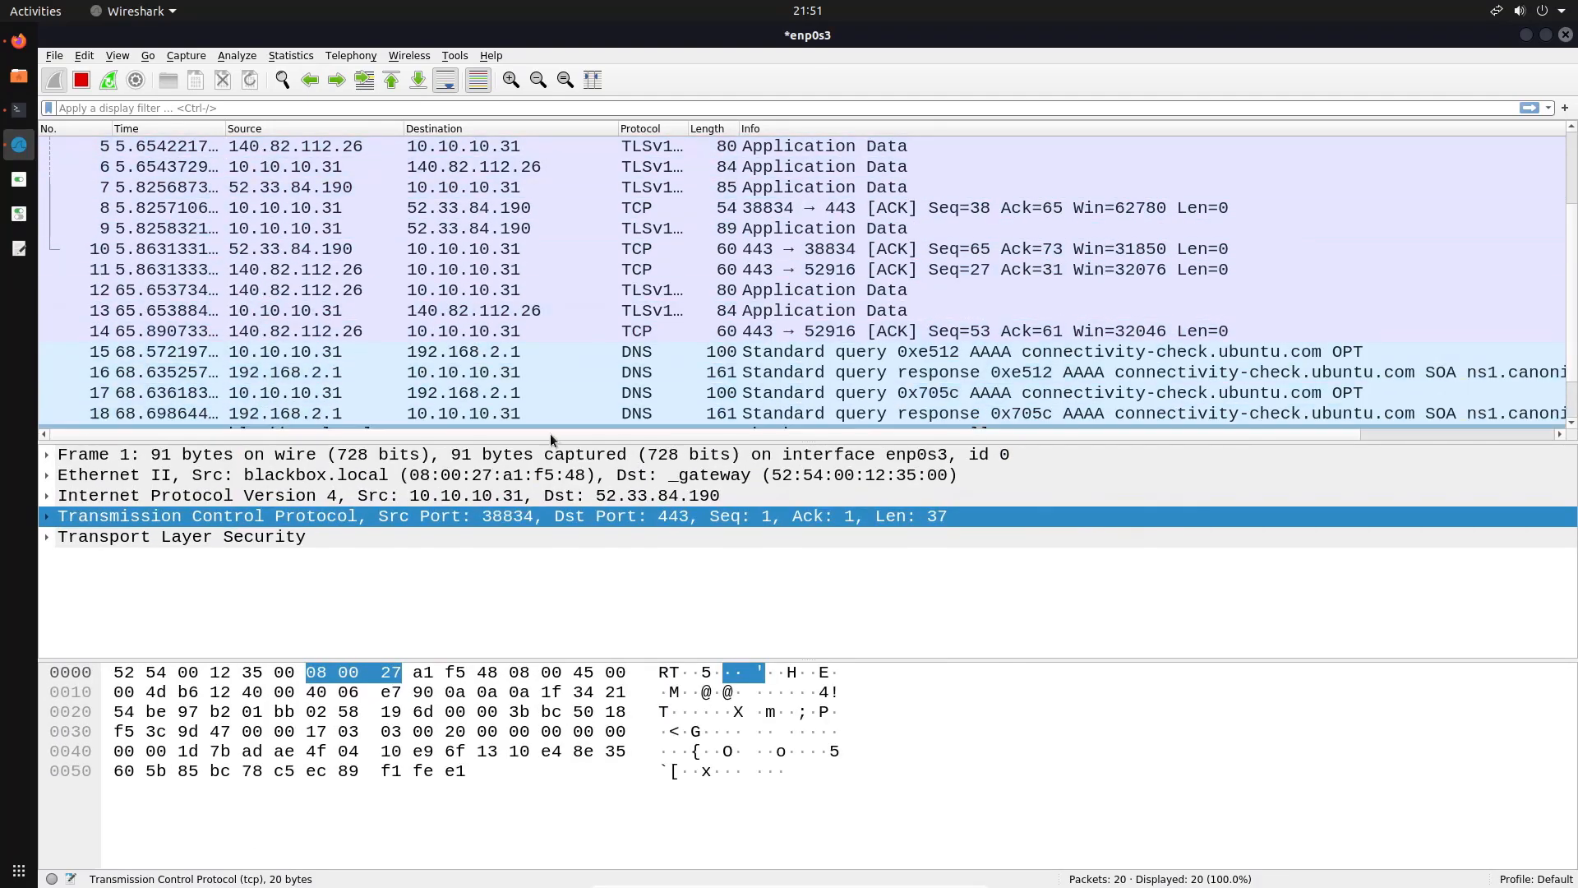
Stop the live capture and open the layout page of the preferences, moving the dialog slightly.
click(83, 83)
click(84, 55)
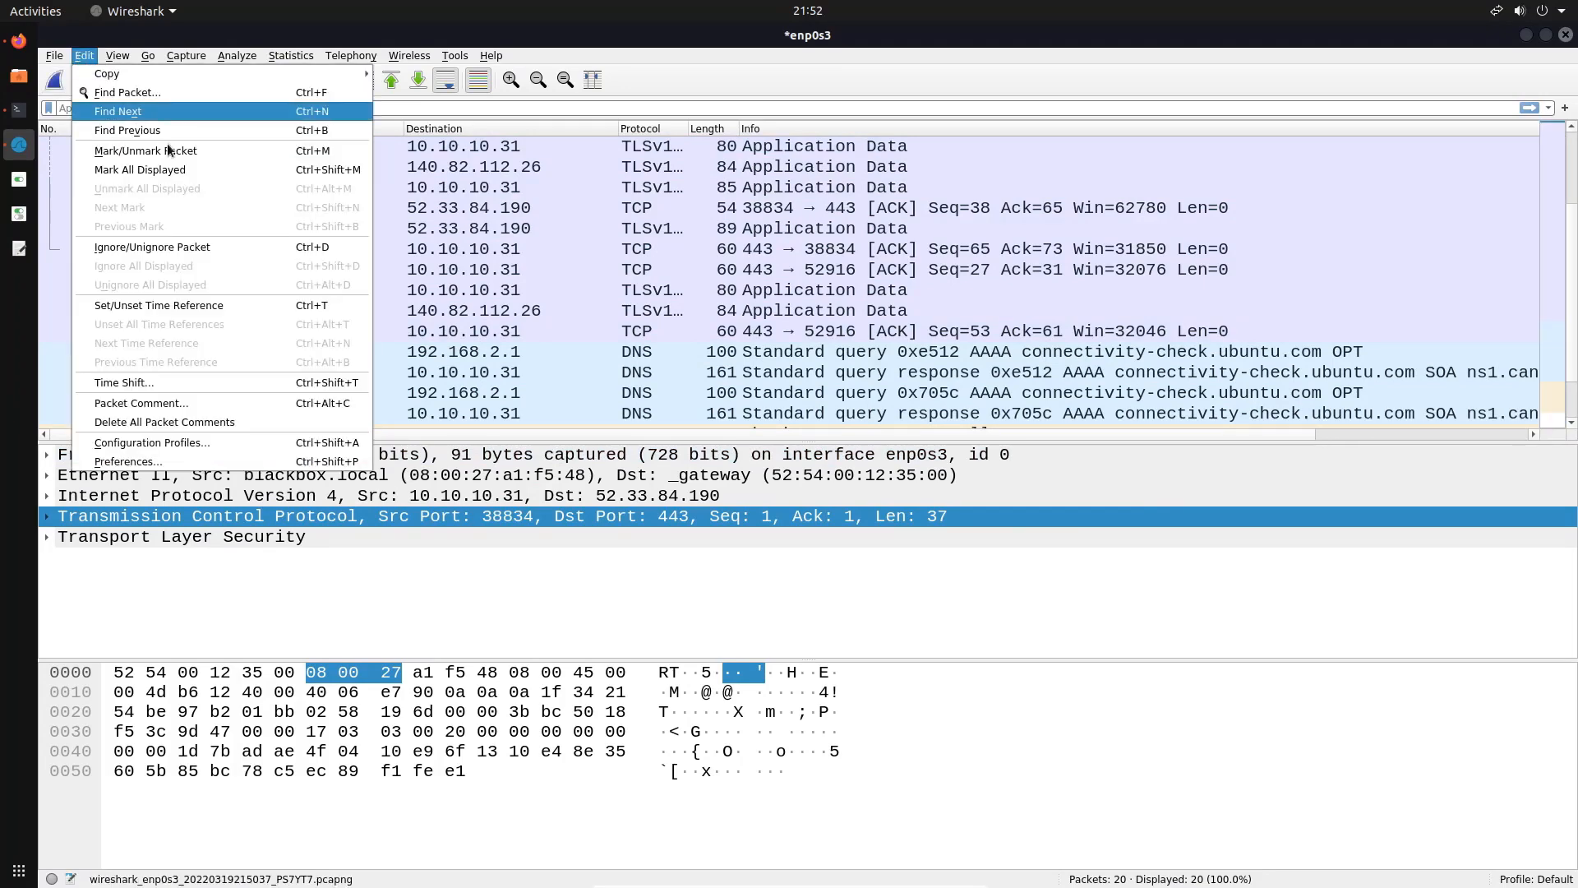
click(151, 460)
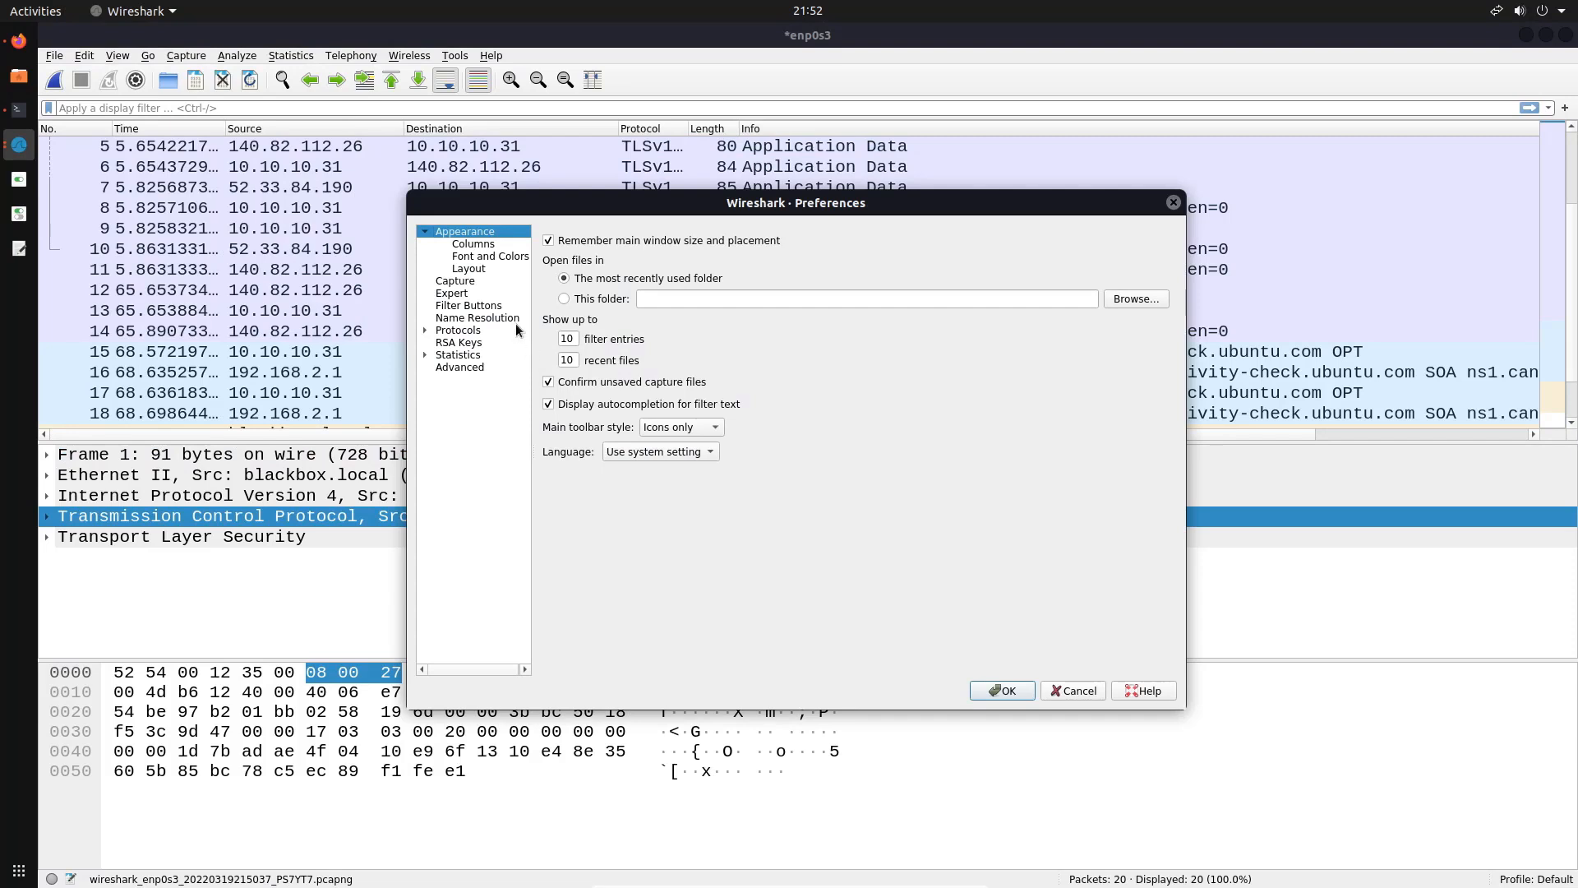
click(484, 268)
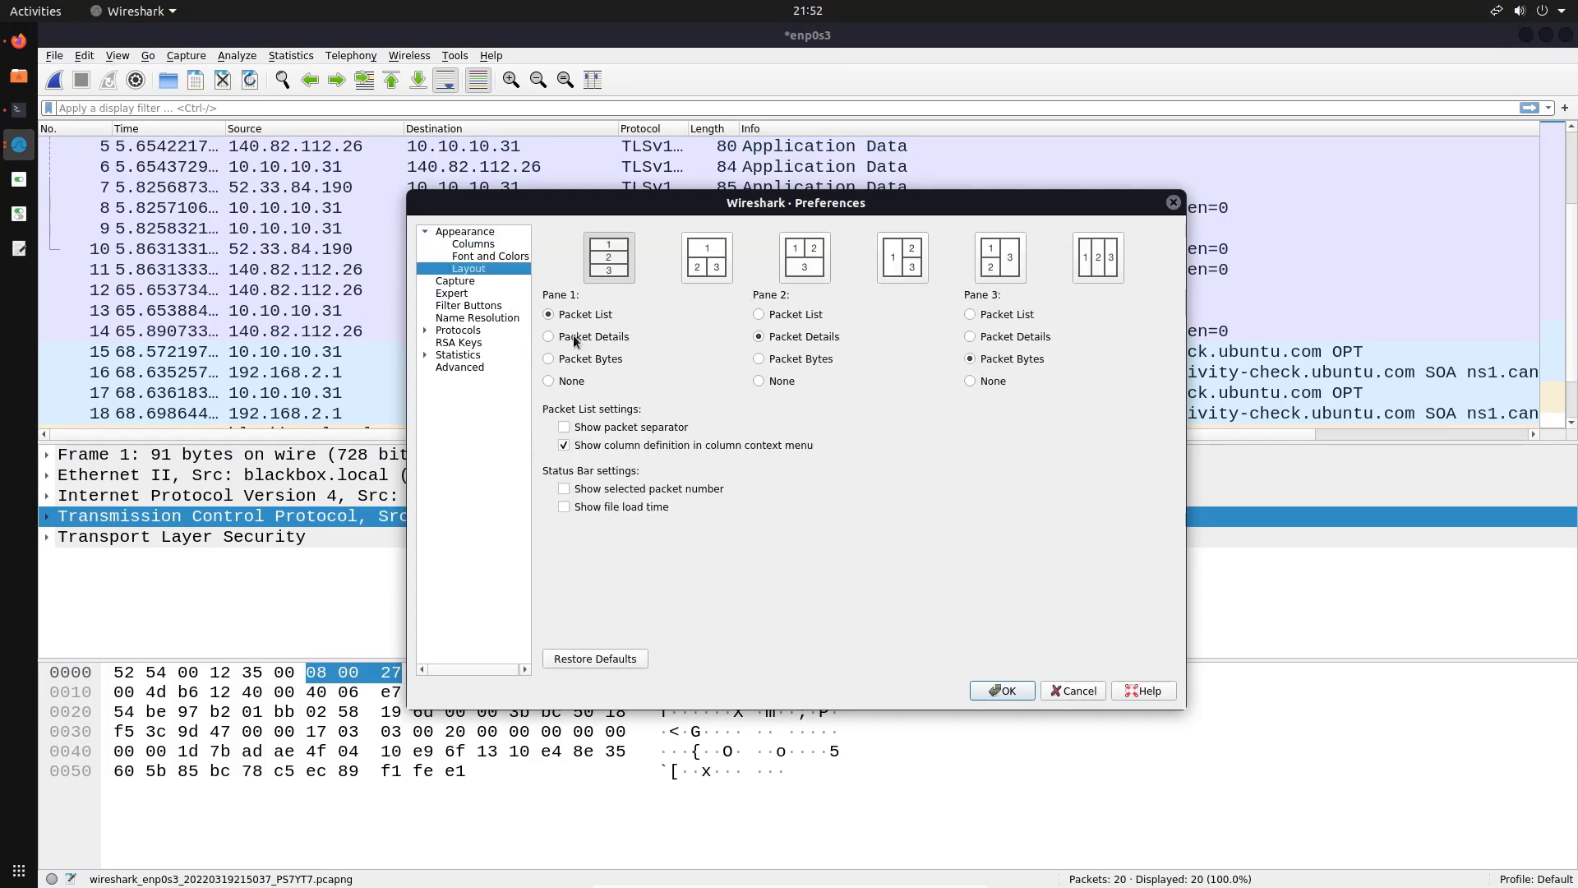
drag(841, 212, 822, 180)
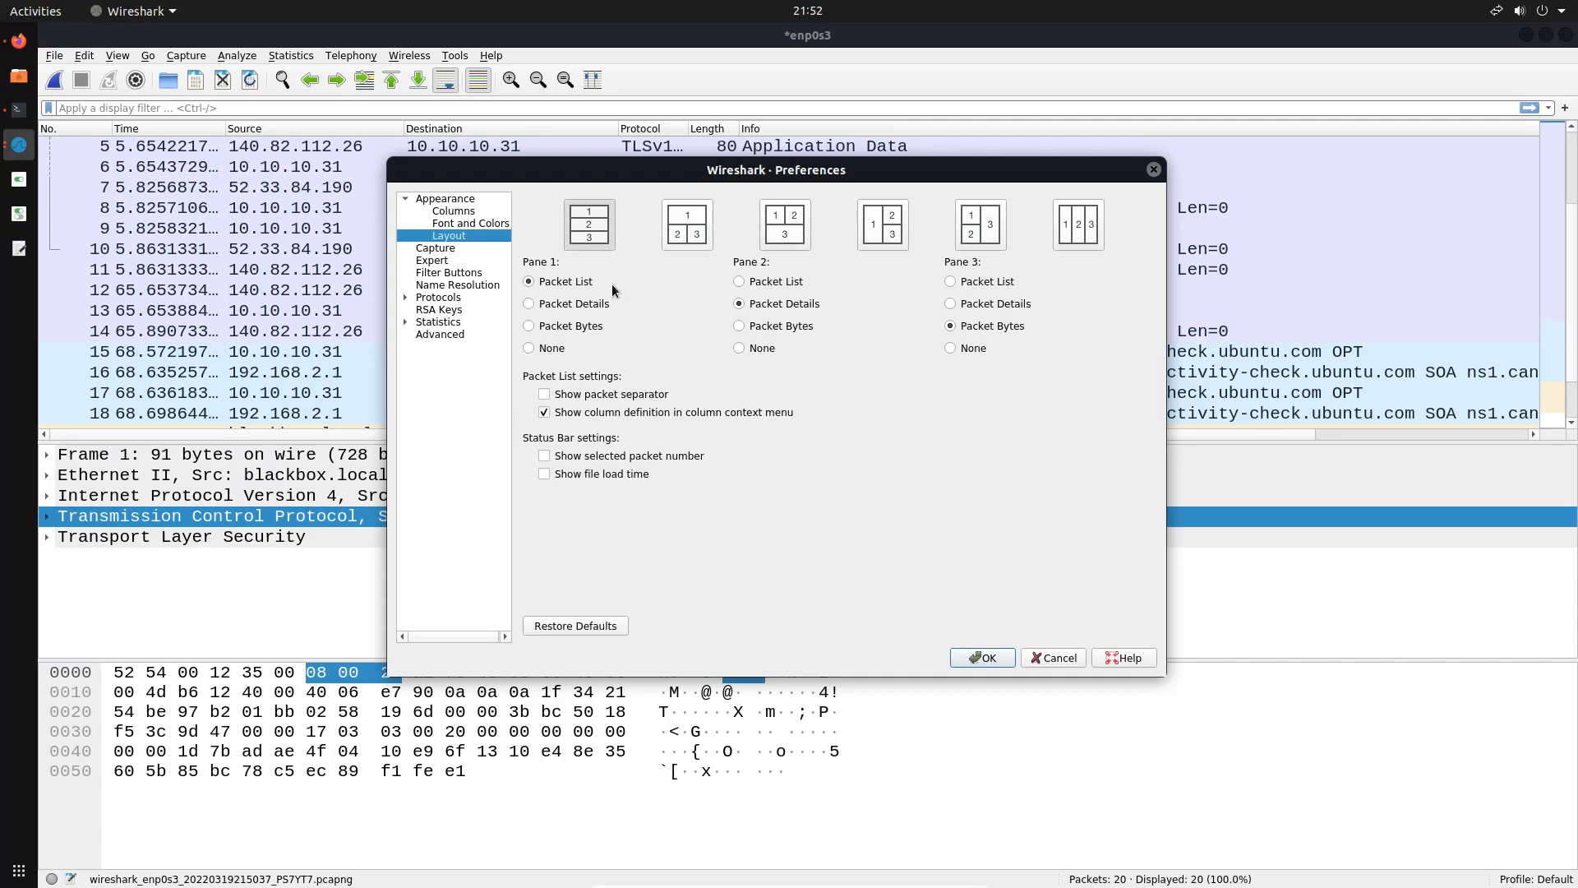
Restore the default layout, choose the arrangement with pane 1 above side-by-side panes 2 and 3, and apply it.
click(582, 283)
click(578, 626)
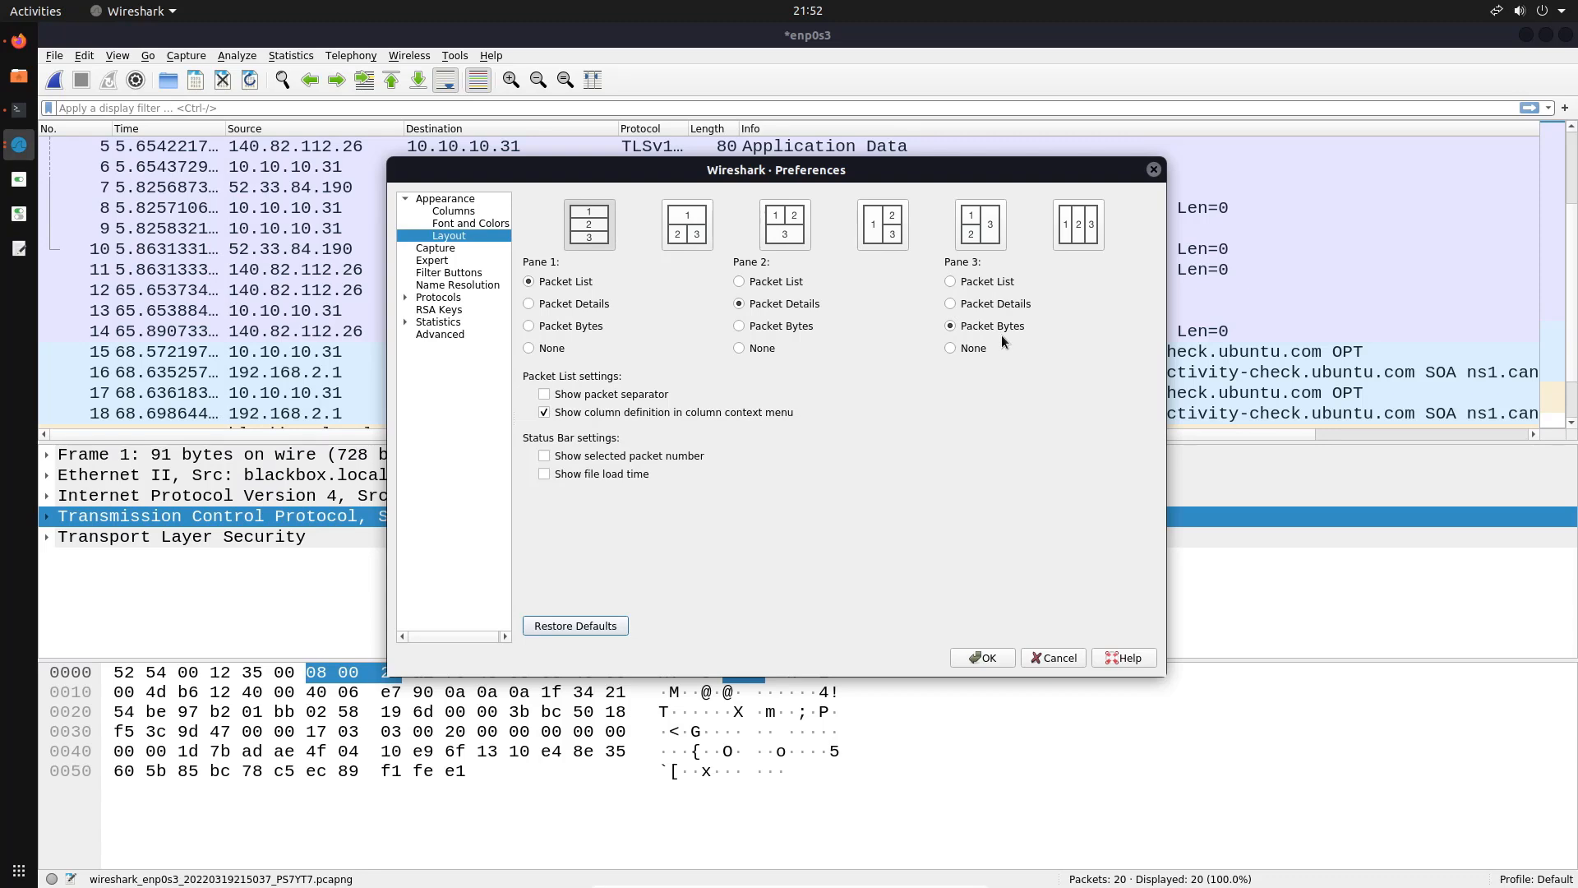
click(702, 220)
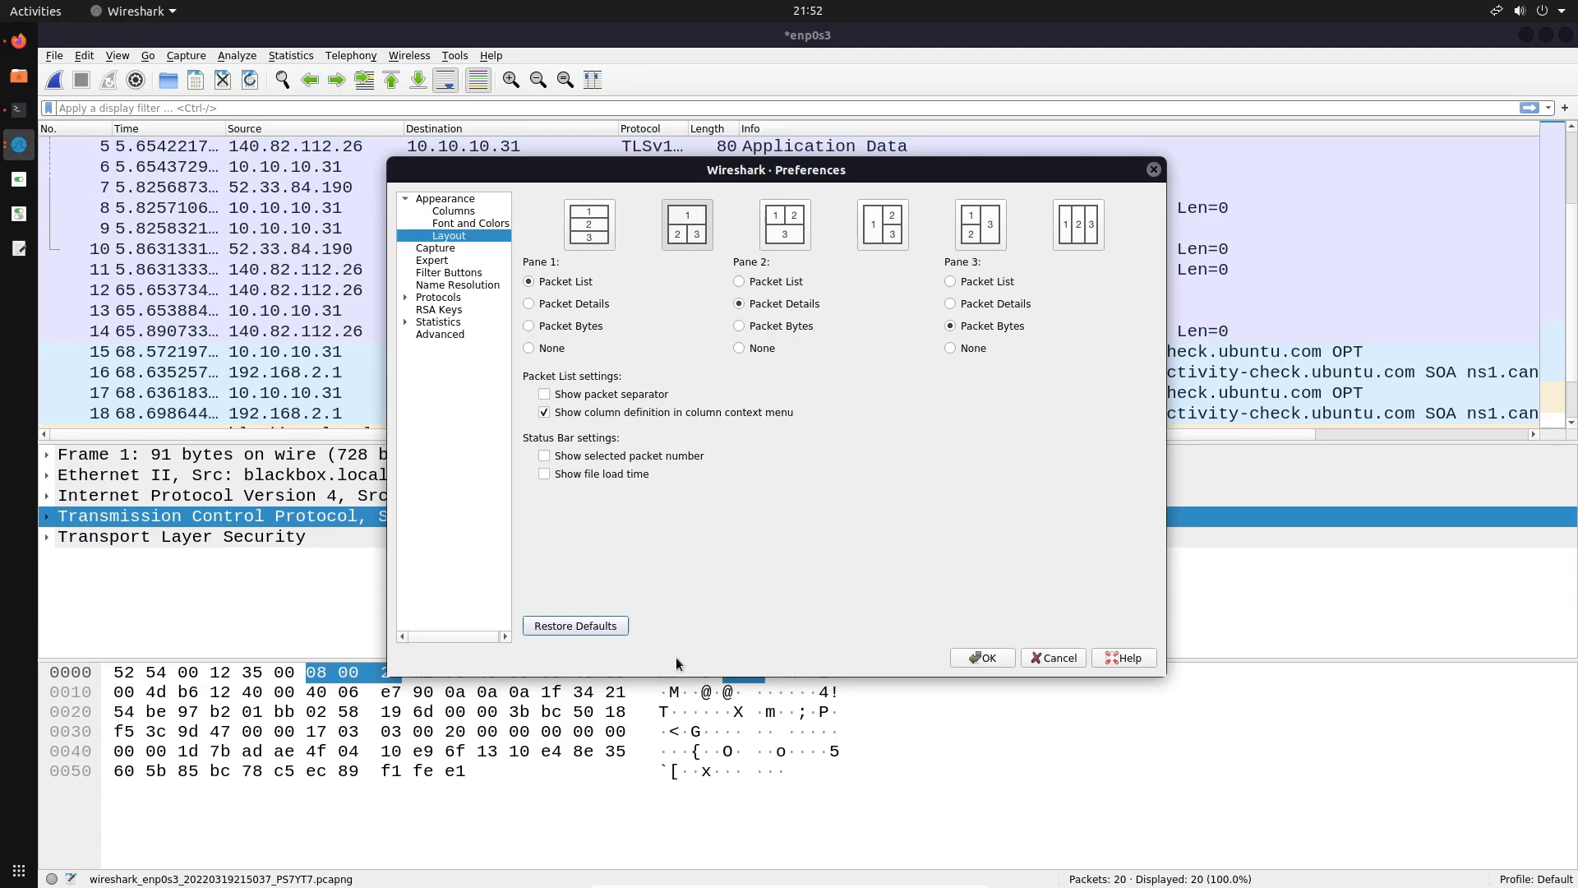
click(986, 658)
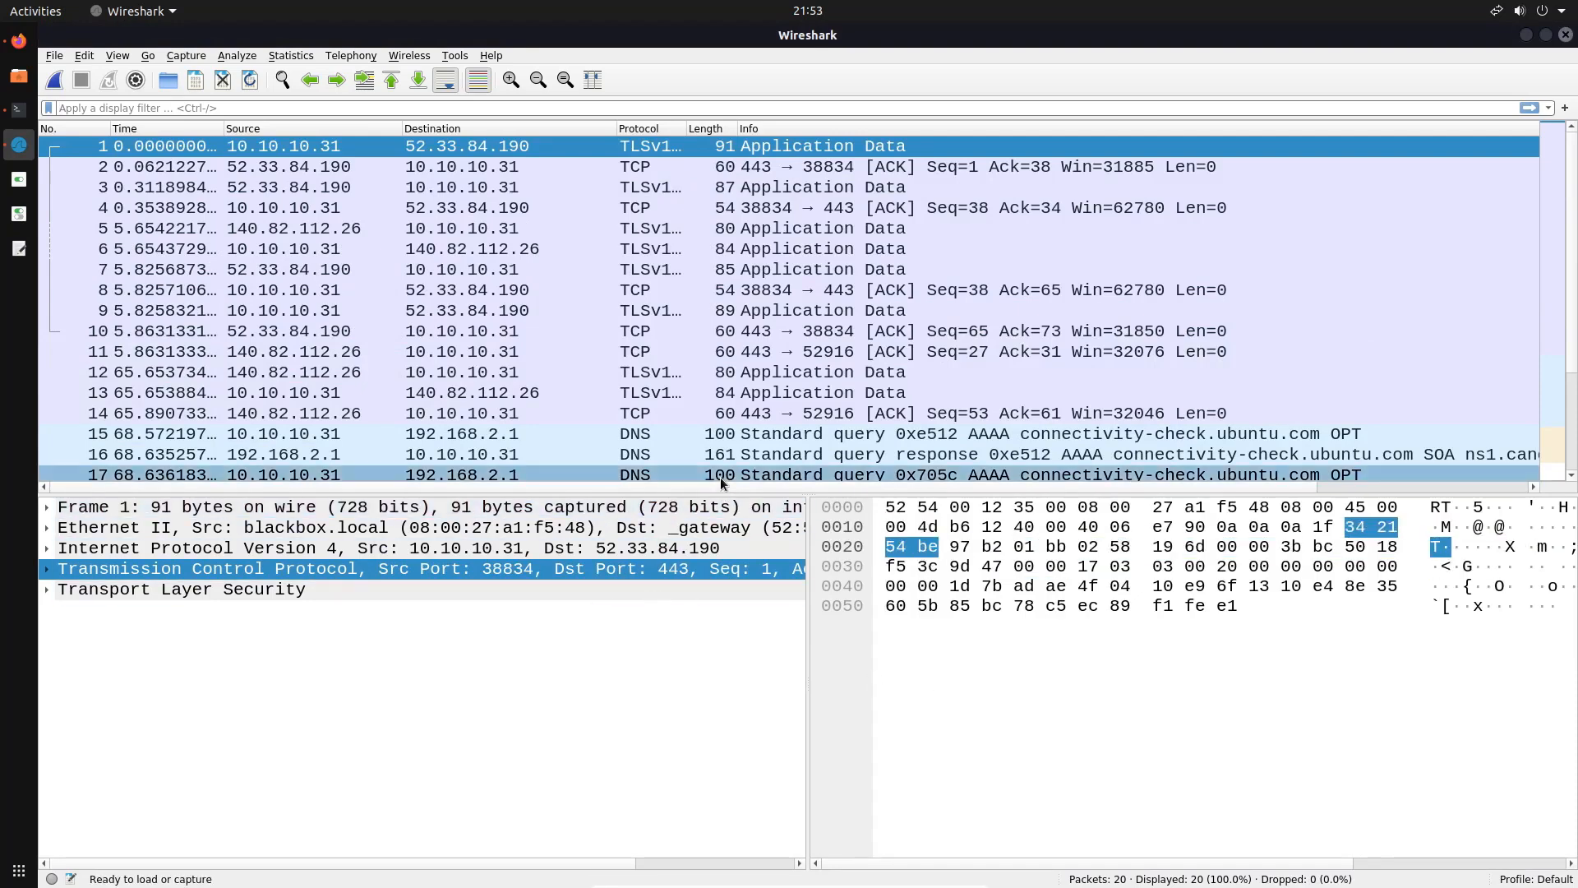
Enlarge the packet list by lowering its divider with the details and bytes panes, and look through the packets.
drag(718, 493, 712, 523)
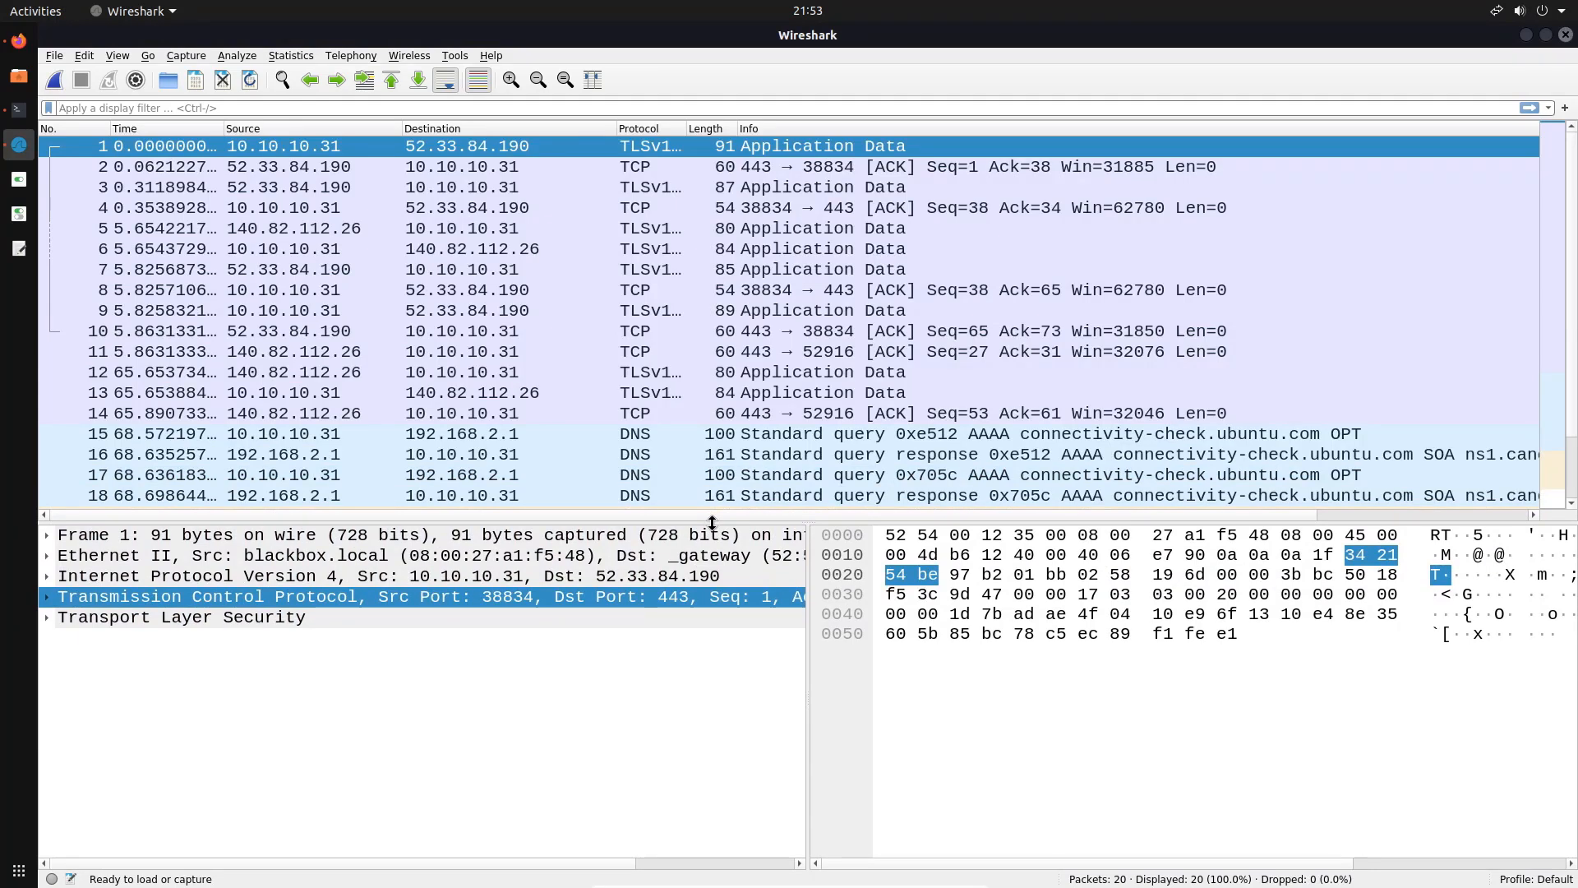
drag(712, 523, 705, 527)
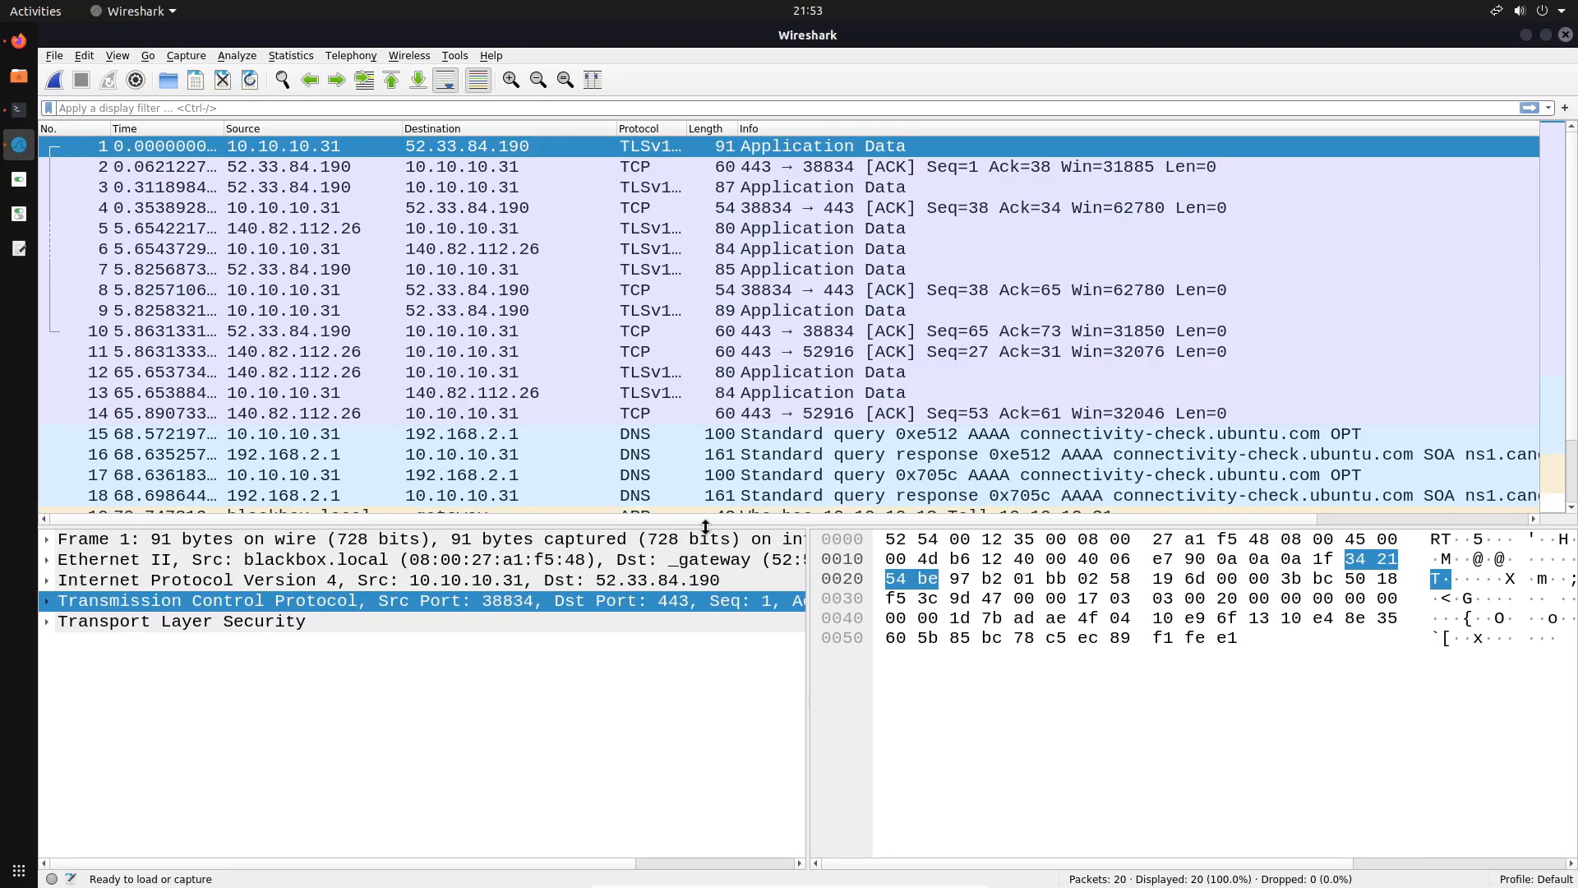
mouse_move(706, 527)
mouse_down()
mouse_move(701, 540)
mouse_move(701, 513)
mouse_up()
scroll(699, 367, down, 2)
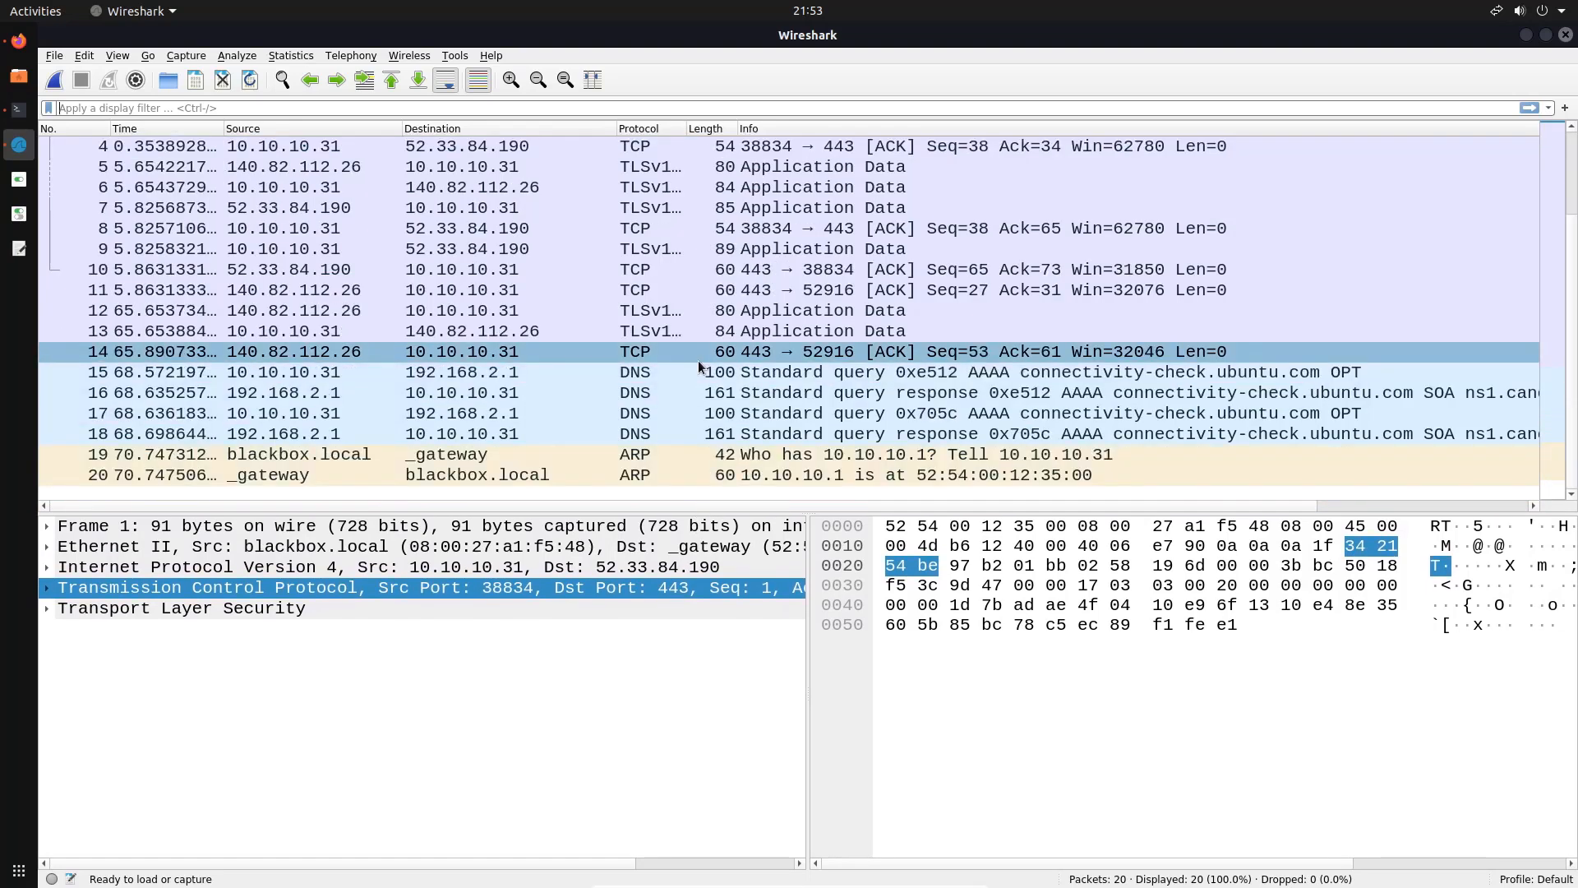
scroll(697, 360, up, 1)
Enable the packet separator in the layout preferences, apply it, and widen the Protocol column to fit its full values.
click(87, 55)
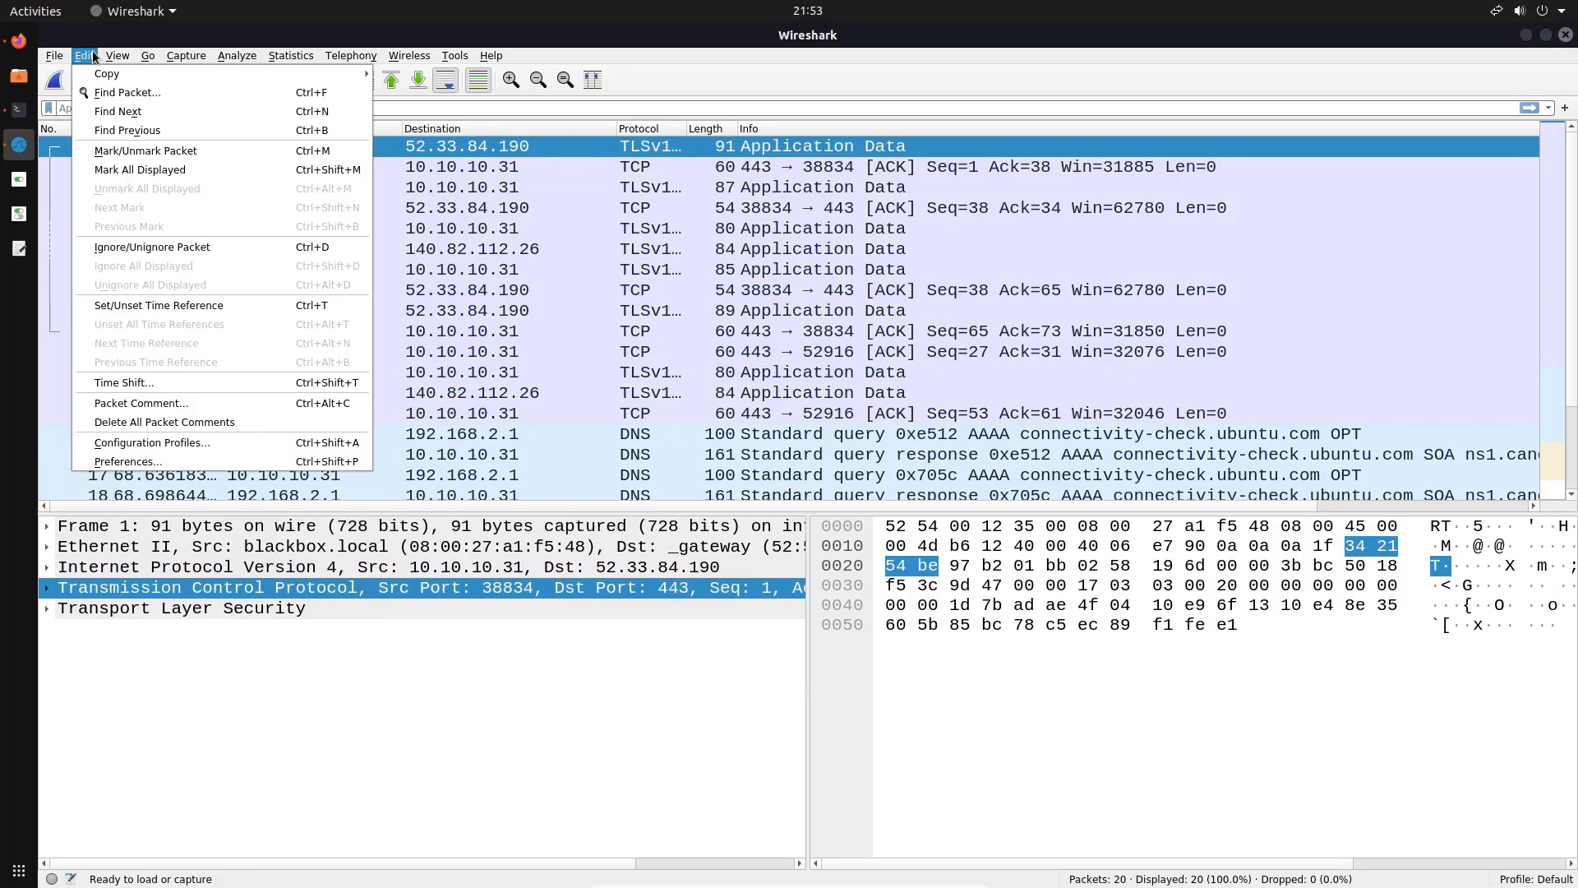
click(144, 460)
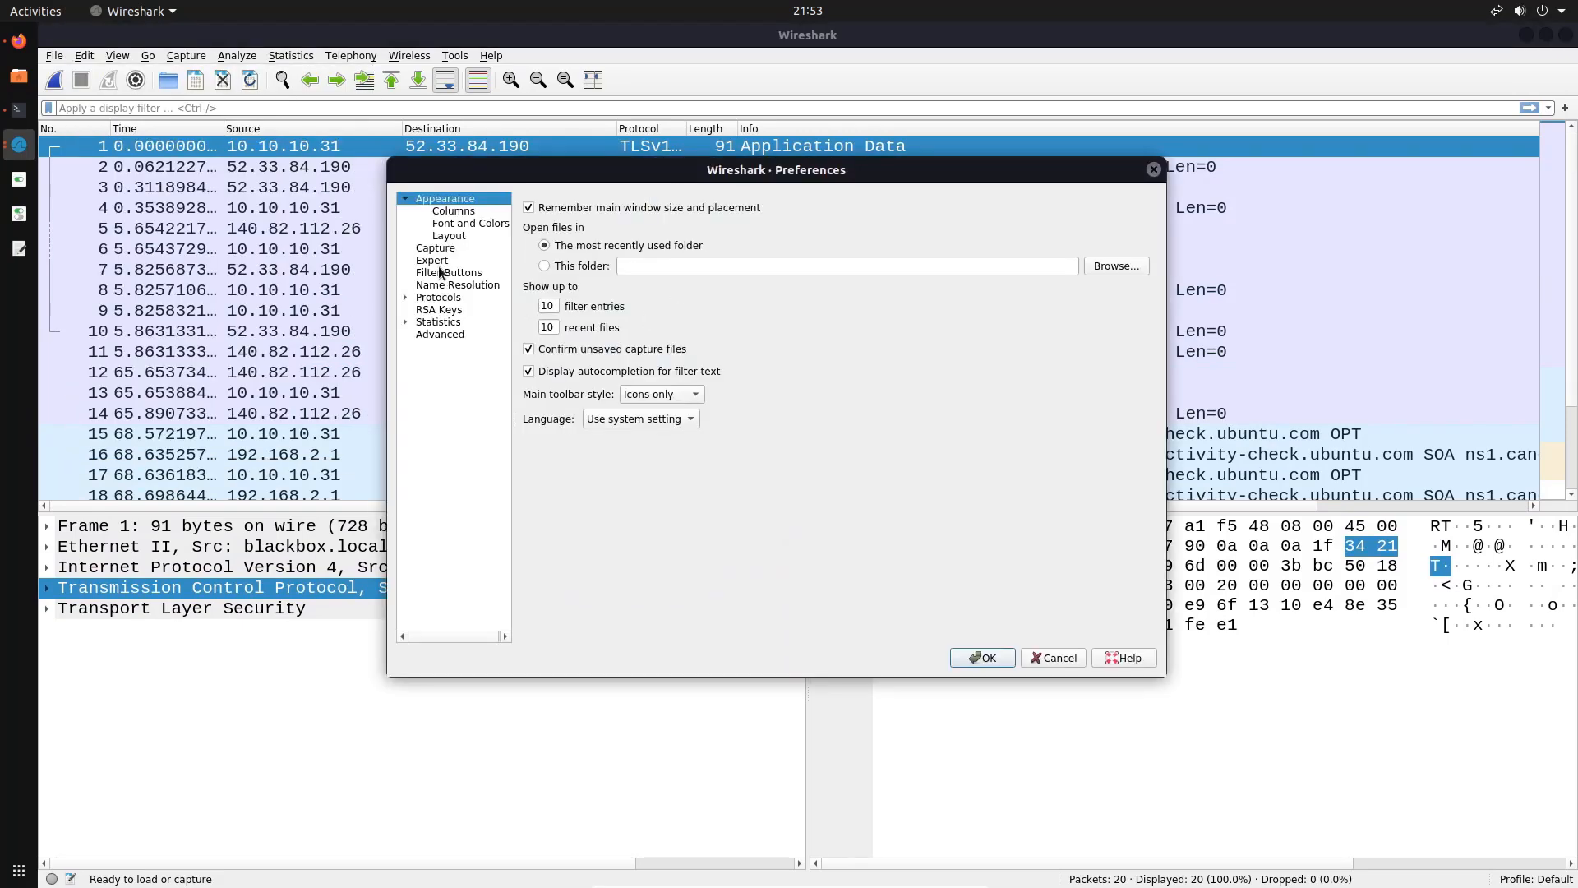
click(457, 237)
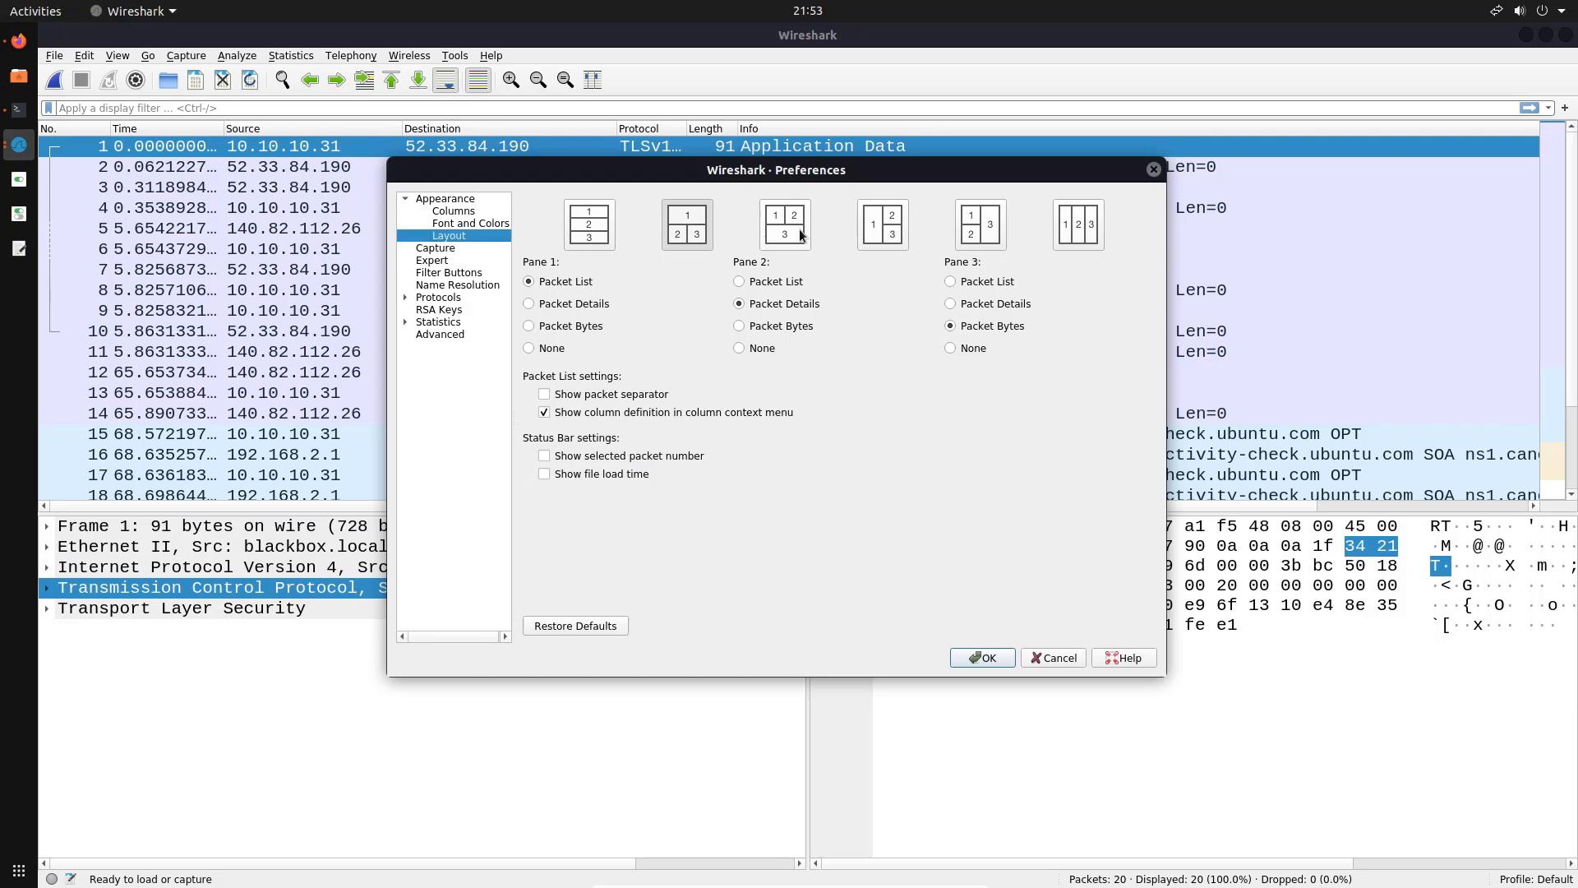
drag(798, 171, 788, 317)
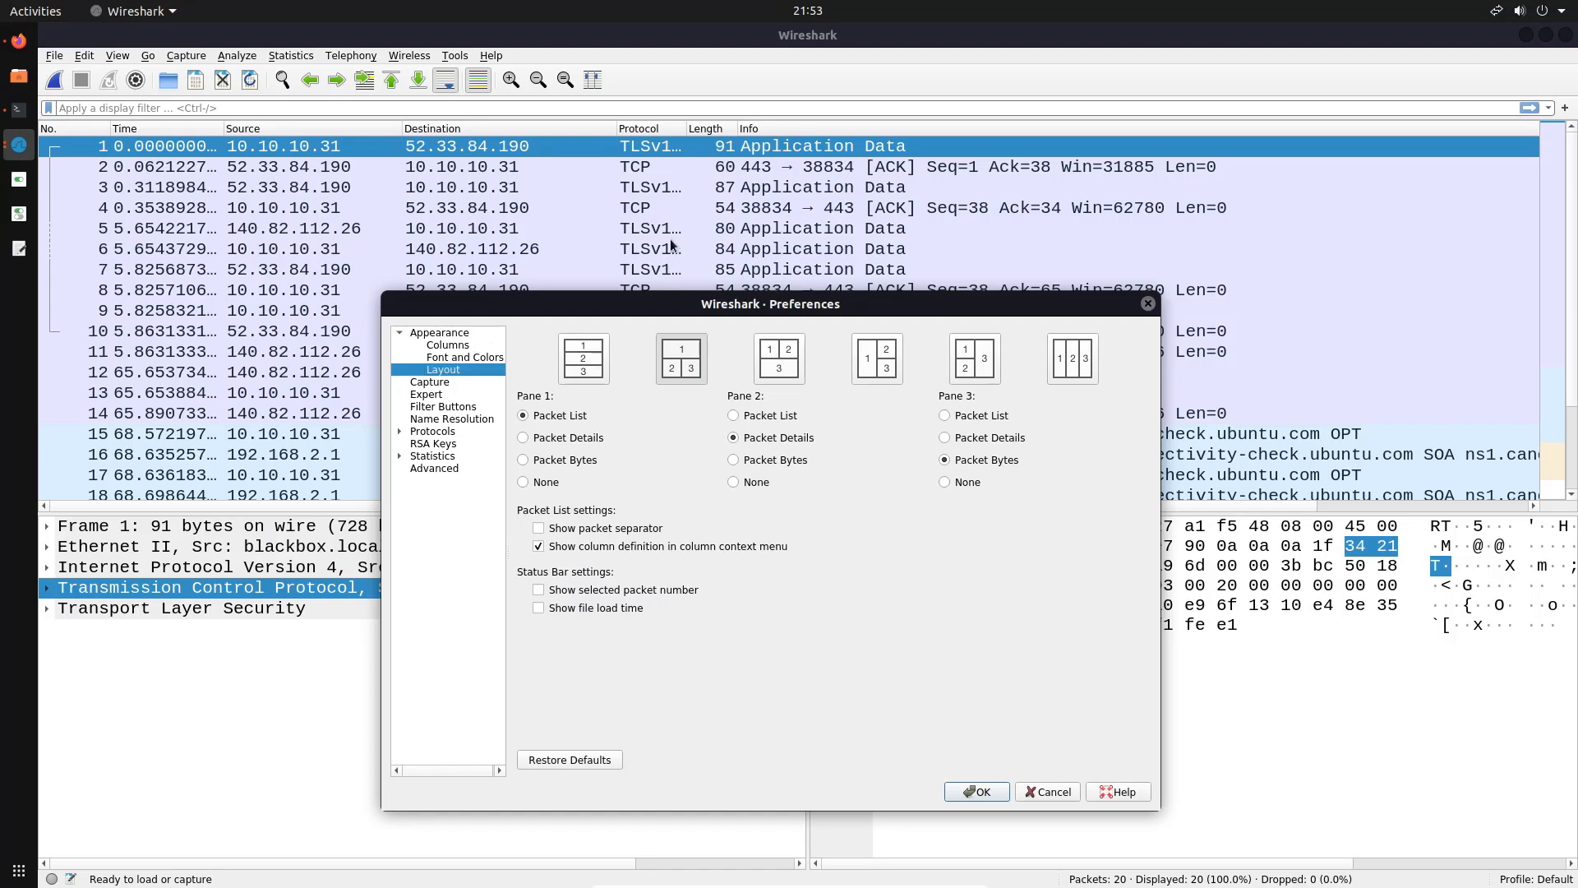
drag(806, 308, 783, 224)
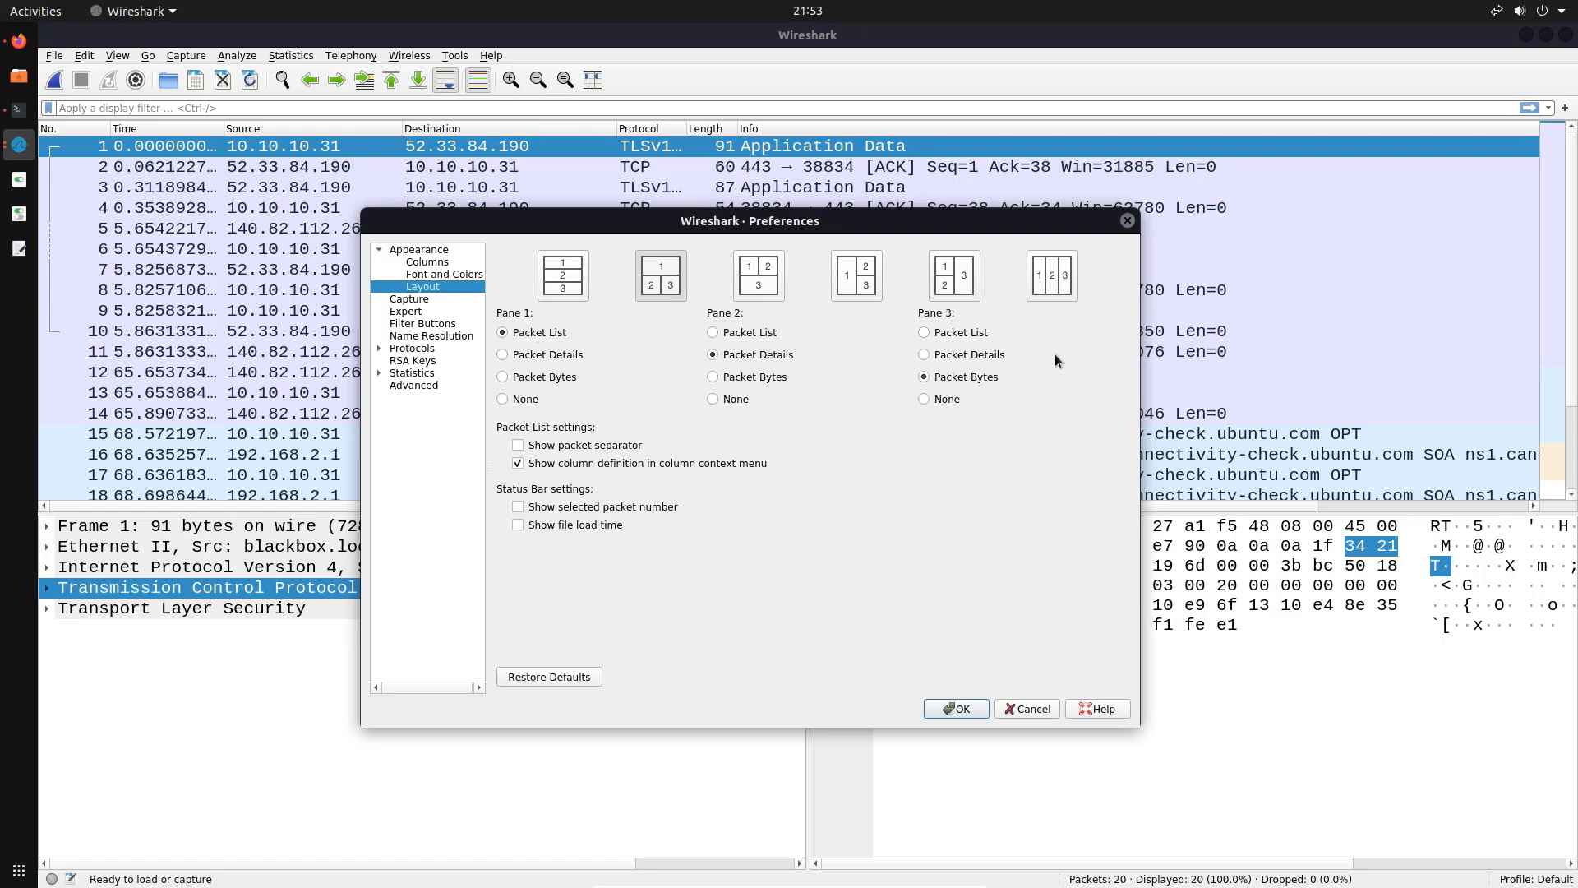
click(614, 446)
click(956, 709)
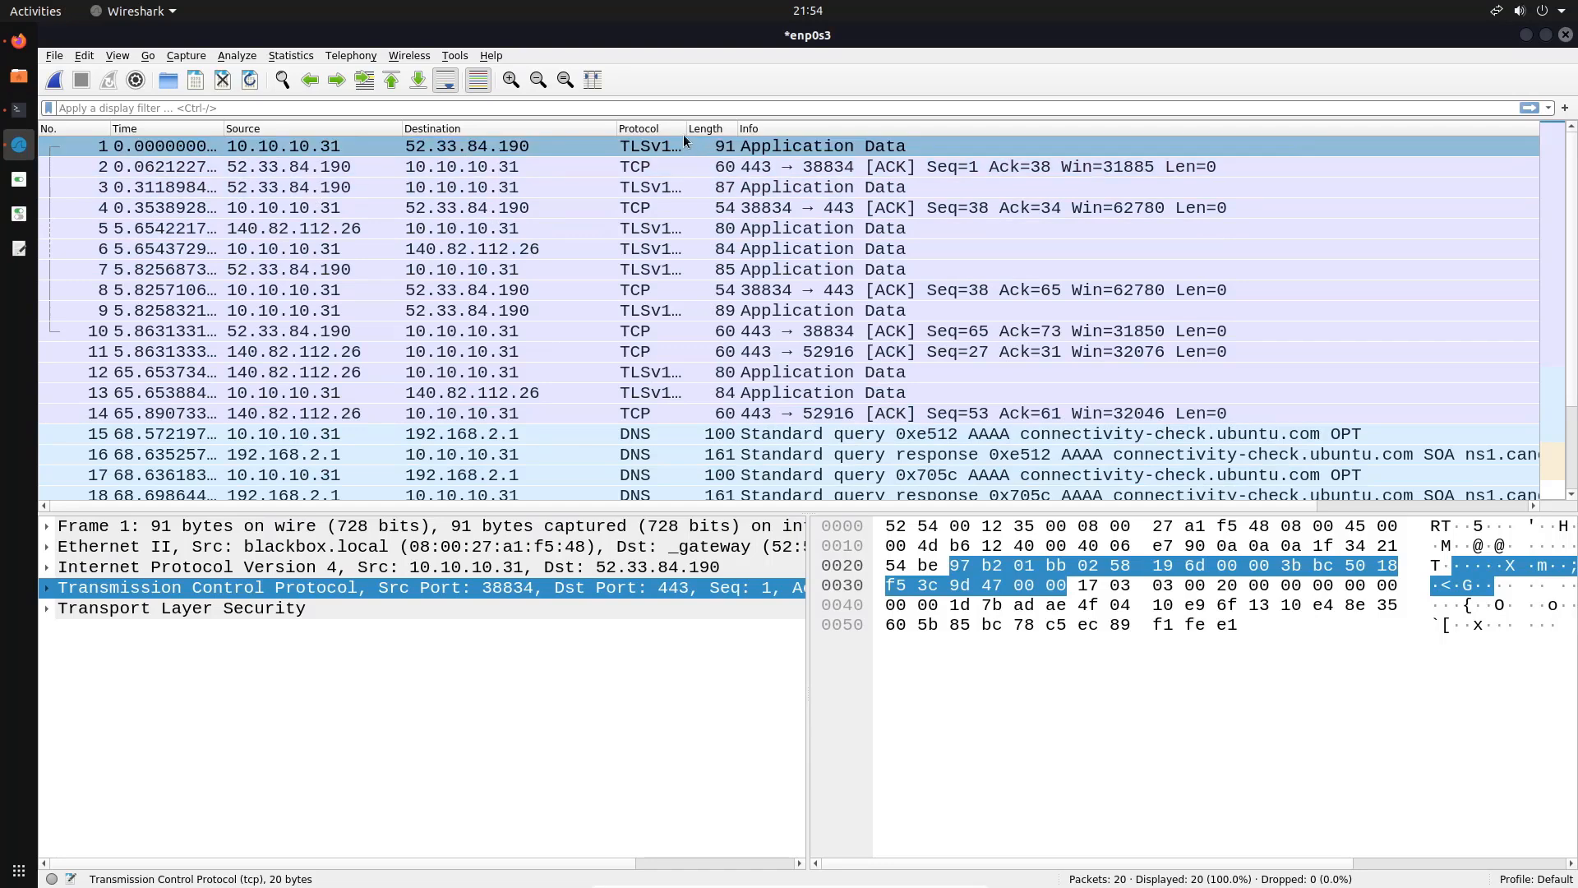
mouse_move(686, 129)
mouse_down()
mouse_move(729, 131)
mouse_move(713, 131)
mouse_up()
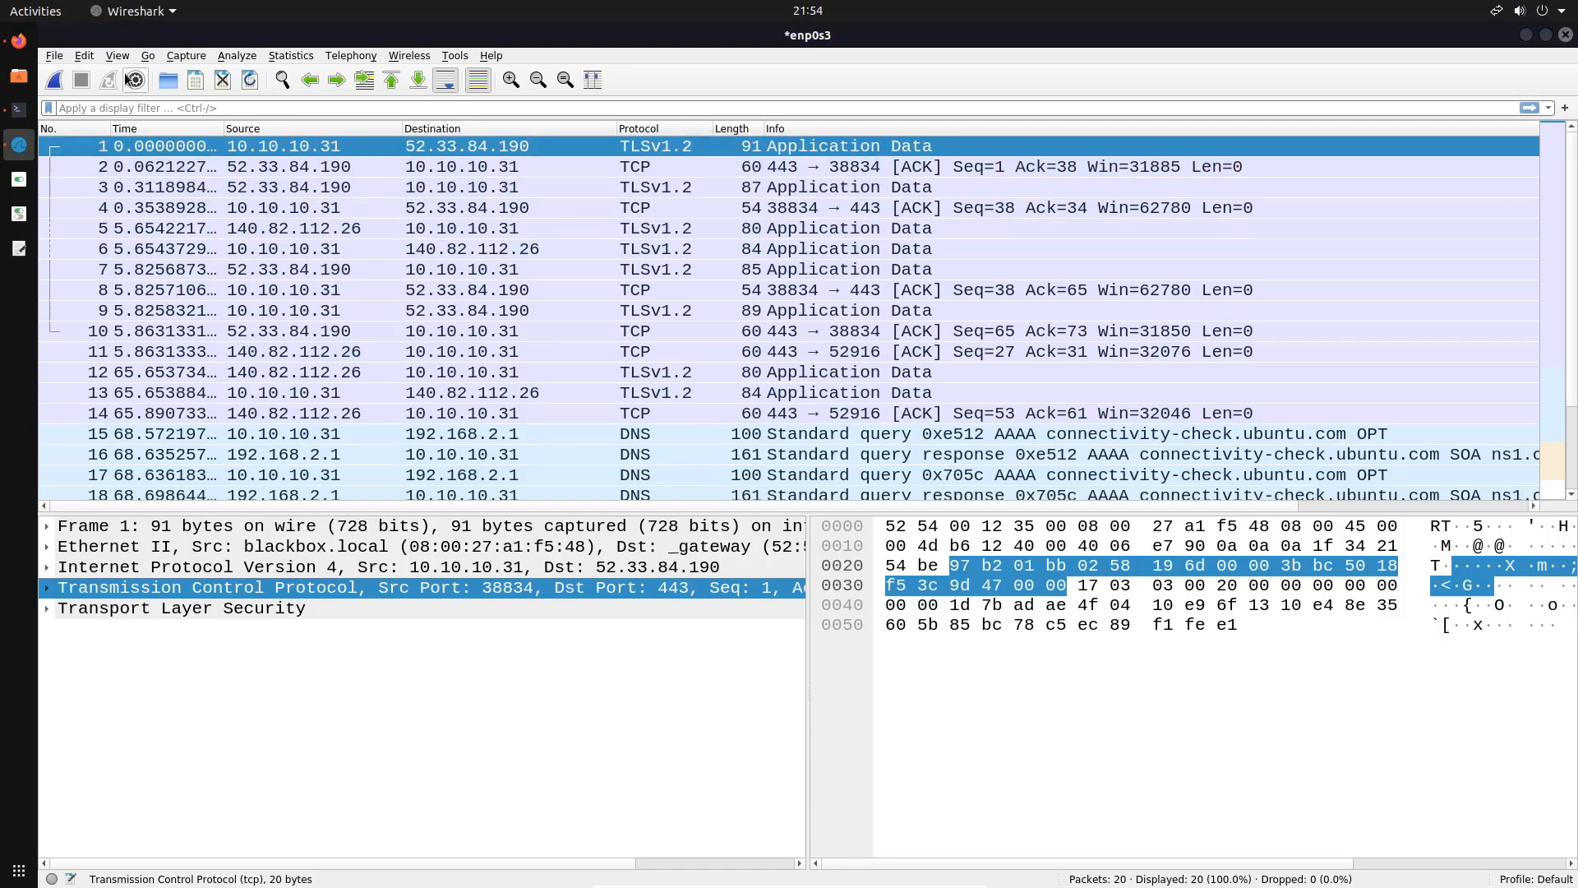
Change the Time column's type to UTC time in the column preferences.
click(84, 55)
click(129, 461)
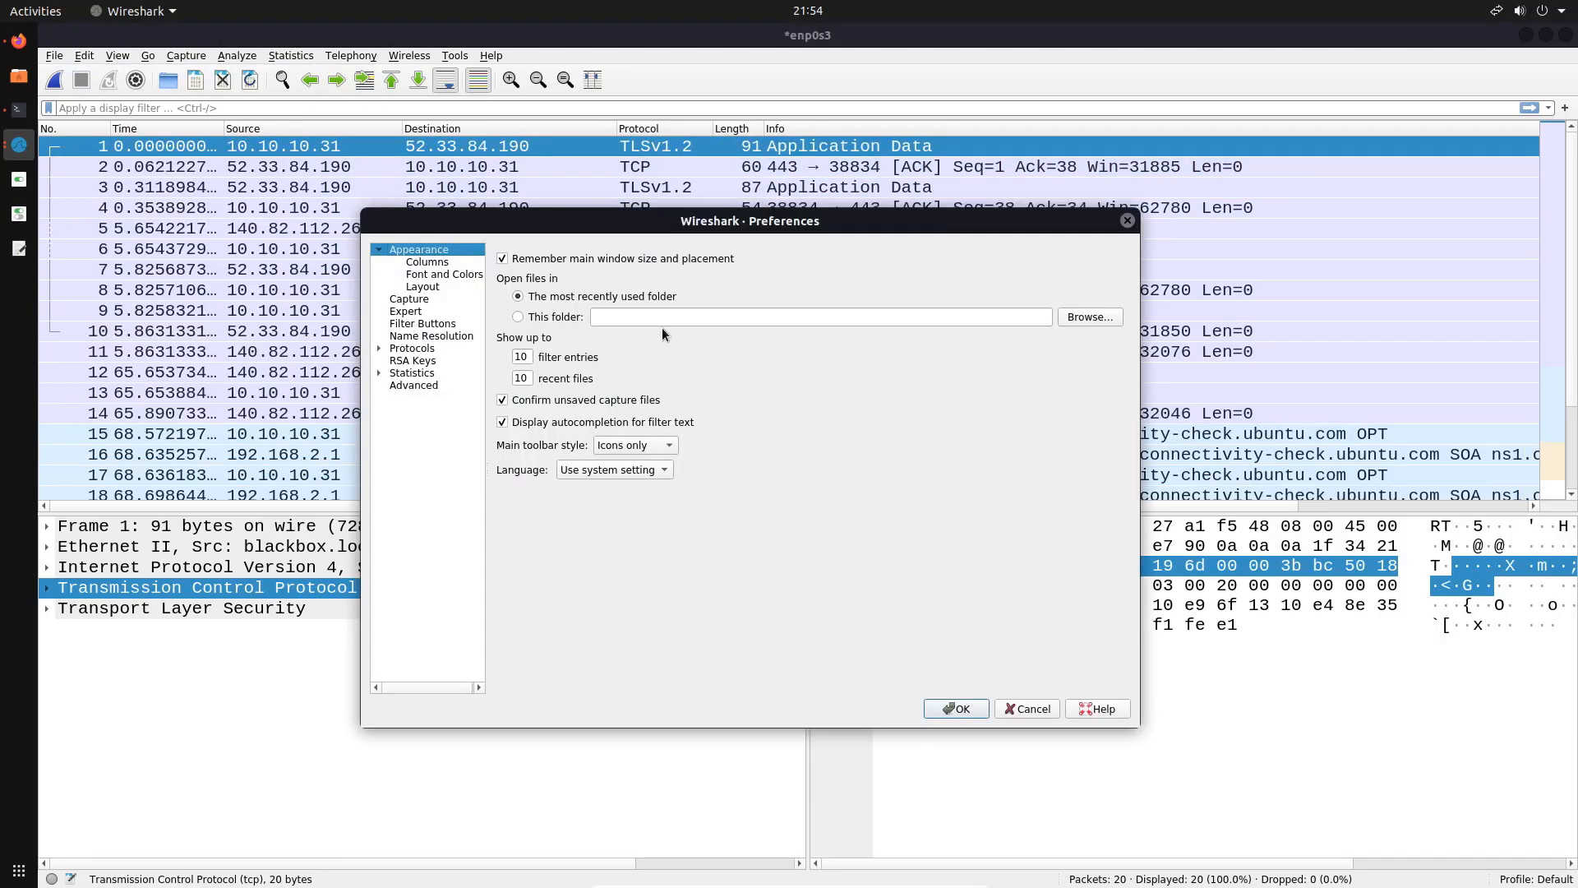
click(422, 286)
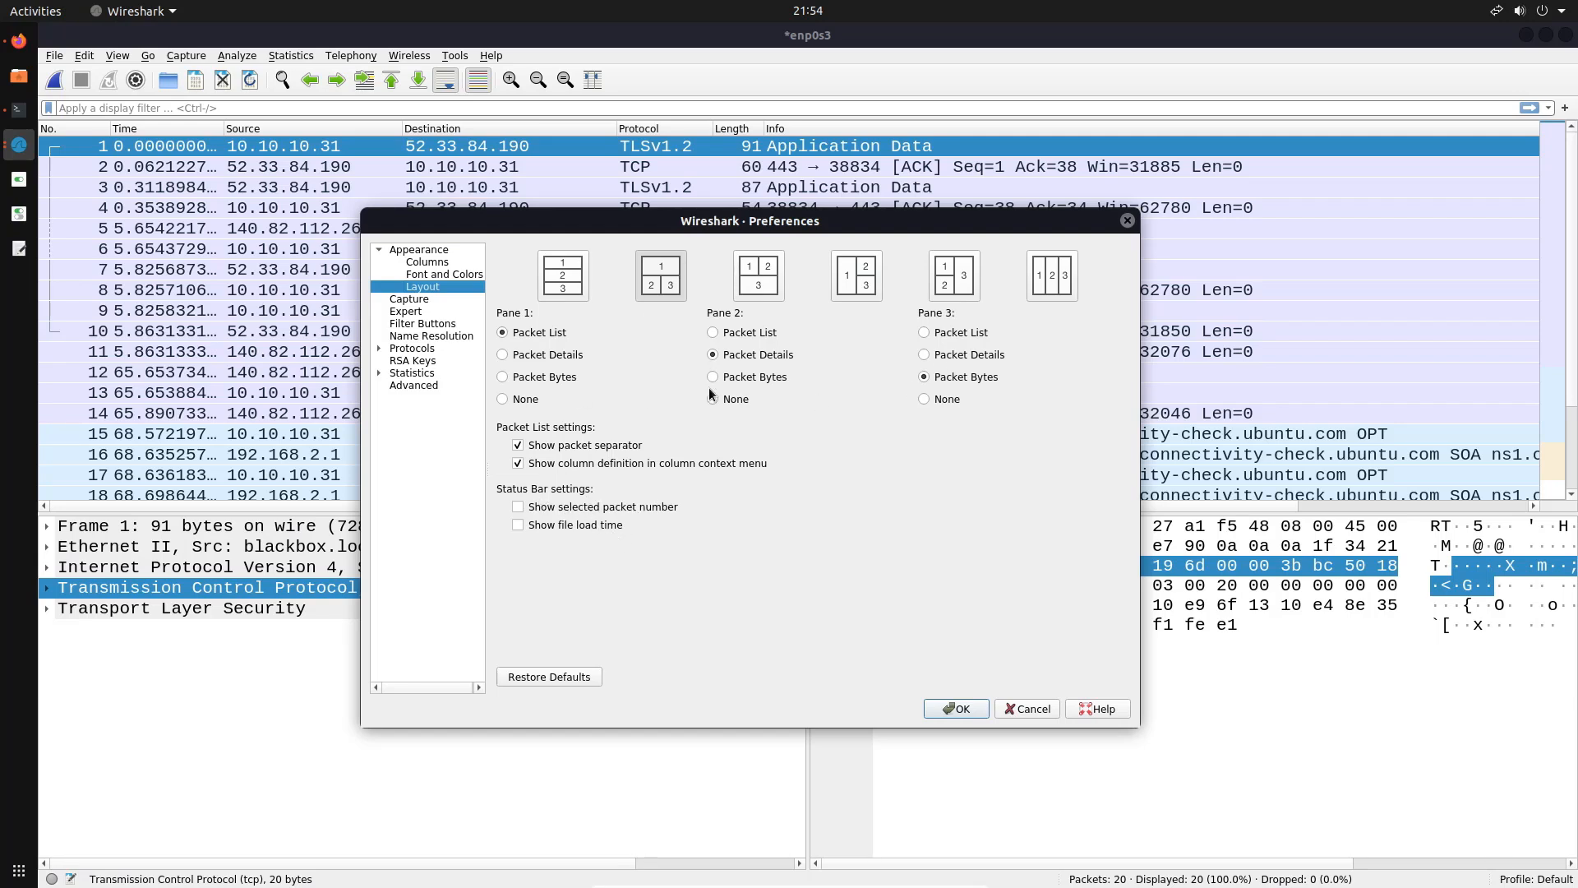
click(427, 261)
drag(559, 261, 662, 261)
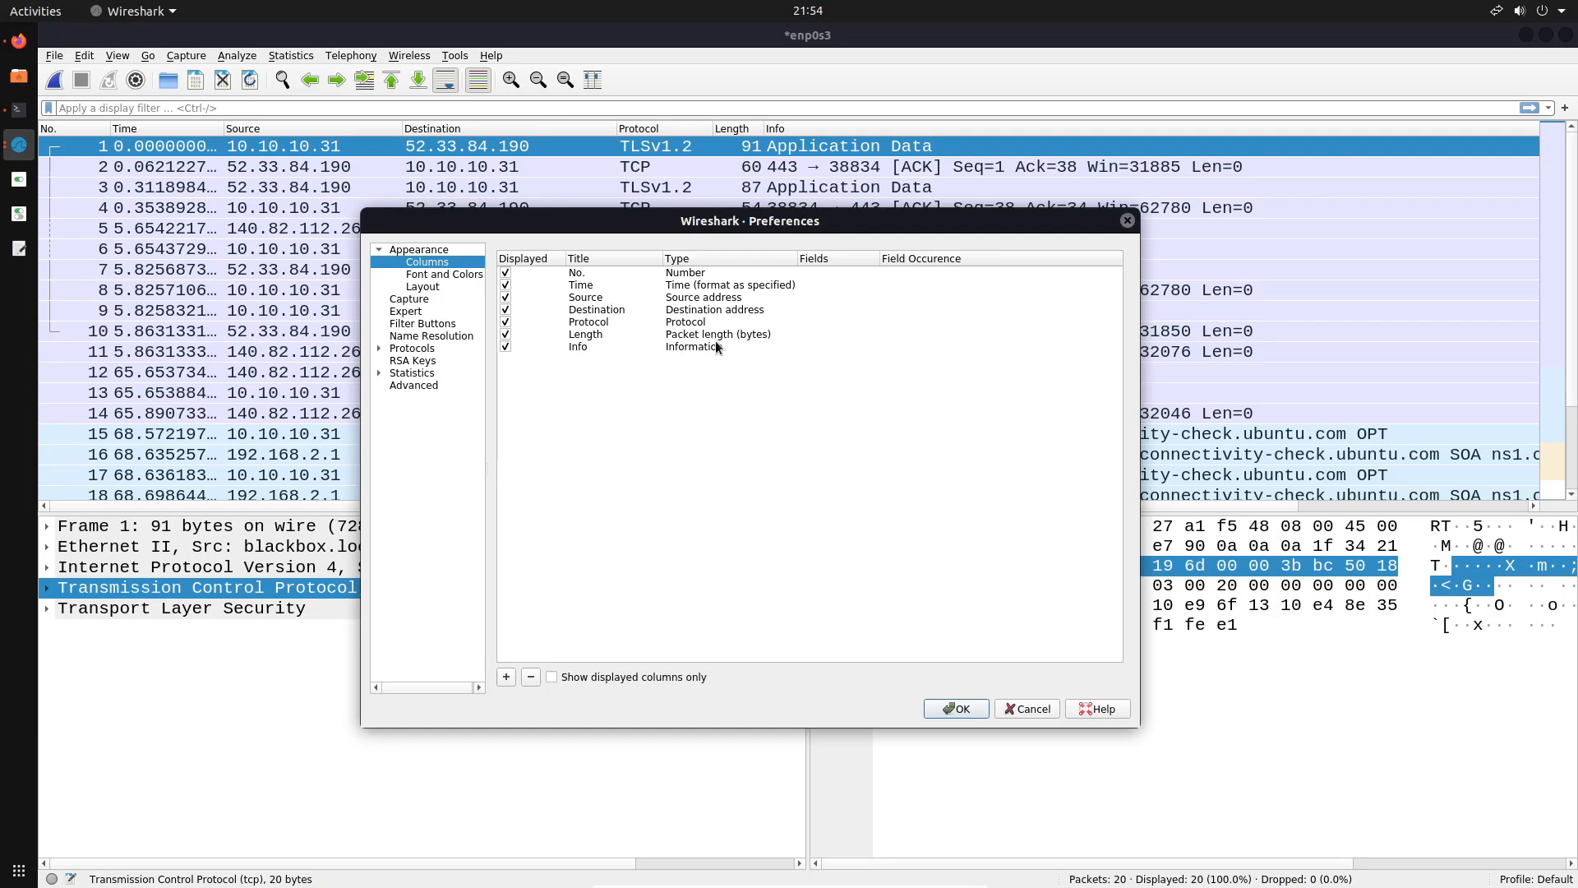
double_click(723, 284)
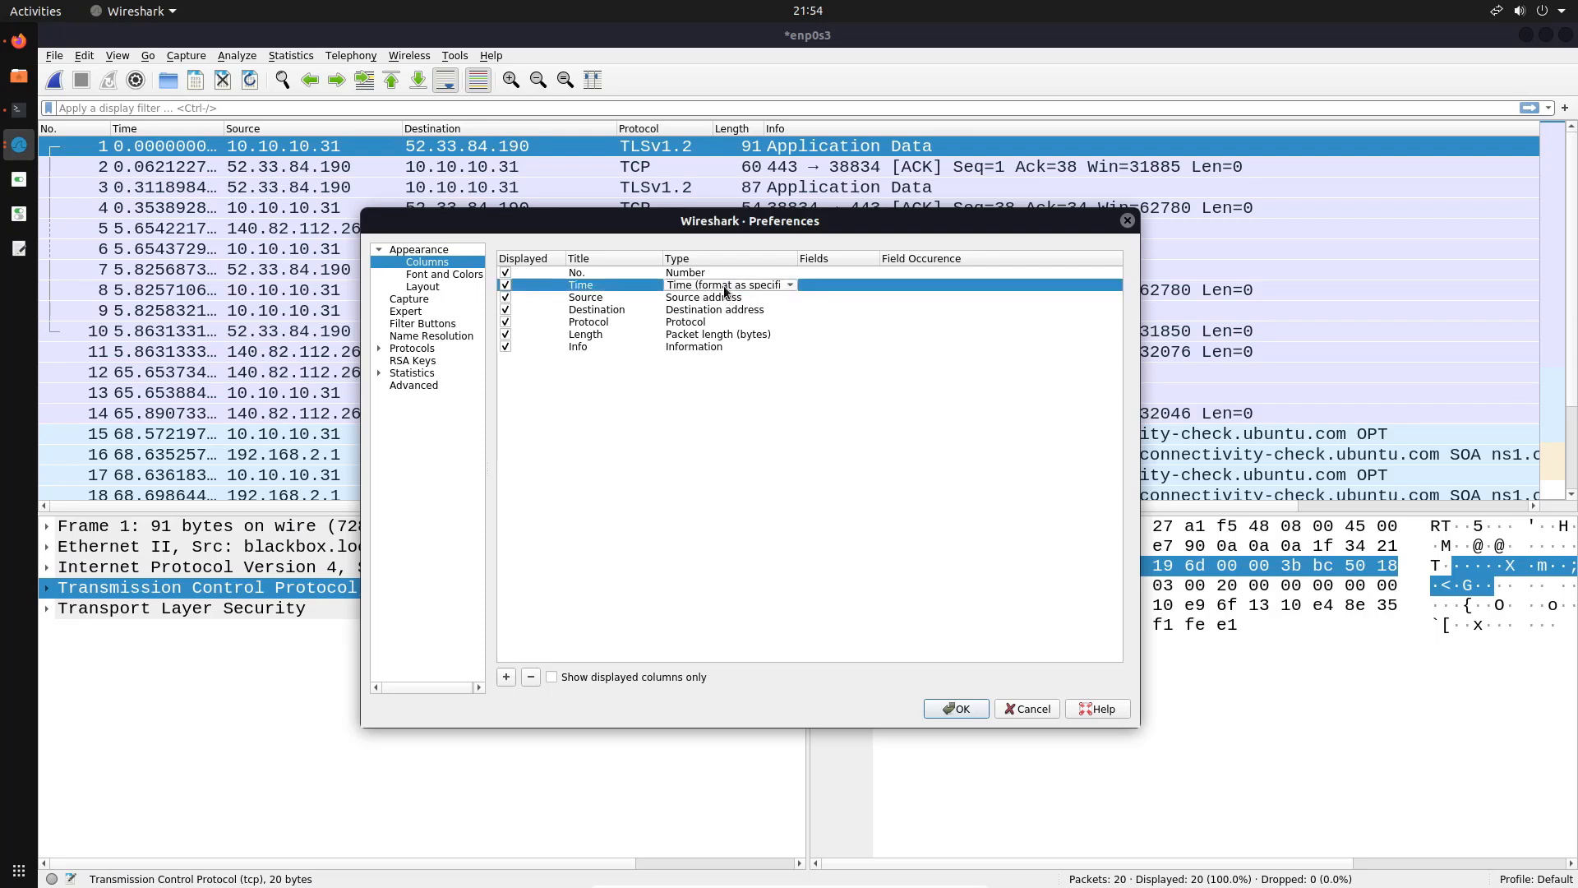
click(724, 288)
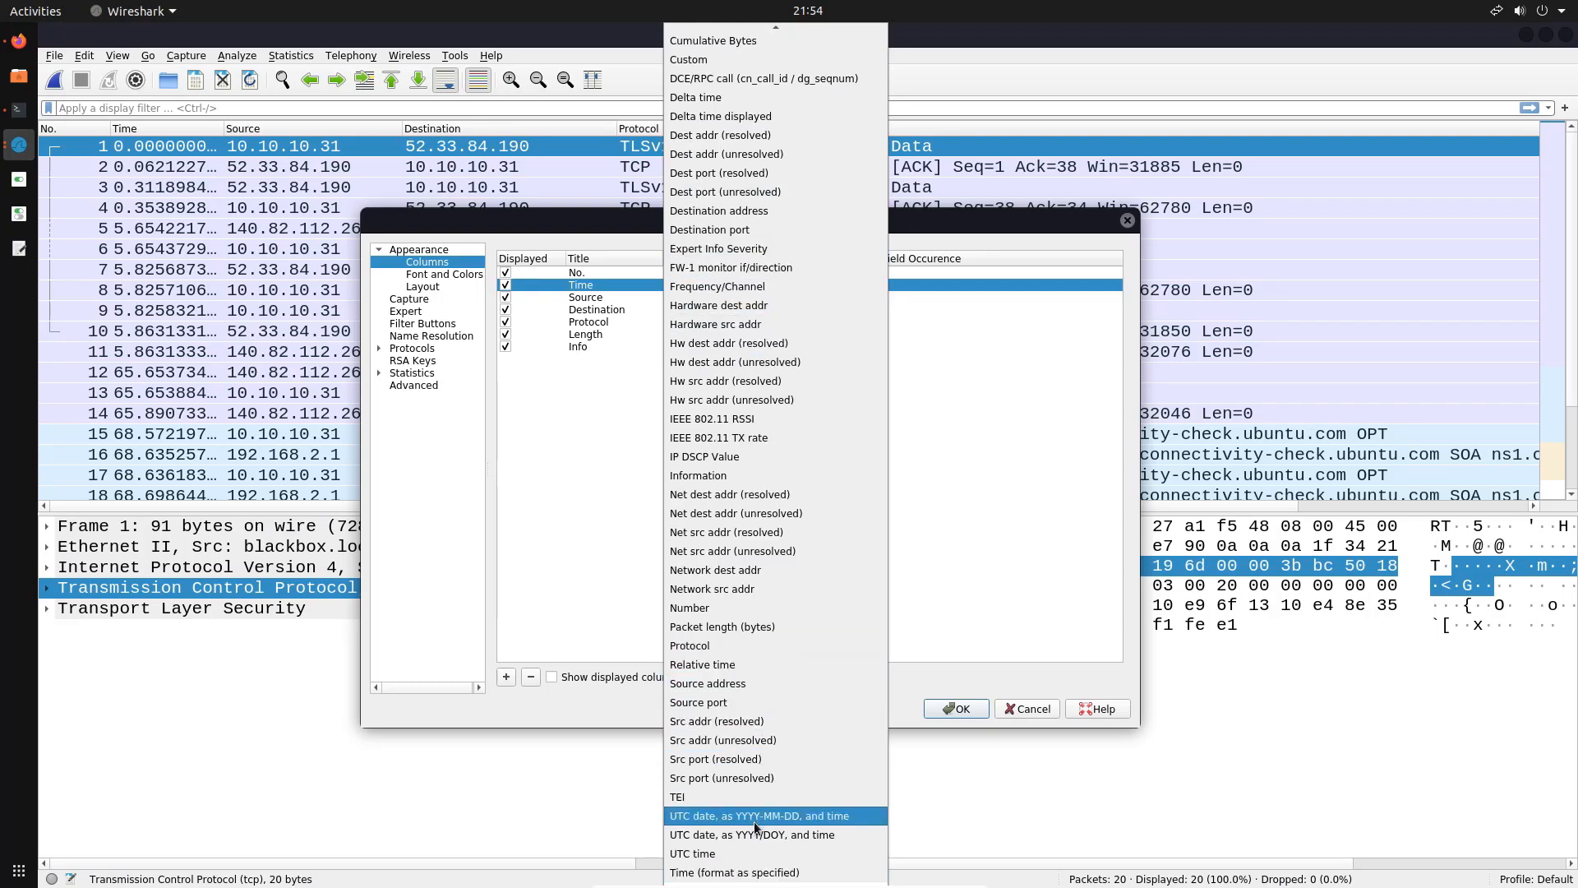
click(746, 855)
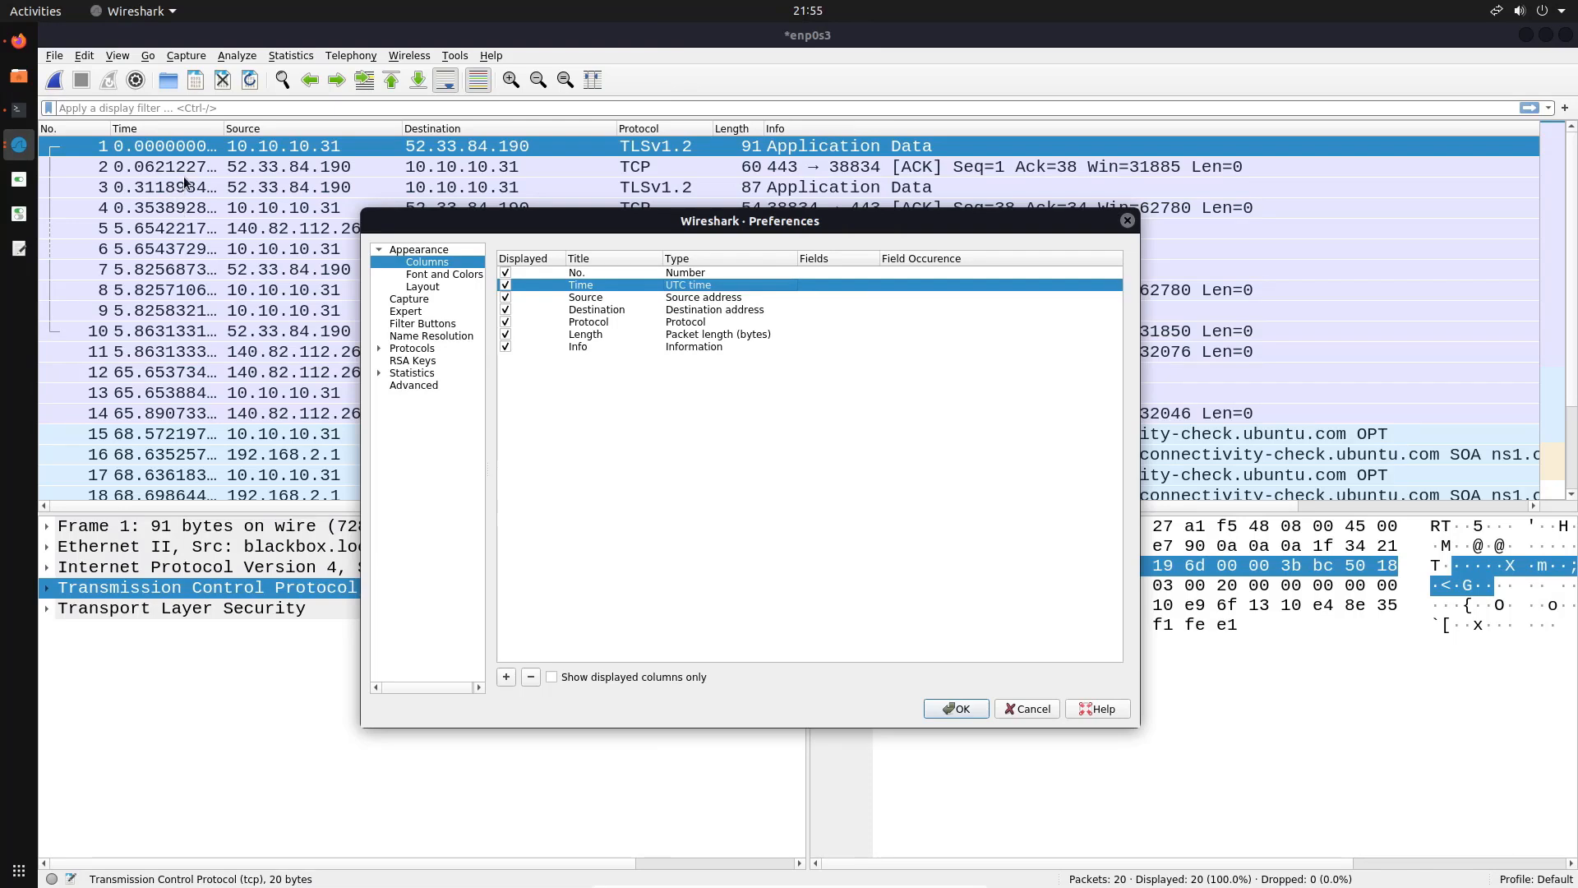
Add a column titled Source Port with the type Src port (unresolved).
click(507, 676)
double_click(591, 360)
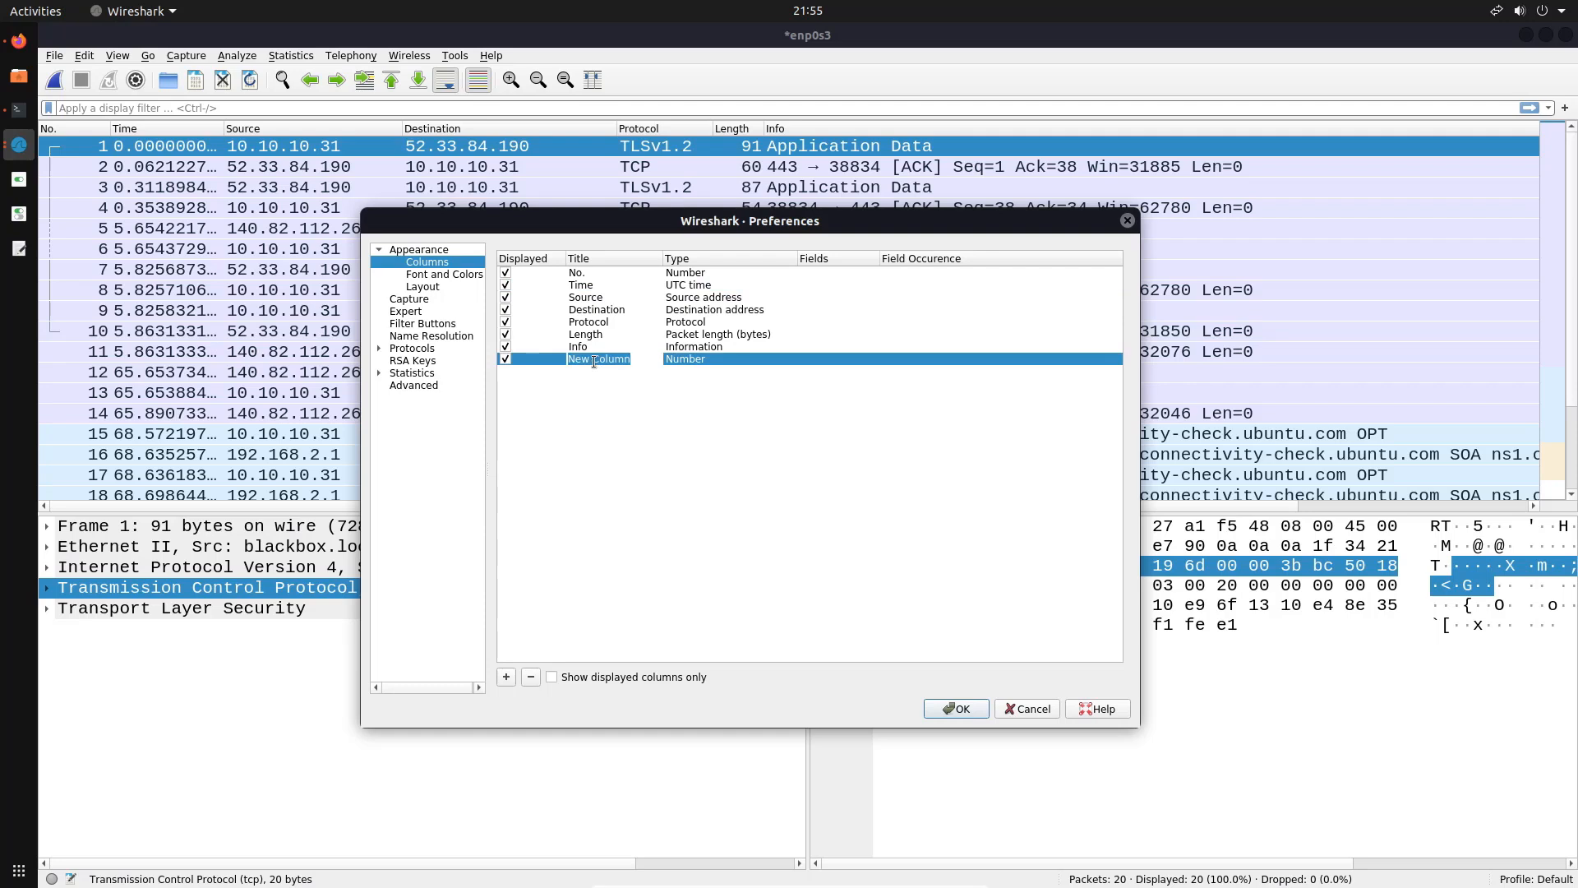
text(Source Port)
click(707, 360)
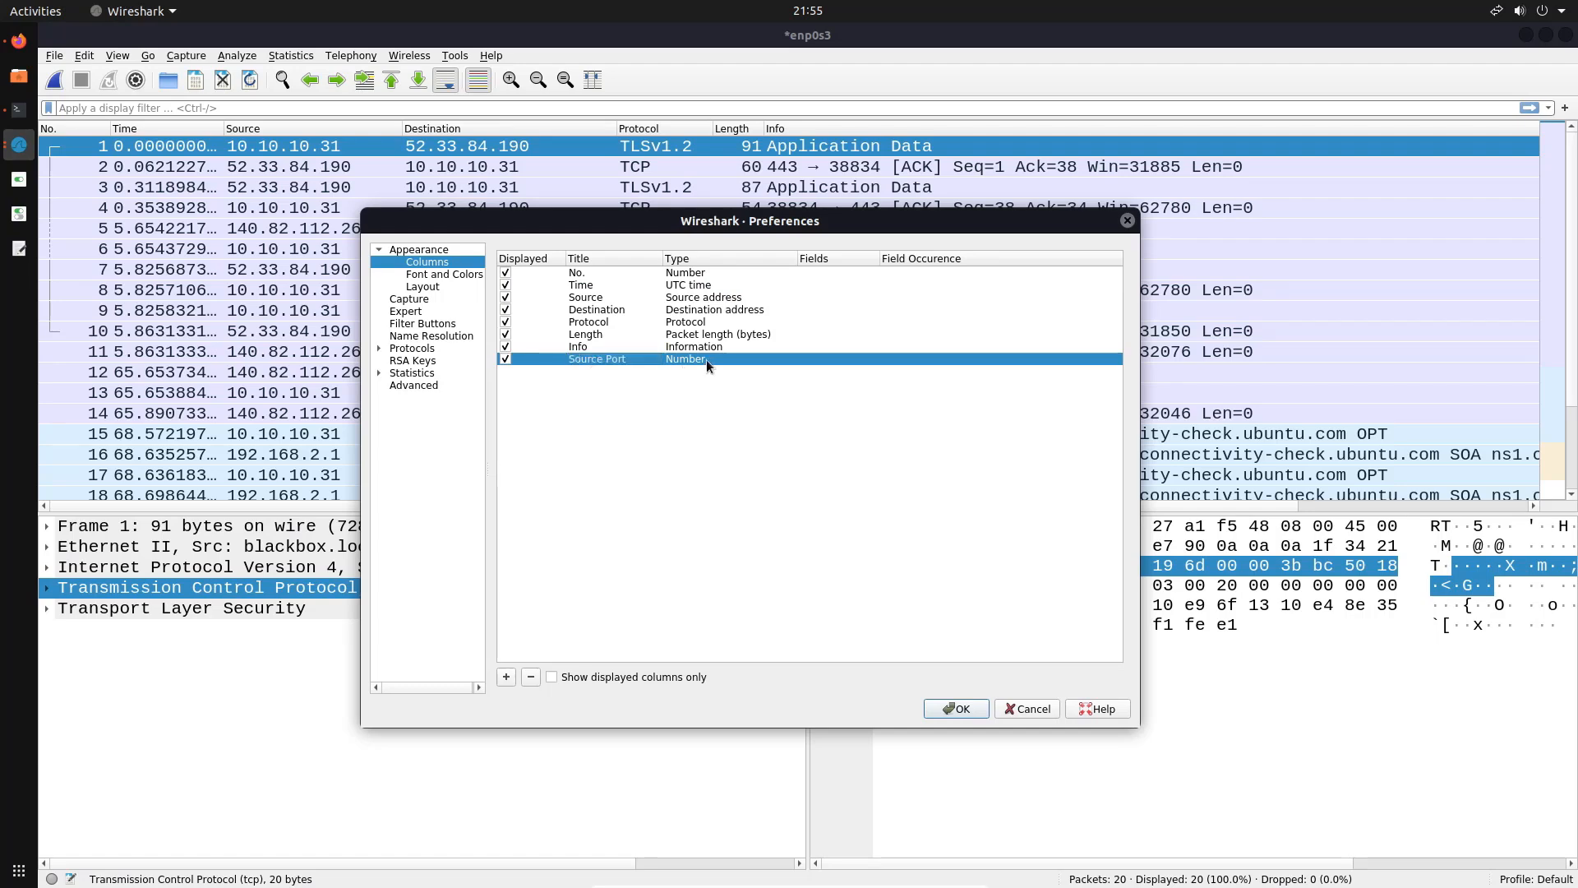
click(706, 358)
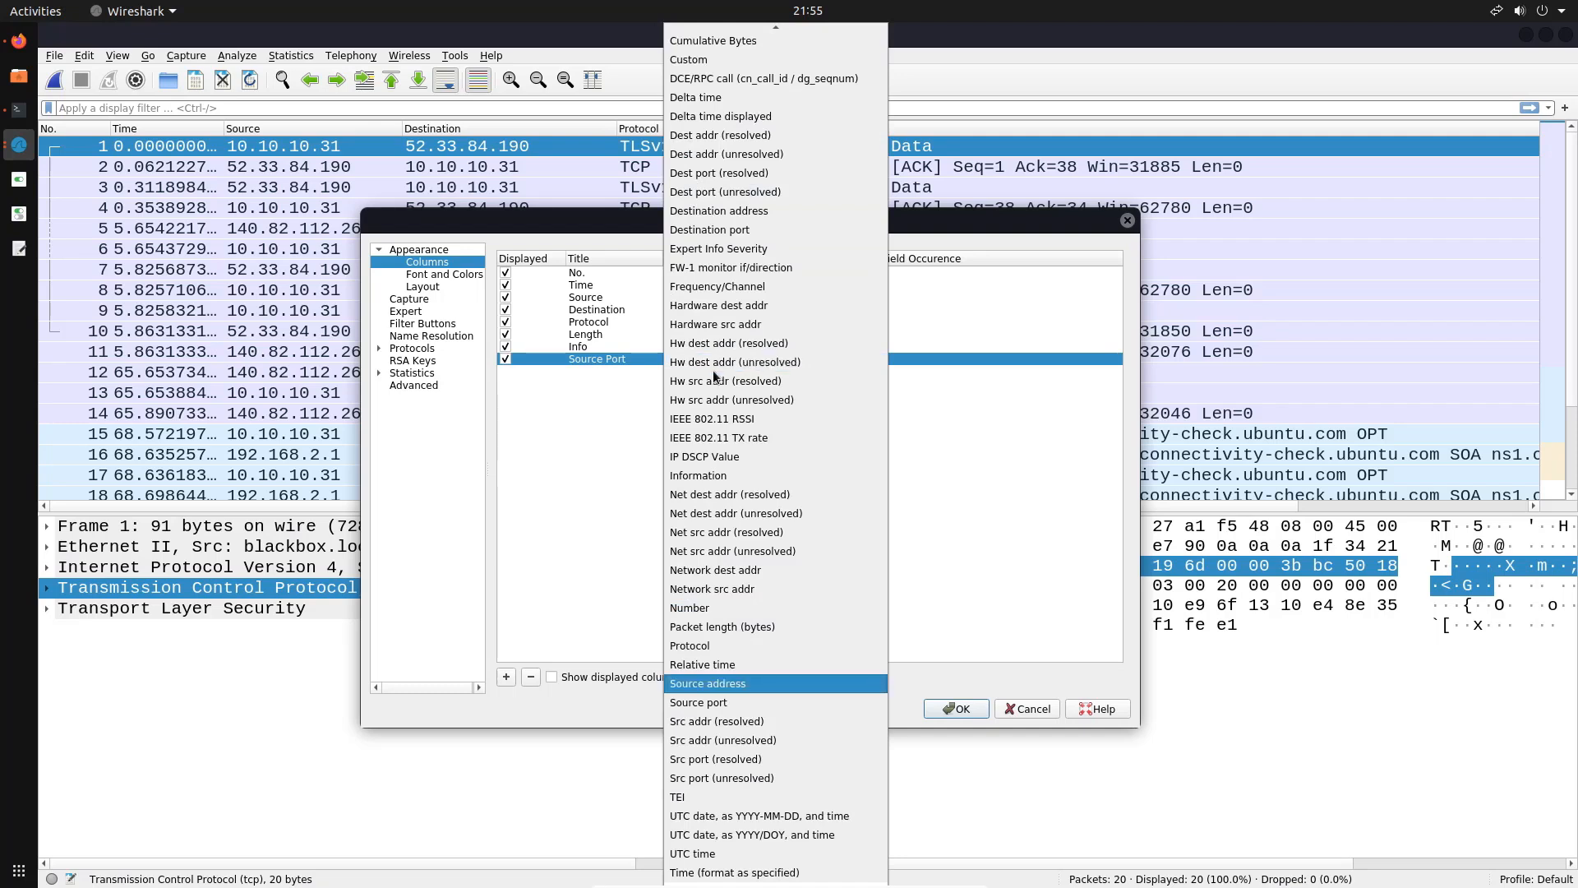
click(738, 777)
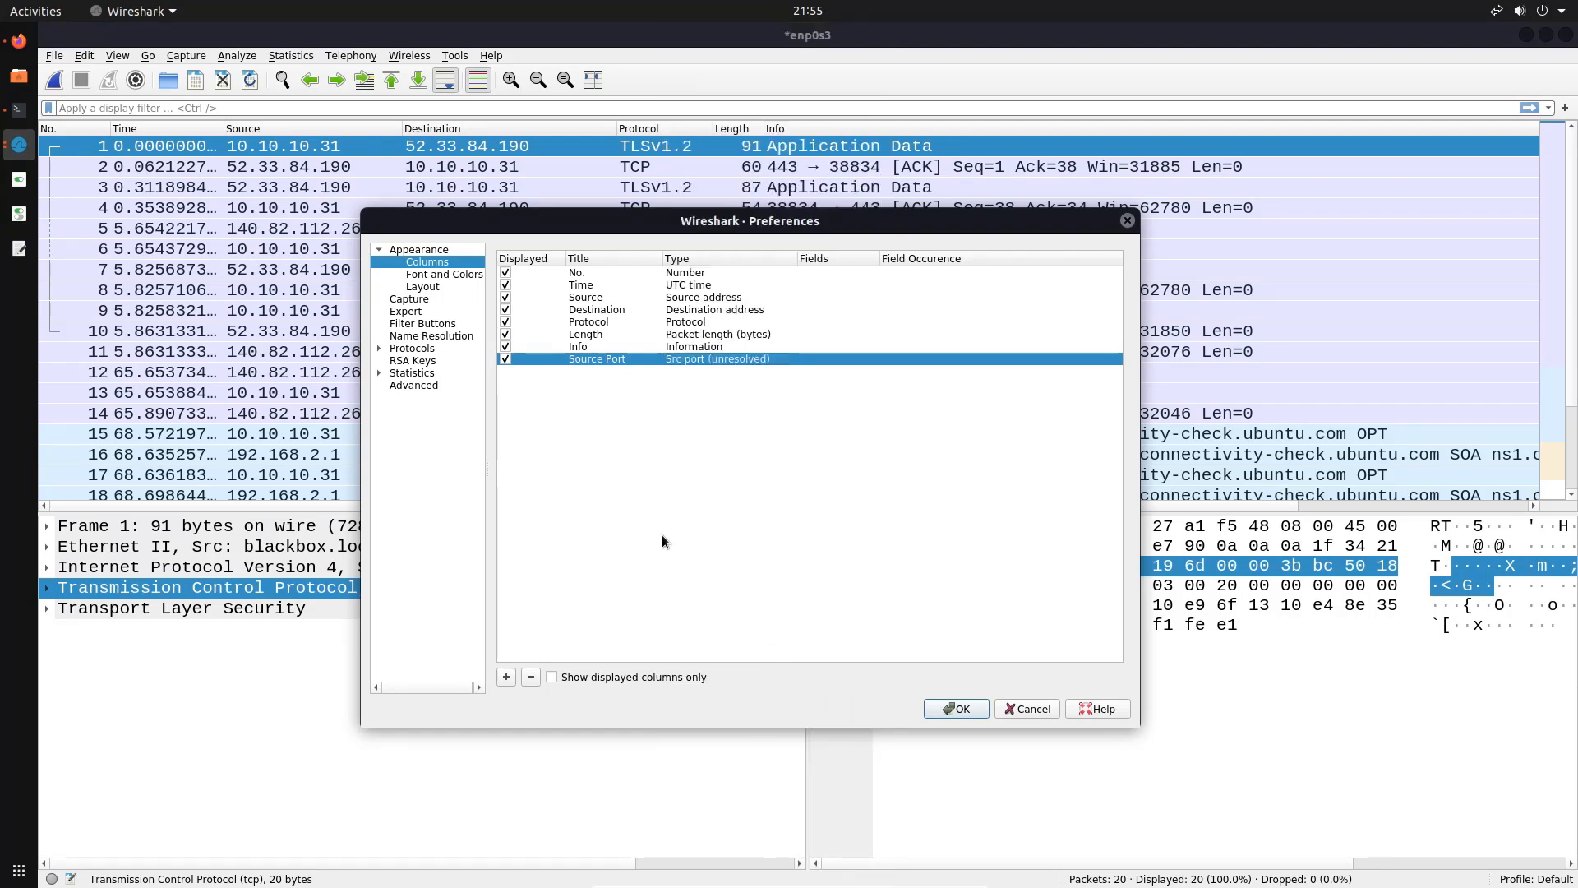
Add a column titled Destination Port with the type Dest port (unresolved).
click(507, 676)
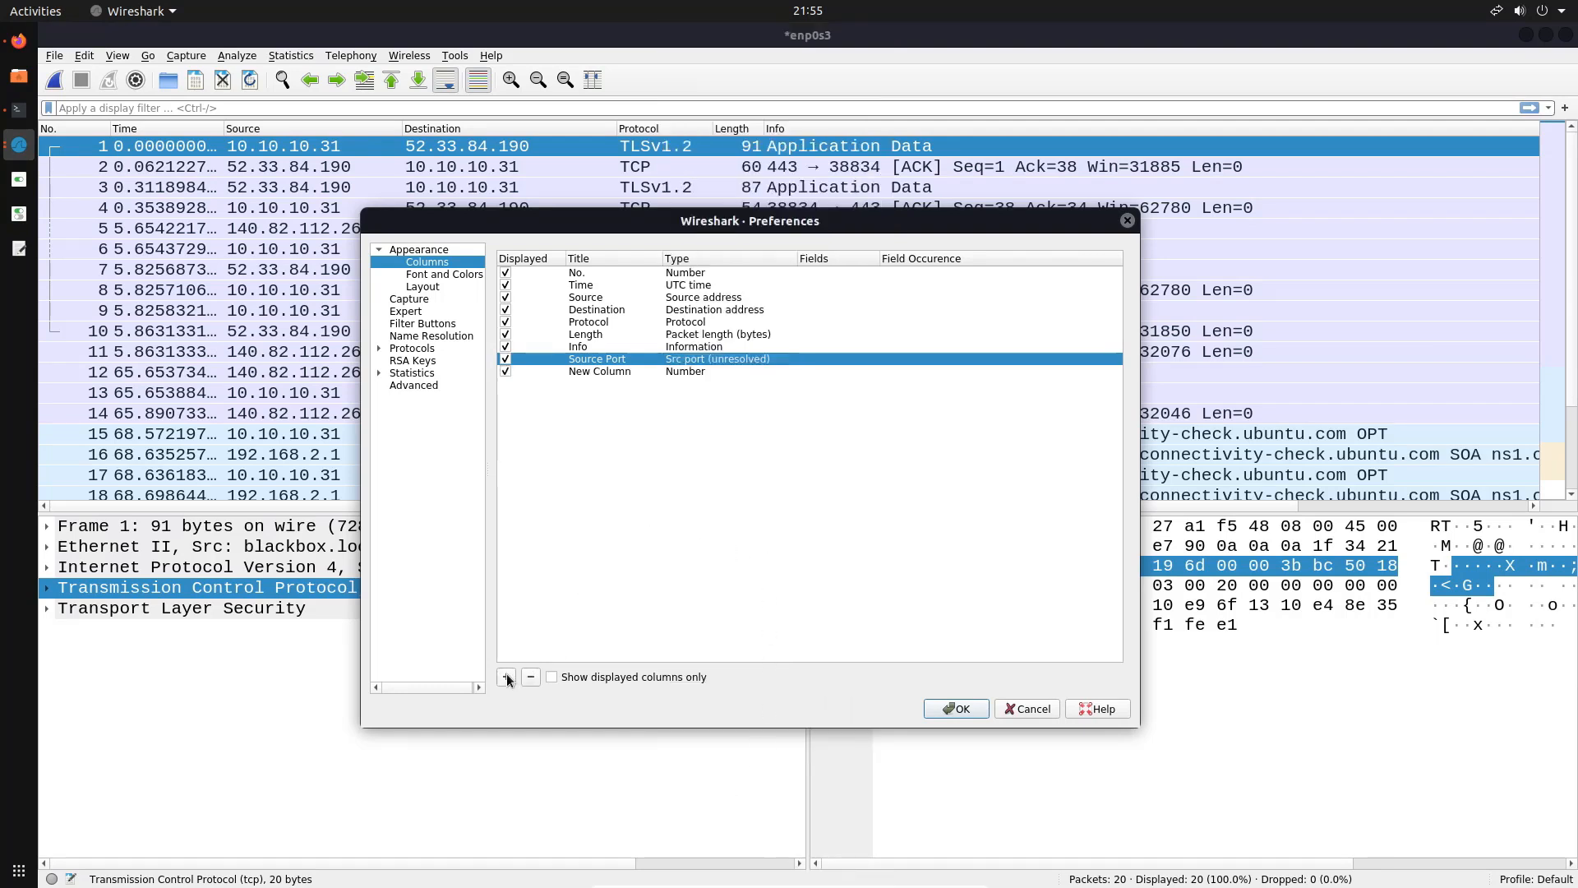
double_click(613, 372)
text(Destination Port)
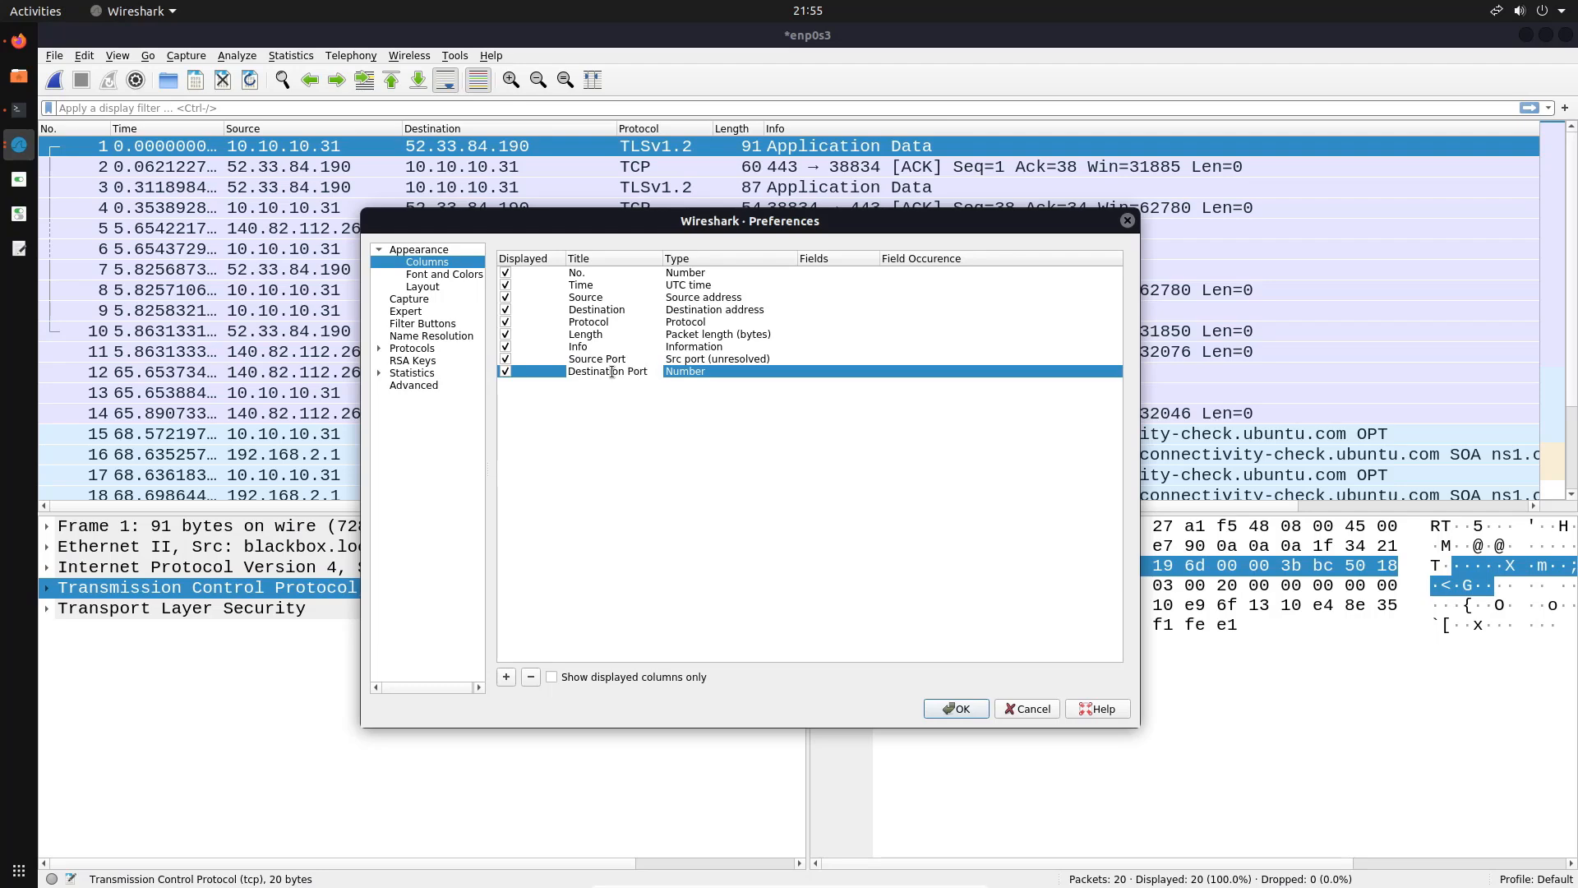
key(Return)
double_click(723, 373)
click(728, 371)
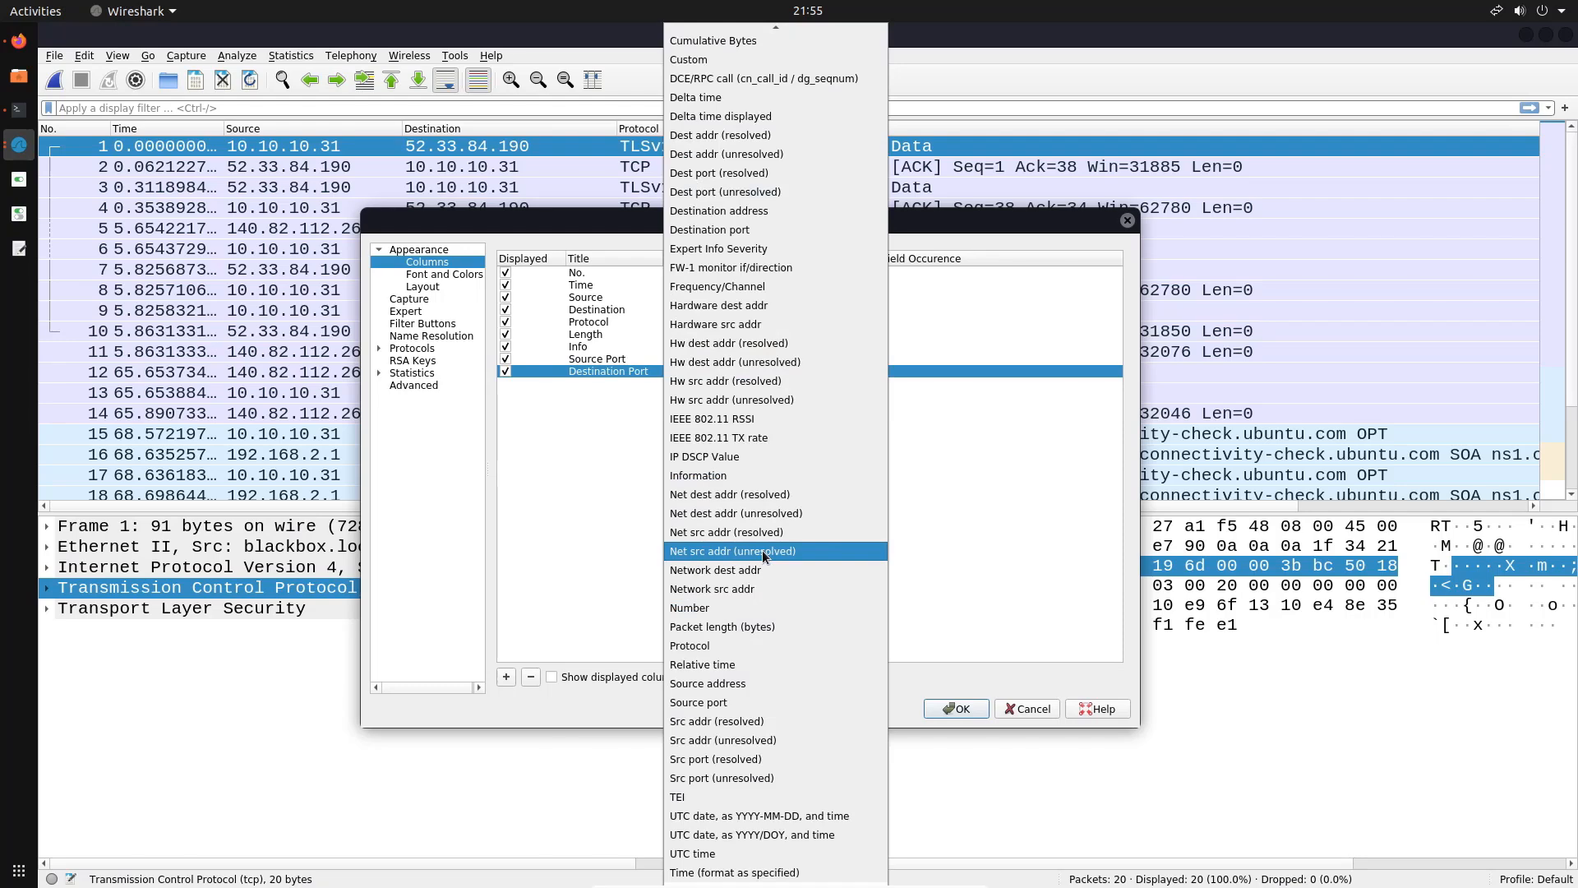
scroll(822, 370, up, 2)
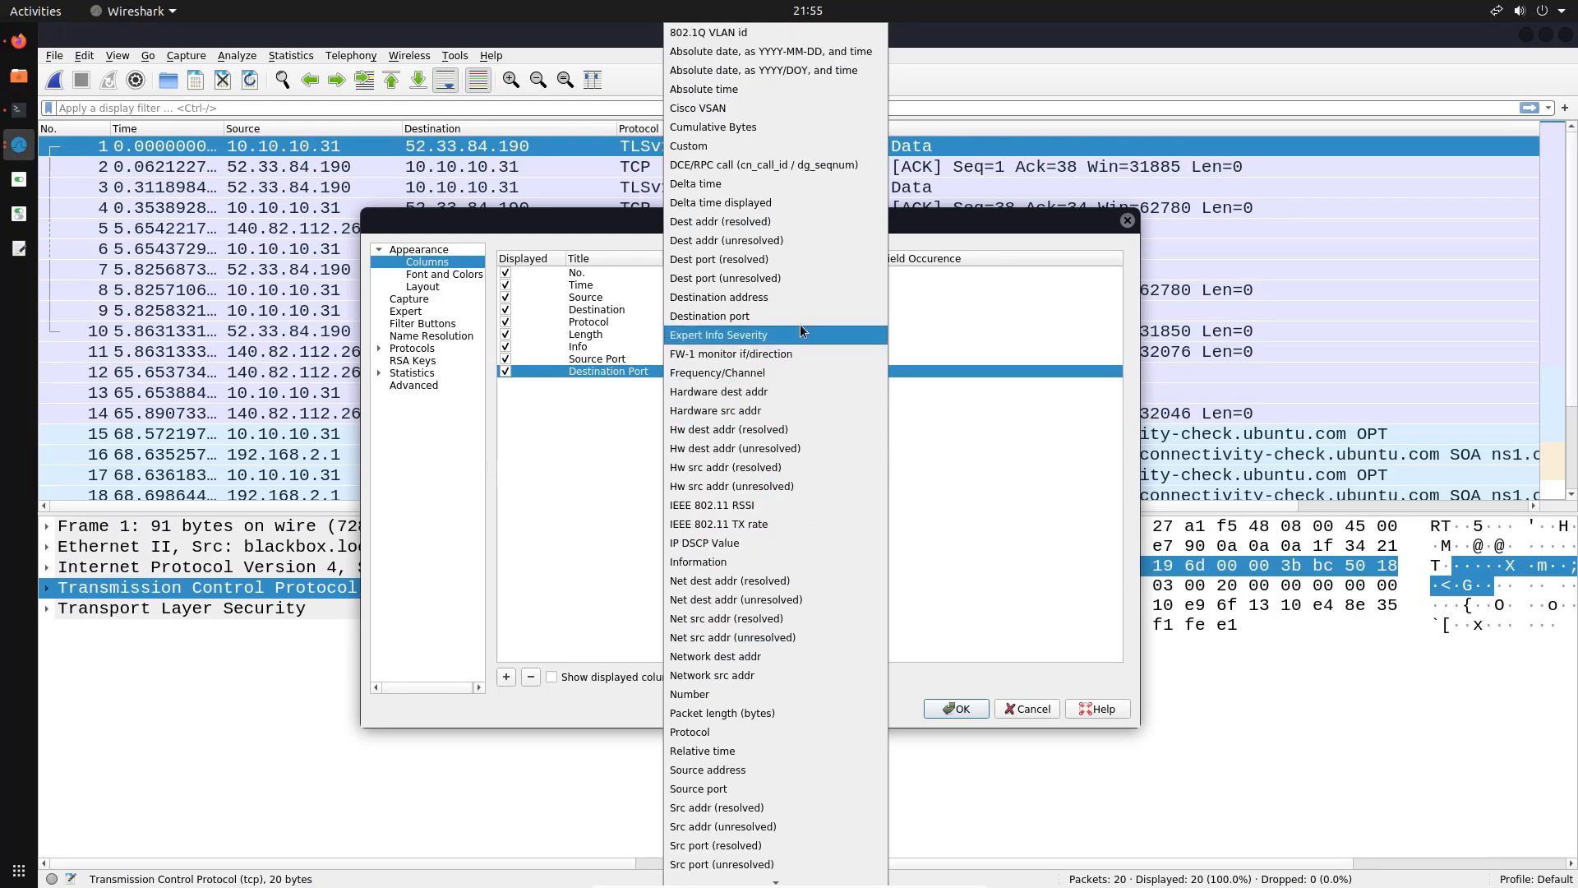
click(776, 278)
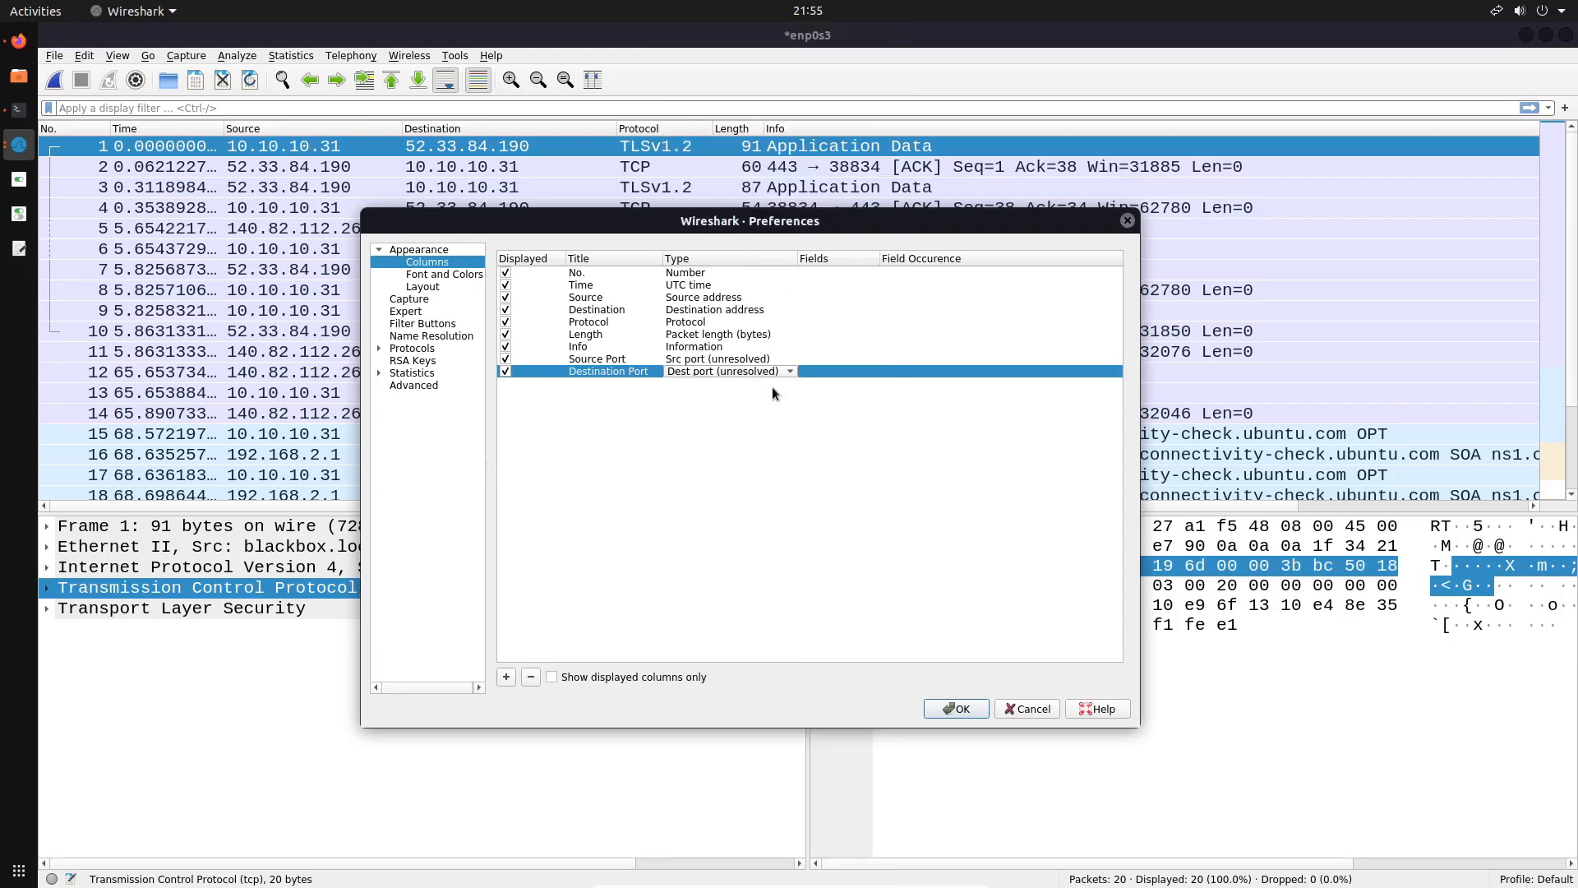
Move Source Port directly after Source and Destination Port directly after Destination, and apply the column settings.
click(598, 360)
drag(590, 362, 587, 309)
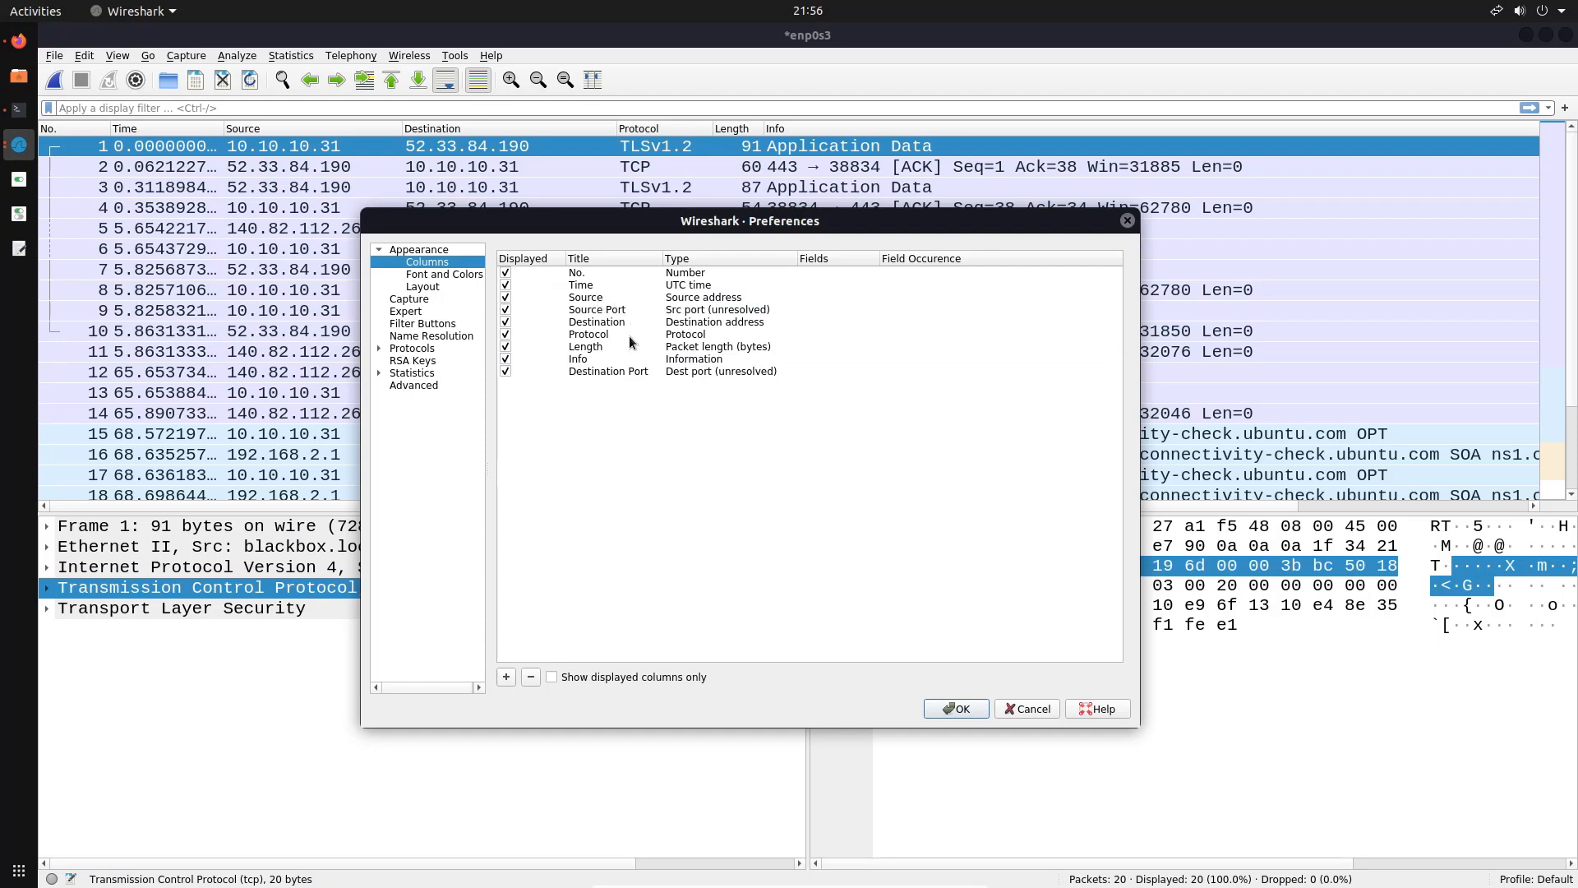
drag(615, 370, 604, 327)
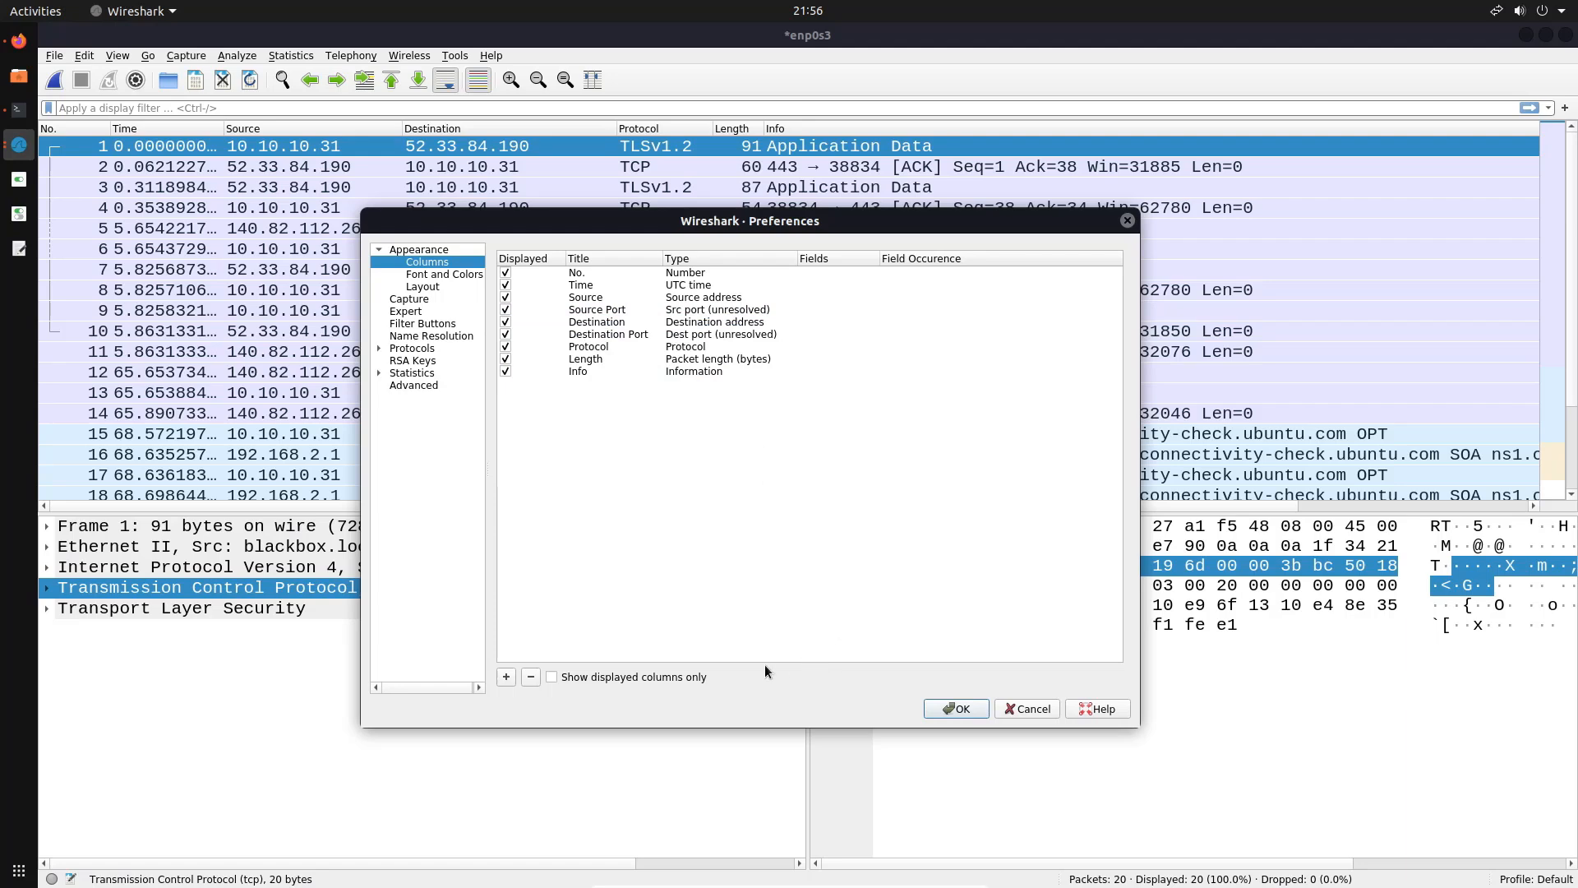
click(956, 708)
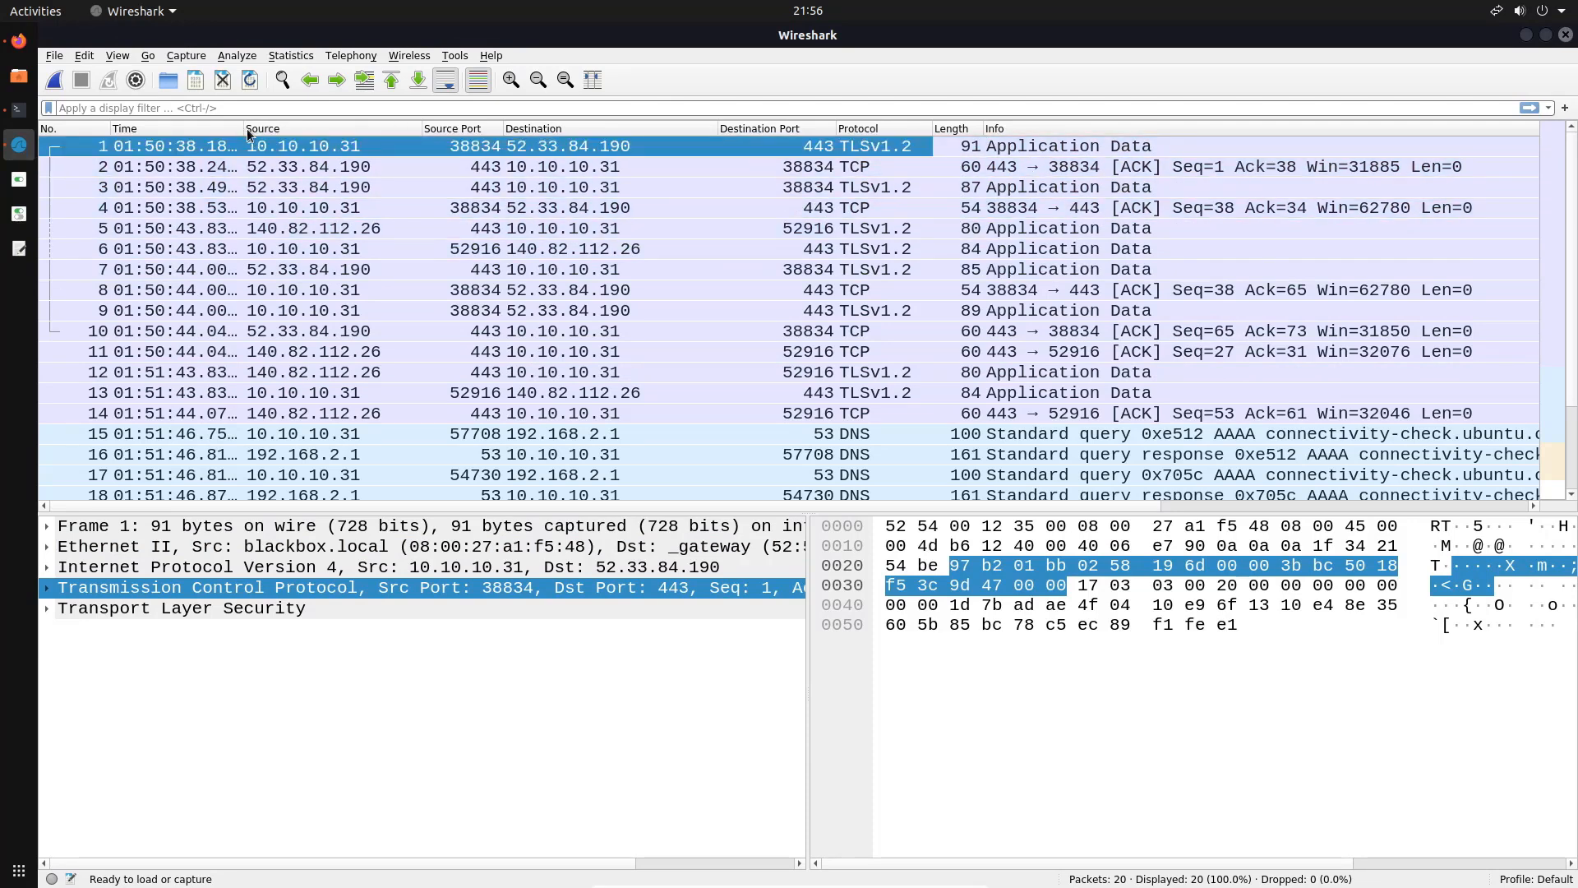
Narrow the No. and Time columns, and center-align the Source Port and Destination Port columns in the packet list.
mouse_move(247, 129)
mouse_down()
mouse_move(341, 136)
mouse_move(239, 133)
mouse_up()
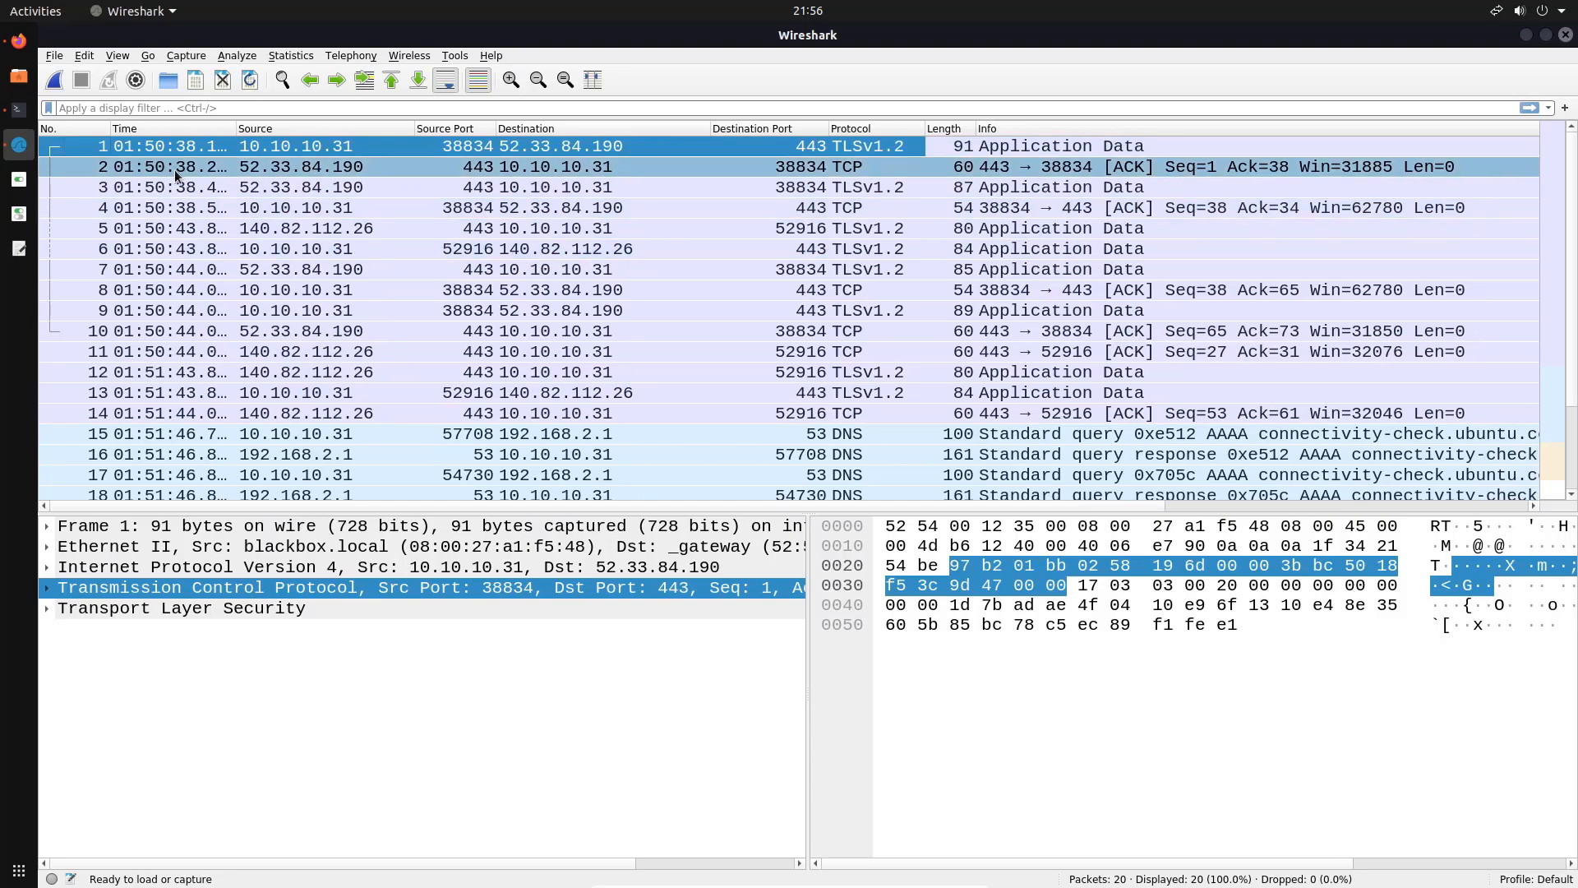
drag(110, 129, 90, 135)
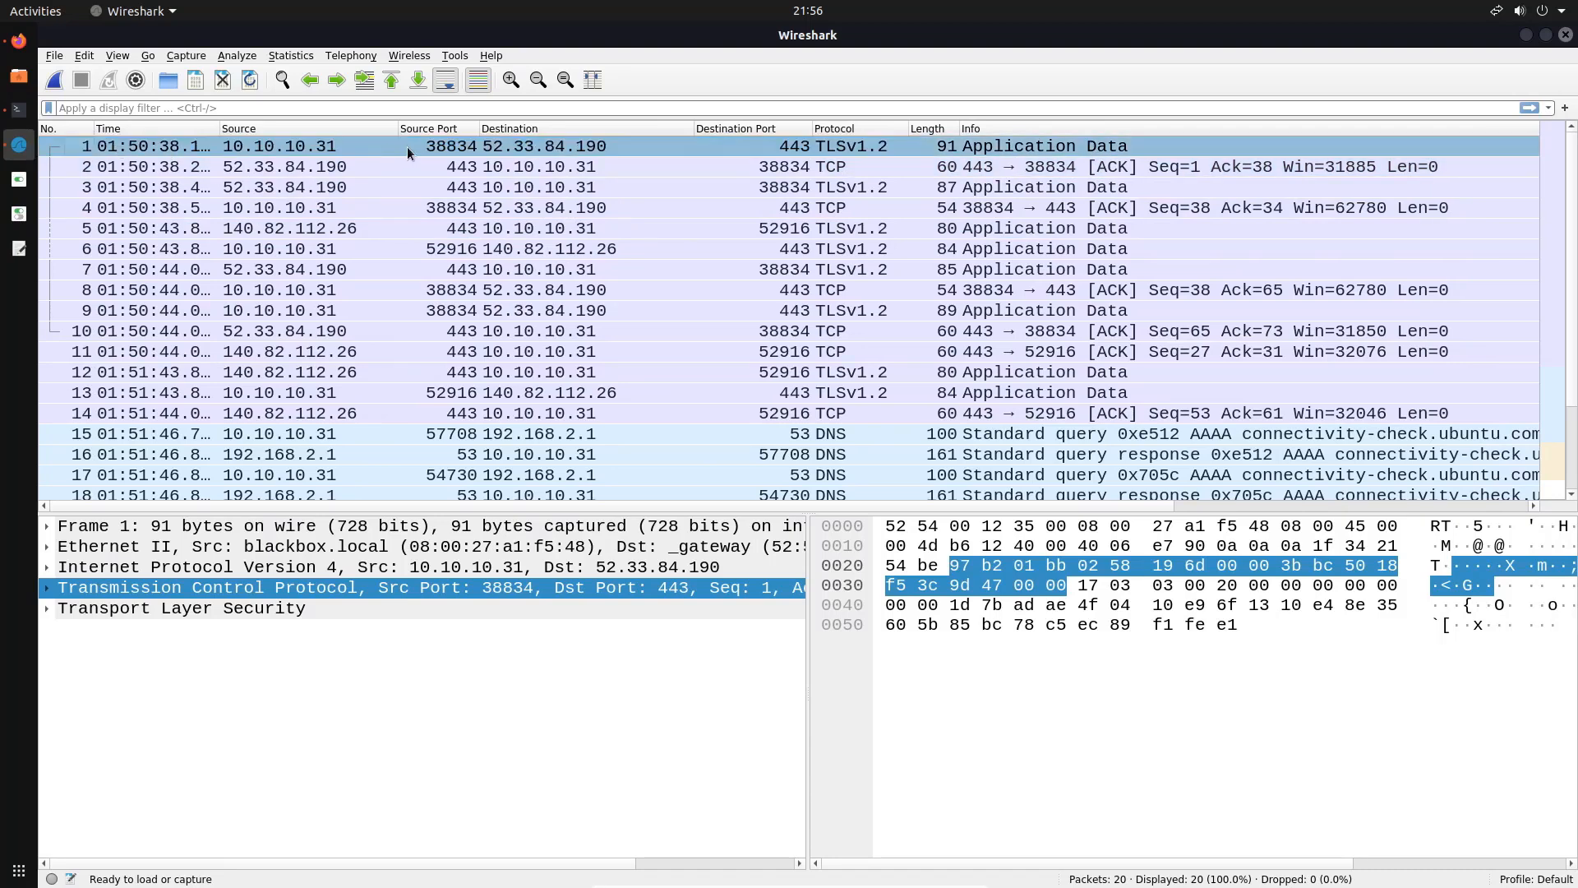
right_click(435, 134)
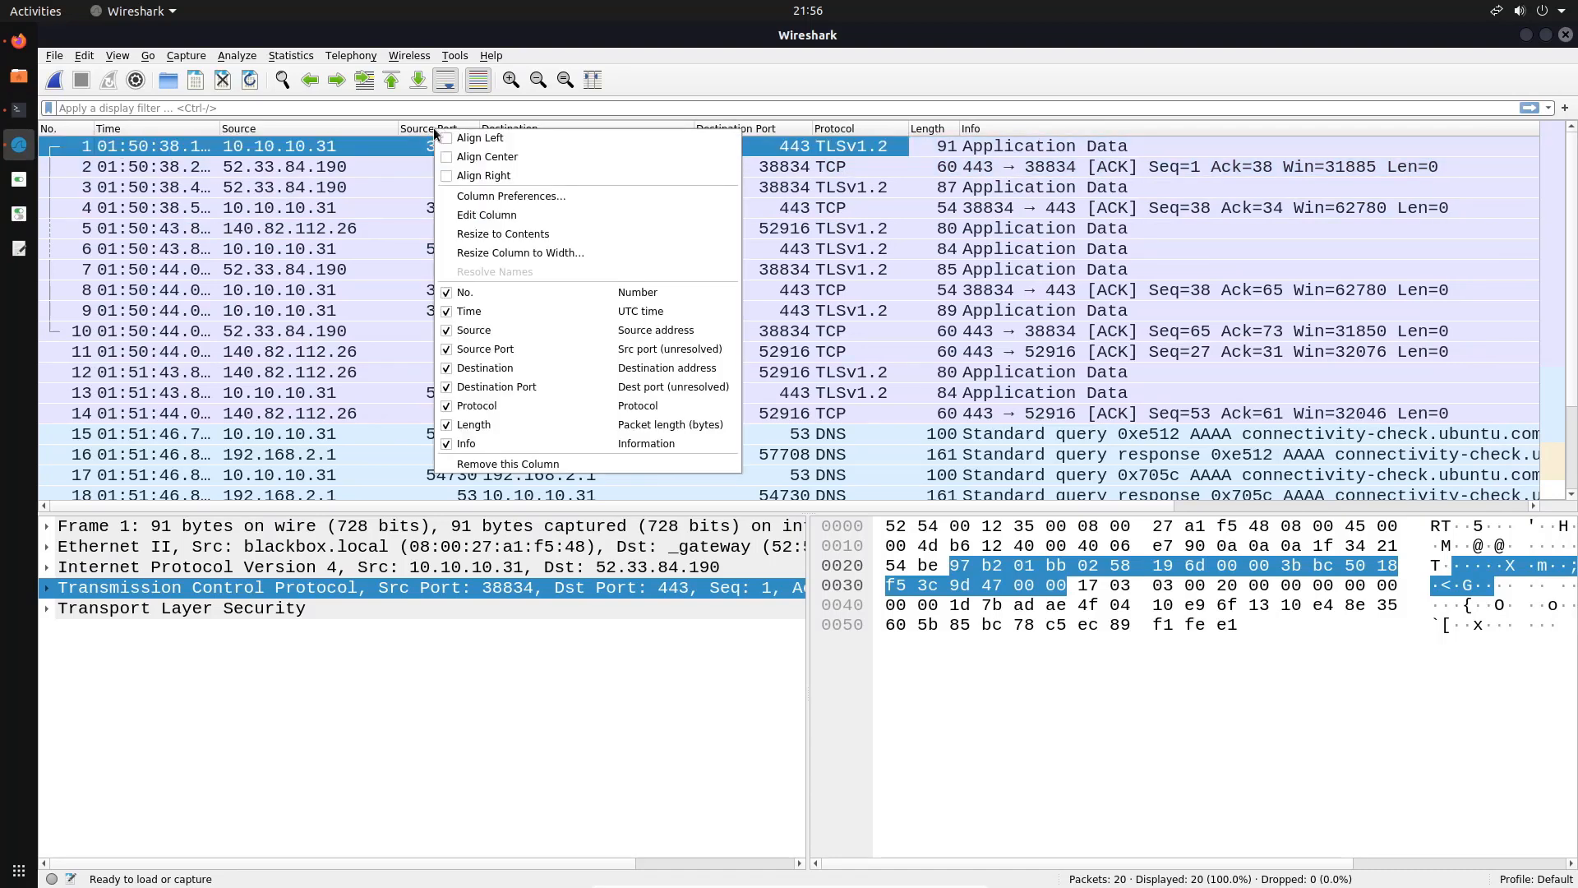
click(466, 158)
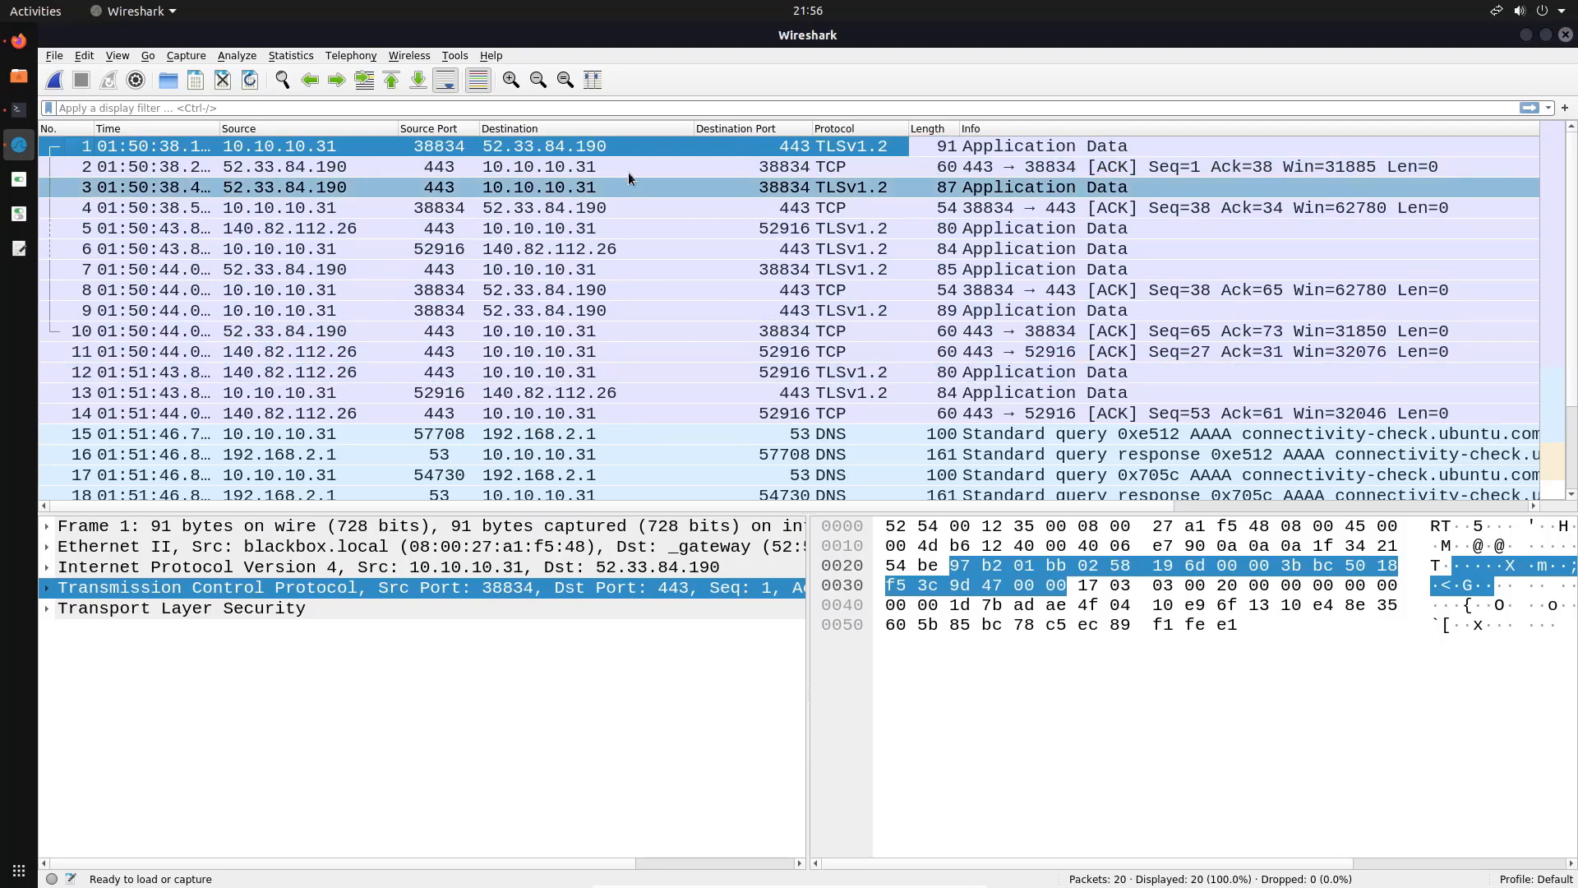
right_click(731, 129)
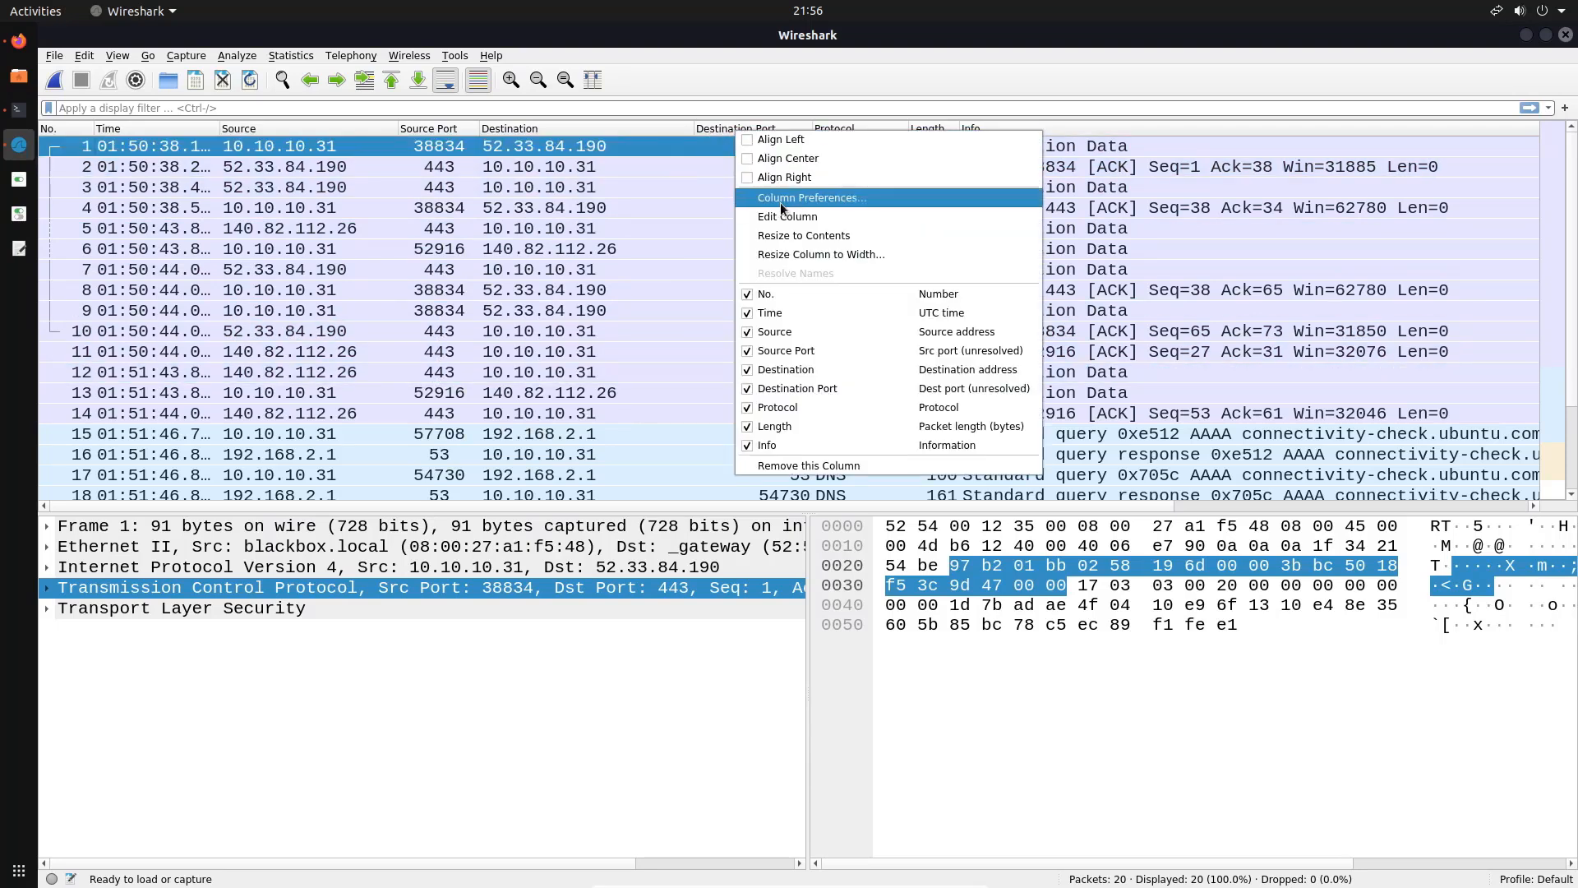
click(787, 158)
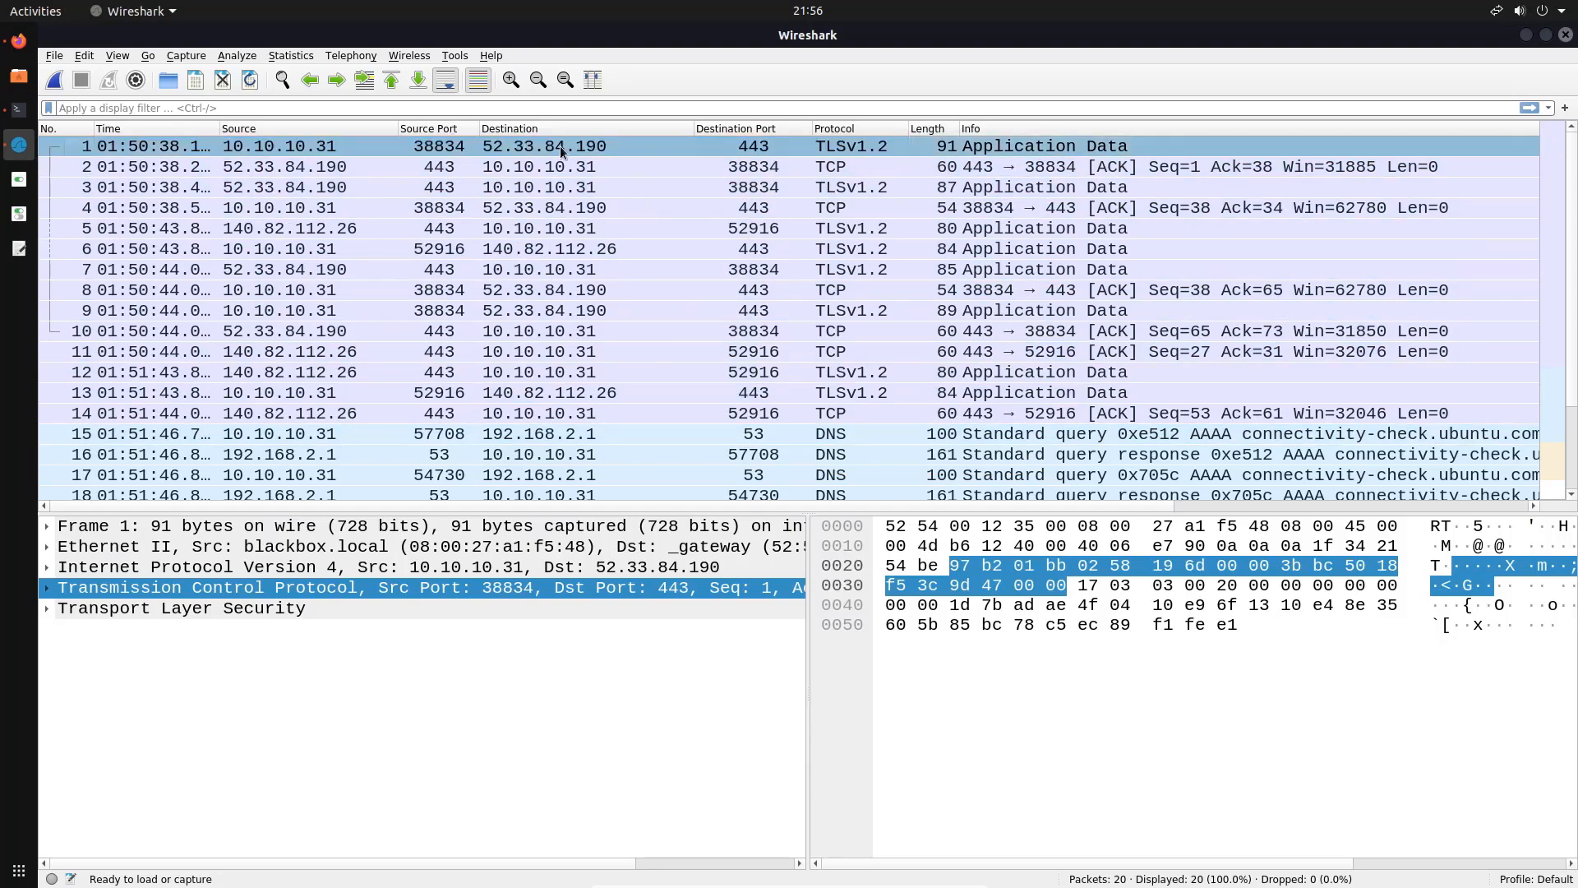
Try center alignment on the Source and Destination address columns, and restore their default alignment.
right_click(330, 129)
click(372, 156)
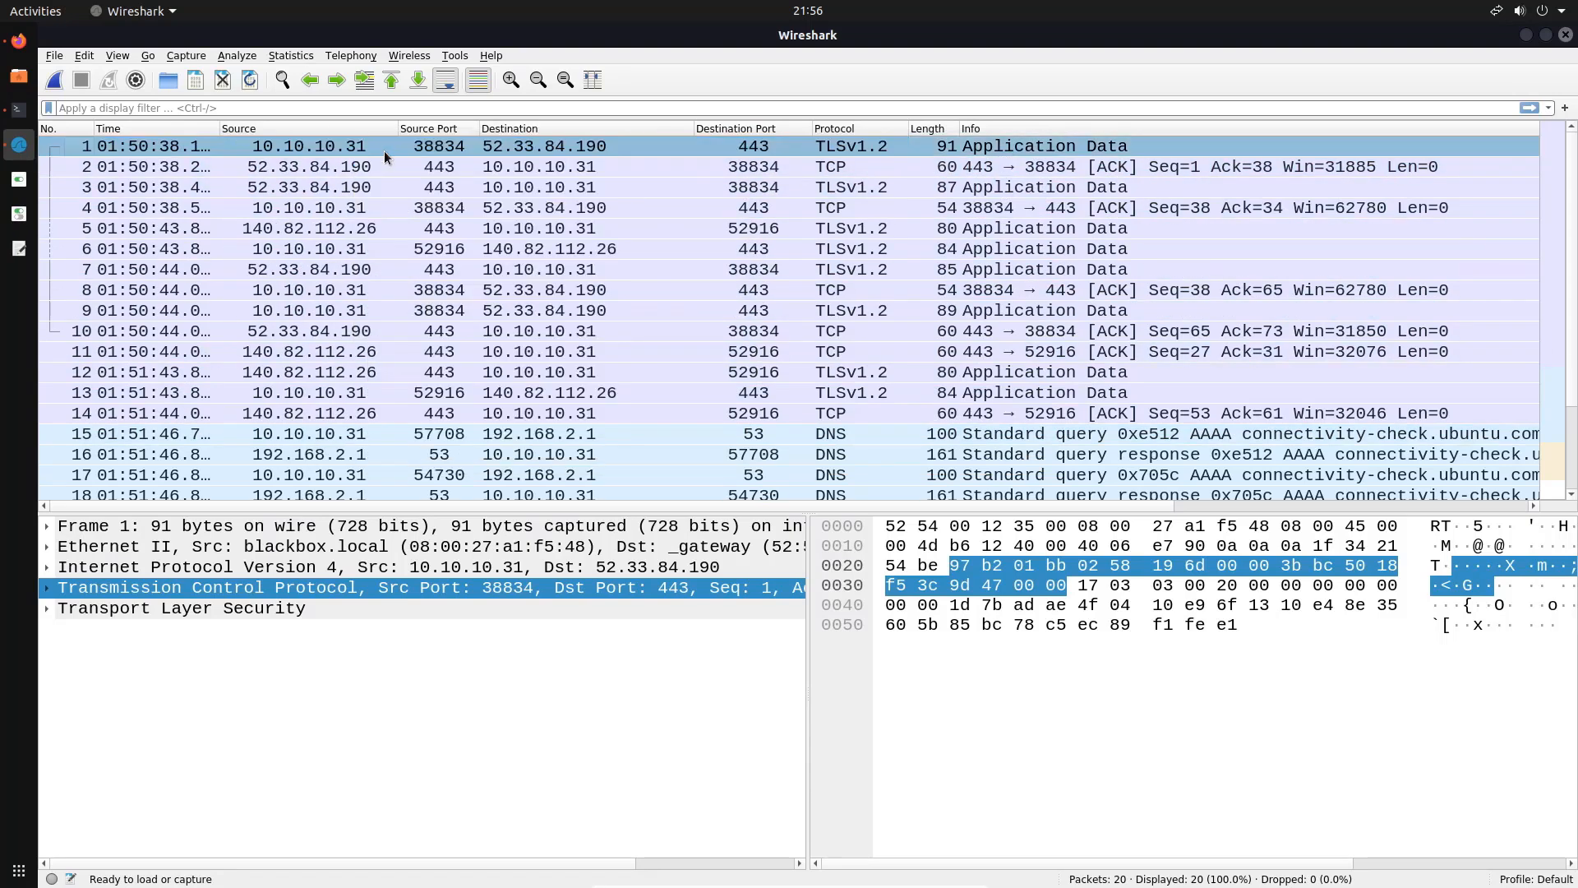
right_click(622, 132)
click(632, 160)
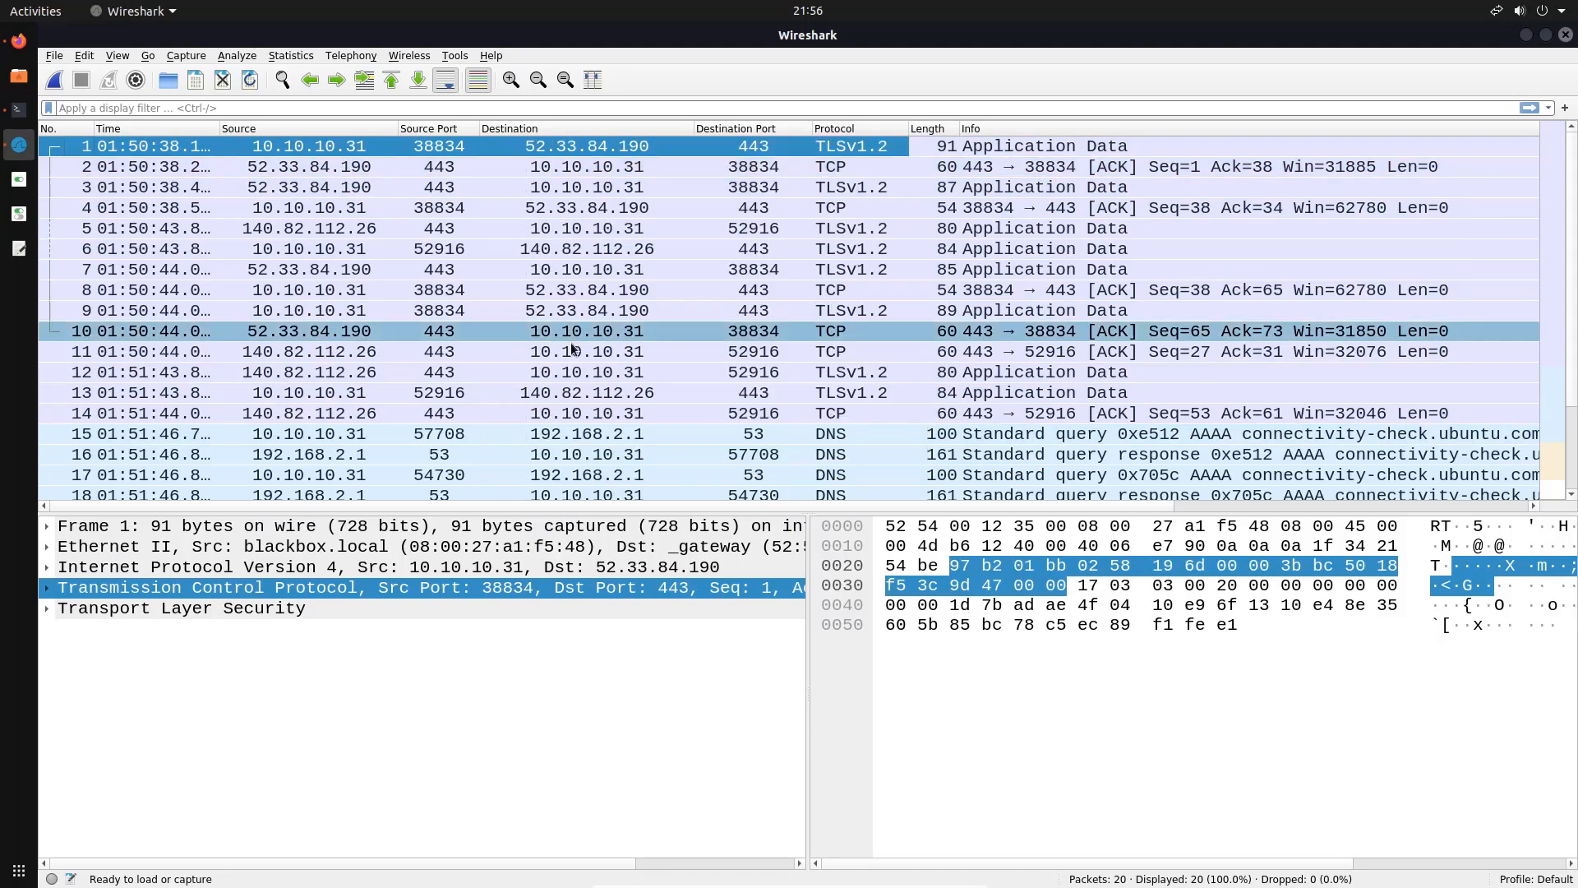
right_click(296, 129)
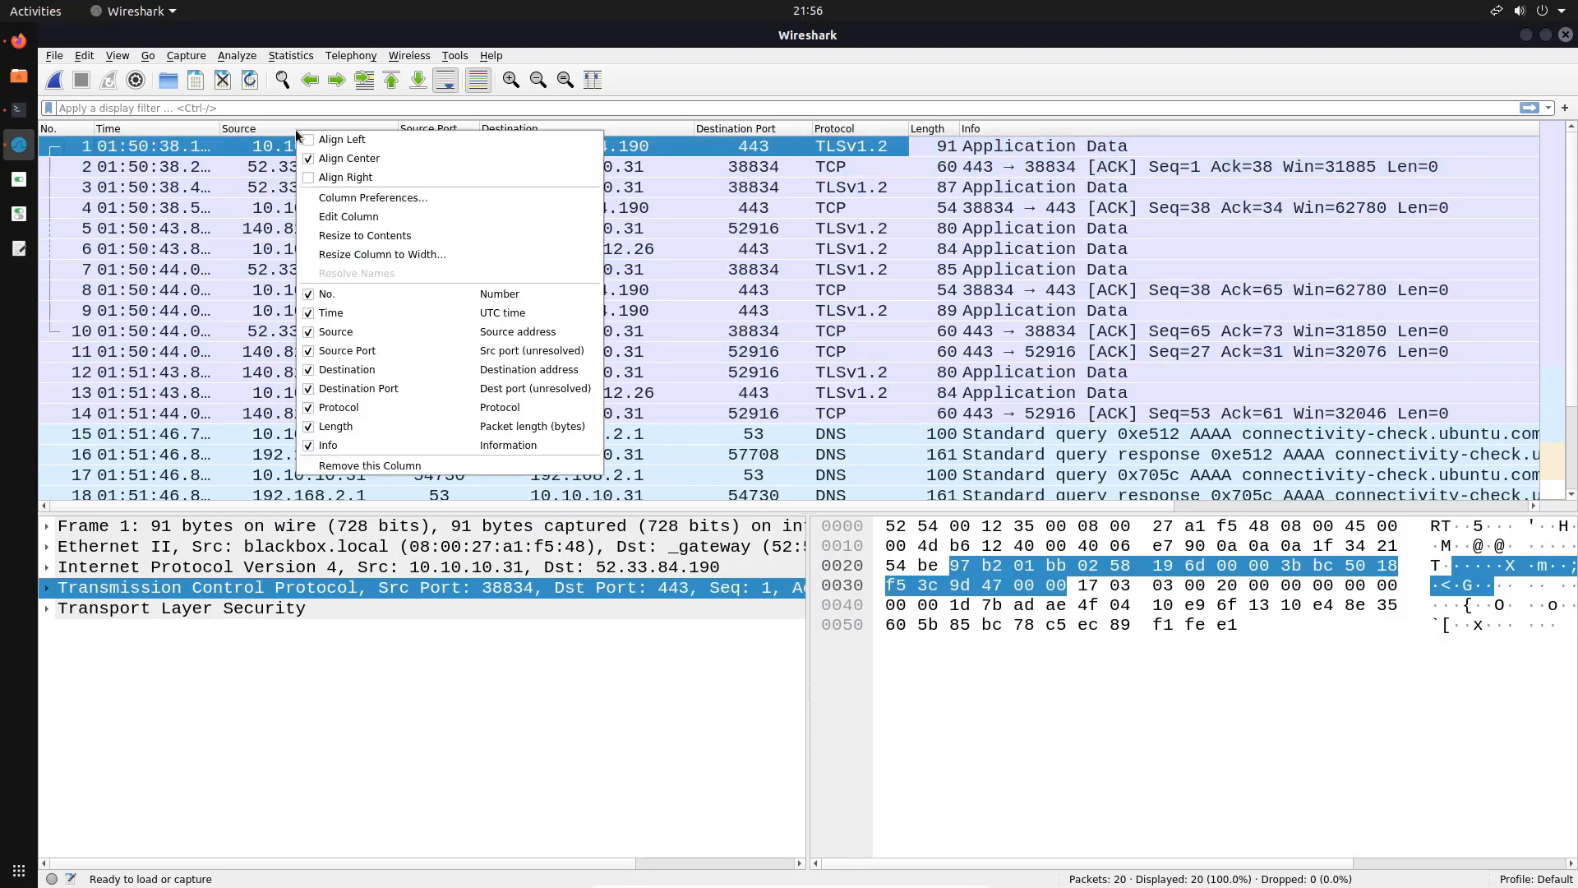
click(371, 156)
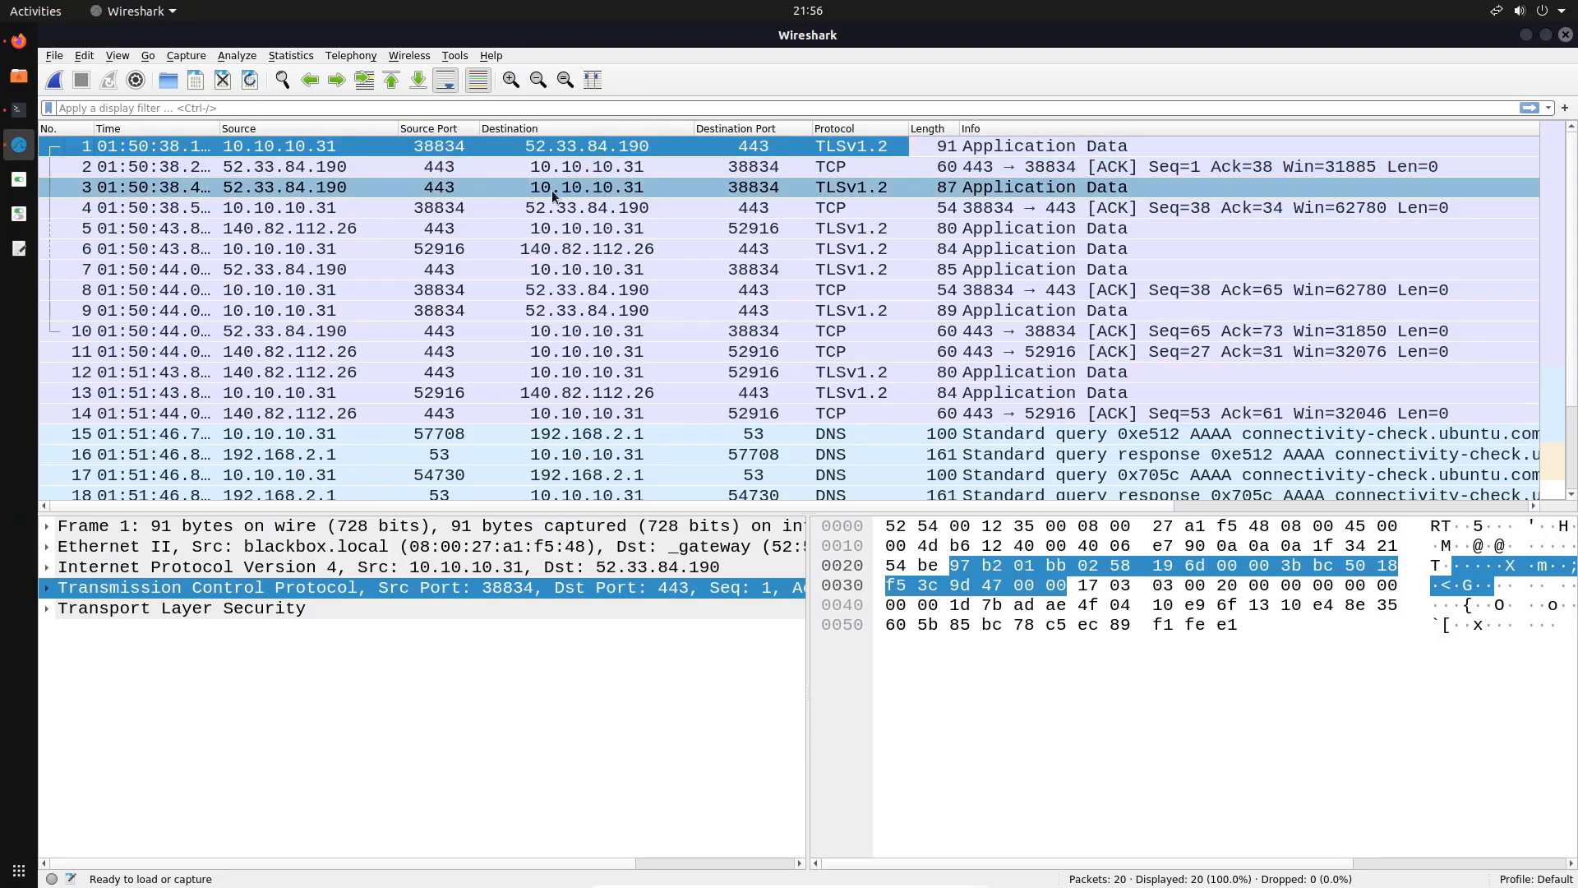
right_click(599, 134)
click(637, 158)
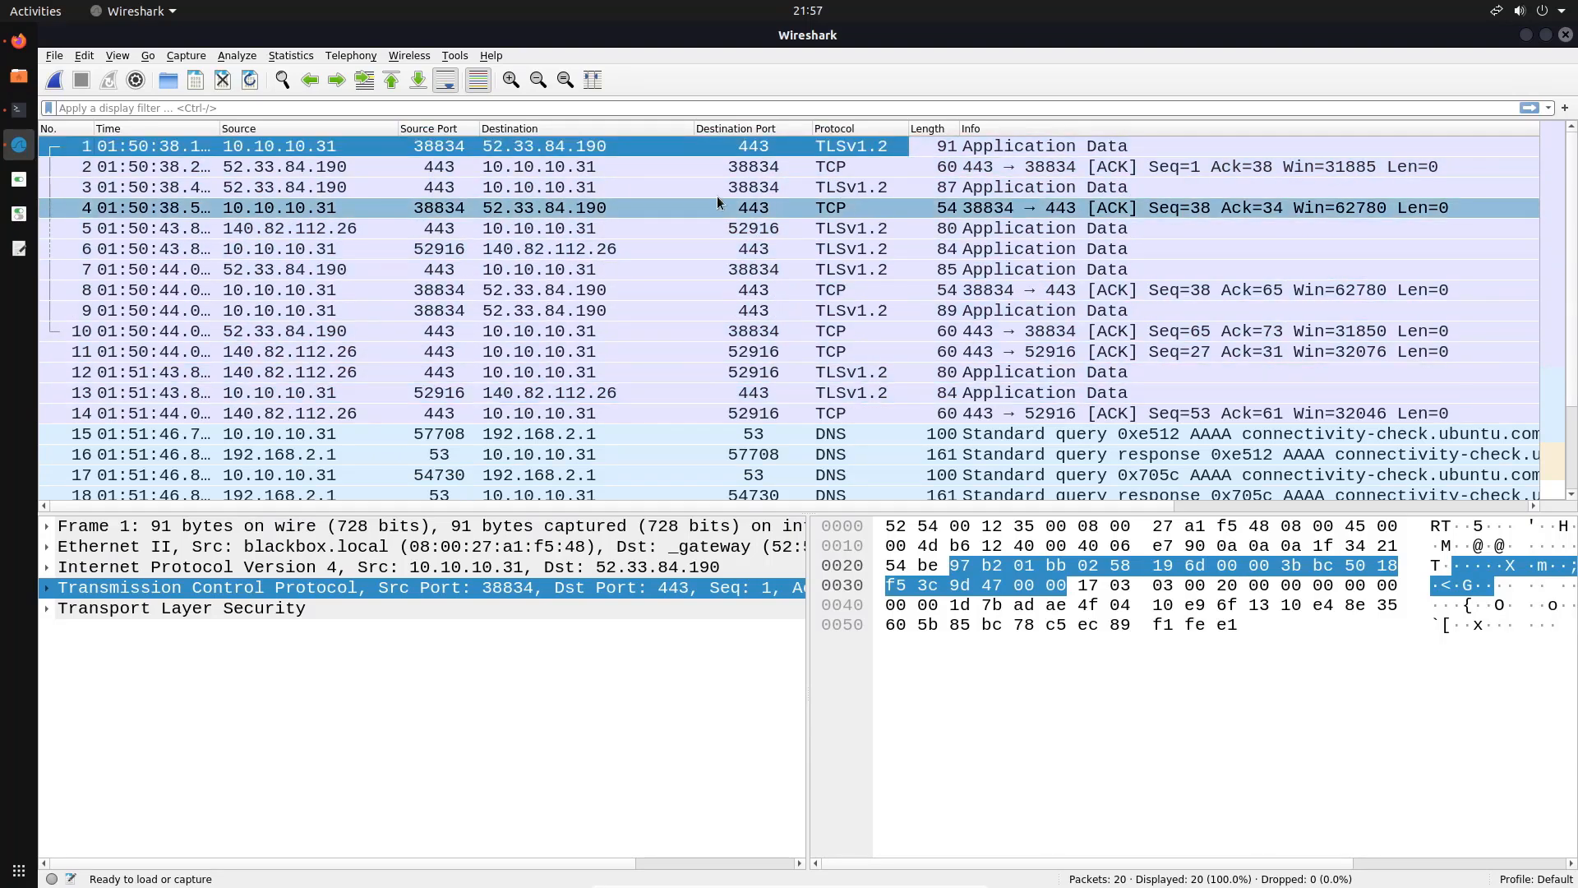
Narrow the Destination, Source and Destination Port columns to leave more room for the Info column.
drag(695, 129, 635, 135)
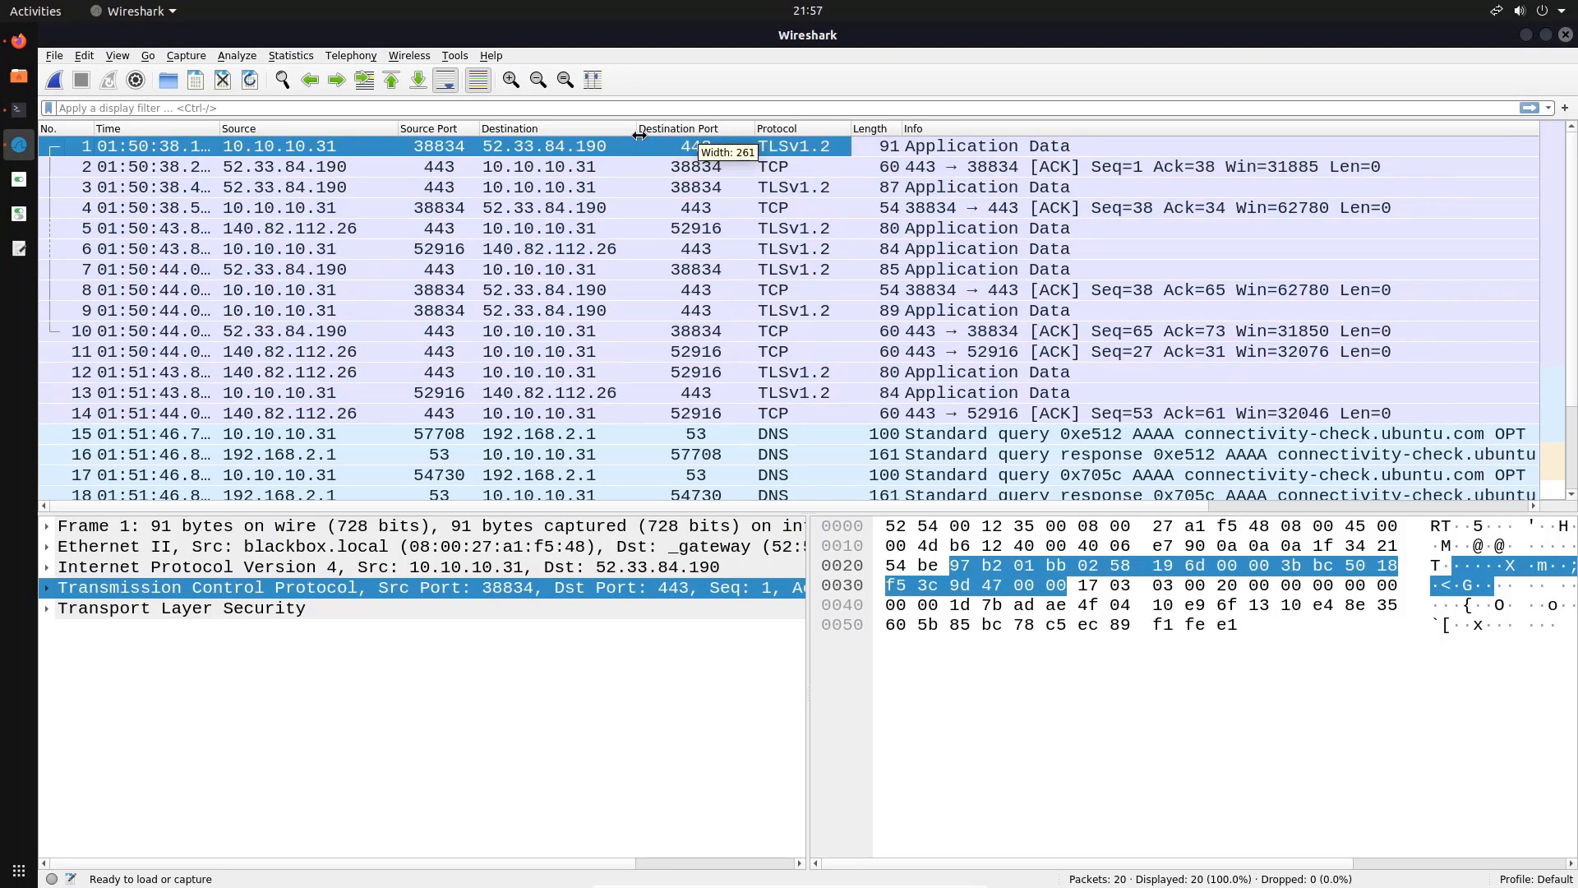
drag(400, 127, 377, 127)
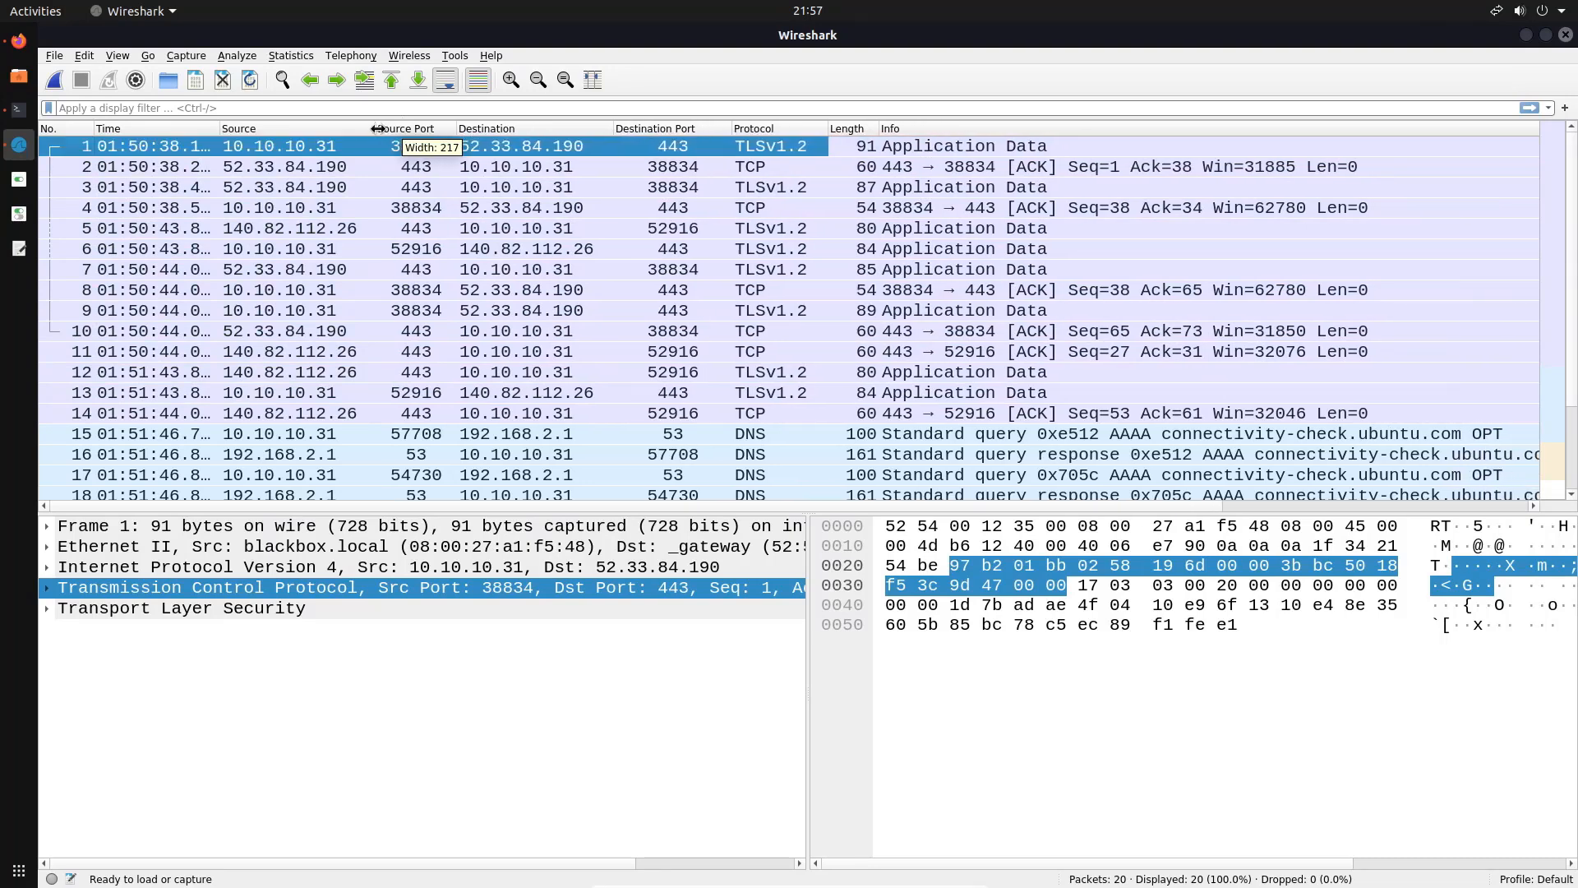
drag(733, 128, 704, 130)
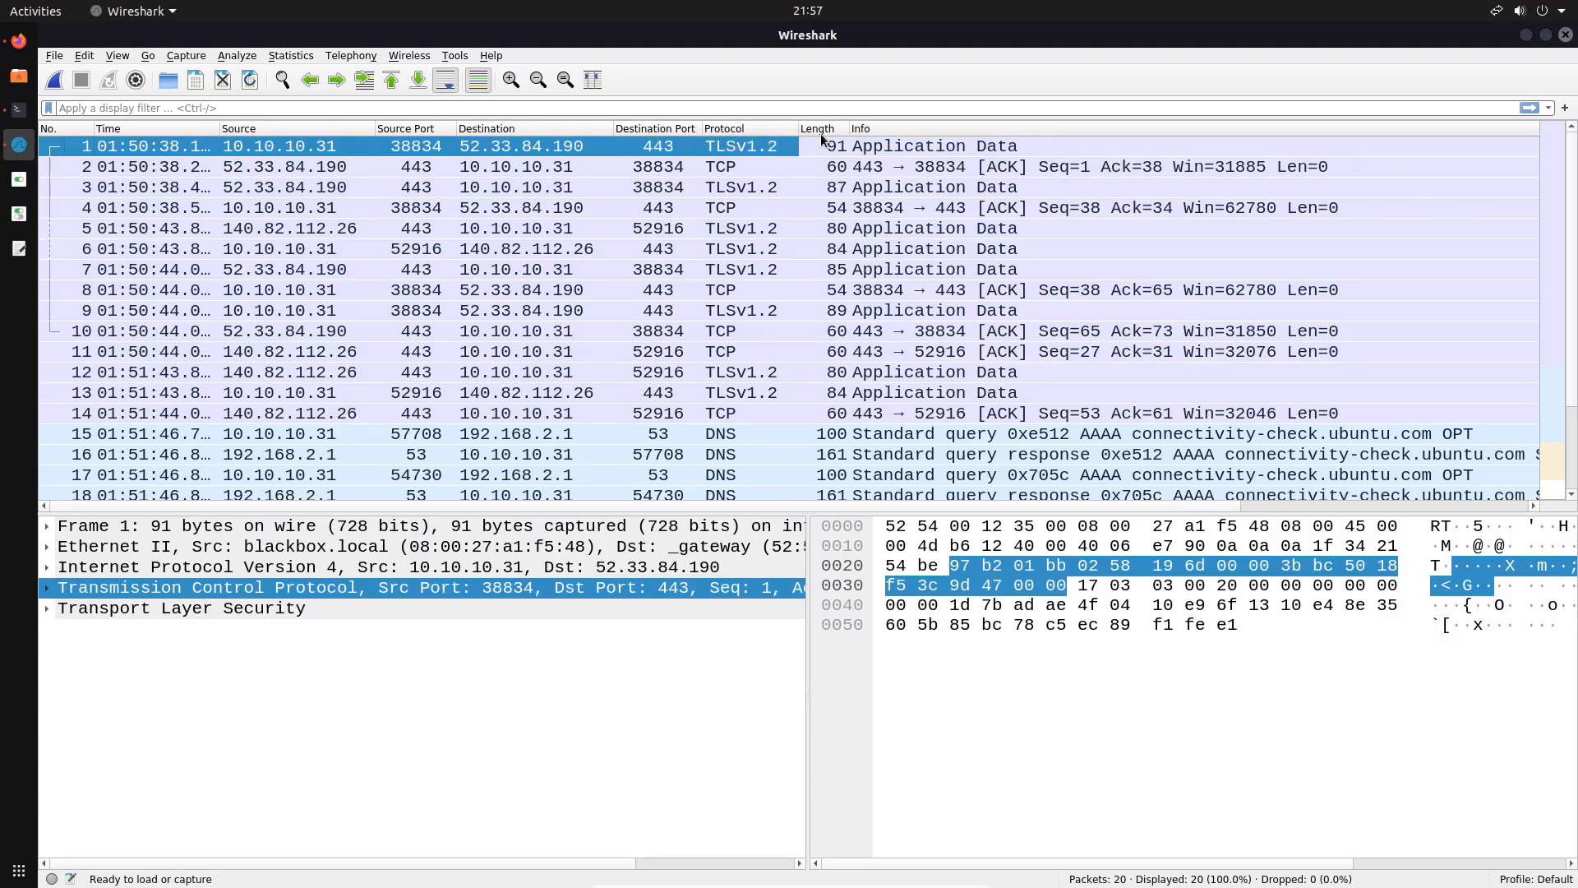
scroll(1106, 294, down, 1)
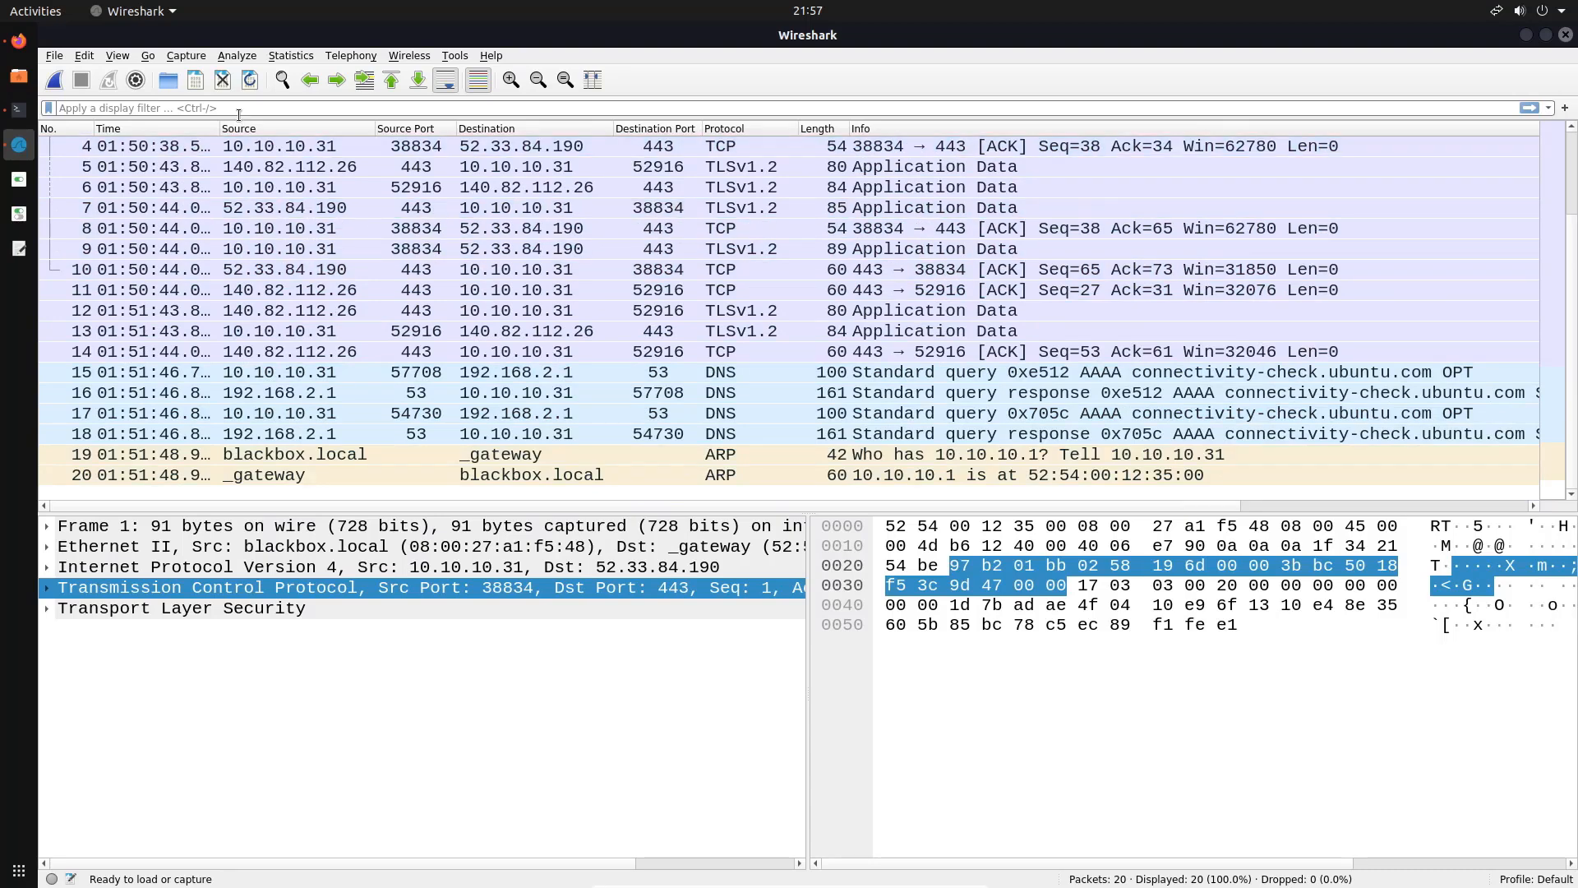
scroll(598, 264, up, 1)
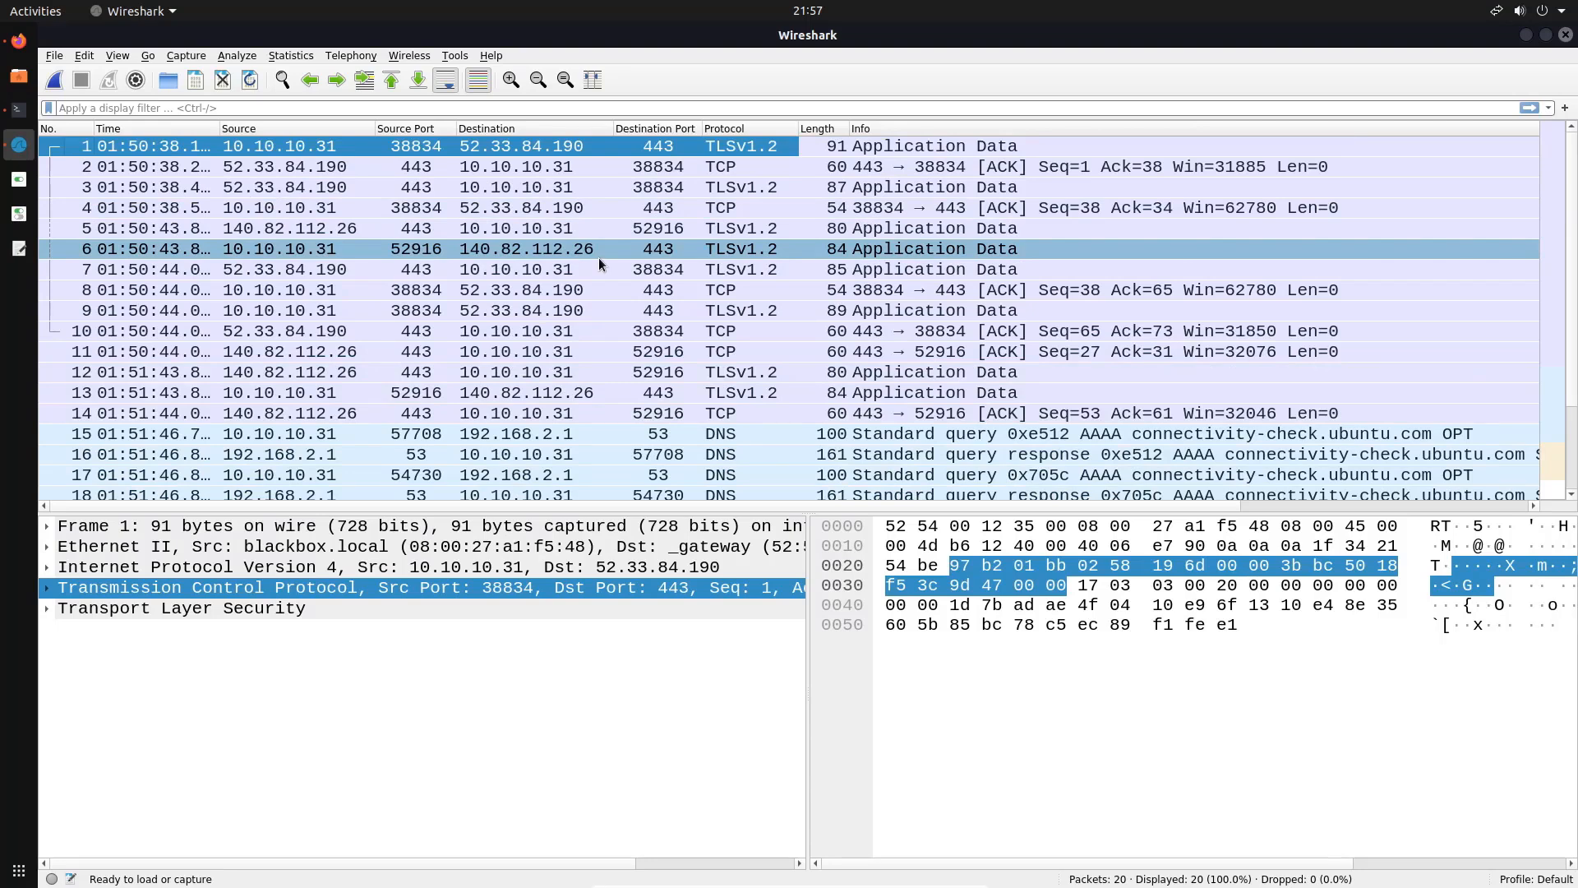
Switch packet list colorization off to compare the uncolored list, and switch it back on.
click(82, 57)
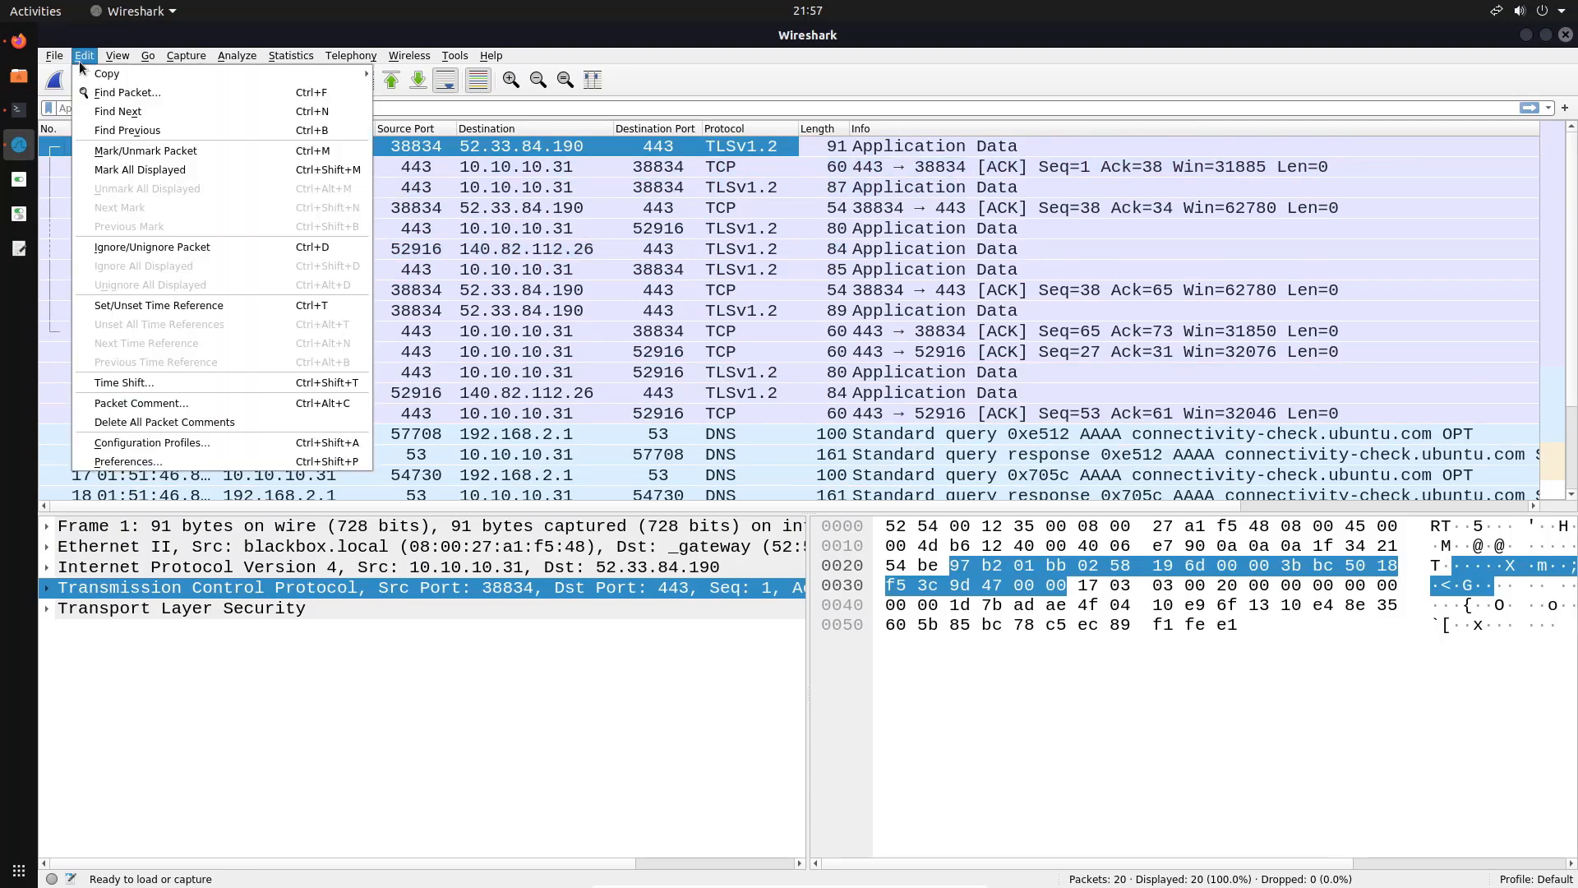
mouse_move(117, 55)
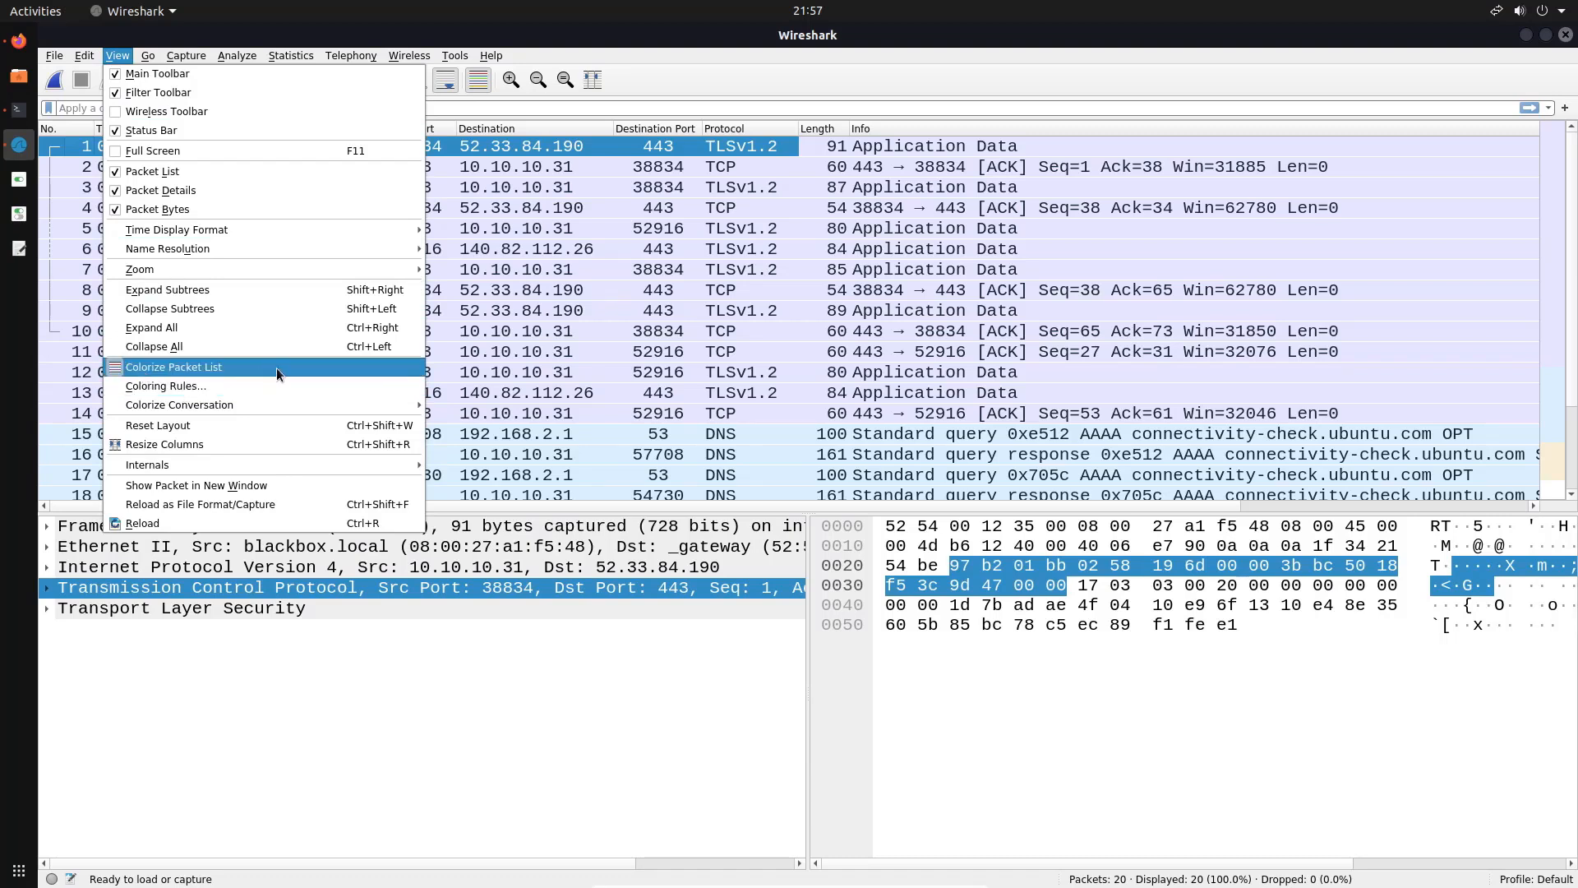
click(205, 370)
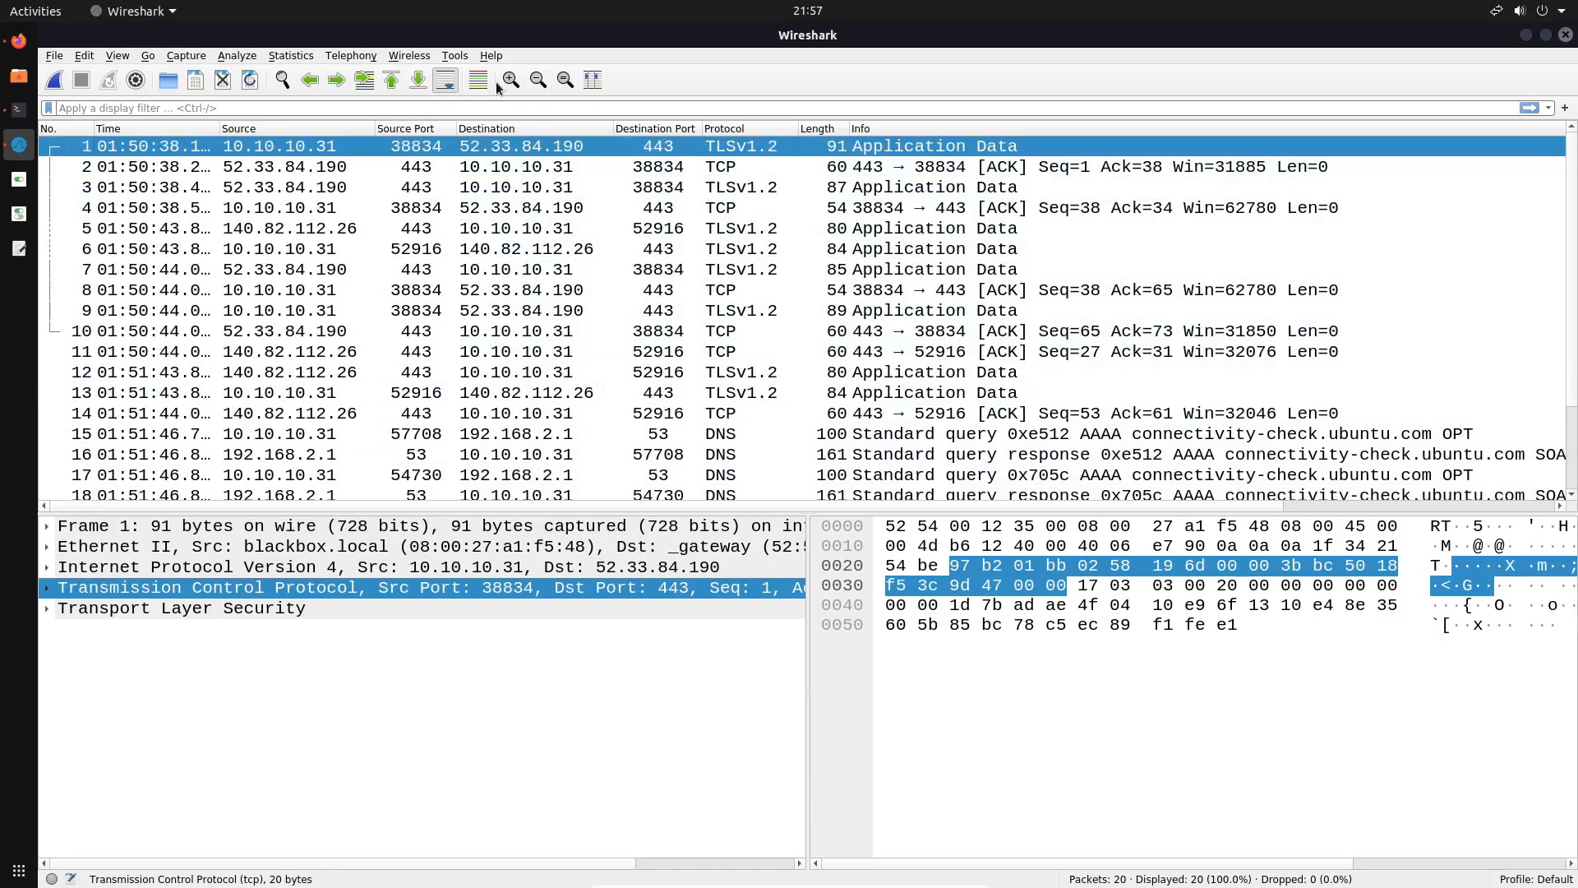
scroll(707, 259, down, 1)
scroll(708, 263, up, 1)
click(477, 79)
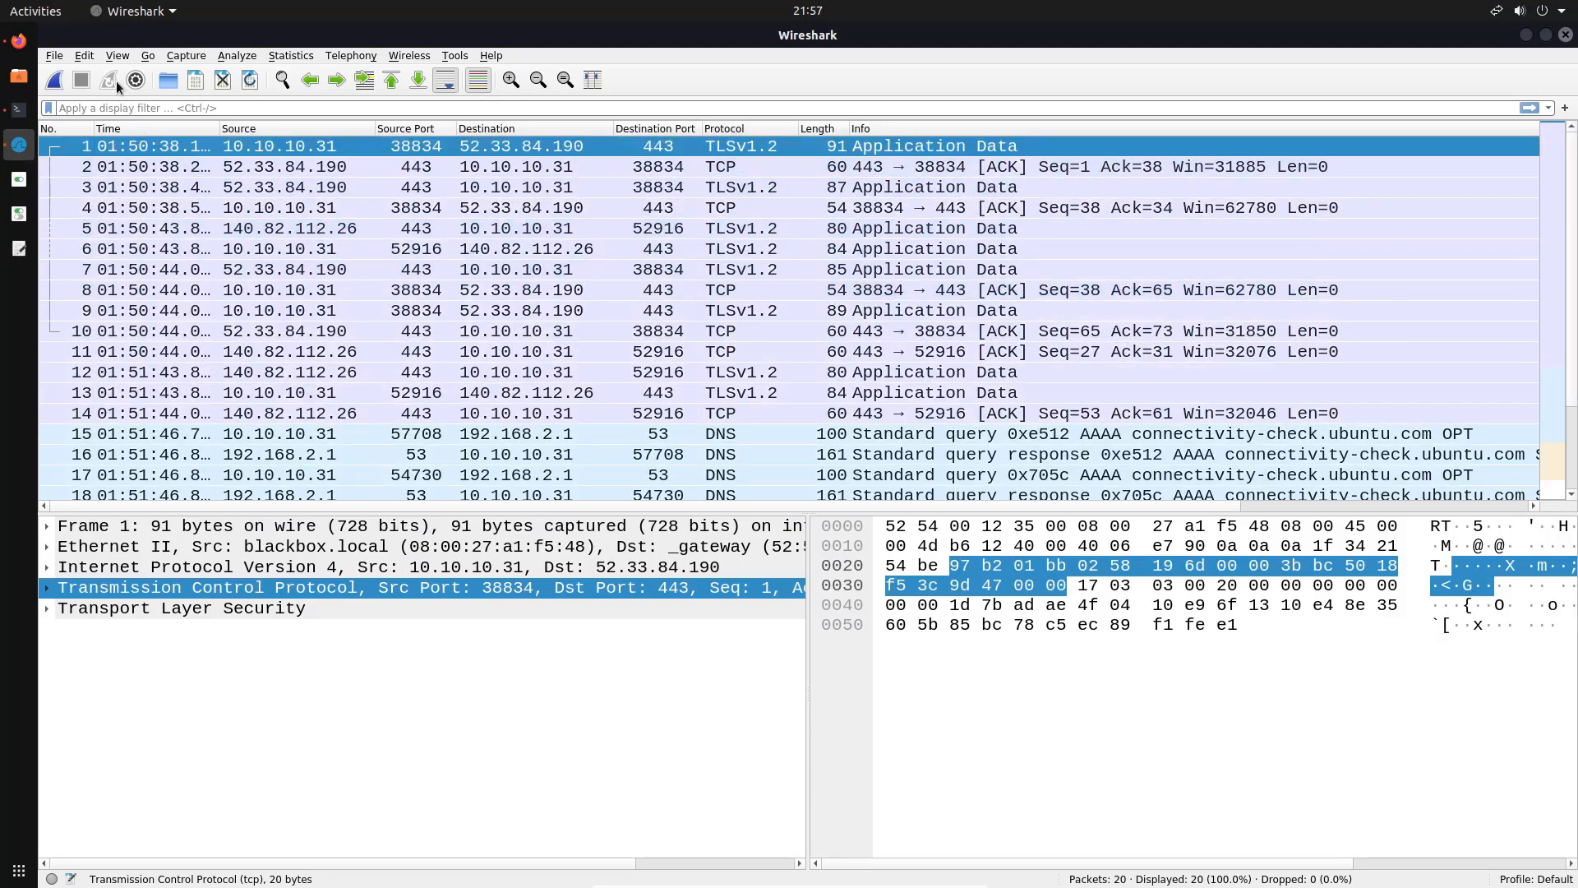
Examine the default coloring rules and their filters, and close them without making changes.
click(116, 55)
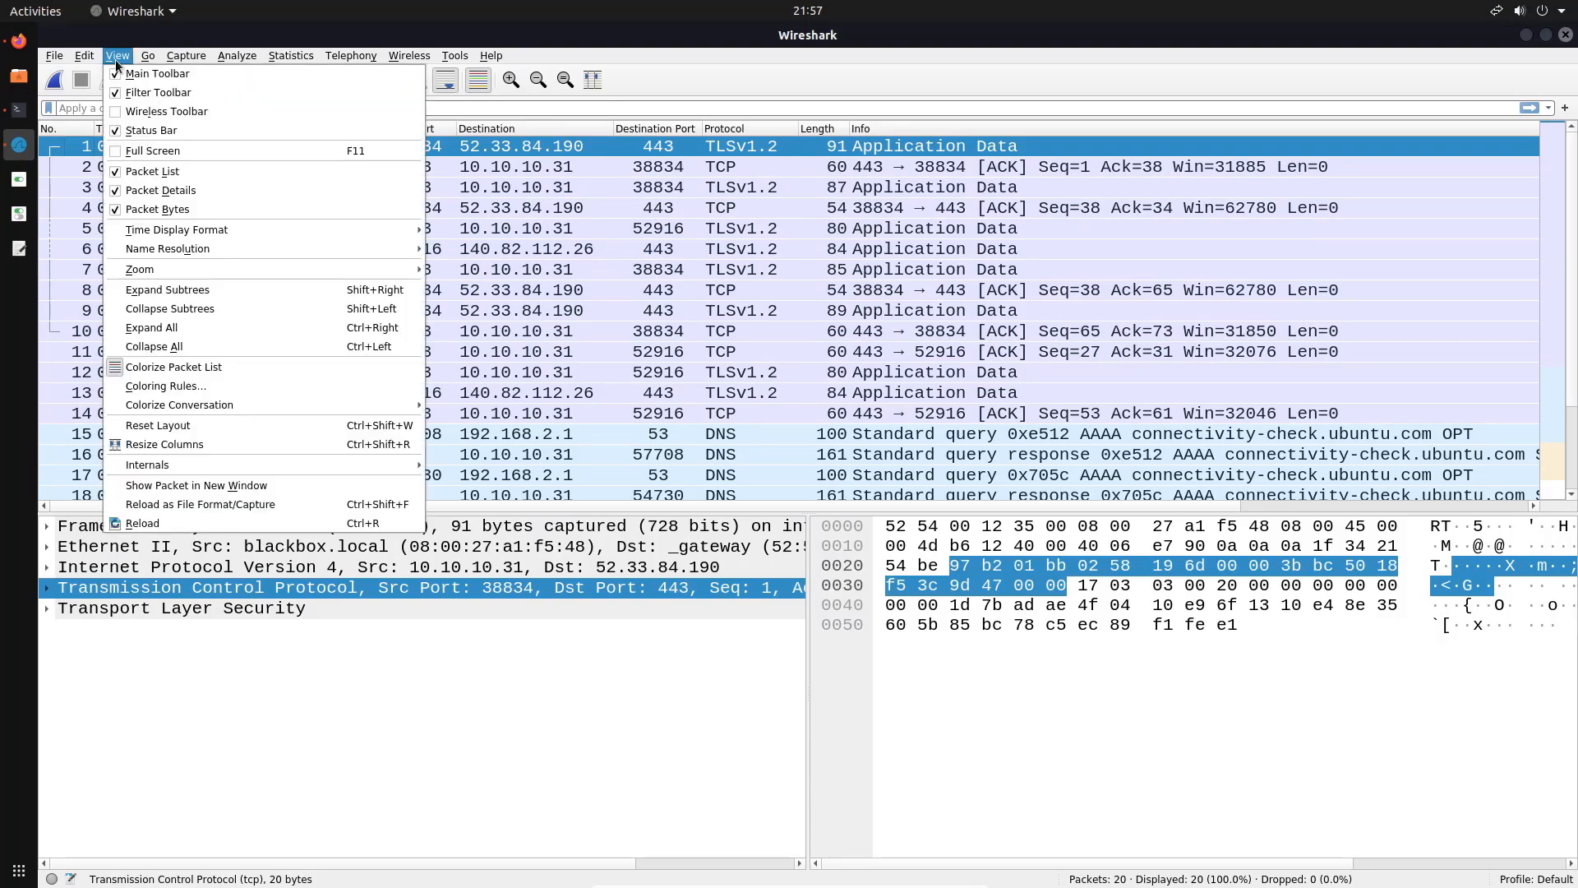
click(173, 388)
drag(594, 119, 686, 139)
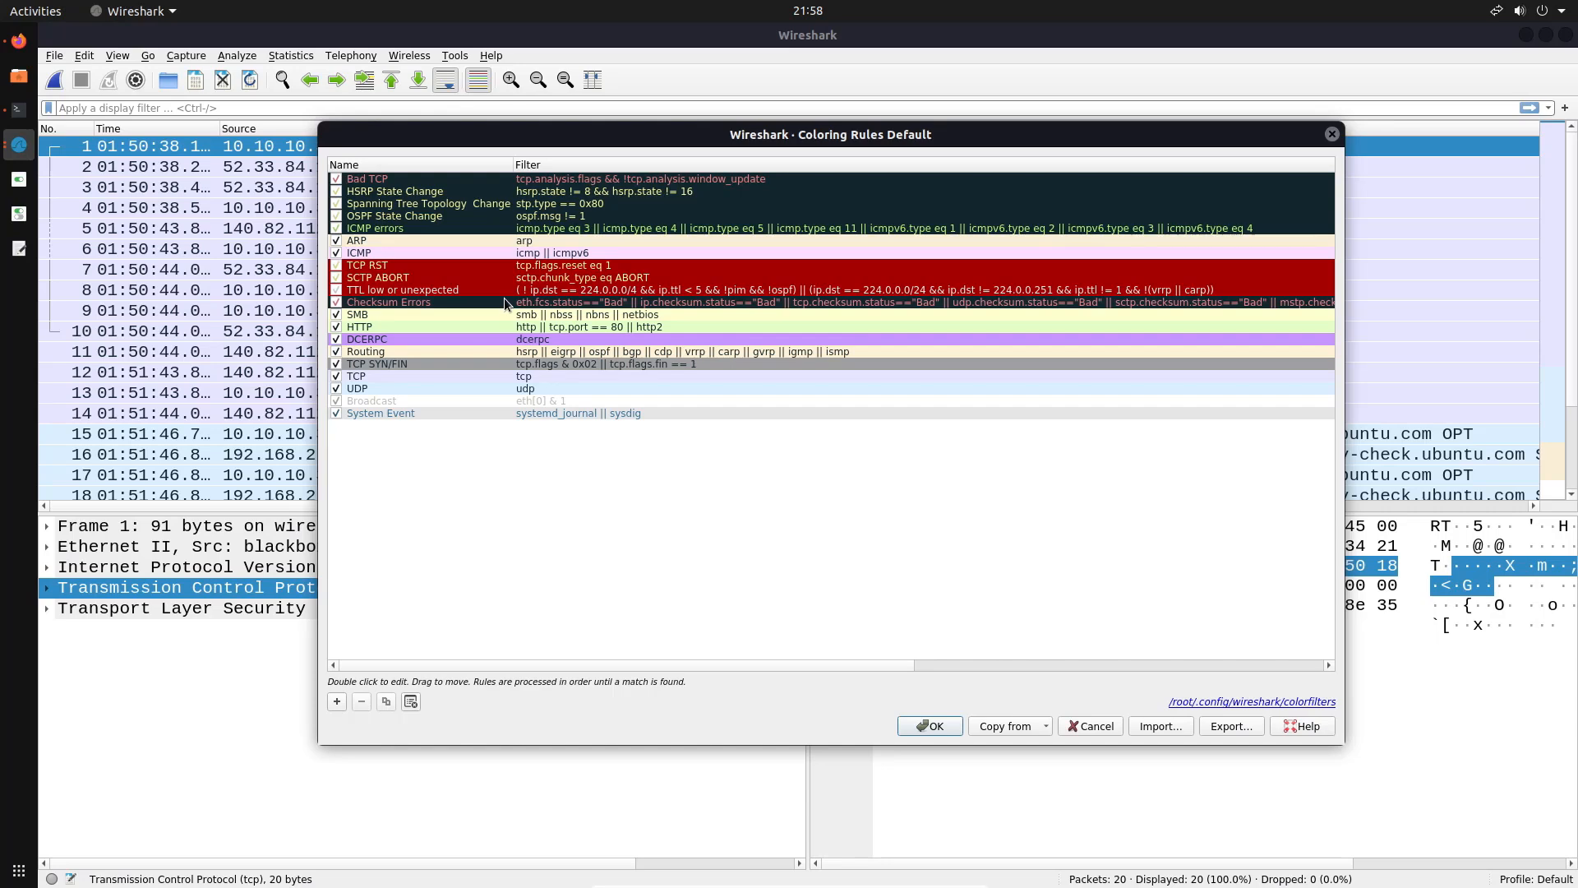
click(1332, 134)
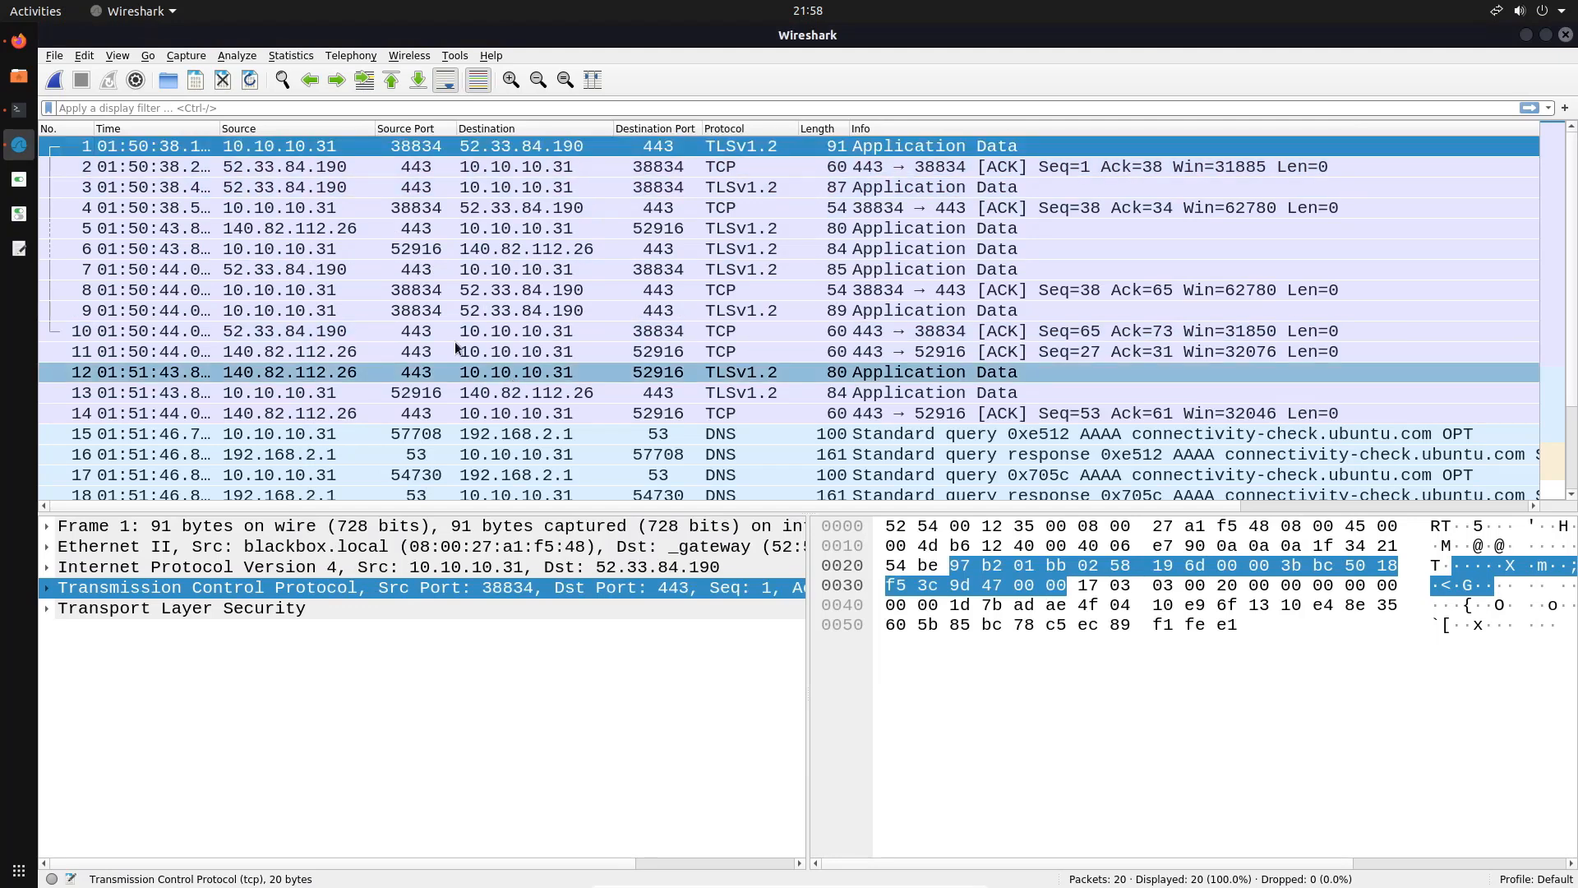